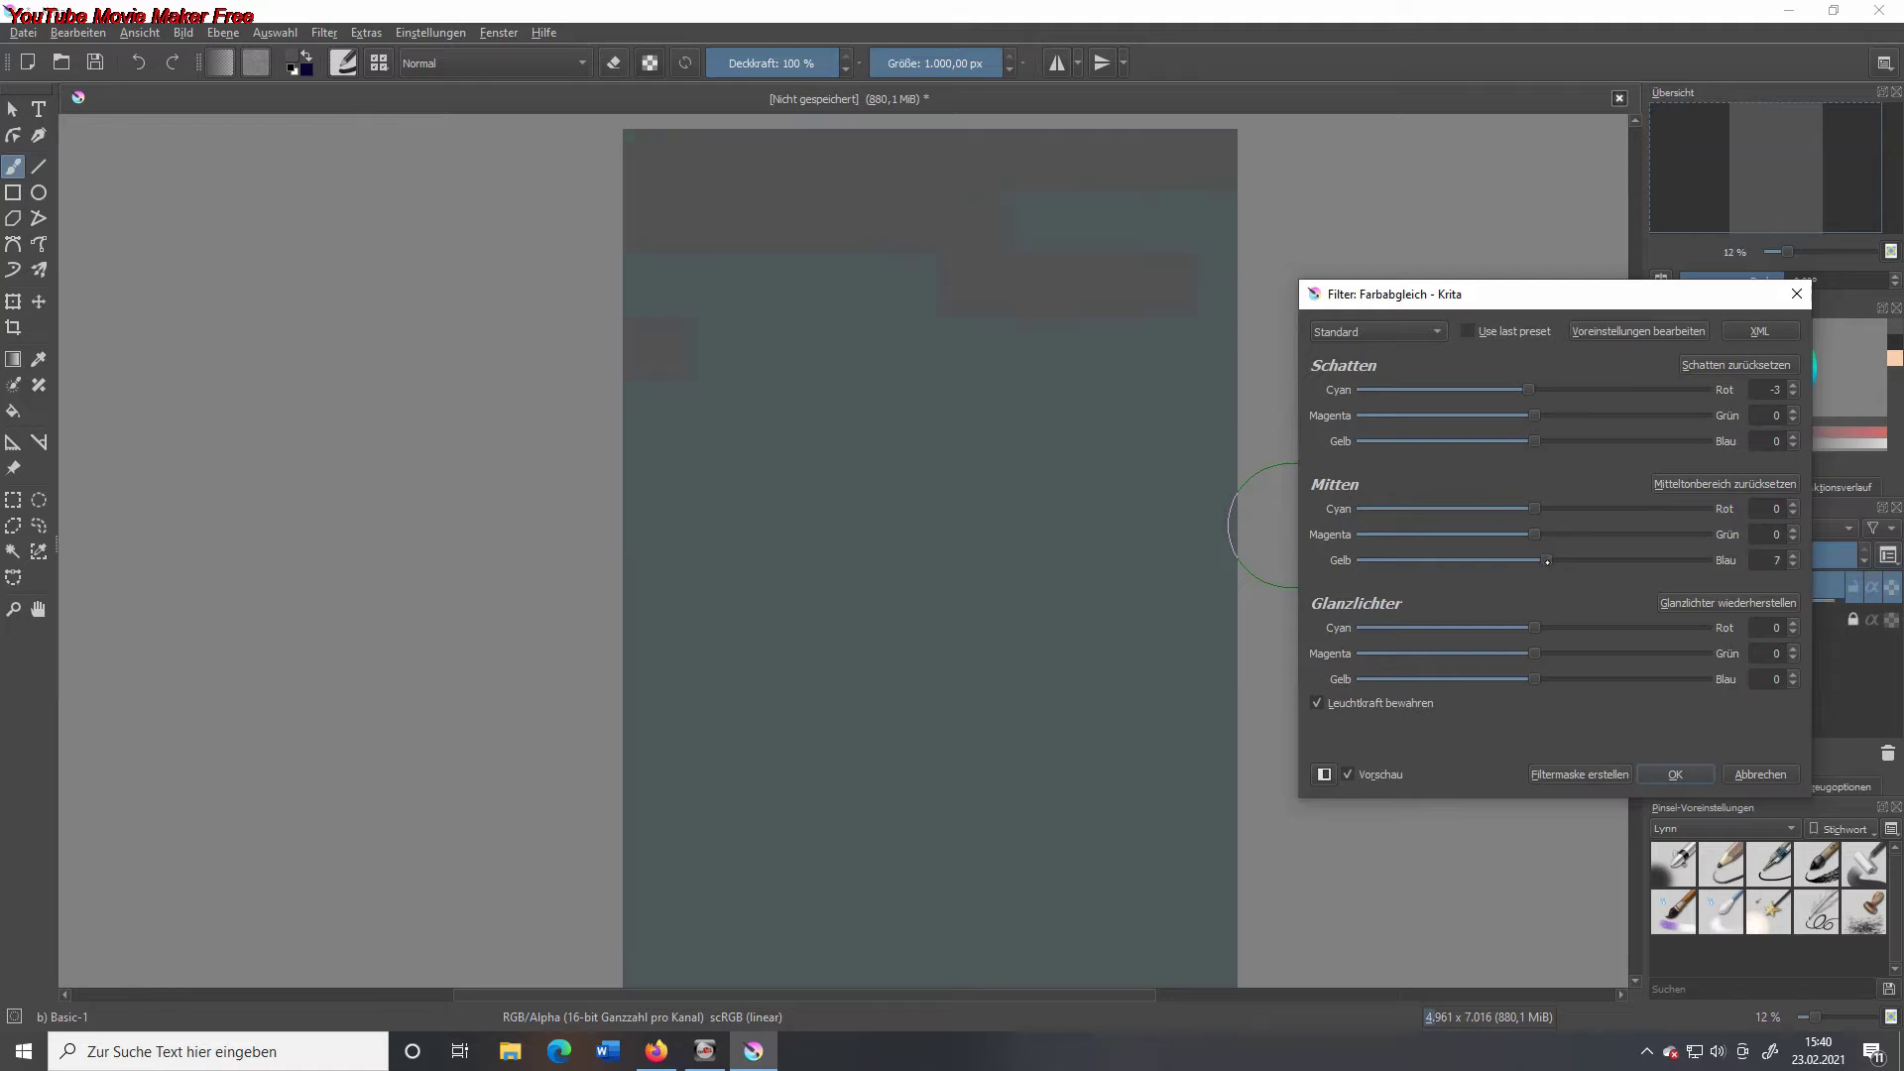
# - Apply the colour balance with shadows at cyan–red -5 and yellow–blue 4, and midtones at yellow–blue 72
pyautogui.moveTo(1531, 439); pyautogui.dragTo(1520, 426)
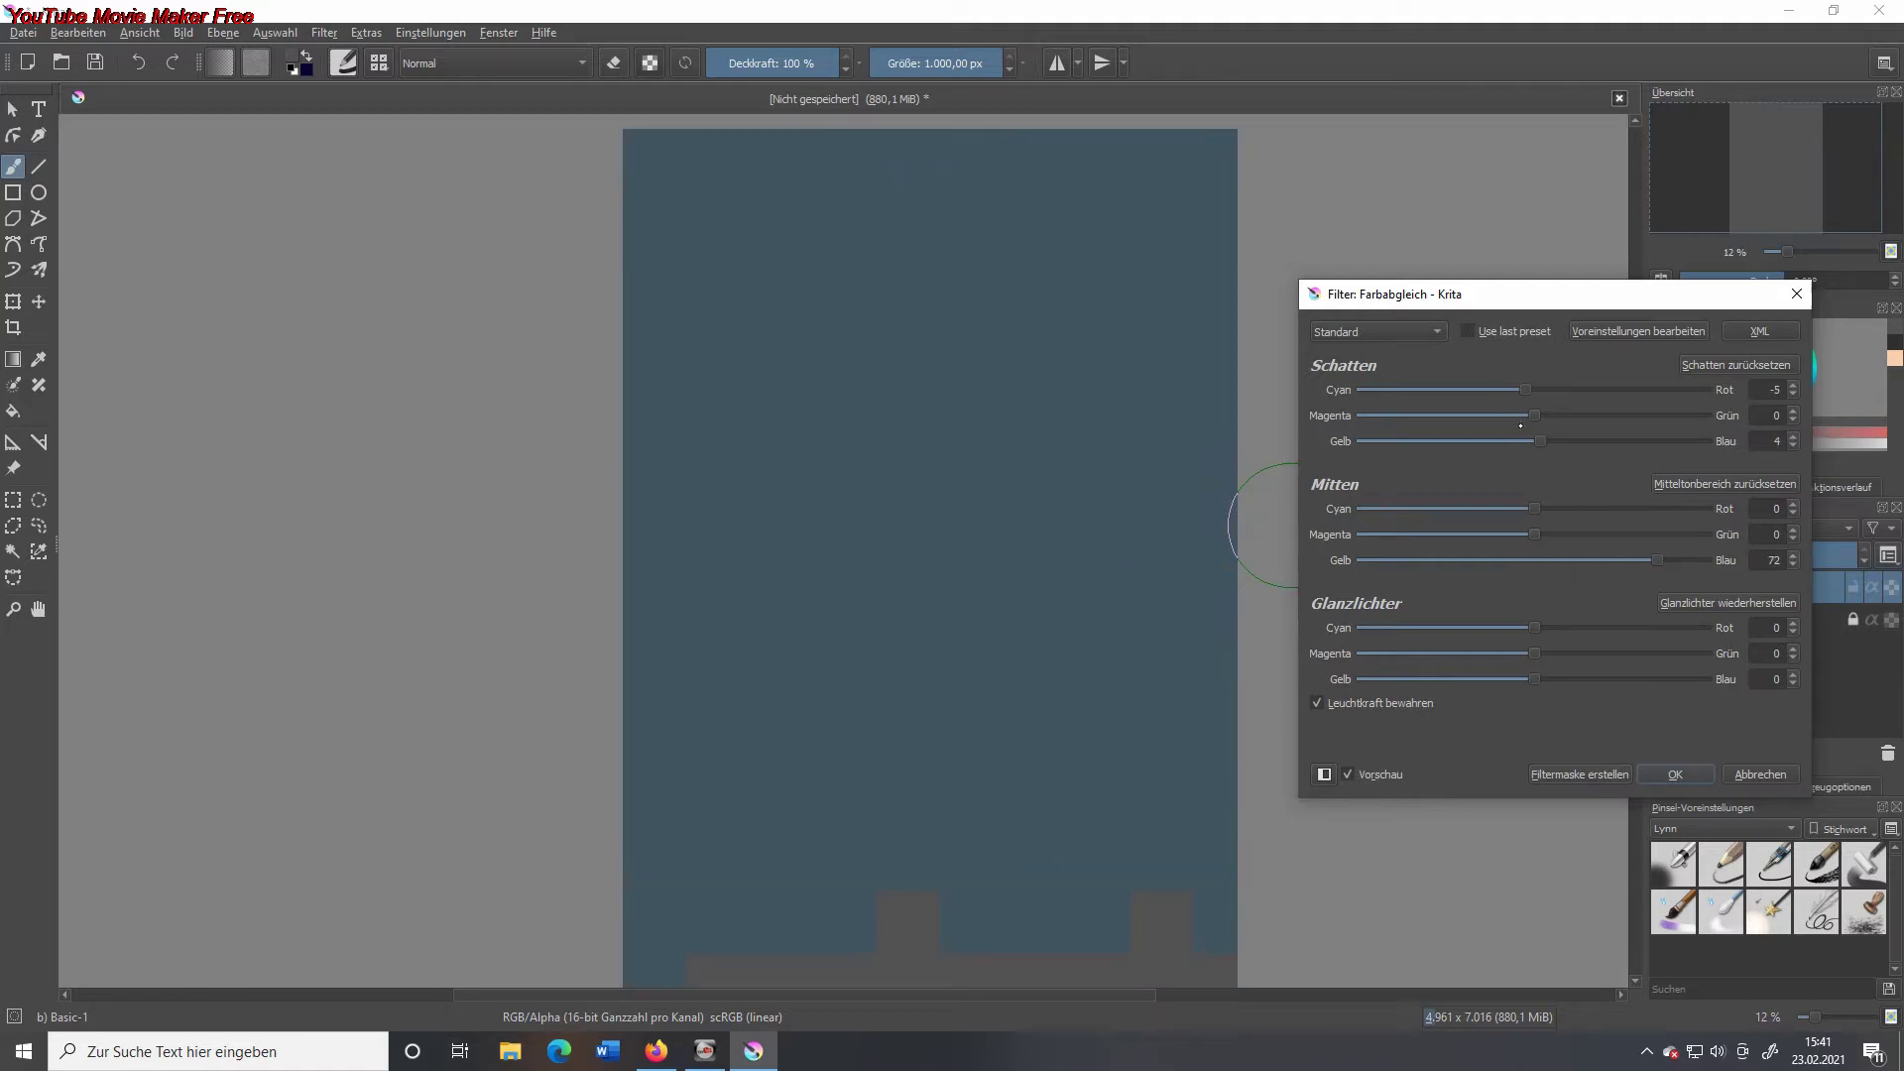
pyautogui.click(1673, 773)
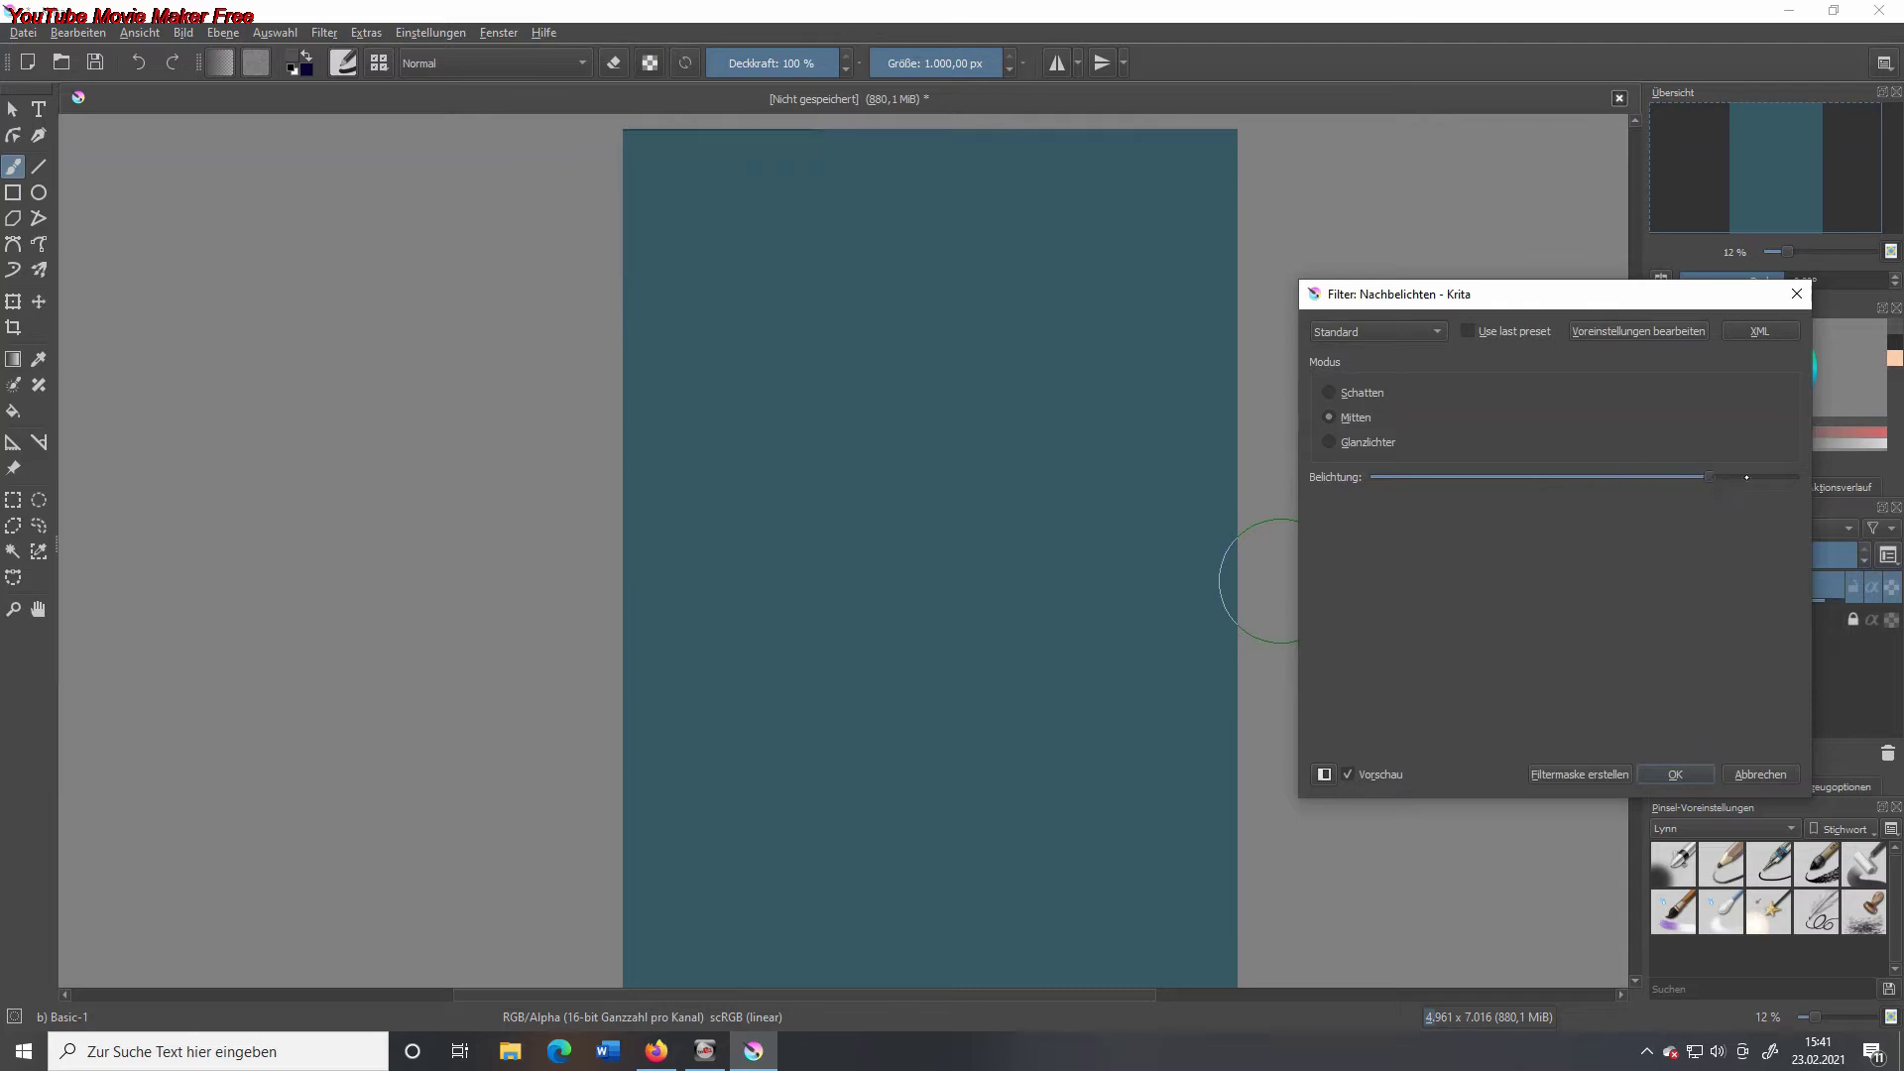
# - Apply the Burn filter to the background in shadows mode, with the exposure at about a fifth of its range
pyautogui.click(1451, 480)
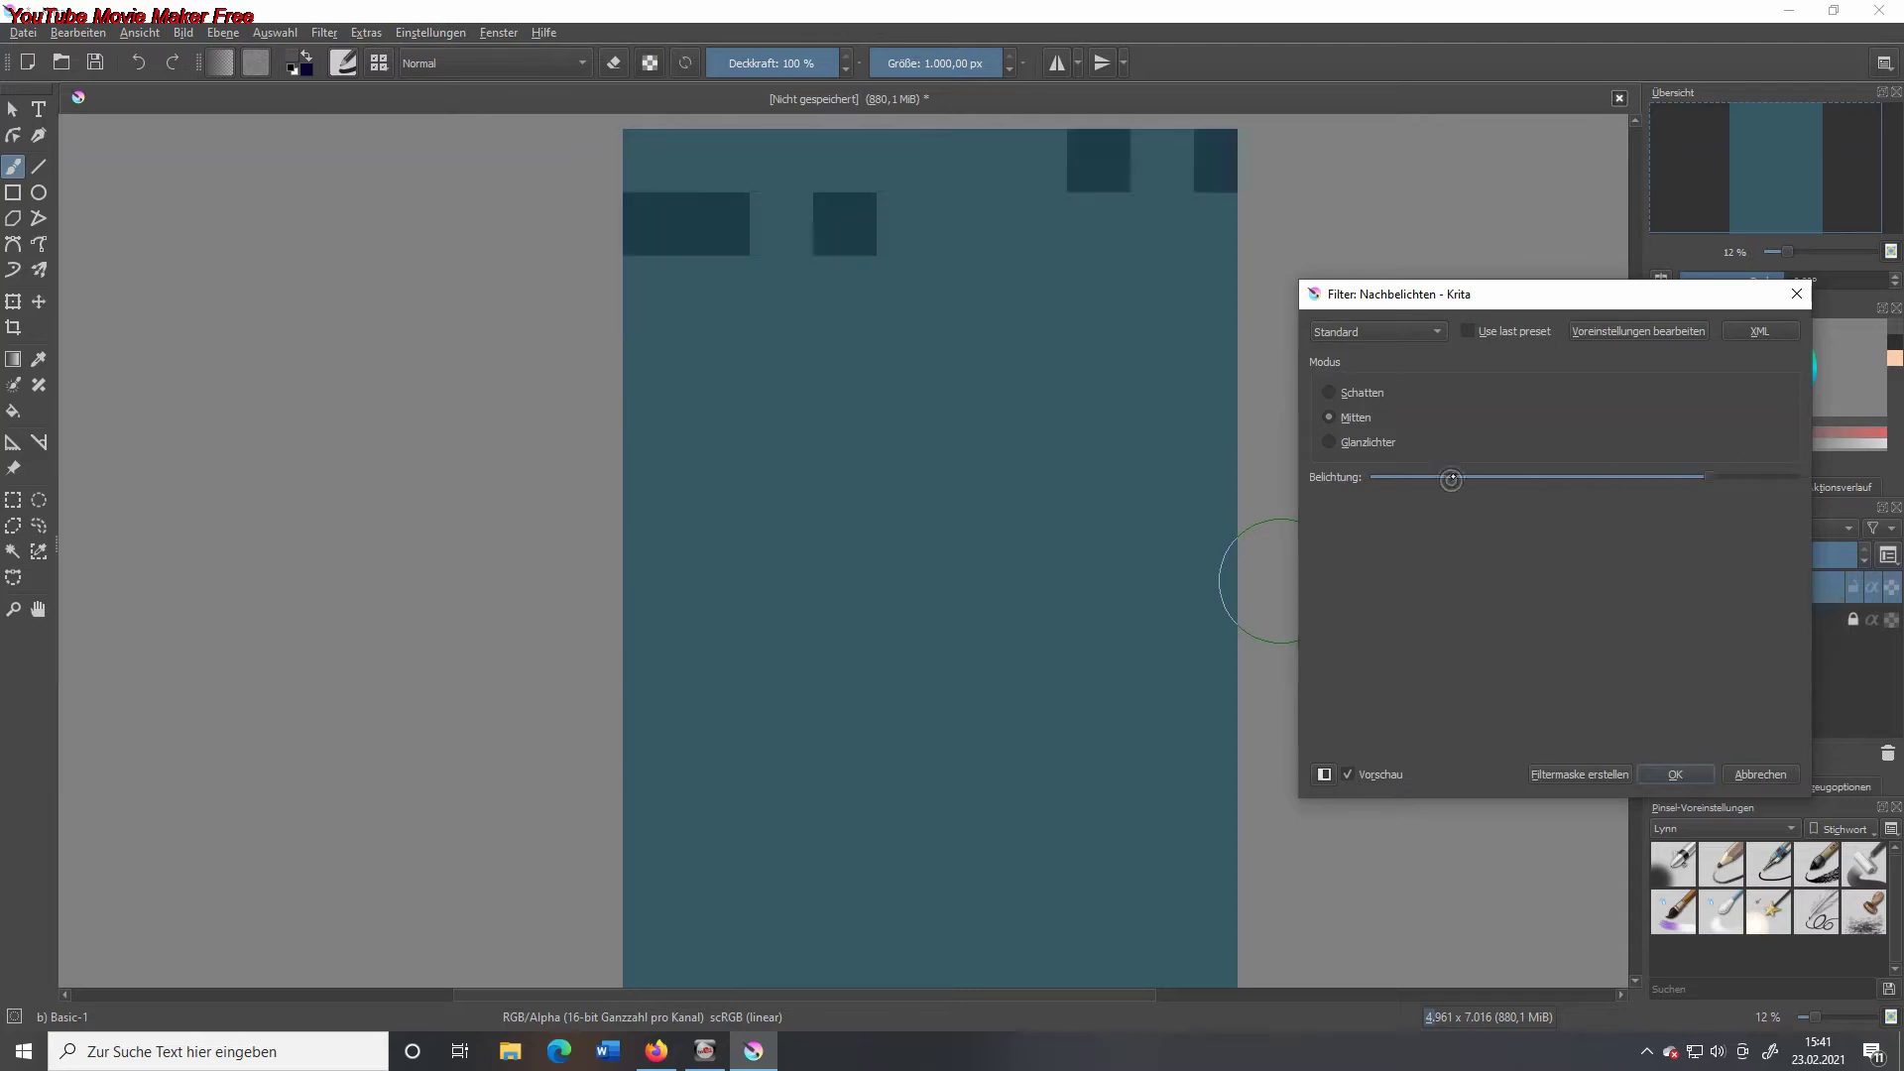
pyautogui.click(1329, 392)
pyautogui.click(1483, 477)
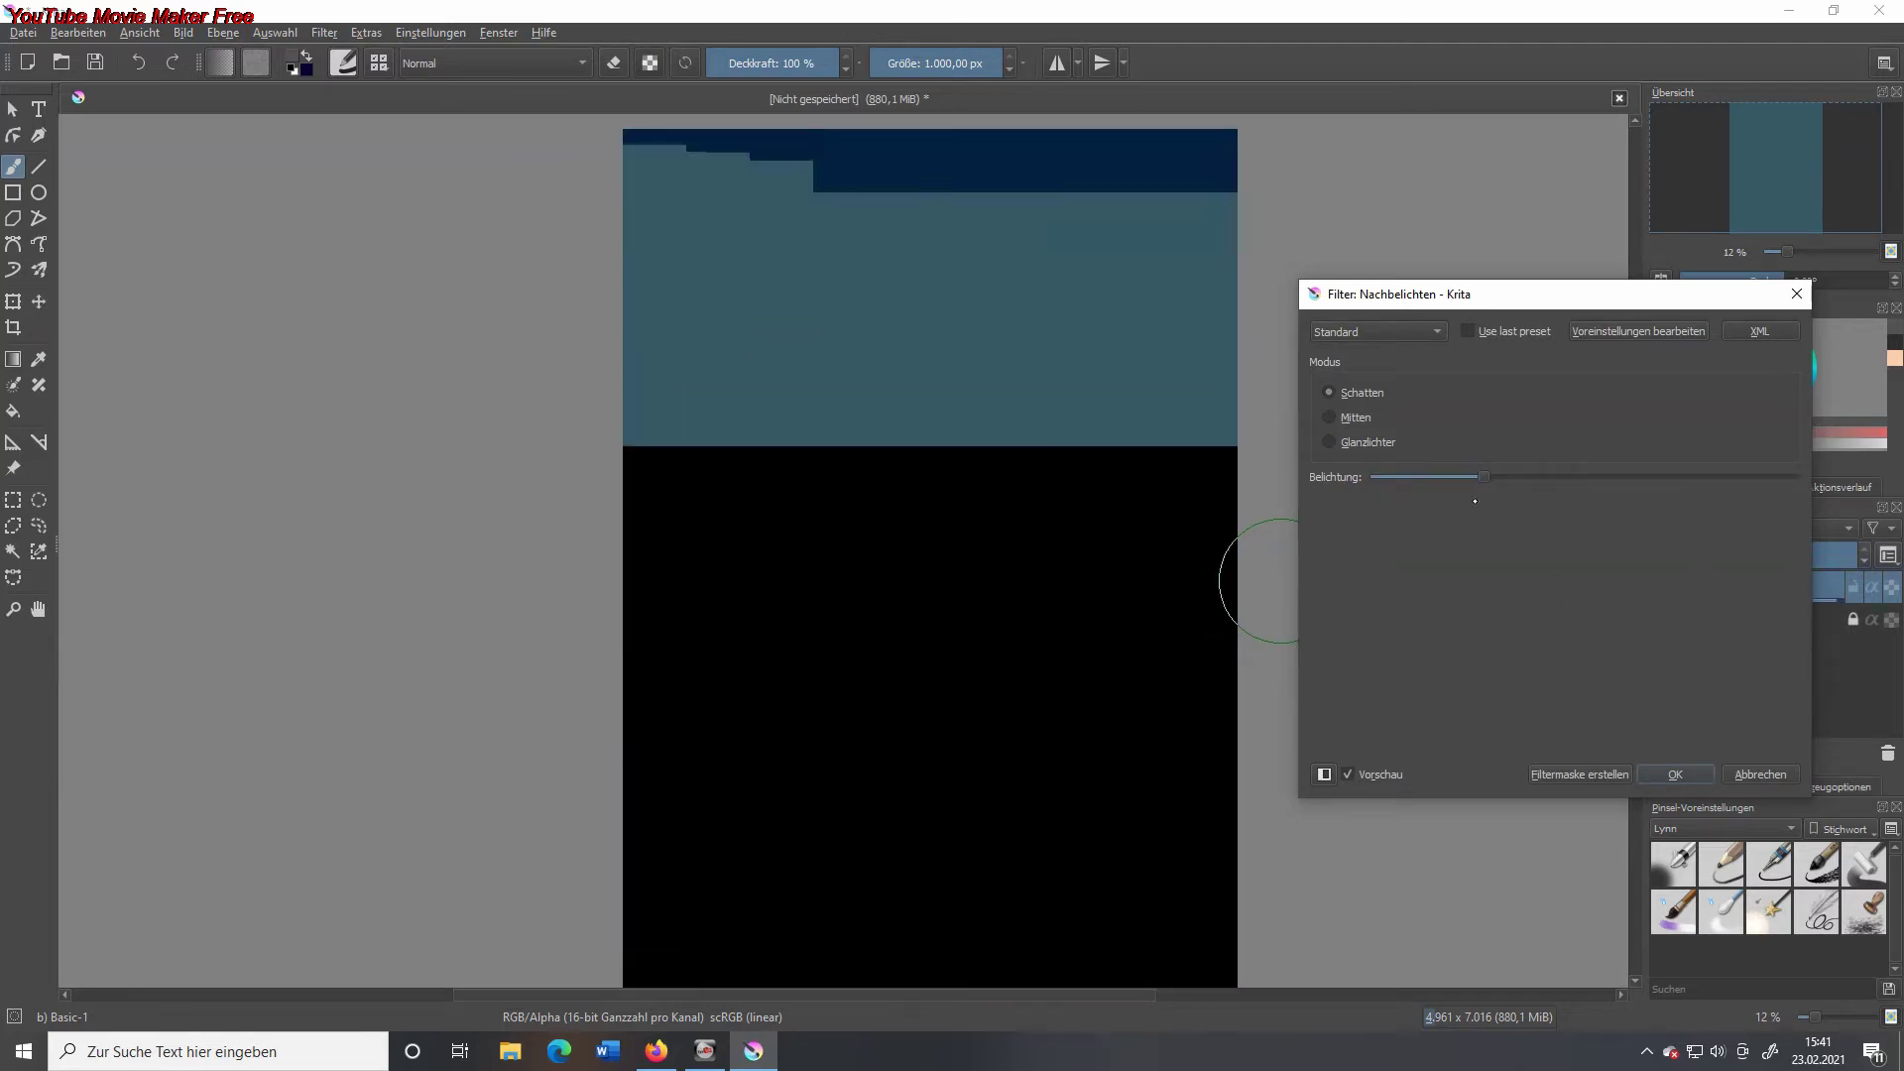
pyautogui.moveTo(1483, 477); pyautogui.dragTo(1463, 477)
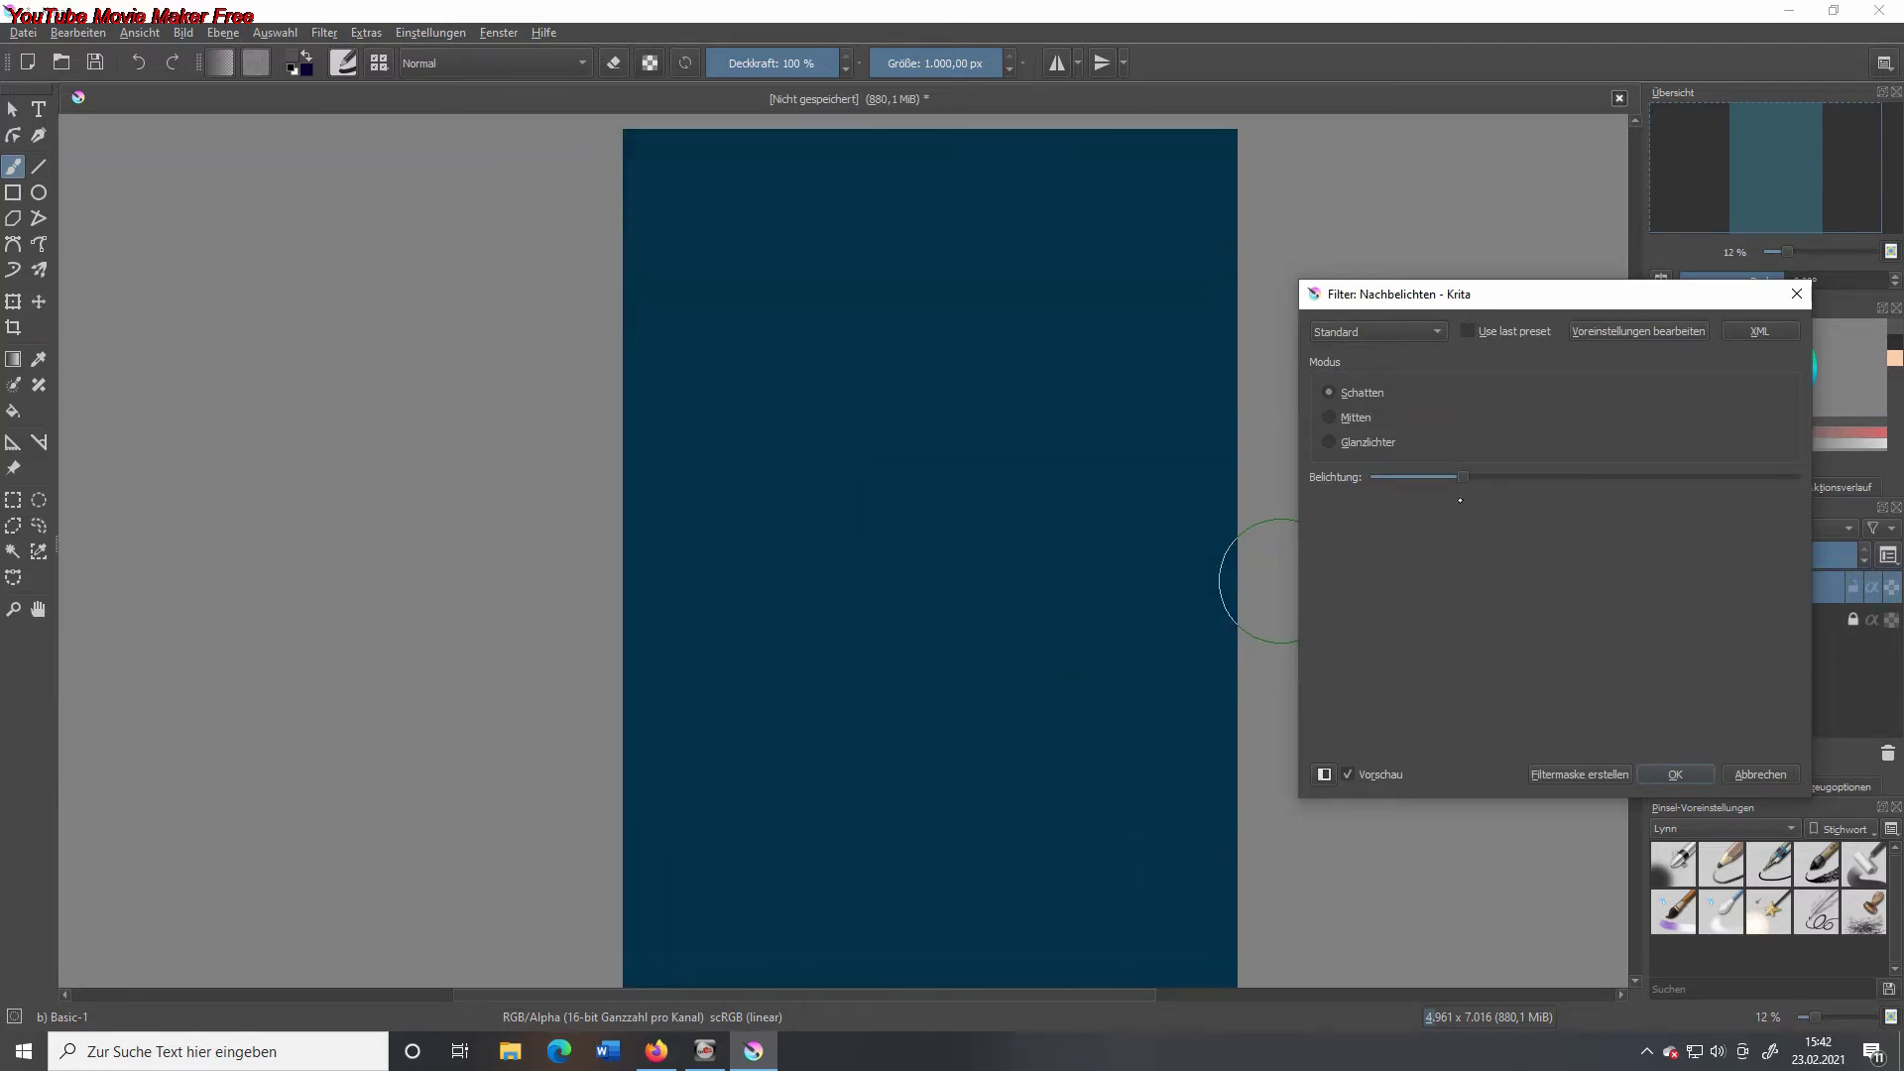
pyautogui.press('Return')
# - Paint a soft near-black blue band across the upper part of the canvas with the Airbrush Soft brush
pyautogui.click(343, 63)
pyautogui.click(425, 157)
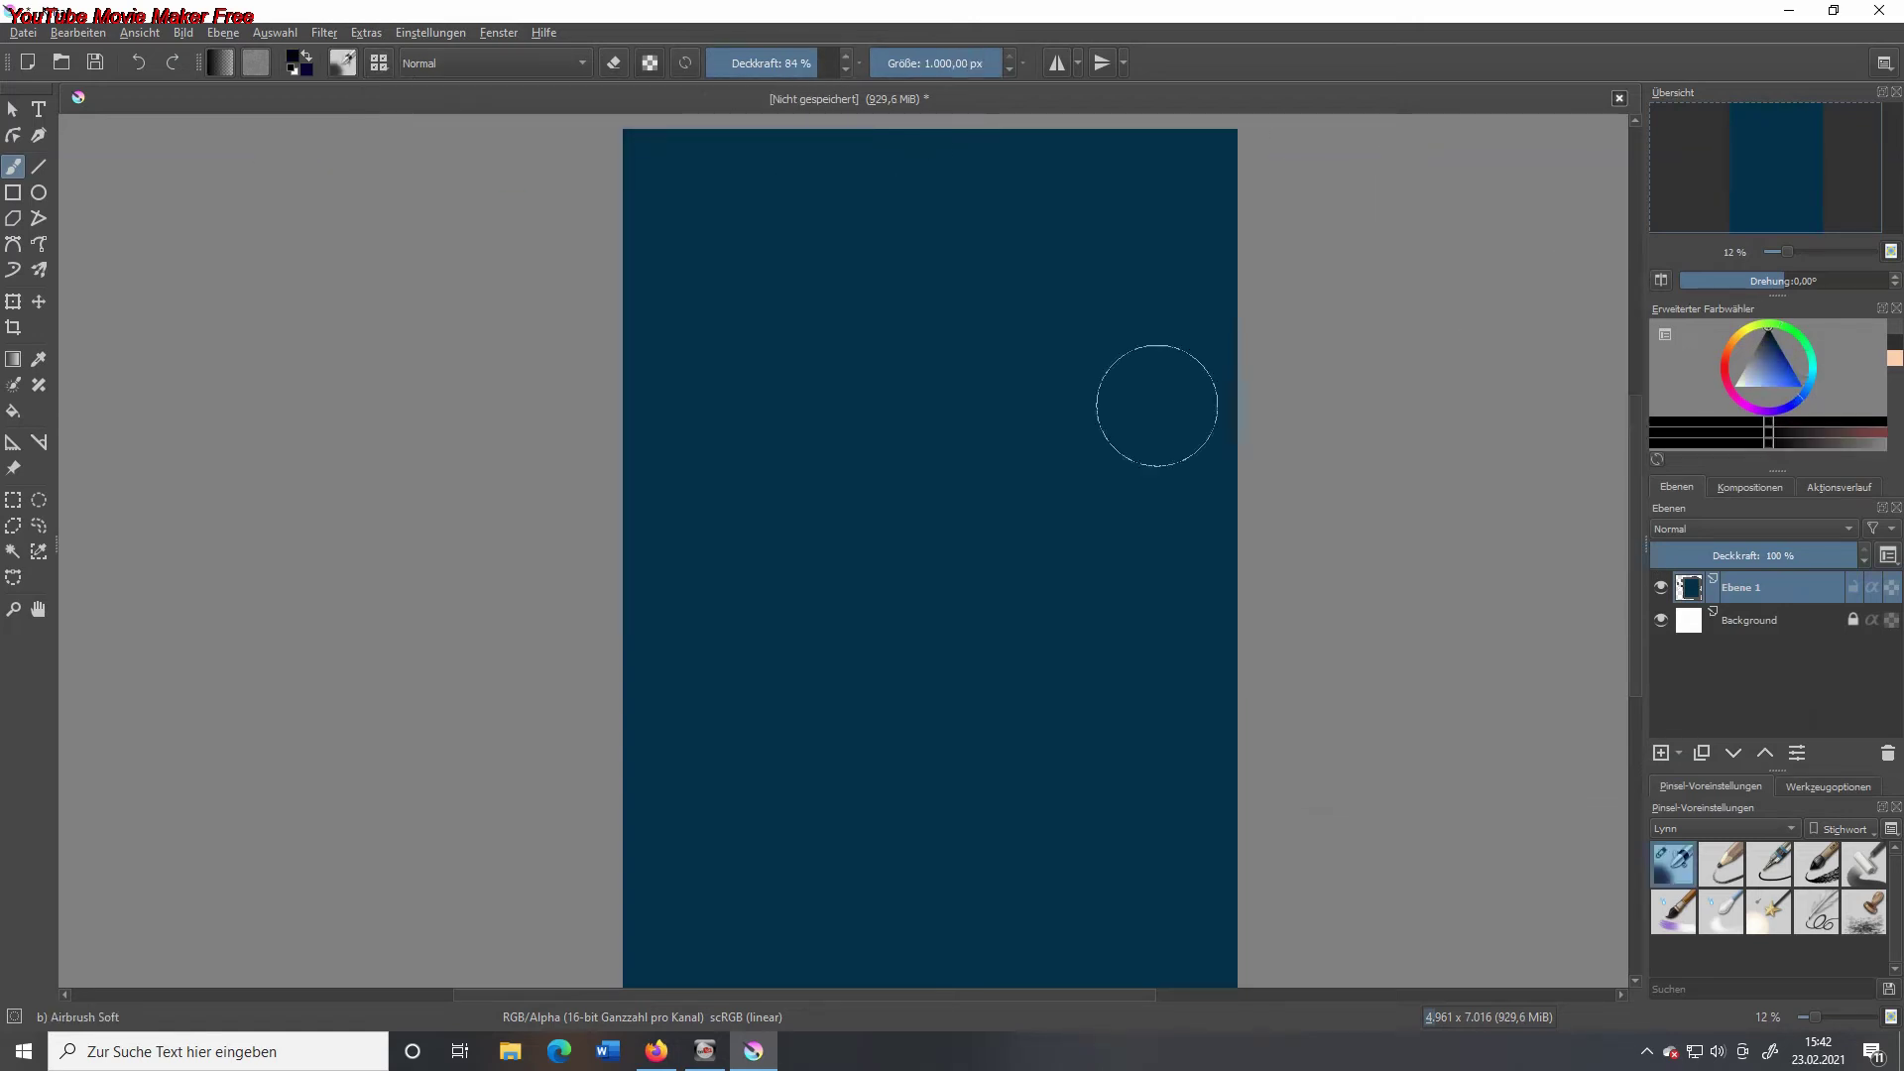
pyautogui.click(1770, 333)
pyautogui.moveTo(1200, 148)
pyautogui.mouseDown()
pyautogui.moveTo(1360, 238)
pyautogui.moveTo(574, 179)
pyautogui.moveTo(1470, 414)
pyautogui.mouseUp()
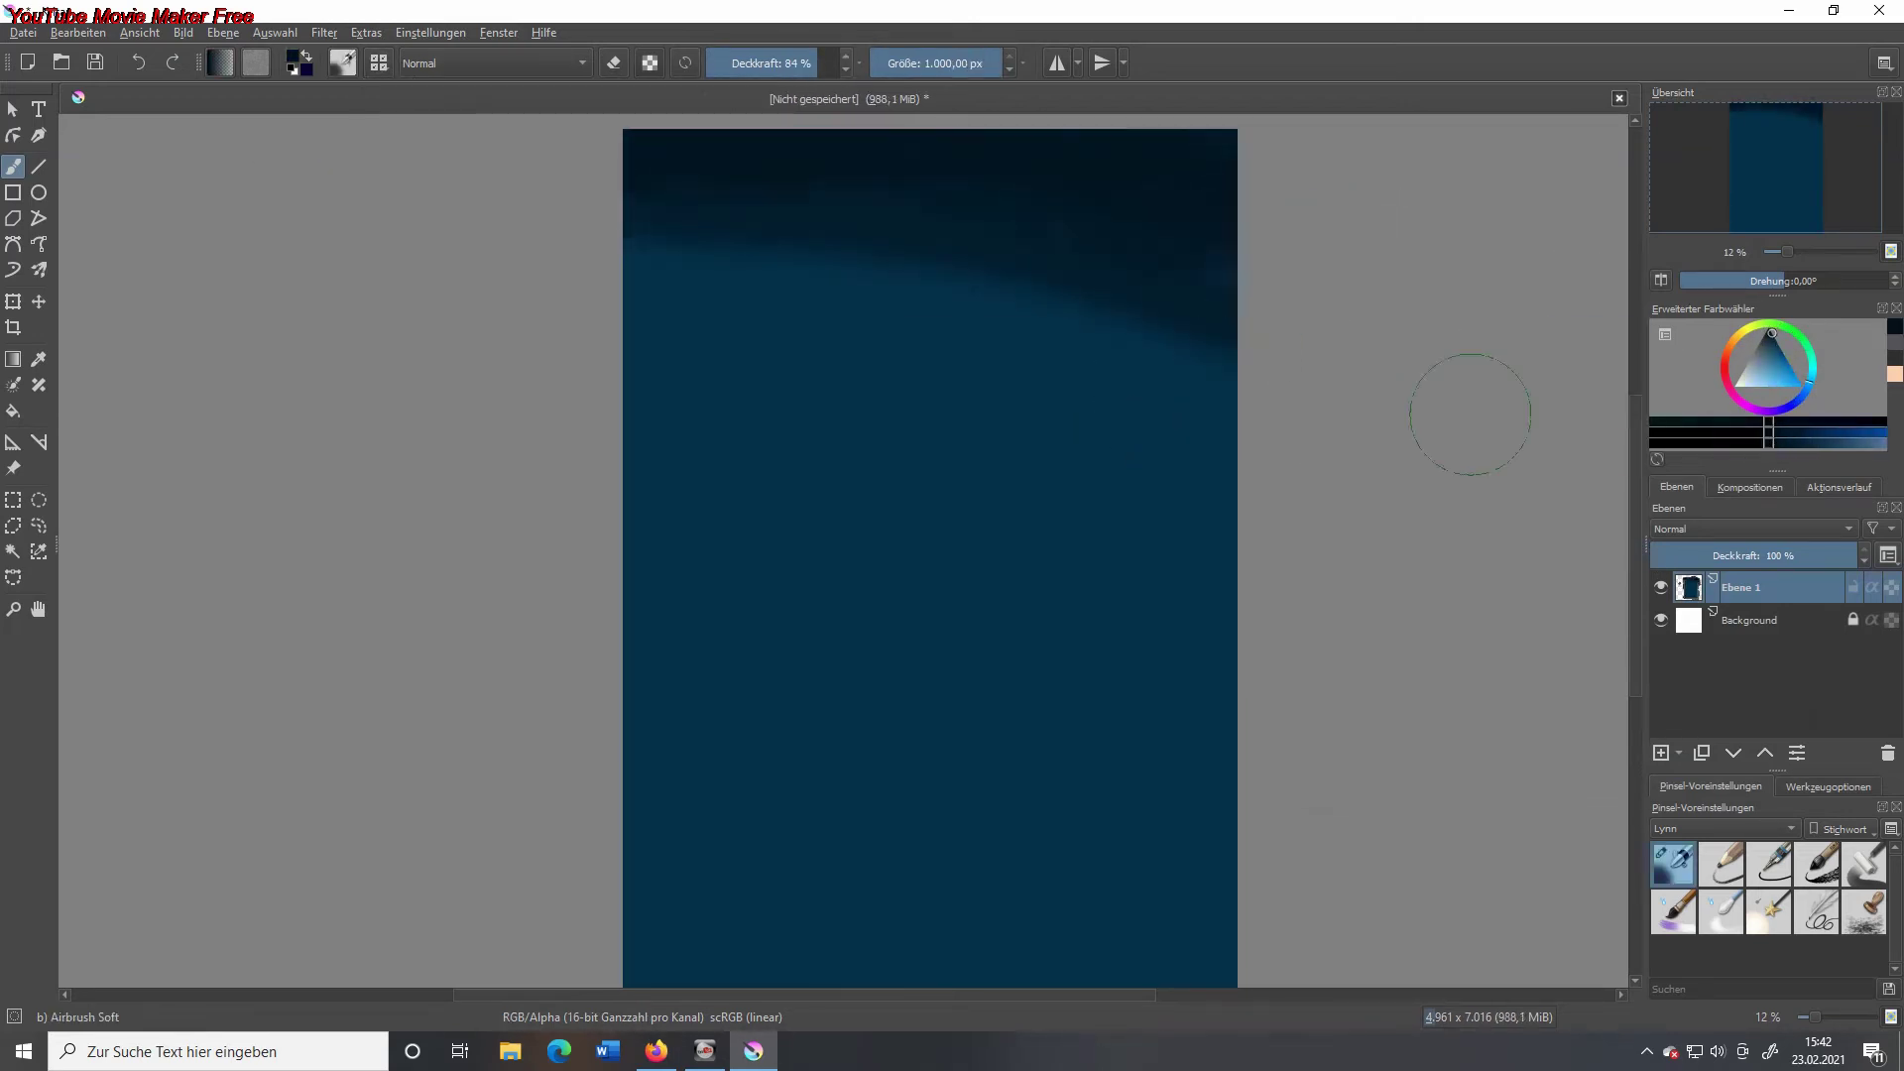
# - Lower the airbrush opacity to 46% and extend the dark sky band further down the canvas
pyautogui.press('F6')
pyautogui.press('Escape')
pyautogui.click(769, 73)
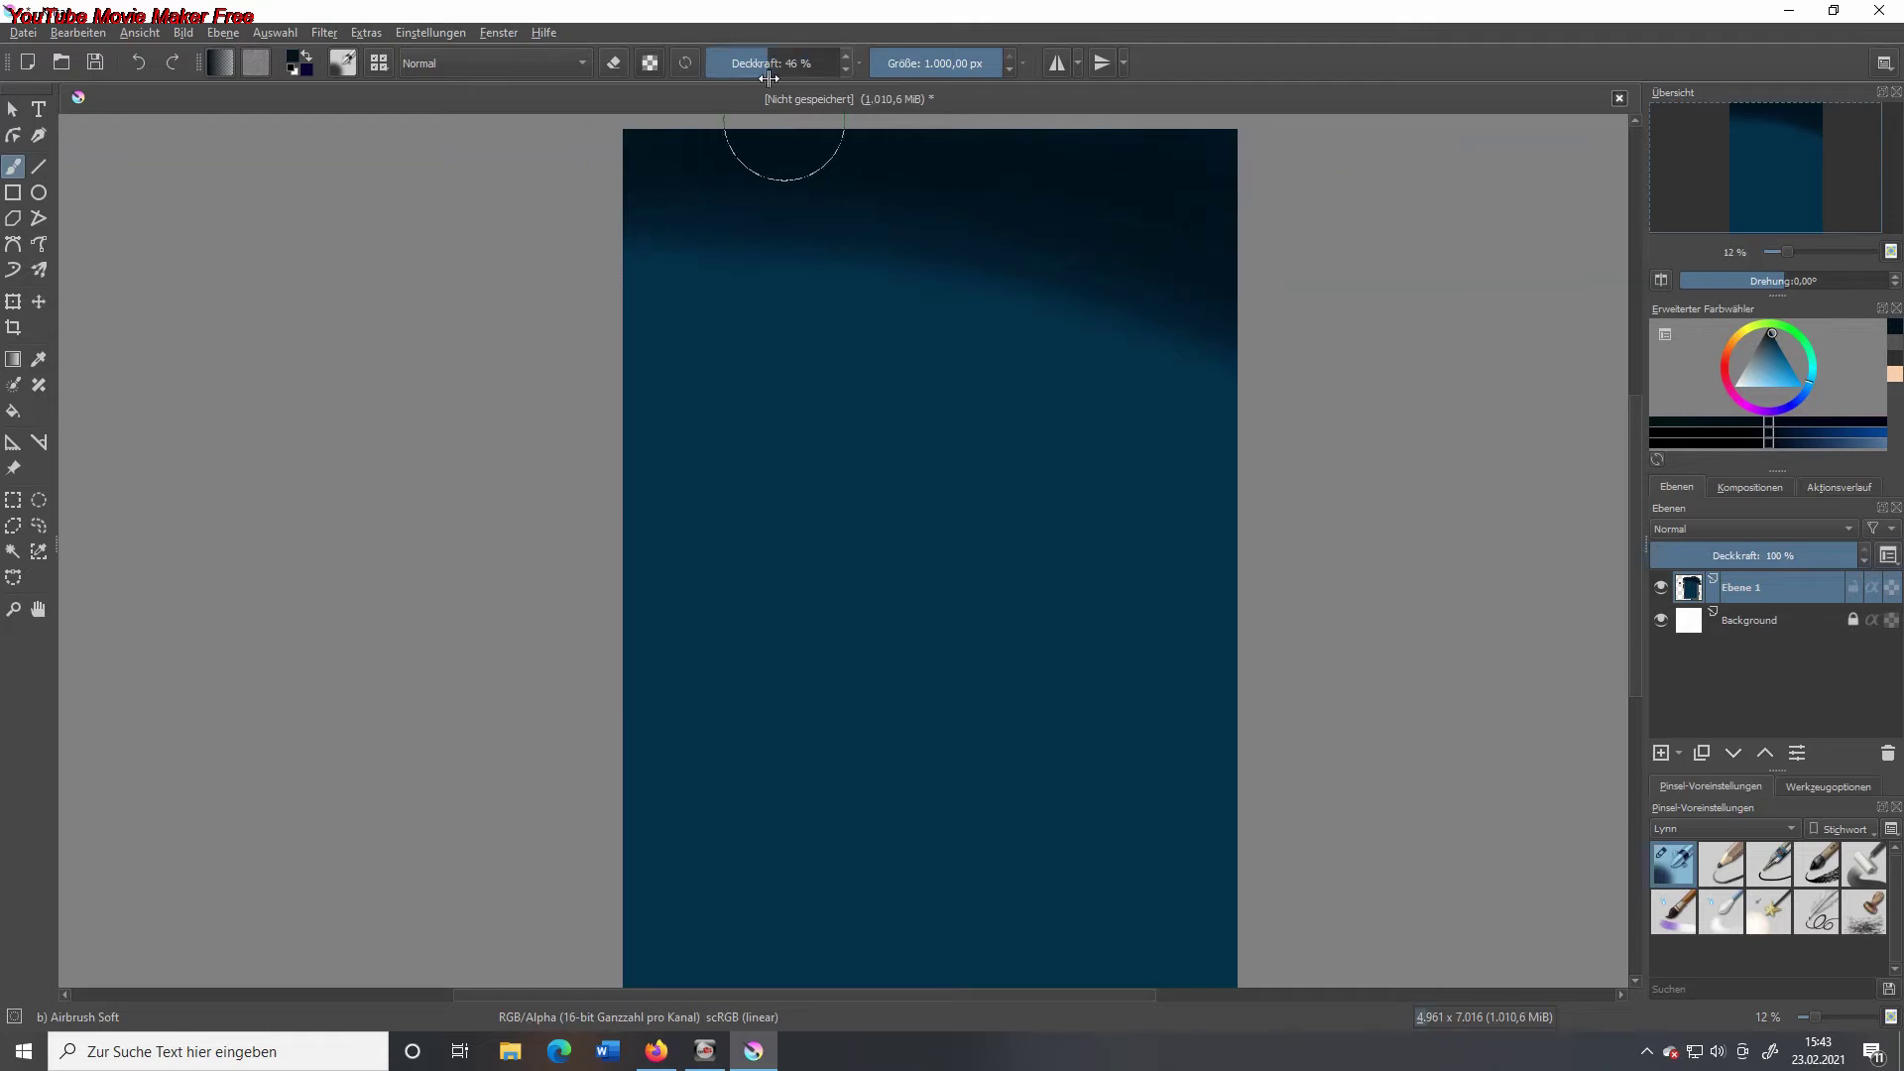
pyautogui.moveTo(1150, 407); pyautogui.dragTo(969, 298)
# - Blend the lower edge of the dark sky band into the blue with the Blender Blur brush at 1,000 px
pyautogui.click(1720, 910)
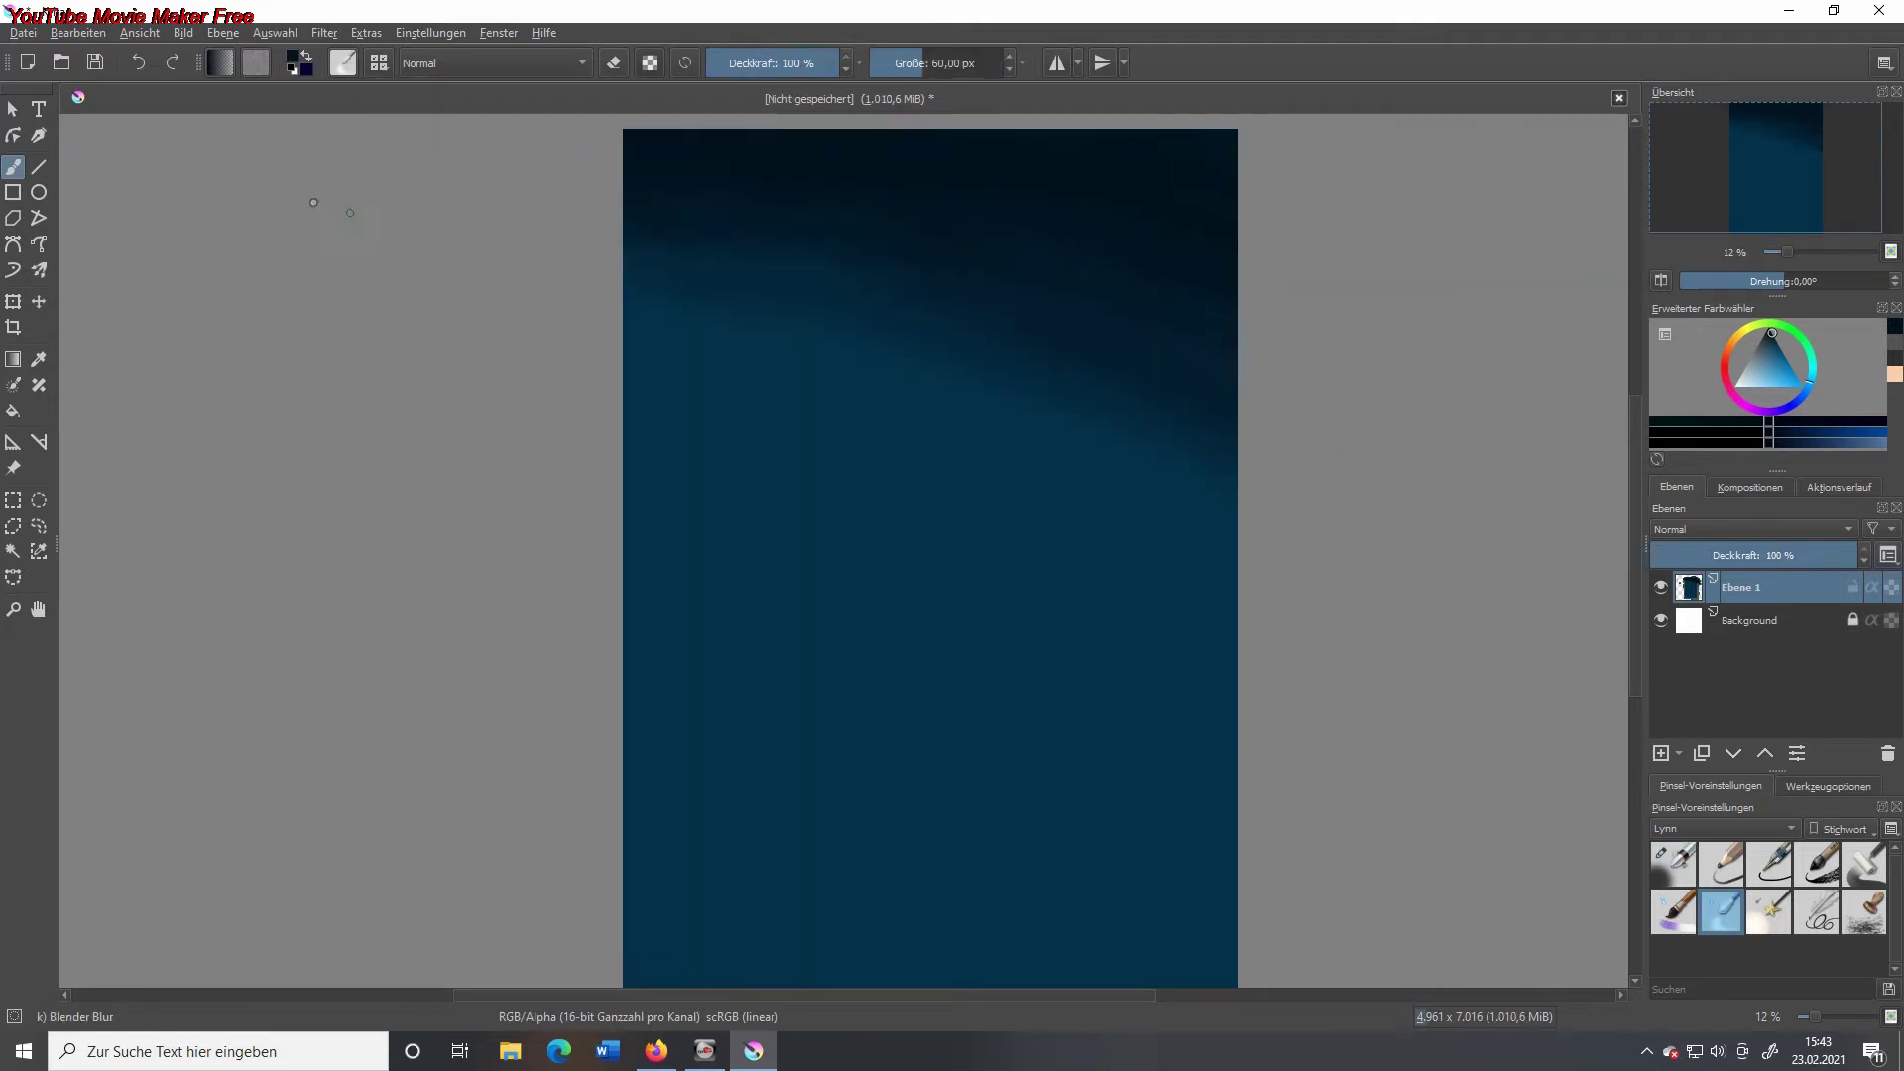
pyautogui.moveTo(1020, 374)
pyautogui.mouseDown()
pyautogui.moveTo(580, 318)
pyautogui.moveTo(1122, 375)
pyautogui.moveTo(1011, 430)
pyautogui.moveTo(1334, 559)
pyautogui.moveTo(1170, 555)
pyautogui.moveTo(1057, 333)
pyautogui.moveTo(891, 271)
pyautogui.moveTo(1066, 268)
pyautogui.moveTo(930, 552)
pyautogui.moveTo(394, 126)
pyautogui.moveTo(1071, 337)
pyautogui.moveTo(1042, 334)
pyautogui.moveTo(1139, 378)
pyautogui.moveTo(928, 350)
pyautogui.moveTo(1056, 344)
pyautogui.moveTo(1074, 319)
pyautogui.moveTo(1011, 323)
pyautogui.moveTo(1080, 344)
pyautogui.moveTo(837, 302)
pyautogui.moveTo(1027, 348)
pyautogui.moveTo(828, 313)
pyautogui.mouseUp()
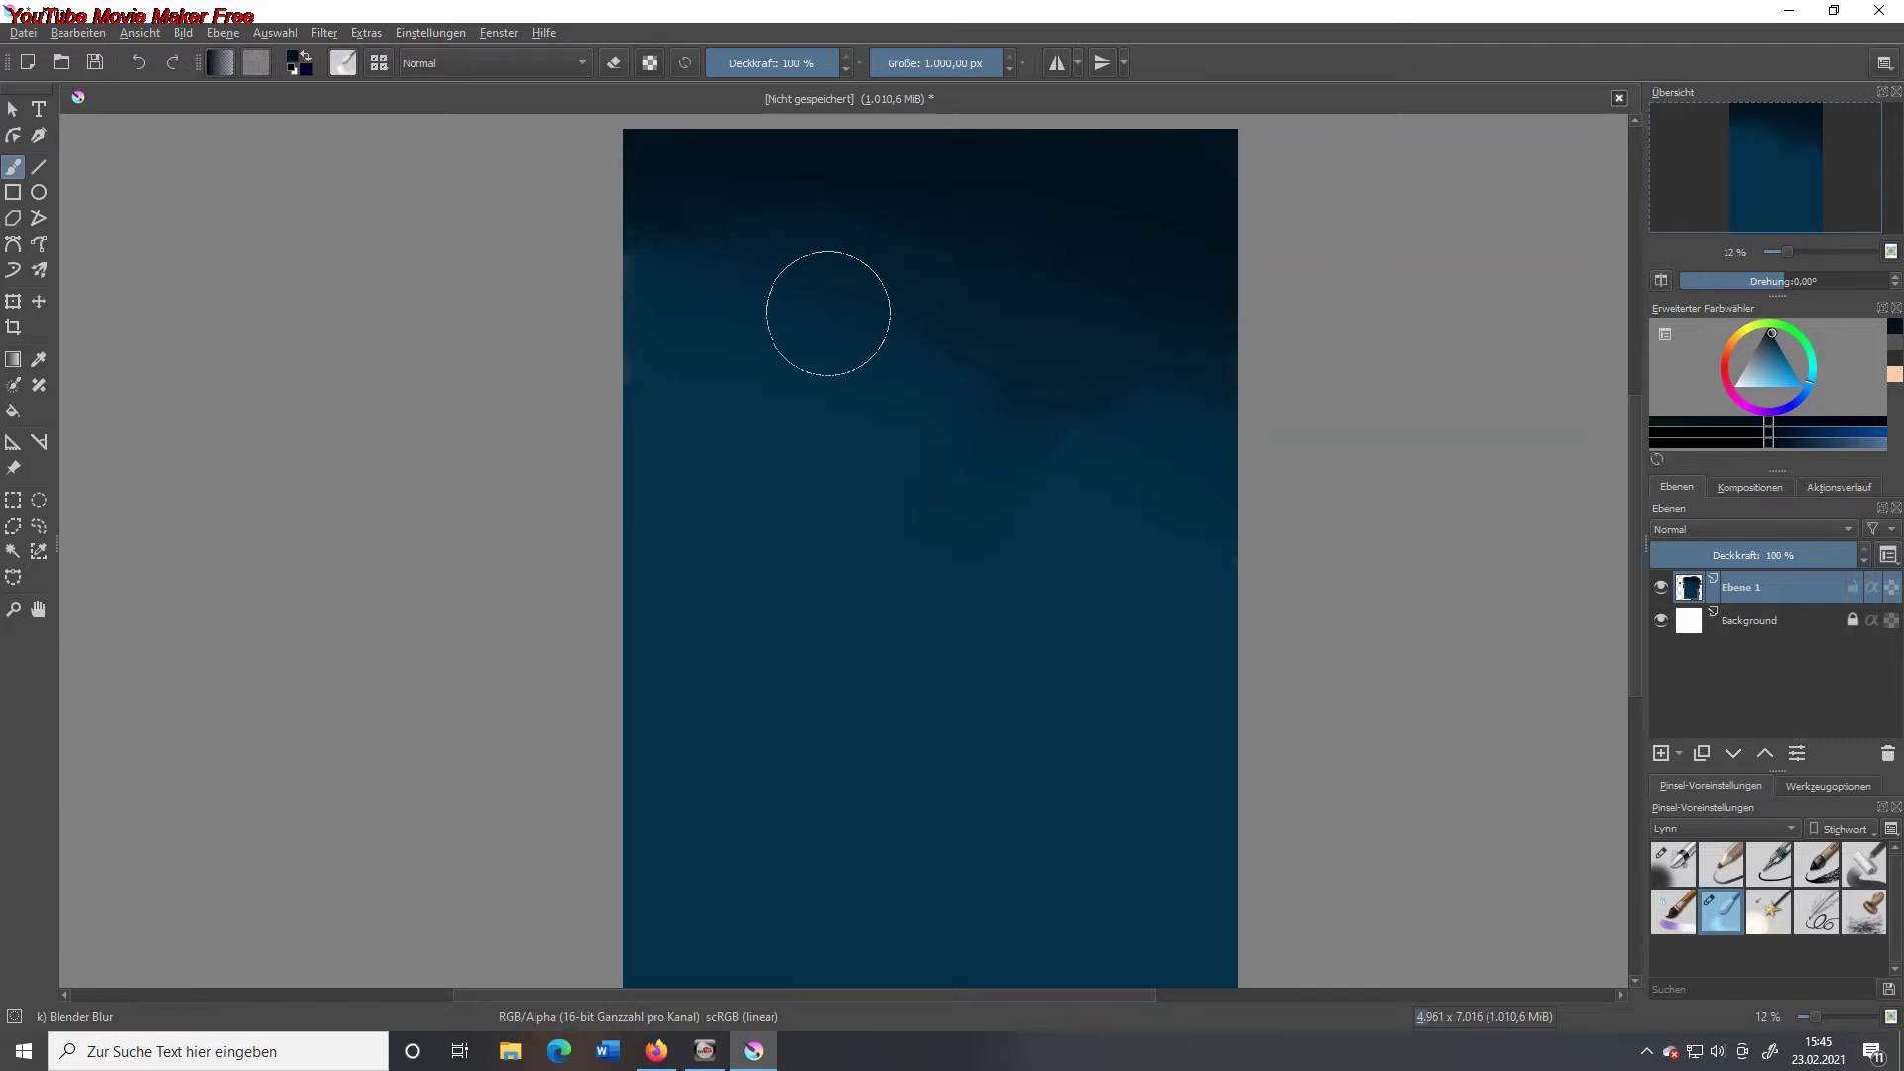
pyautogui.moveTo(828, 314)
pyautogui.mouseDown()
pyautogui.moveTo(1090, 278)
pyautogui.moveTo(789, 236)
pyautogui.moveTo(1150, 286)
pyautogui.moveTo(688, 270)
pyautogui.moveTo(801, 241)
pyautogui.moveTo(765, 200)
pyautogui.mouseUp()
pyautogui.moveTo(905, 383); pyautogui.dragTo(850, 353)
# - Choose the Wet Paint Details brush preset and set its size to 63.29 px
pyautogui.click(378, 62)
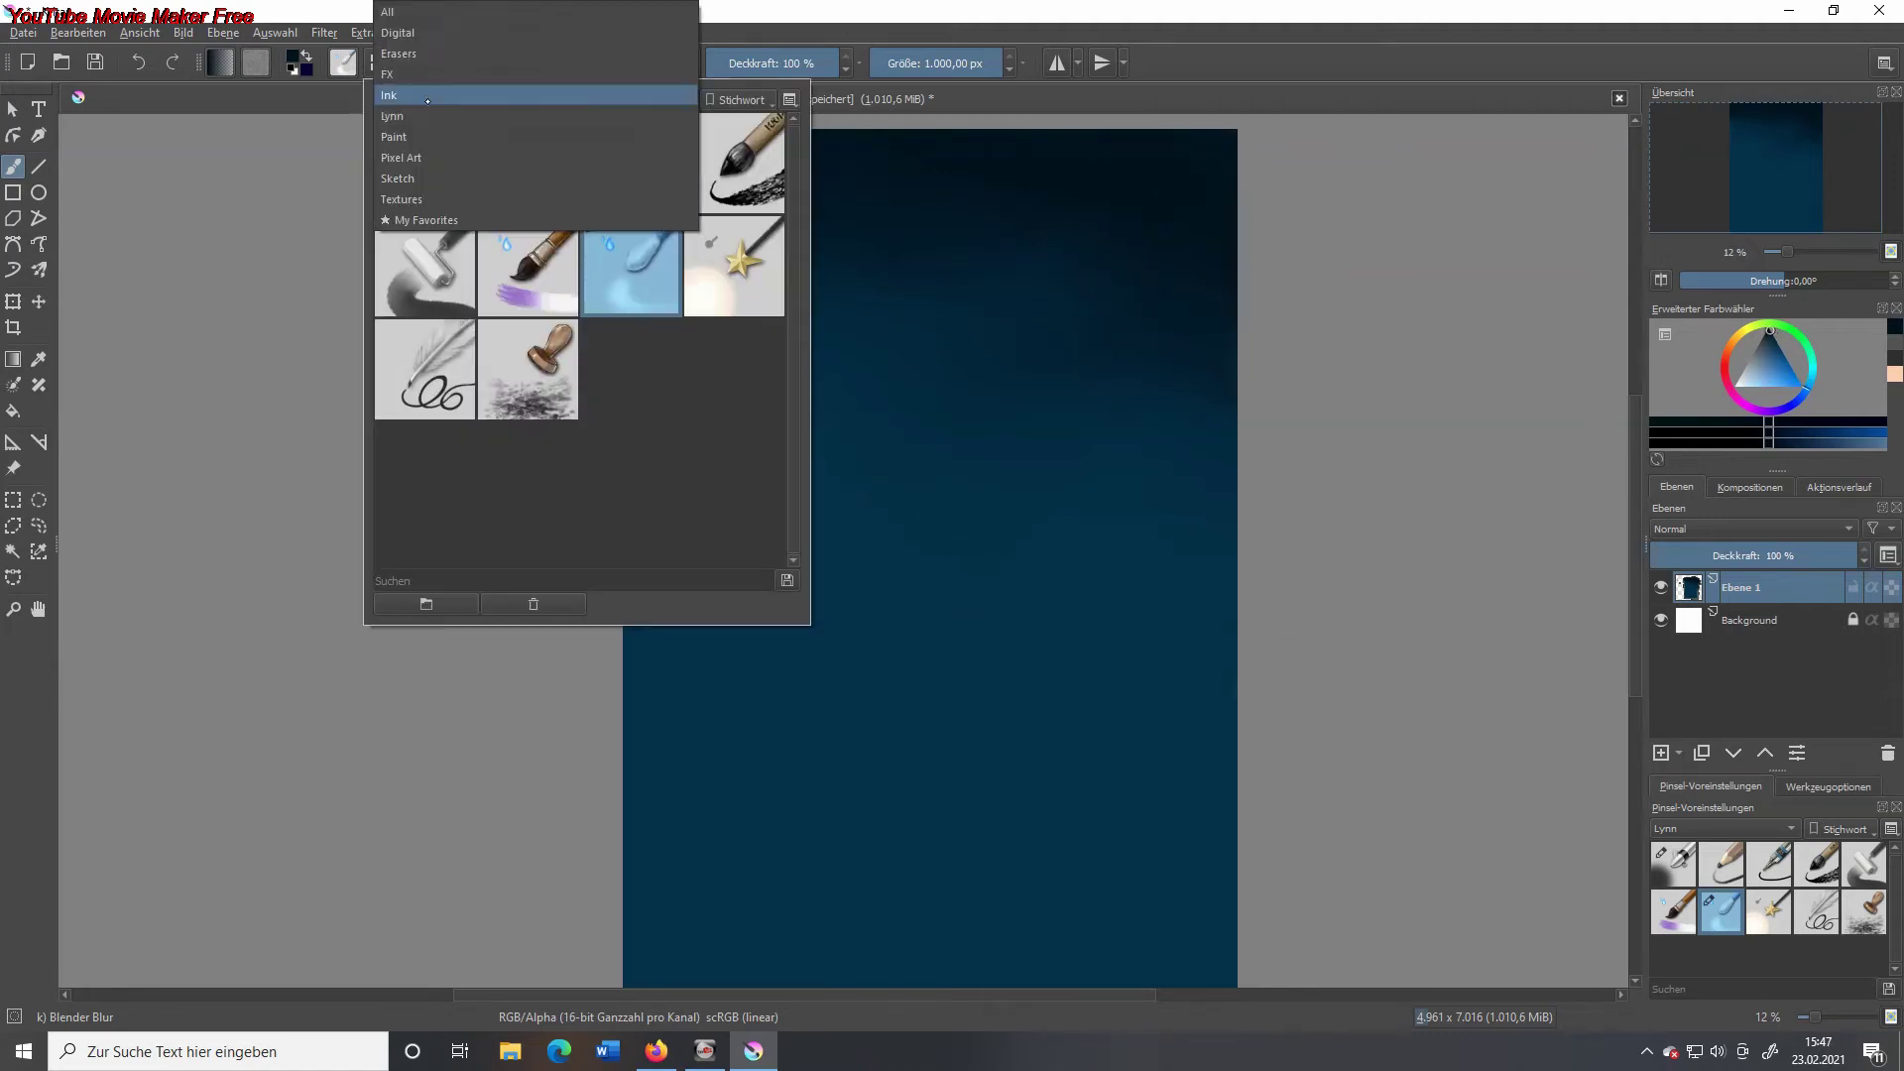
pyautogui.click(417, 52)
pyautogui.click(555, 397)
pyautogui.moveTo(890, 57); pyautogui.dragTo(913, 56)
# - Add a new layer, then outline a narrow stepped rock tower in the middle of the canvas and fill it with the dark colour
pyautogui.press('Insert')
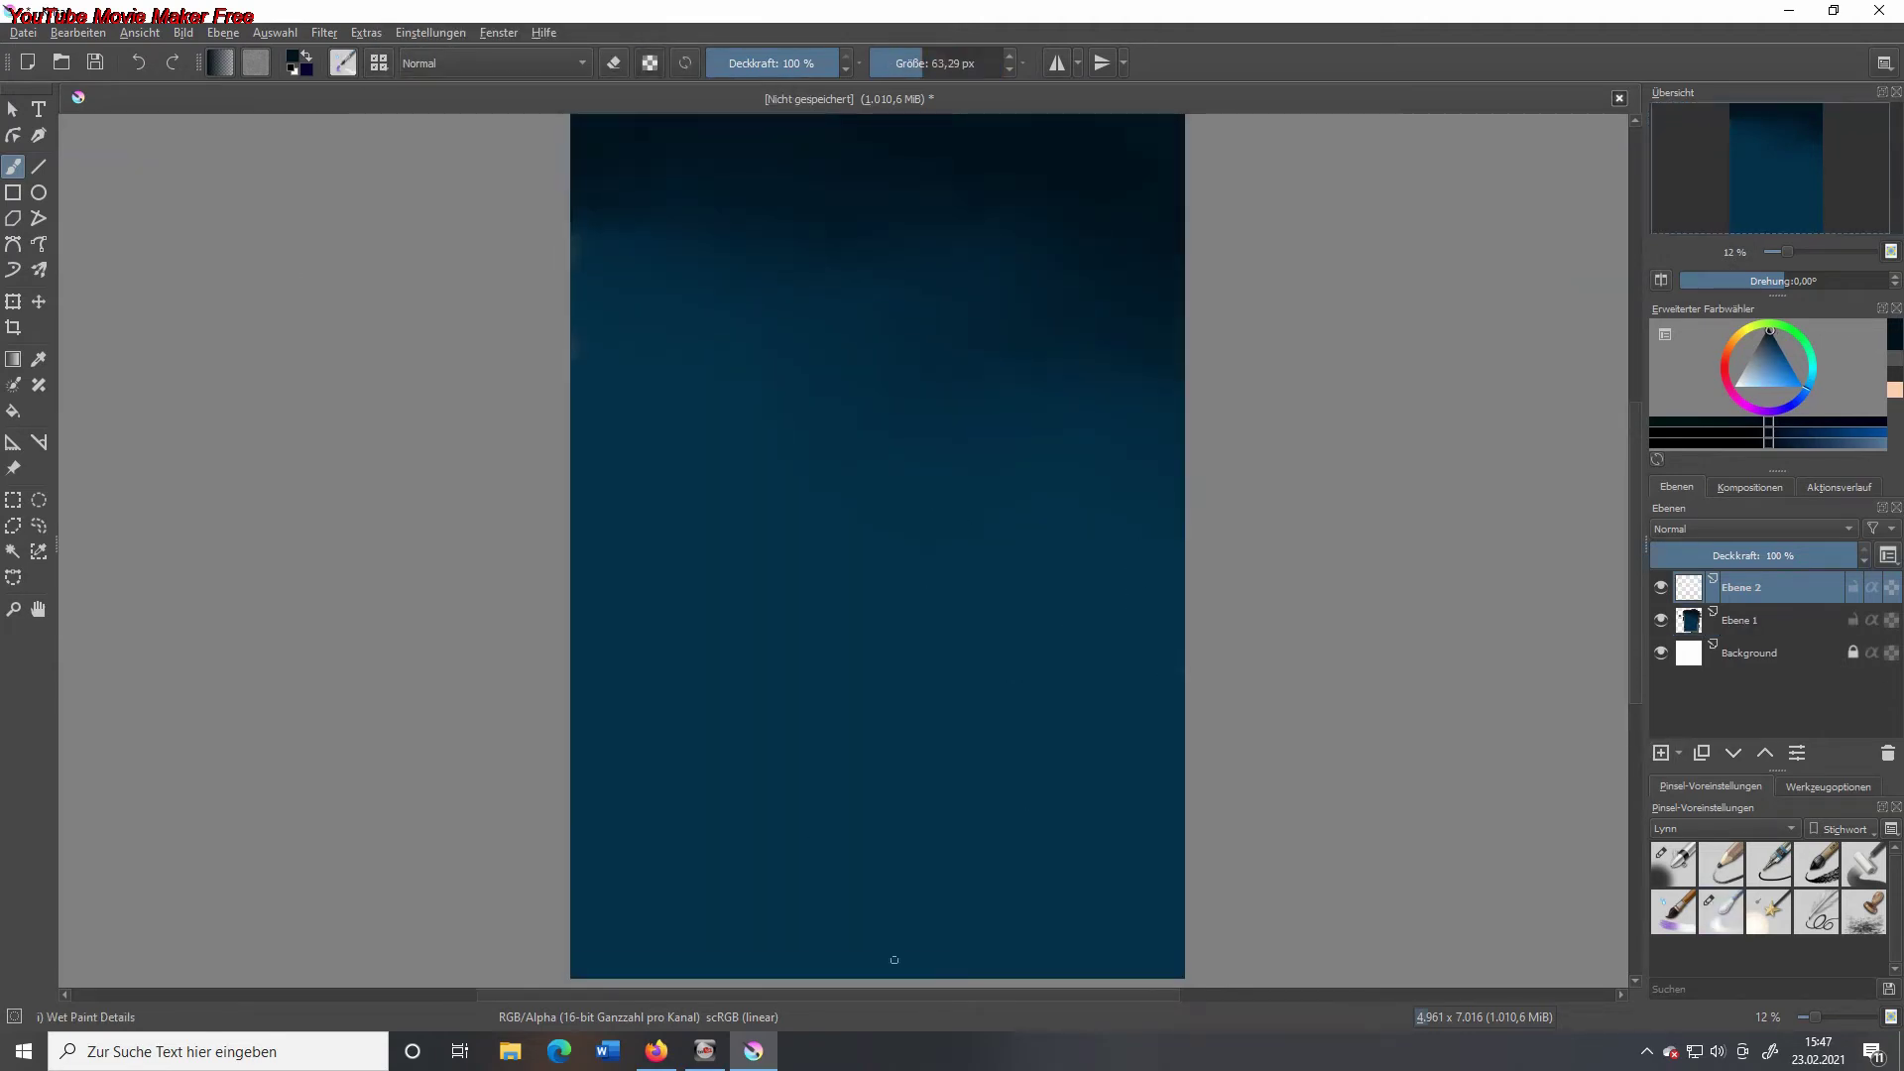
pyautogui.moveTo(846, 521); pyautogui.dragTo(833, 689)
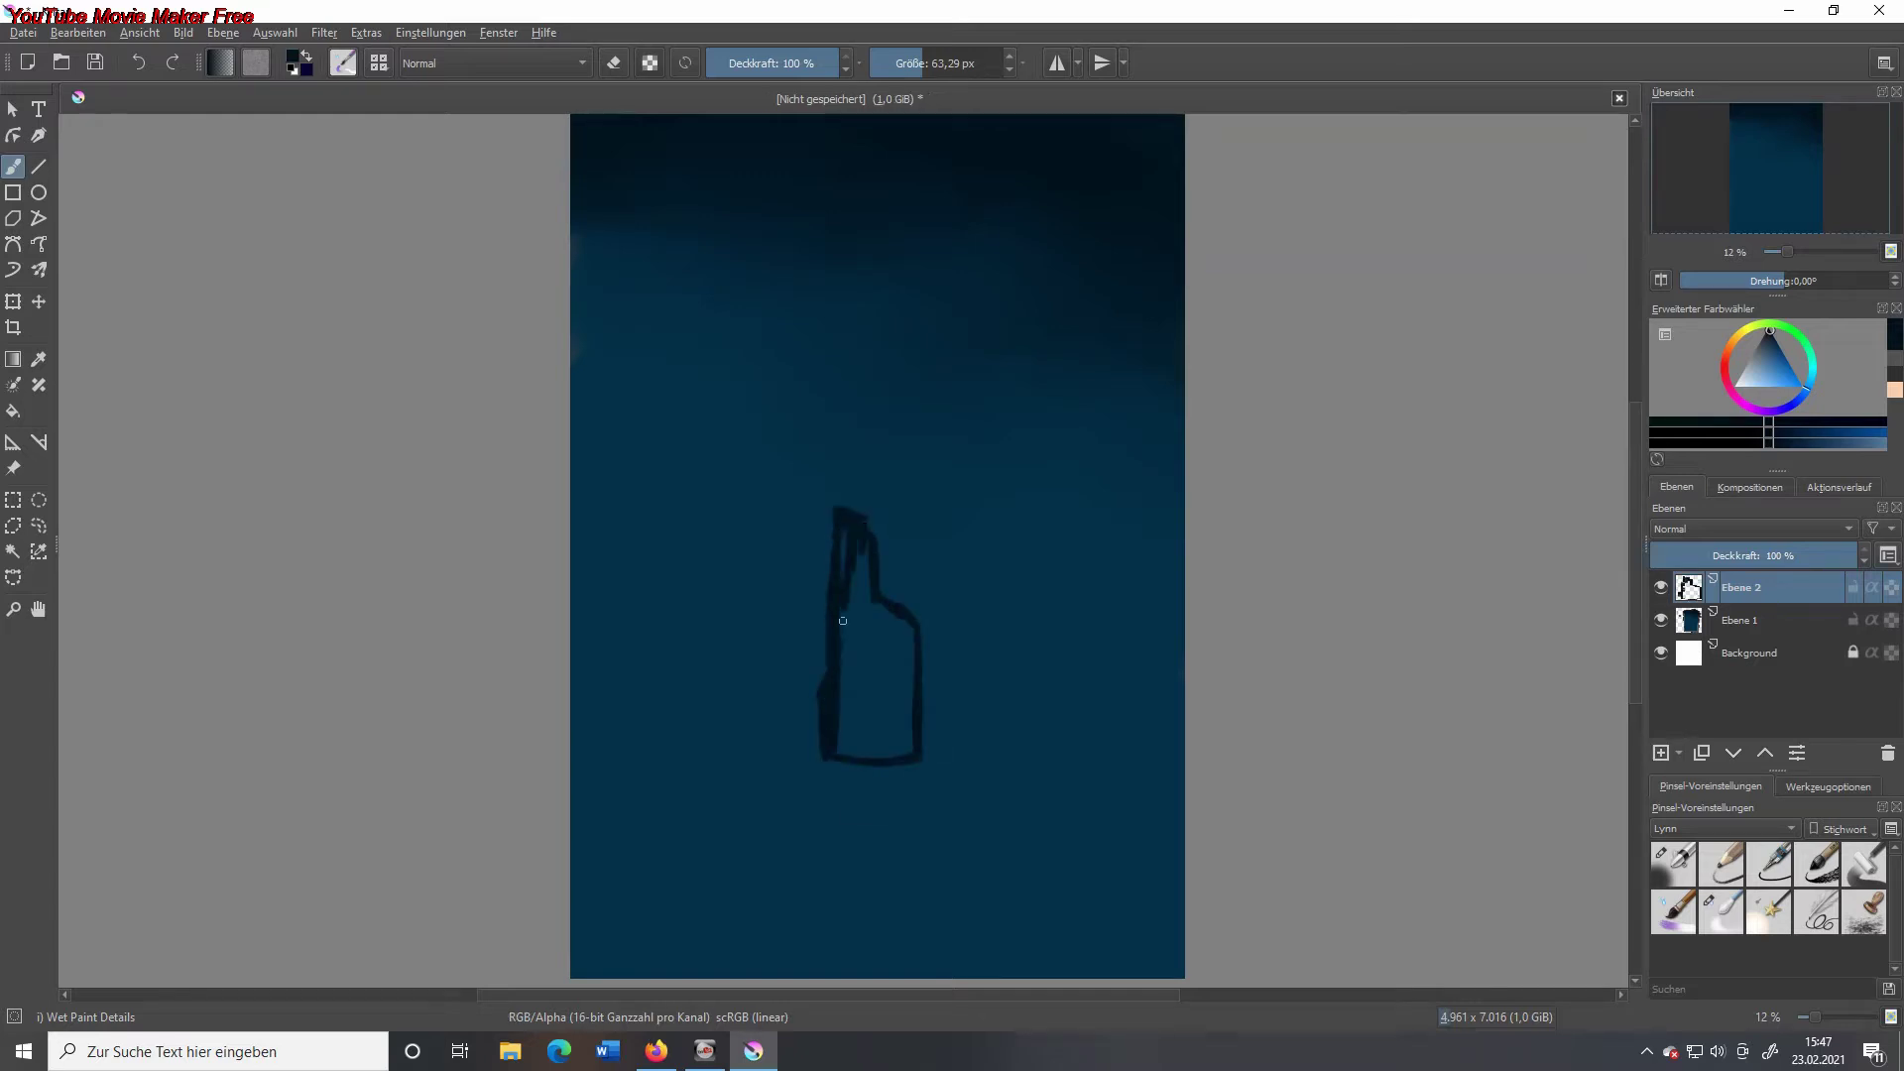
pyautogui.moveTo(843, 621)
pyautogui.mouseDown()
pyautogui.moveTo(872, 546)
pyautogui.moveTo(894, 637)
pyautogui.mouseUp()
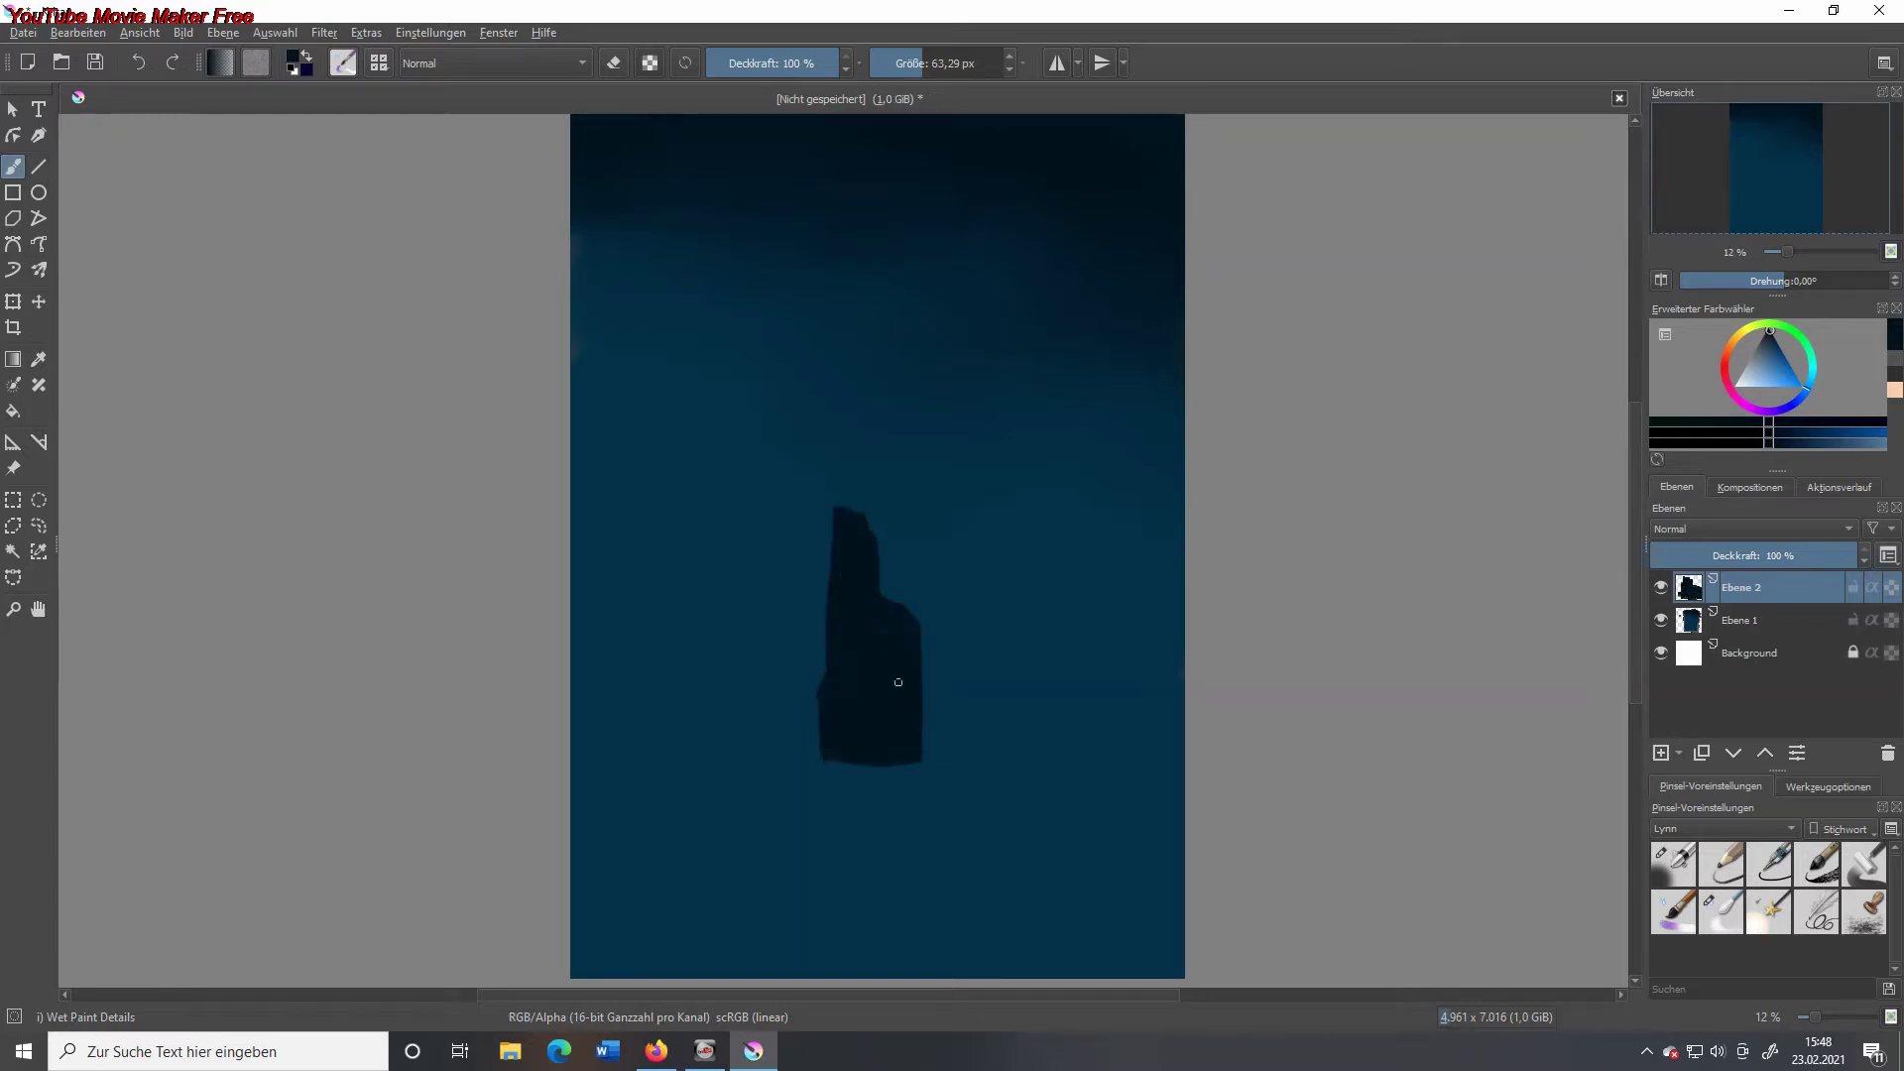
# - Switch the brush to a predefined tip and hide the blue background layer Ebene 1
pyautogui.click(379, 62)
pyautogui.click(343, 62)
pyautogui.click(672, 195)
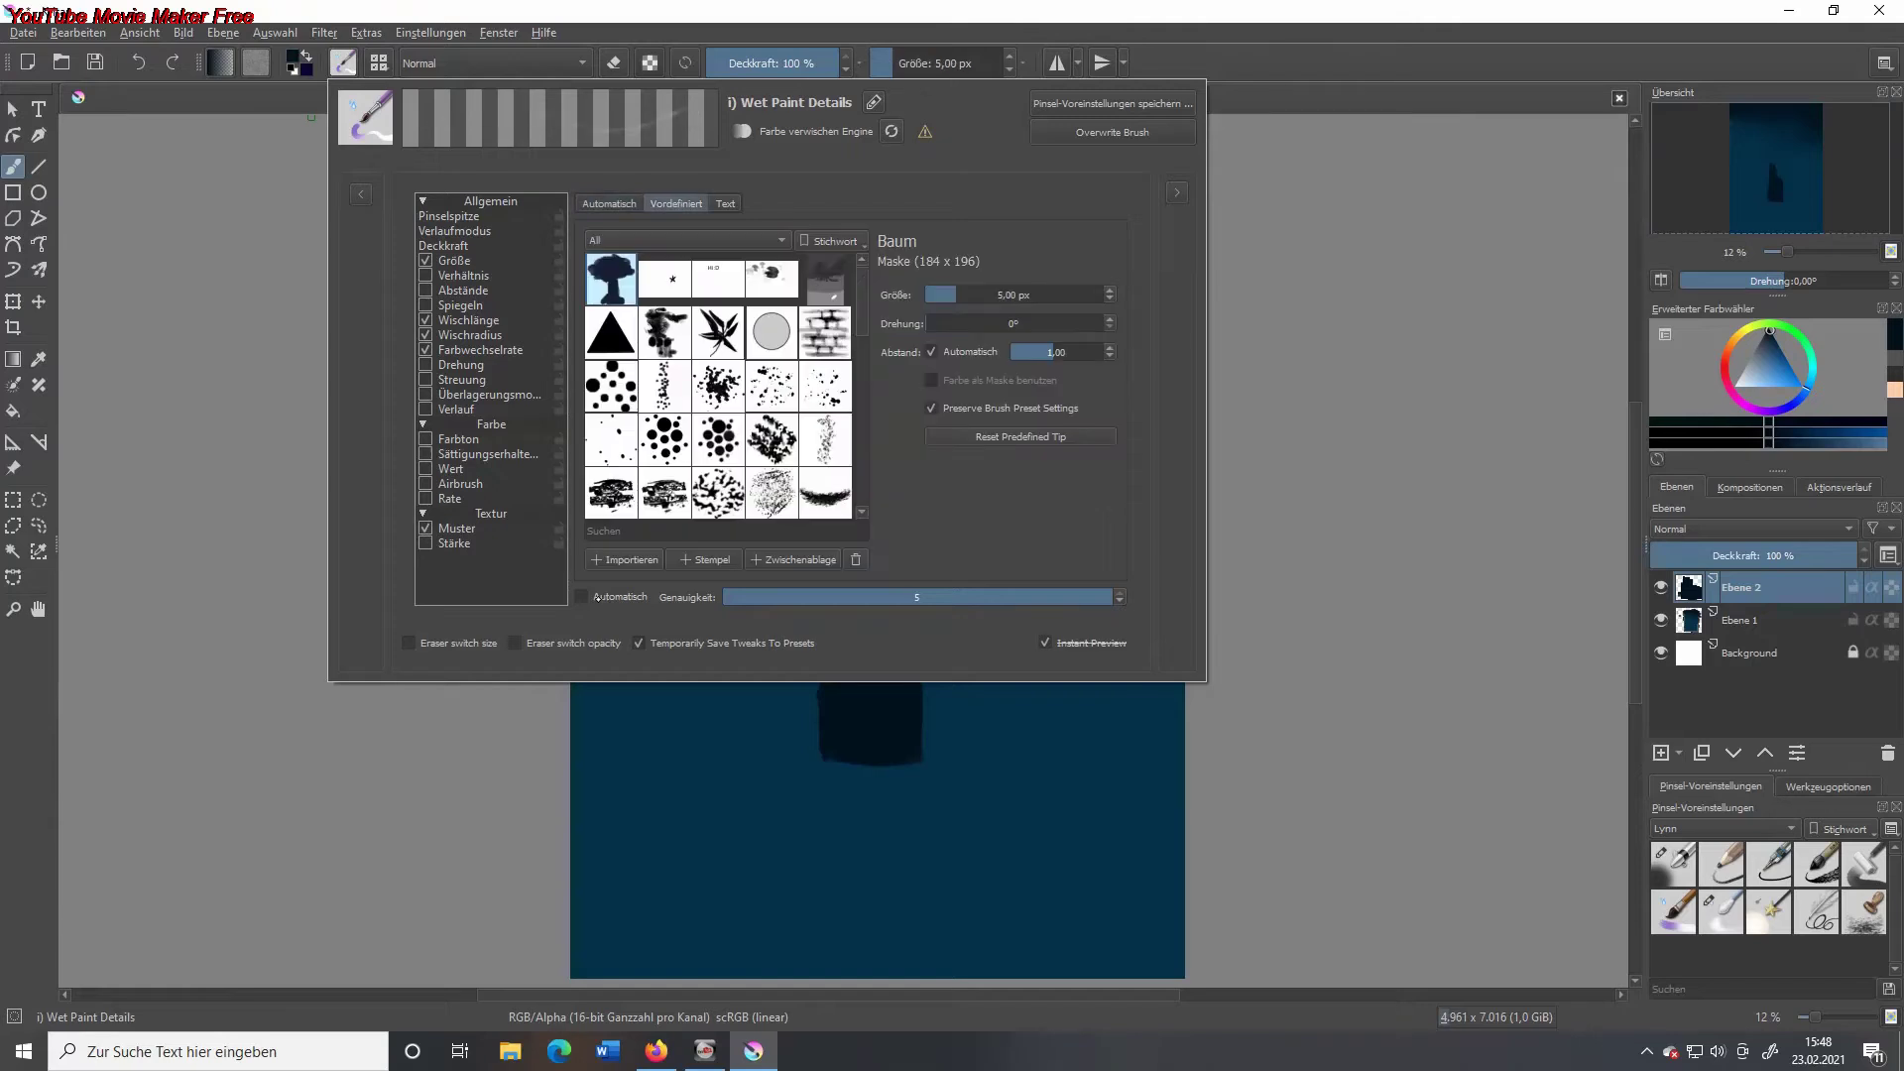
pyautogui.click(693, 559)
pyautogui.click(1660, 620)
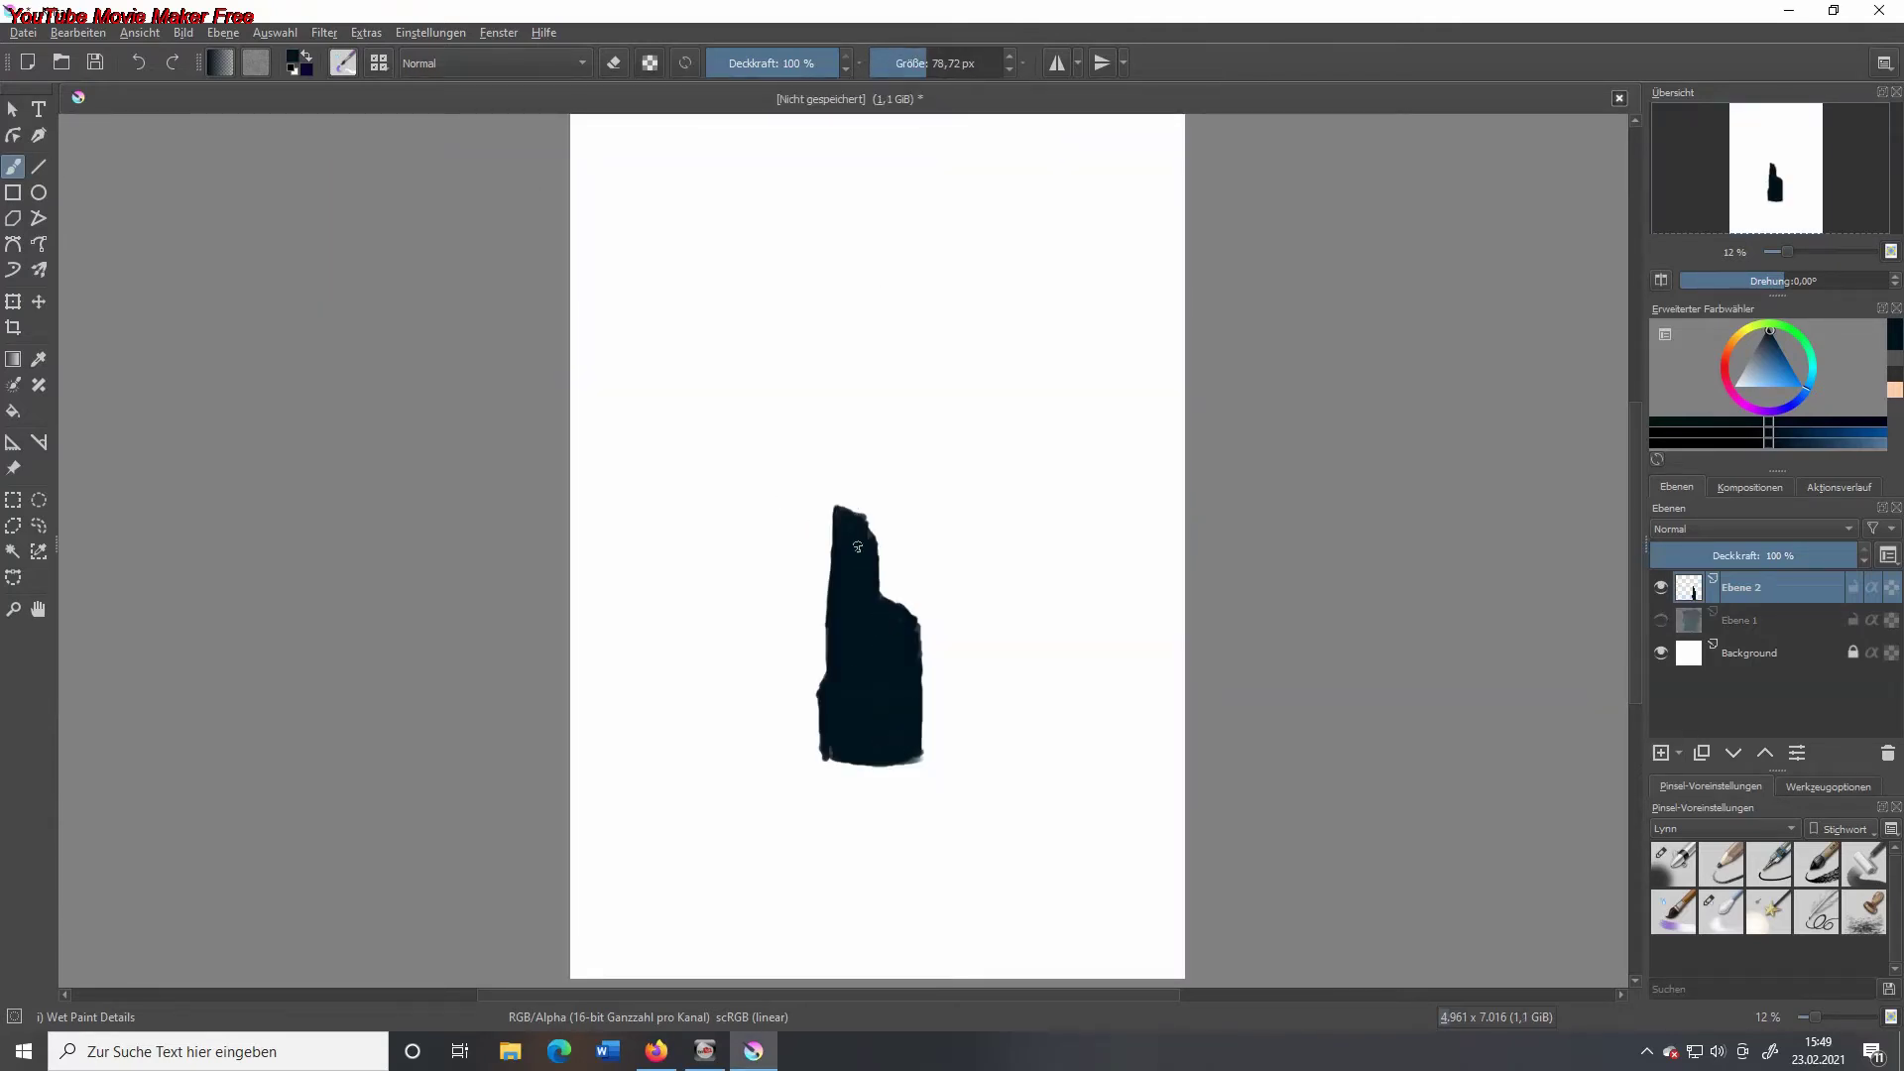
# - Create a stamp brush tip from the painted rock tower and name it "hill"
pyautogui.click(343, 62)
pyautogui.click(619, 552)
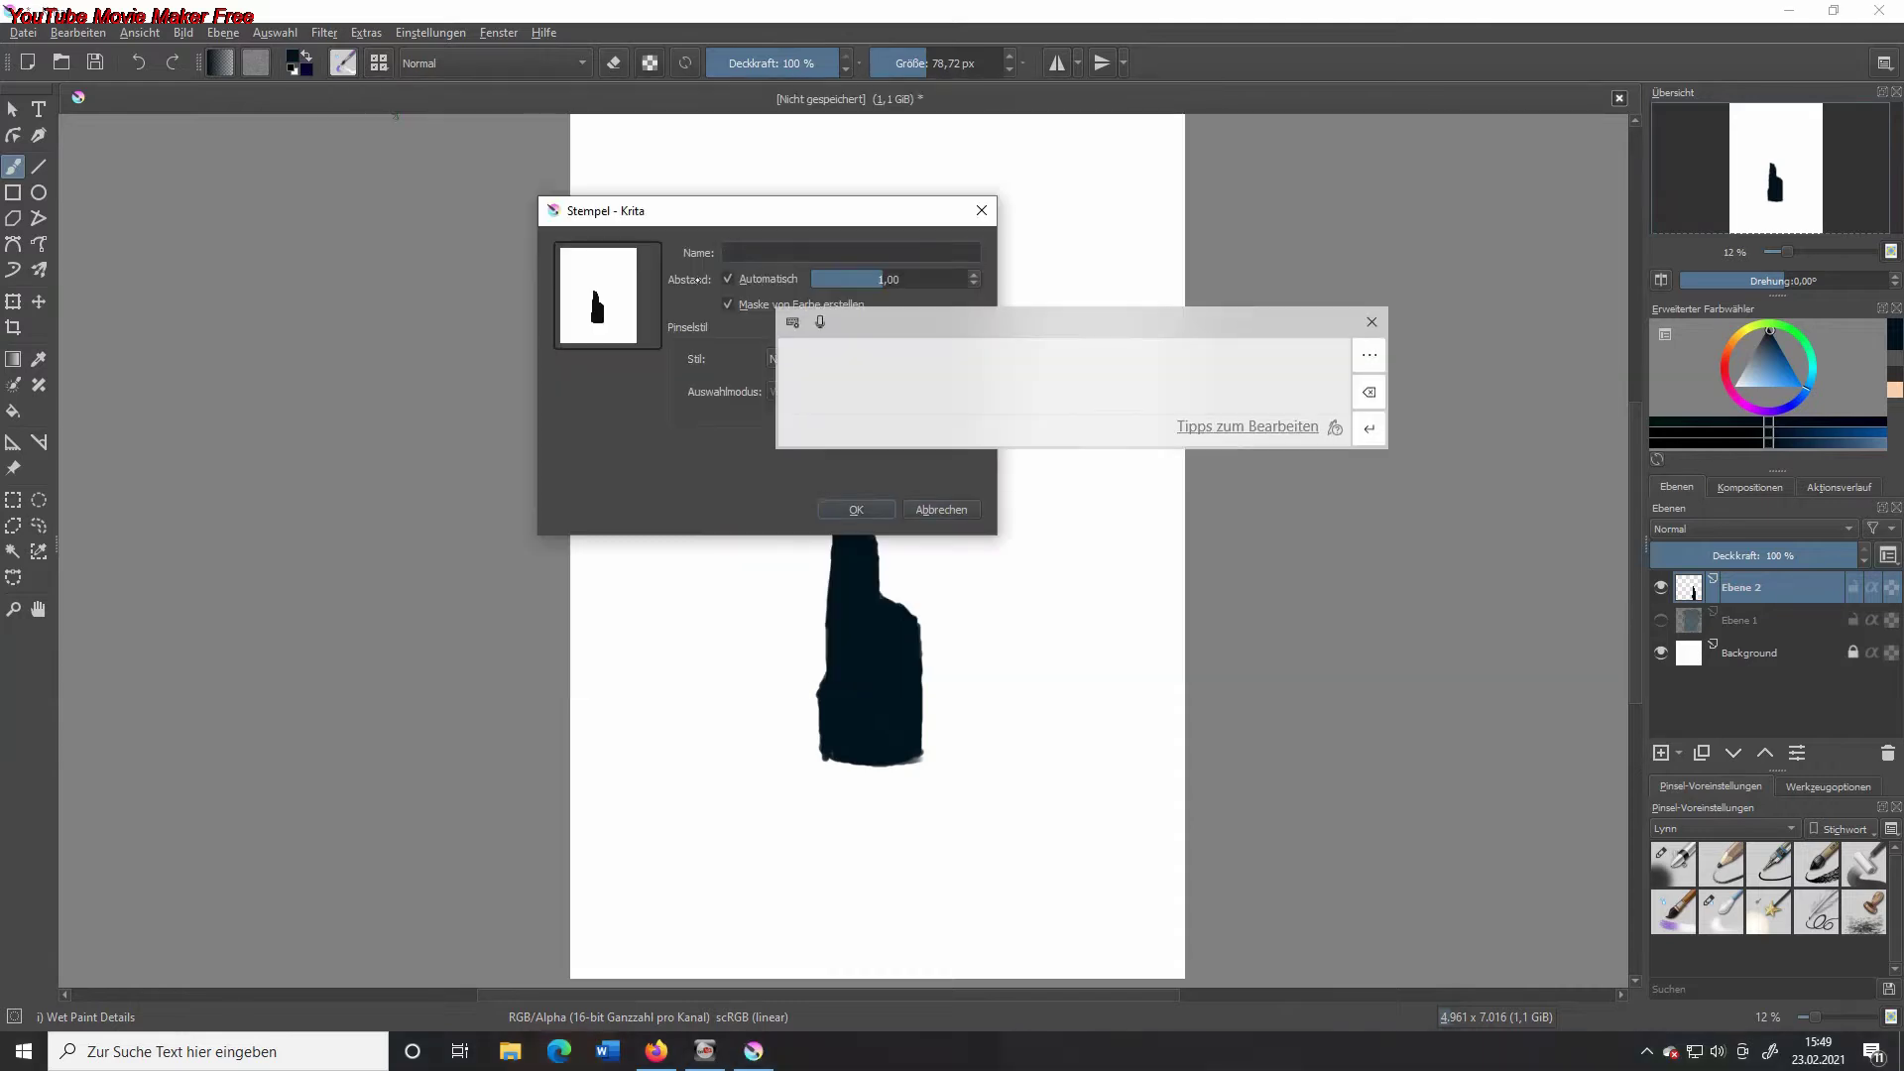
pyautogui.write('hill')
pyautogui.click(839, 506)
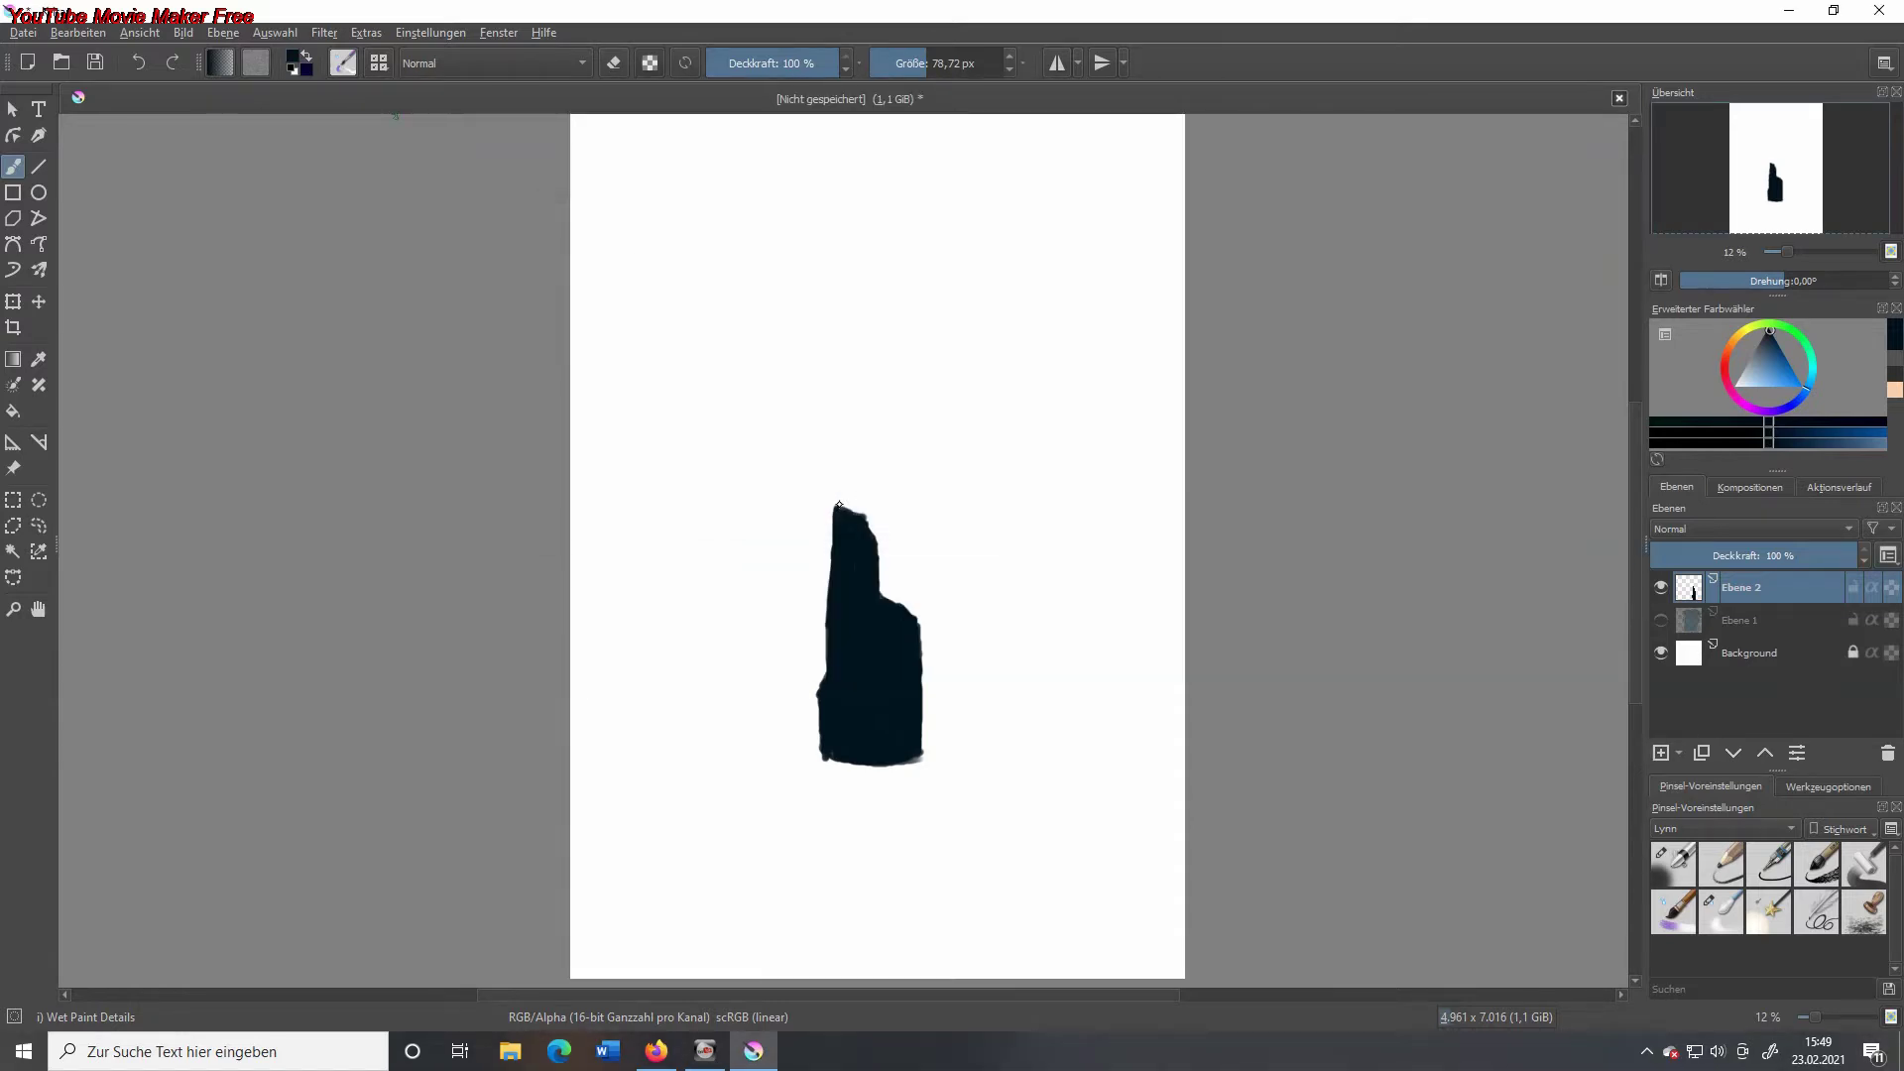
# - Show the blue background layer Ebene 1 again and select the hill stamp as the brush tip
pyautogui.doubleClick(1662, 627)
pyautogui.click(1660, 621)
pyautogui.click(343, 62)
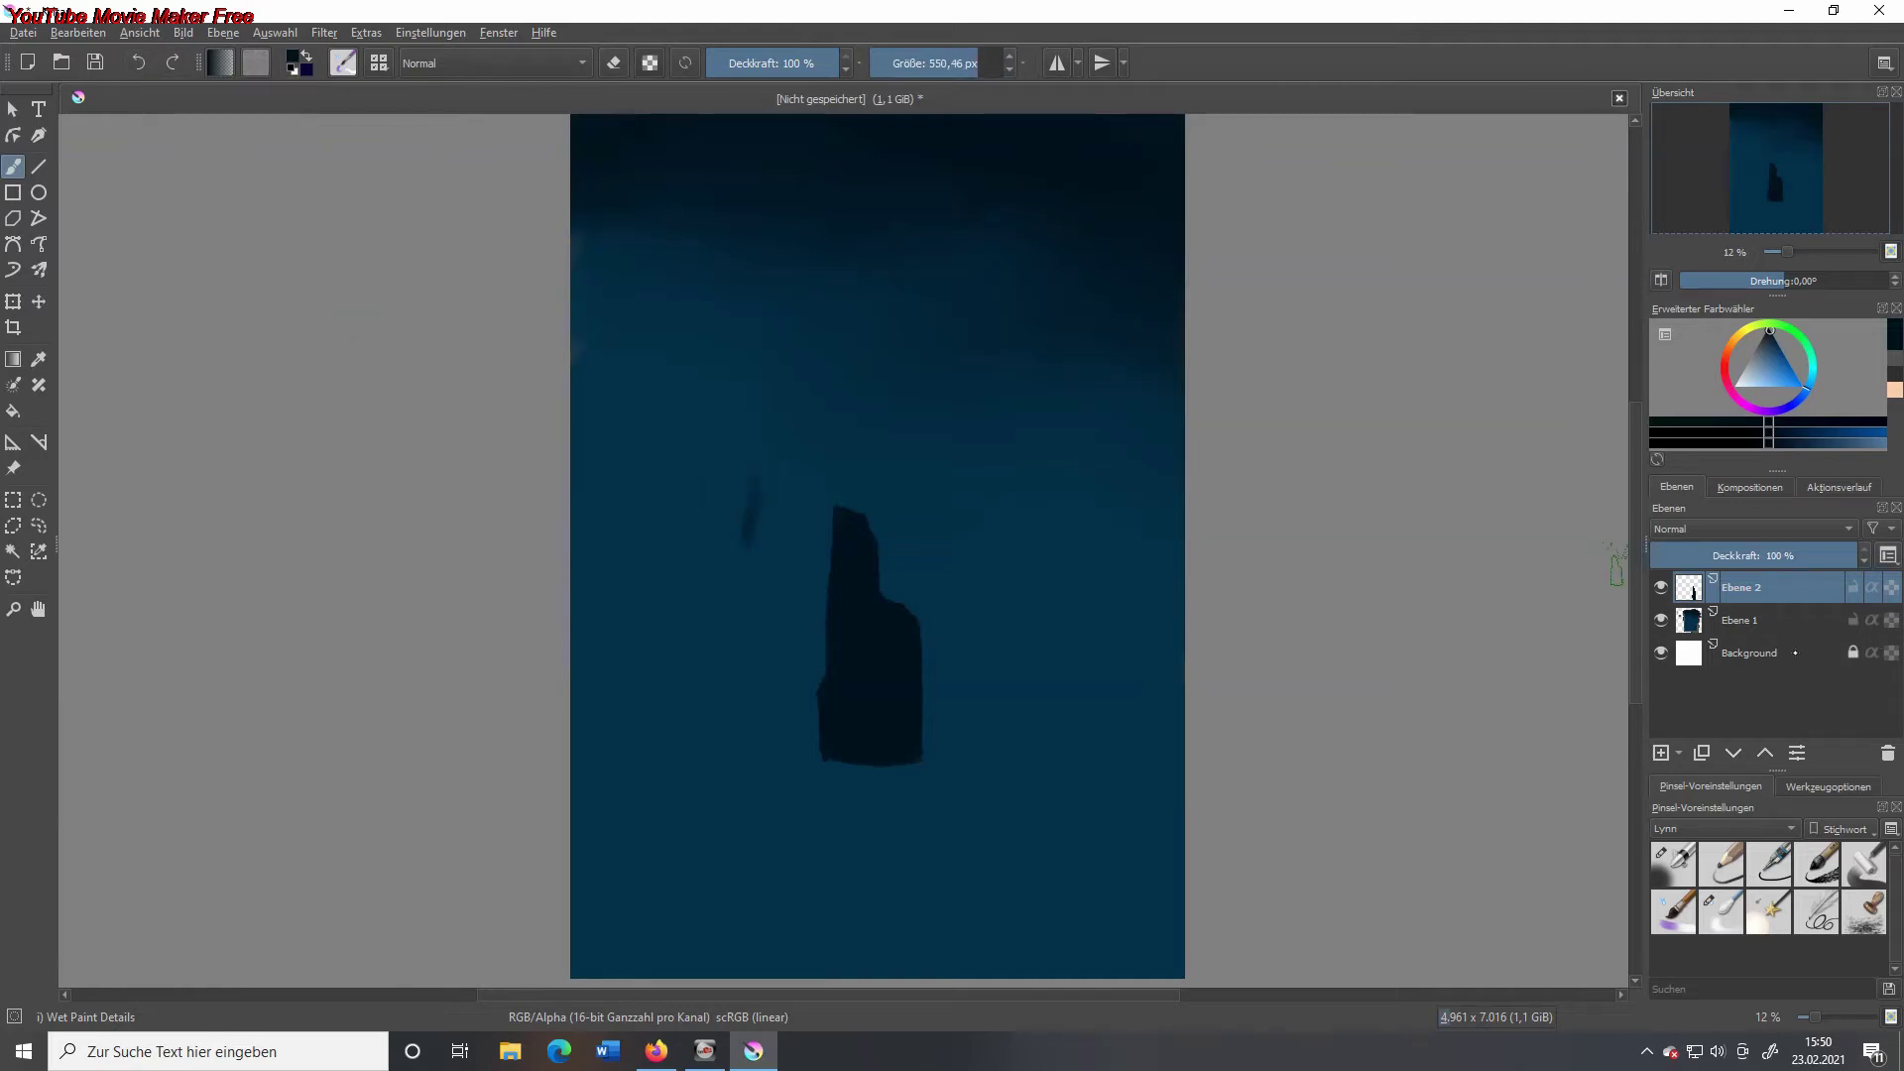
# - Delete the layer with the painted rock tower and enlarge the hill brush
pyautogui.hotkey('shift', 'Delete')
pyautogui.press(']')
pyautogui.press(']')
pyautogui.press(']')
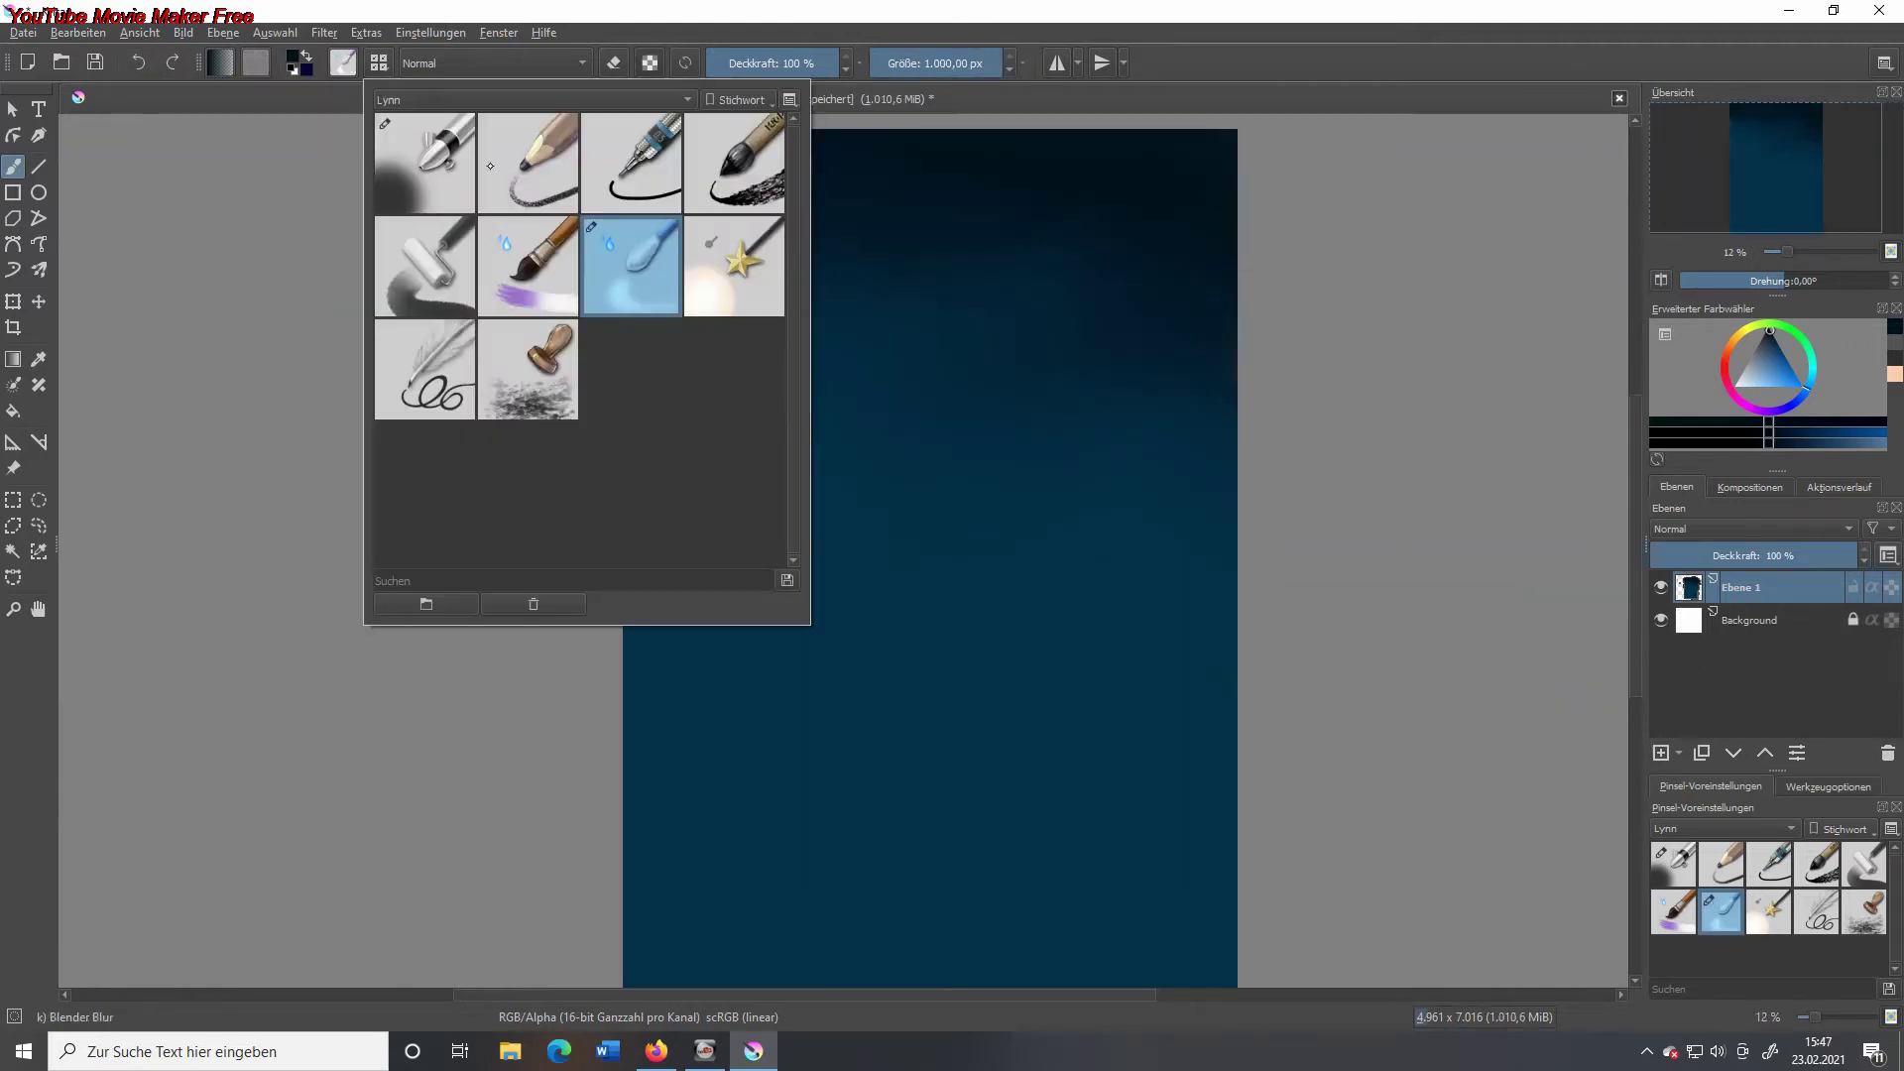
# - Pick the Wet Paint Details preset from the brush presets, sized 63.29 px
pyautogui.click(414, 100)
pyautogui.click(413, 94)
pyautogui.click(424, 163)
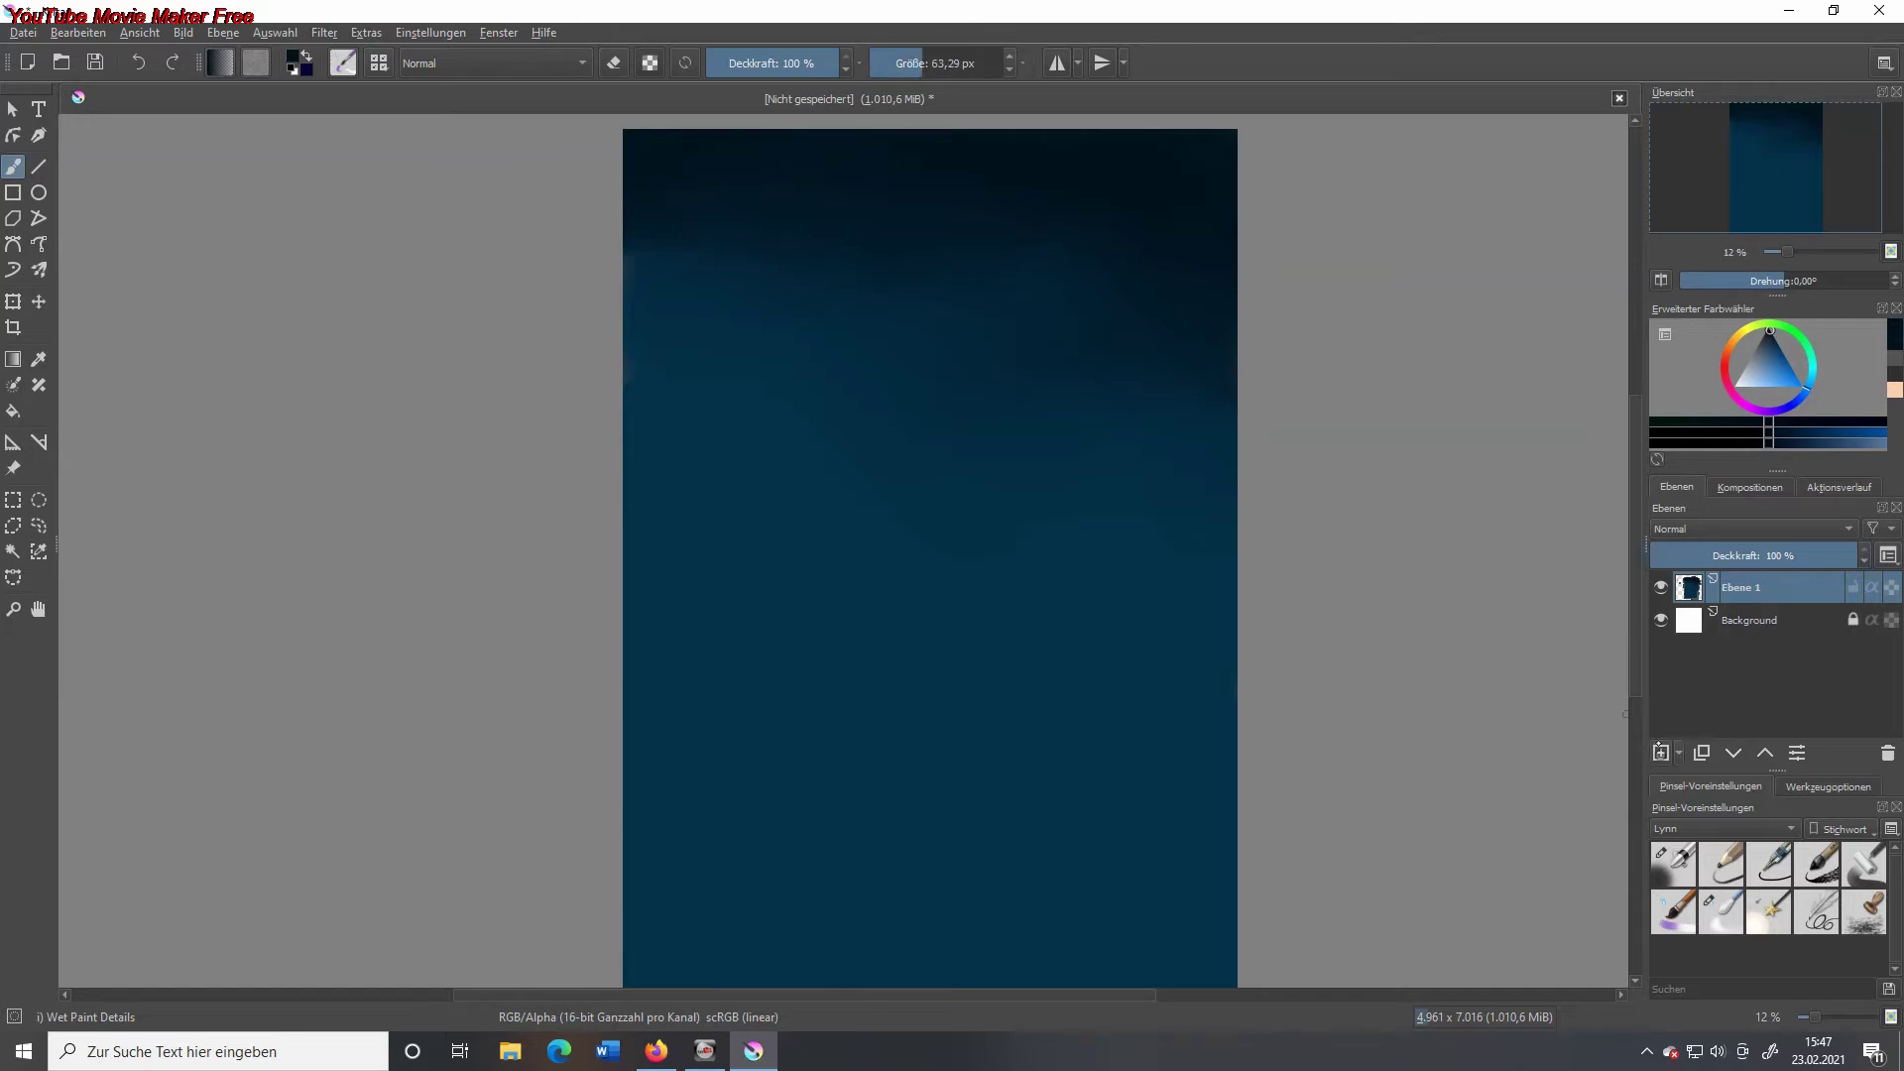
# - Add a new layer above the blue background and paint a solid dark rock tower with a stepped side on it
pyautogui.press('Insert')
pyautogui.moveTo(896, 760)
pyautogui.mouseDown()
pyautogui.moveTo(918, 668)
pyautogui.moveTo(842, 521)
pyautogui.moveTo(836, 662)
pyautogui.mouseUp()
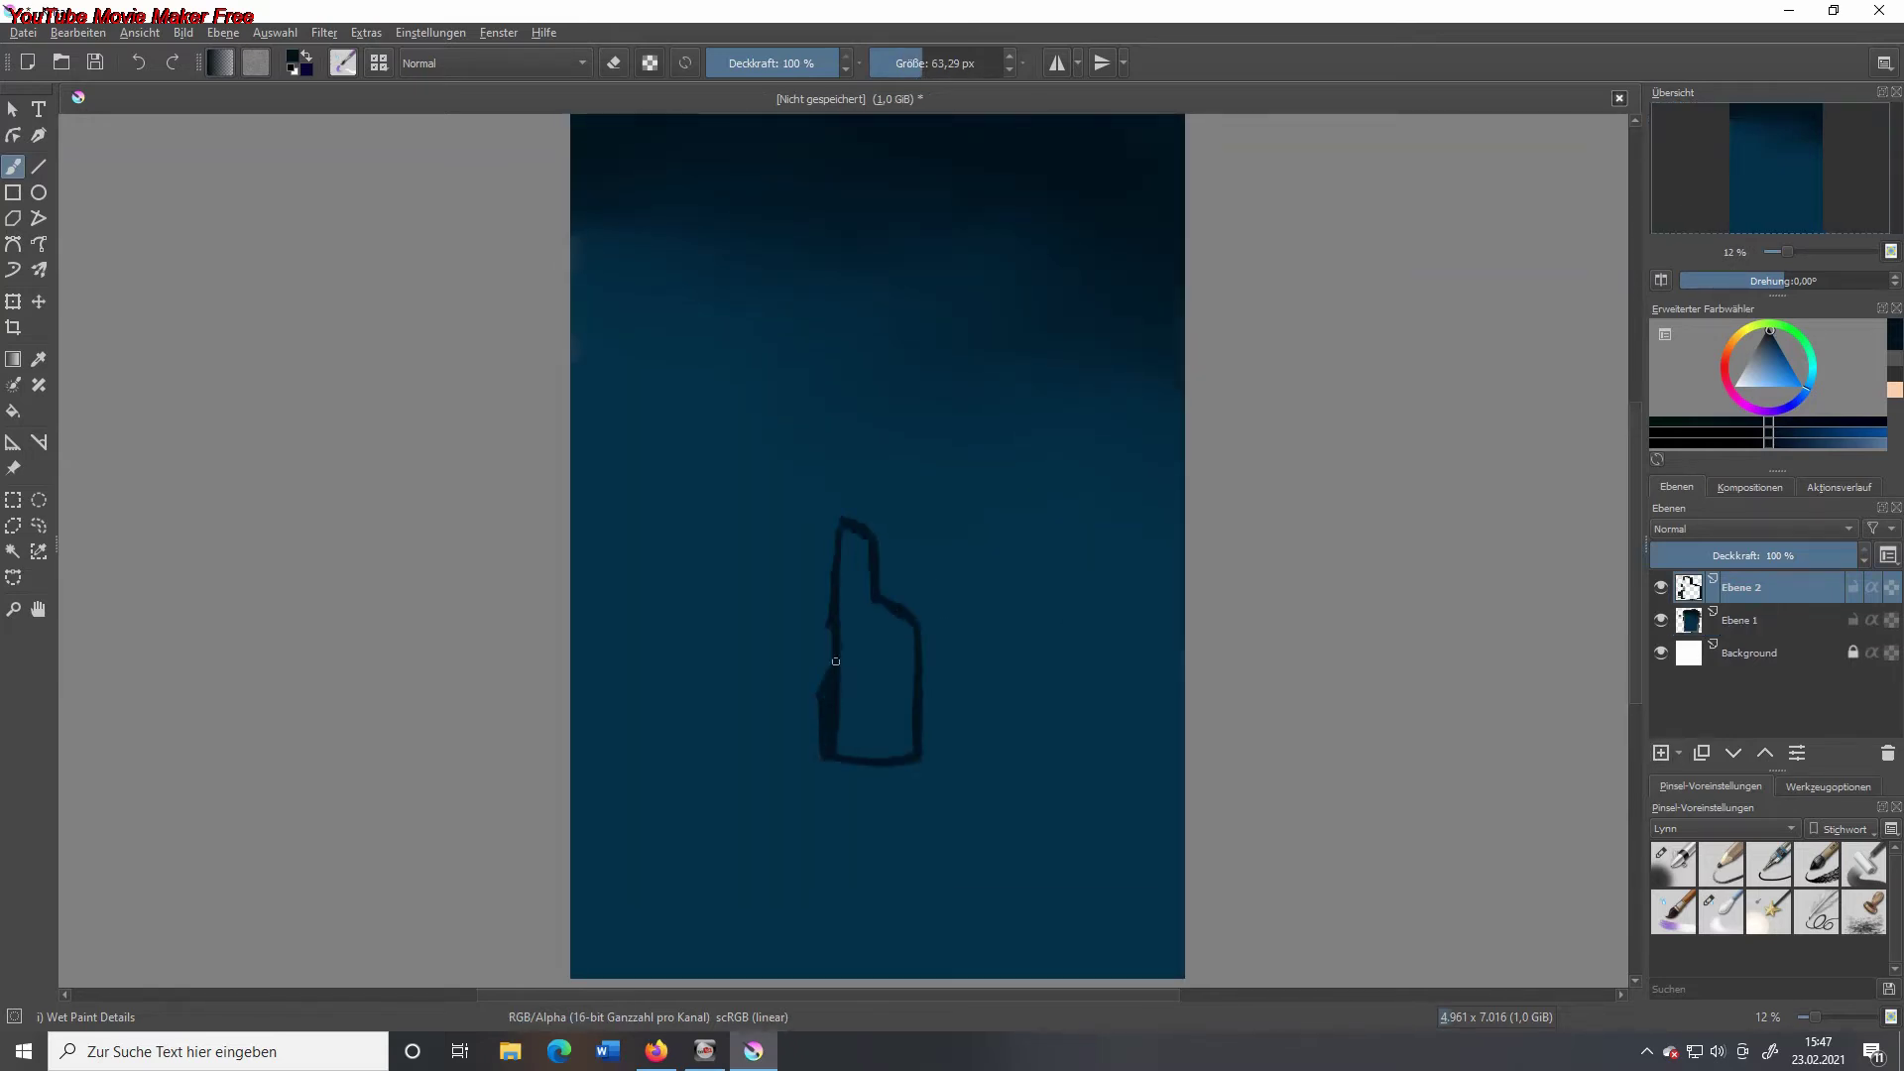
pyautogui.moveTo(855, 530)
pyautogui.mouseDown()
pyautogui.moveTo(843, 742)
pyautogui.moveTo(908, 633)
pyautogui.moveTo(882, 703)
pyautogui.moveTo(880, 631)
pyautogui.moveTo(875, 704)
pyautogui.mouseUp()
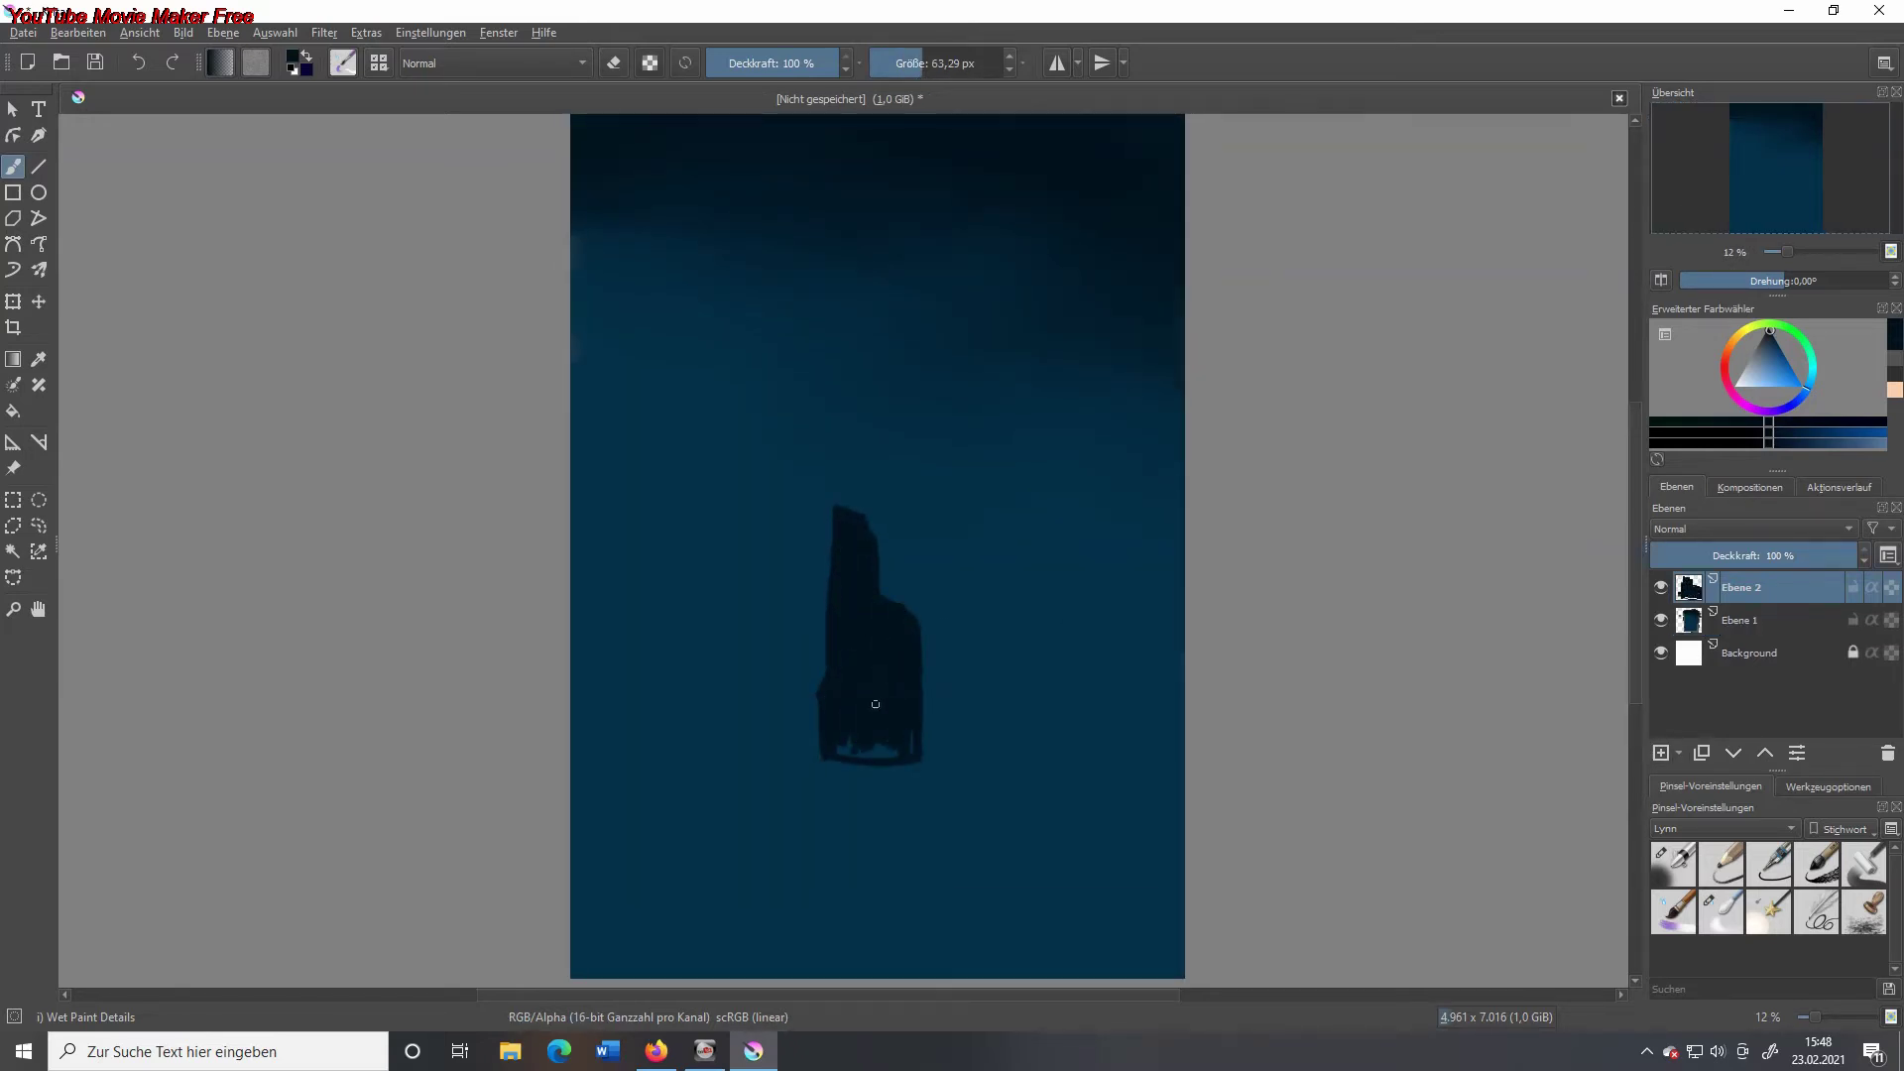
# - Give the brush a predefined tip at 78.72 px and hide layer Ebene 1 so the tower stands on white
pyautogui.press('F6')
pyautogui.press('F6')
pyautogui.press('F5')
pyautogui.press('F5')
pyautogui.click(1660, 619)
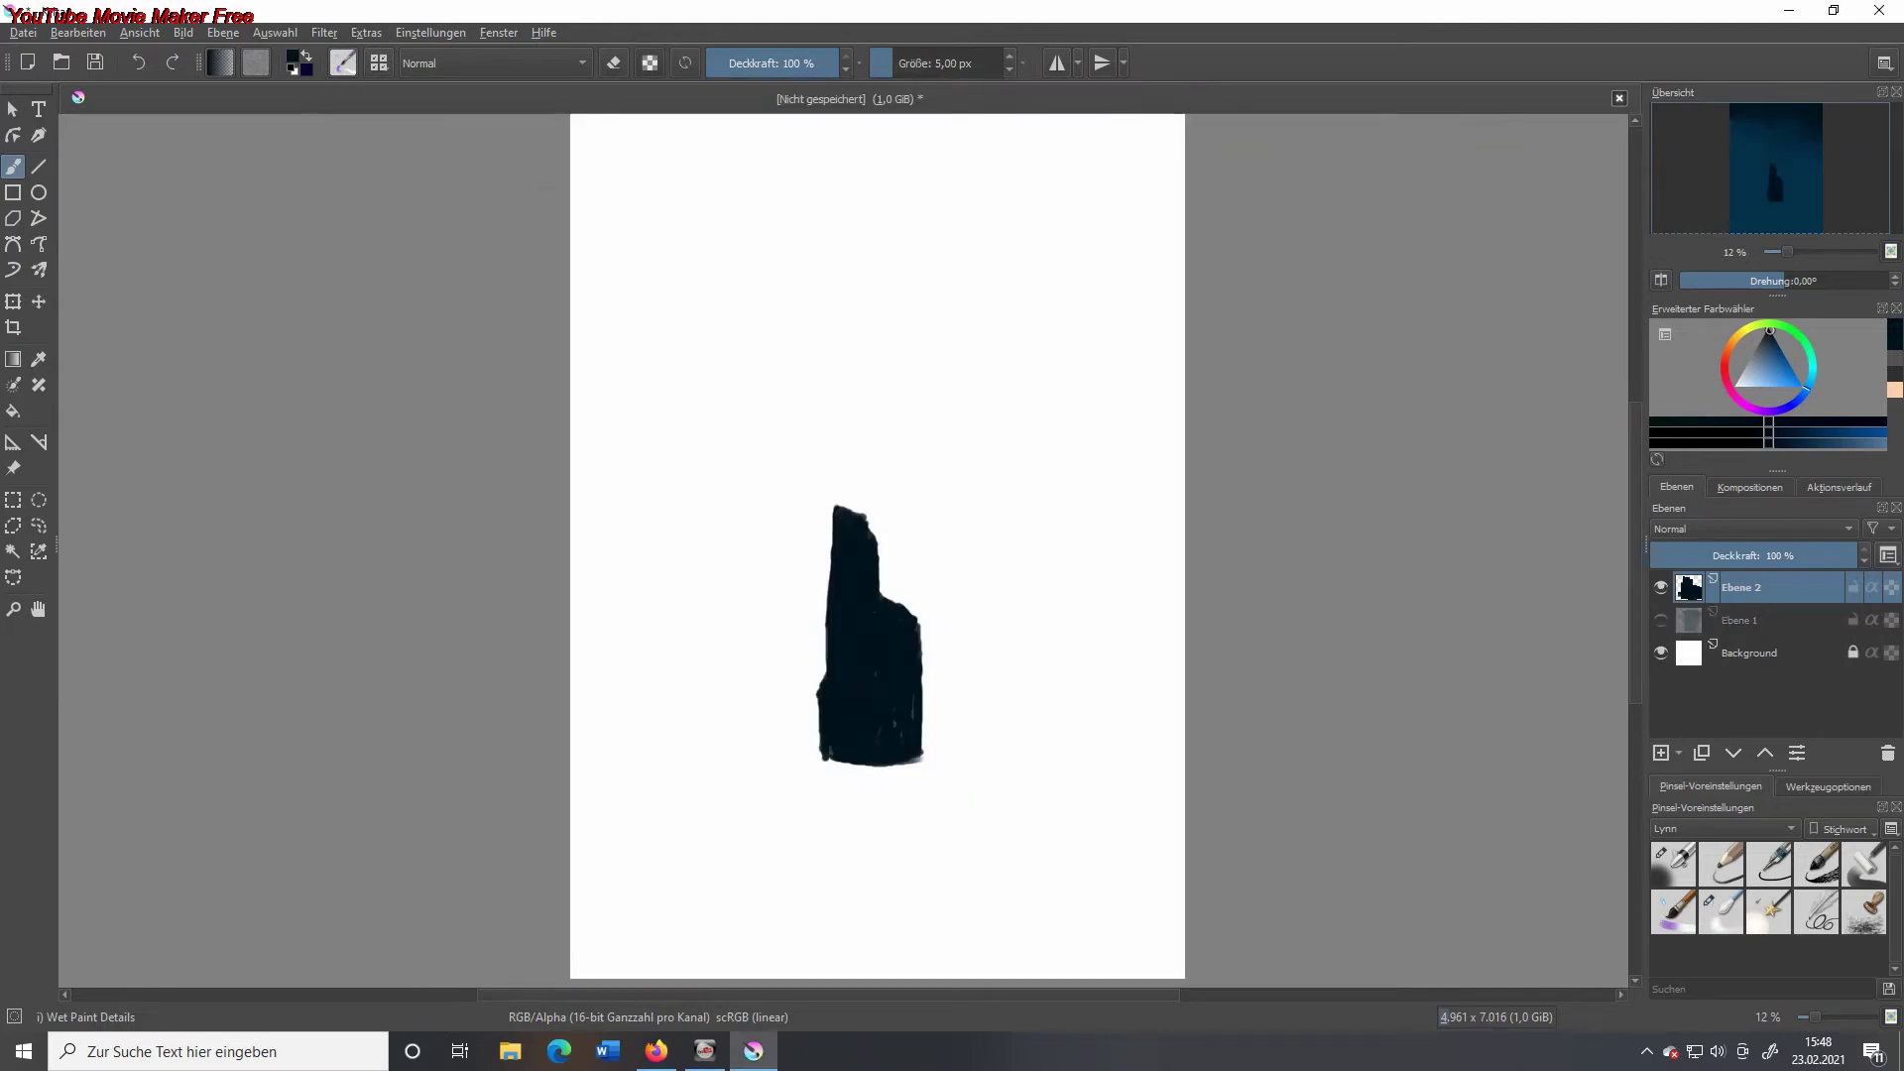
pyautogui.moveTo(737, 471); pyautogui.dragTo(738, 471)
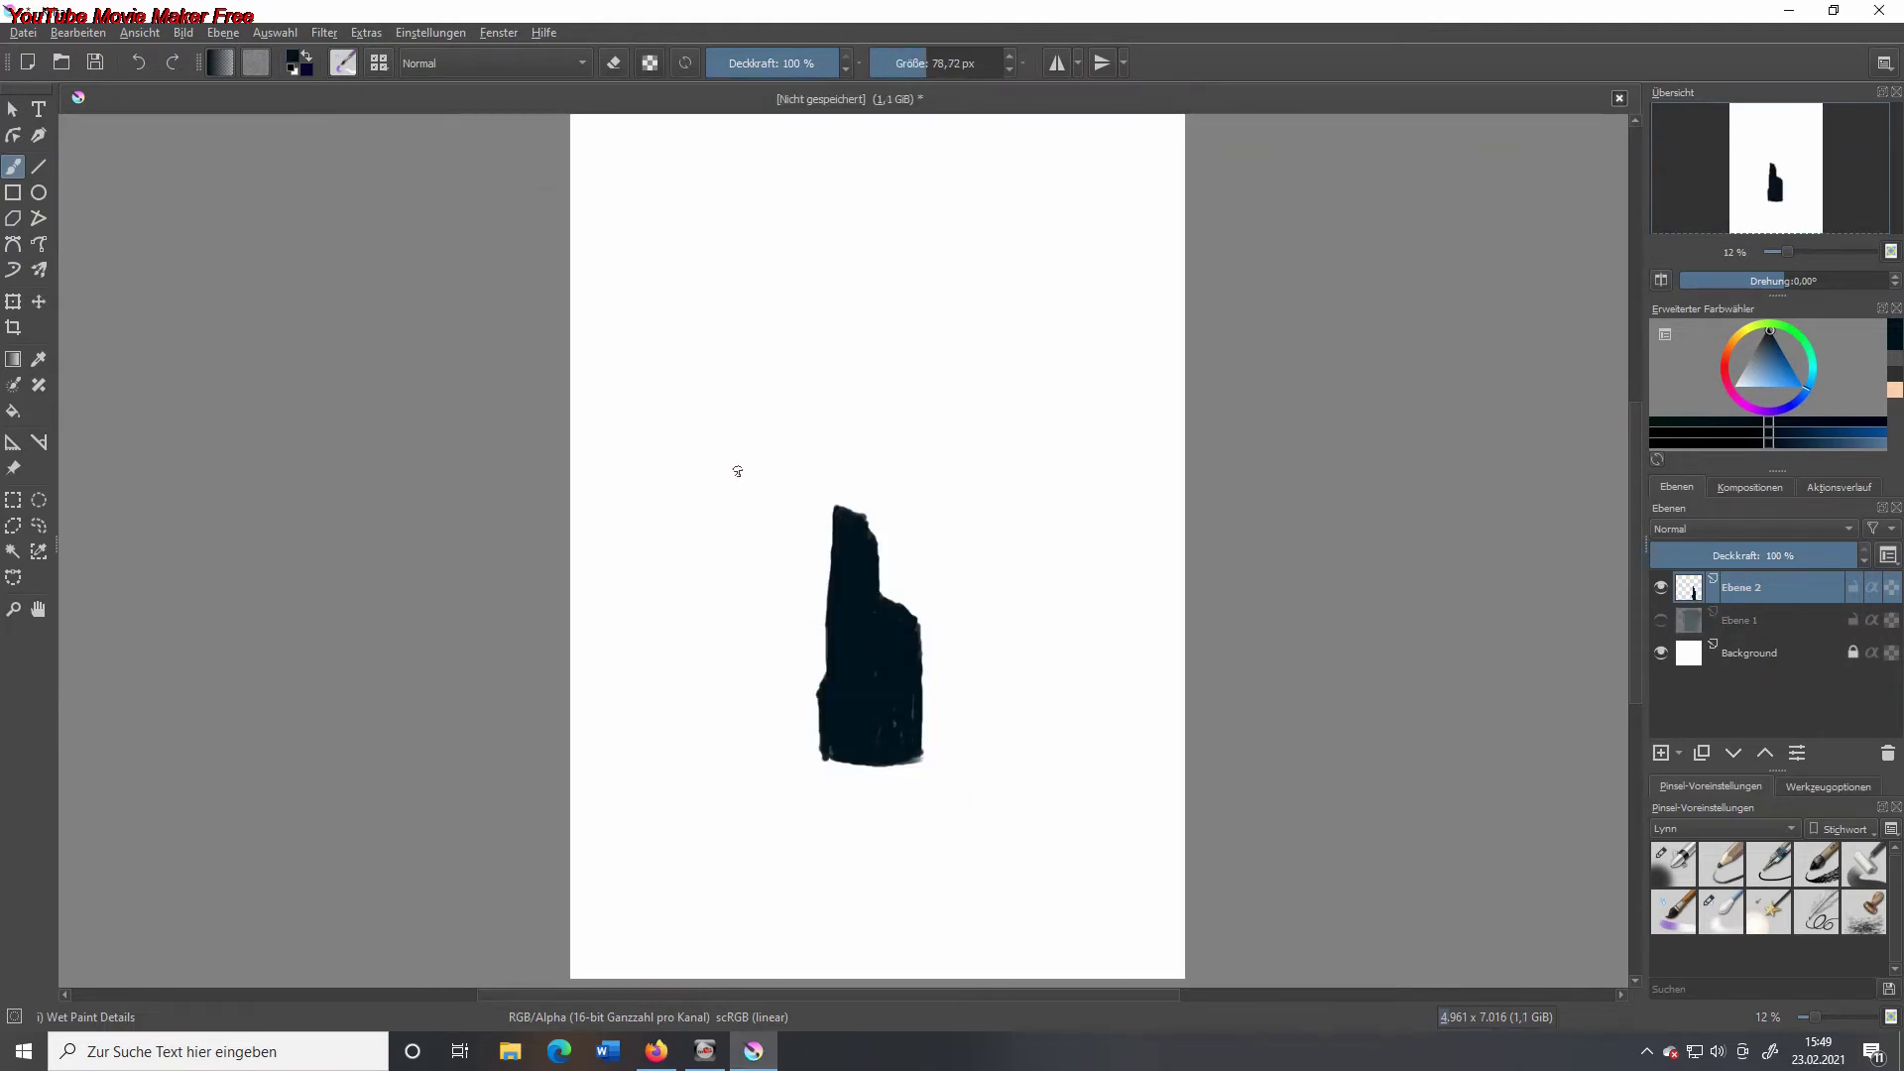
# - Save the tower on the white background as a new stamp brush tip named "hill"
pyautogui.press('F5')
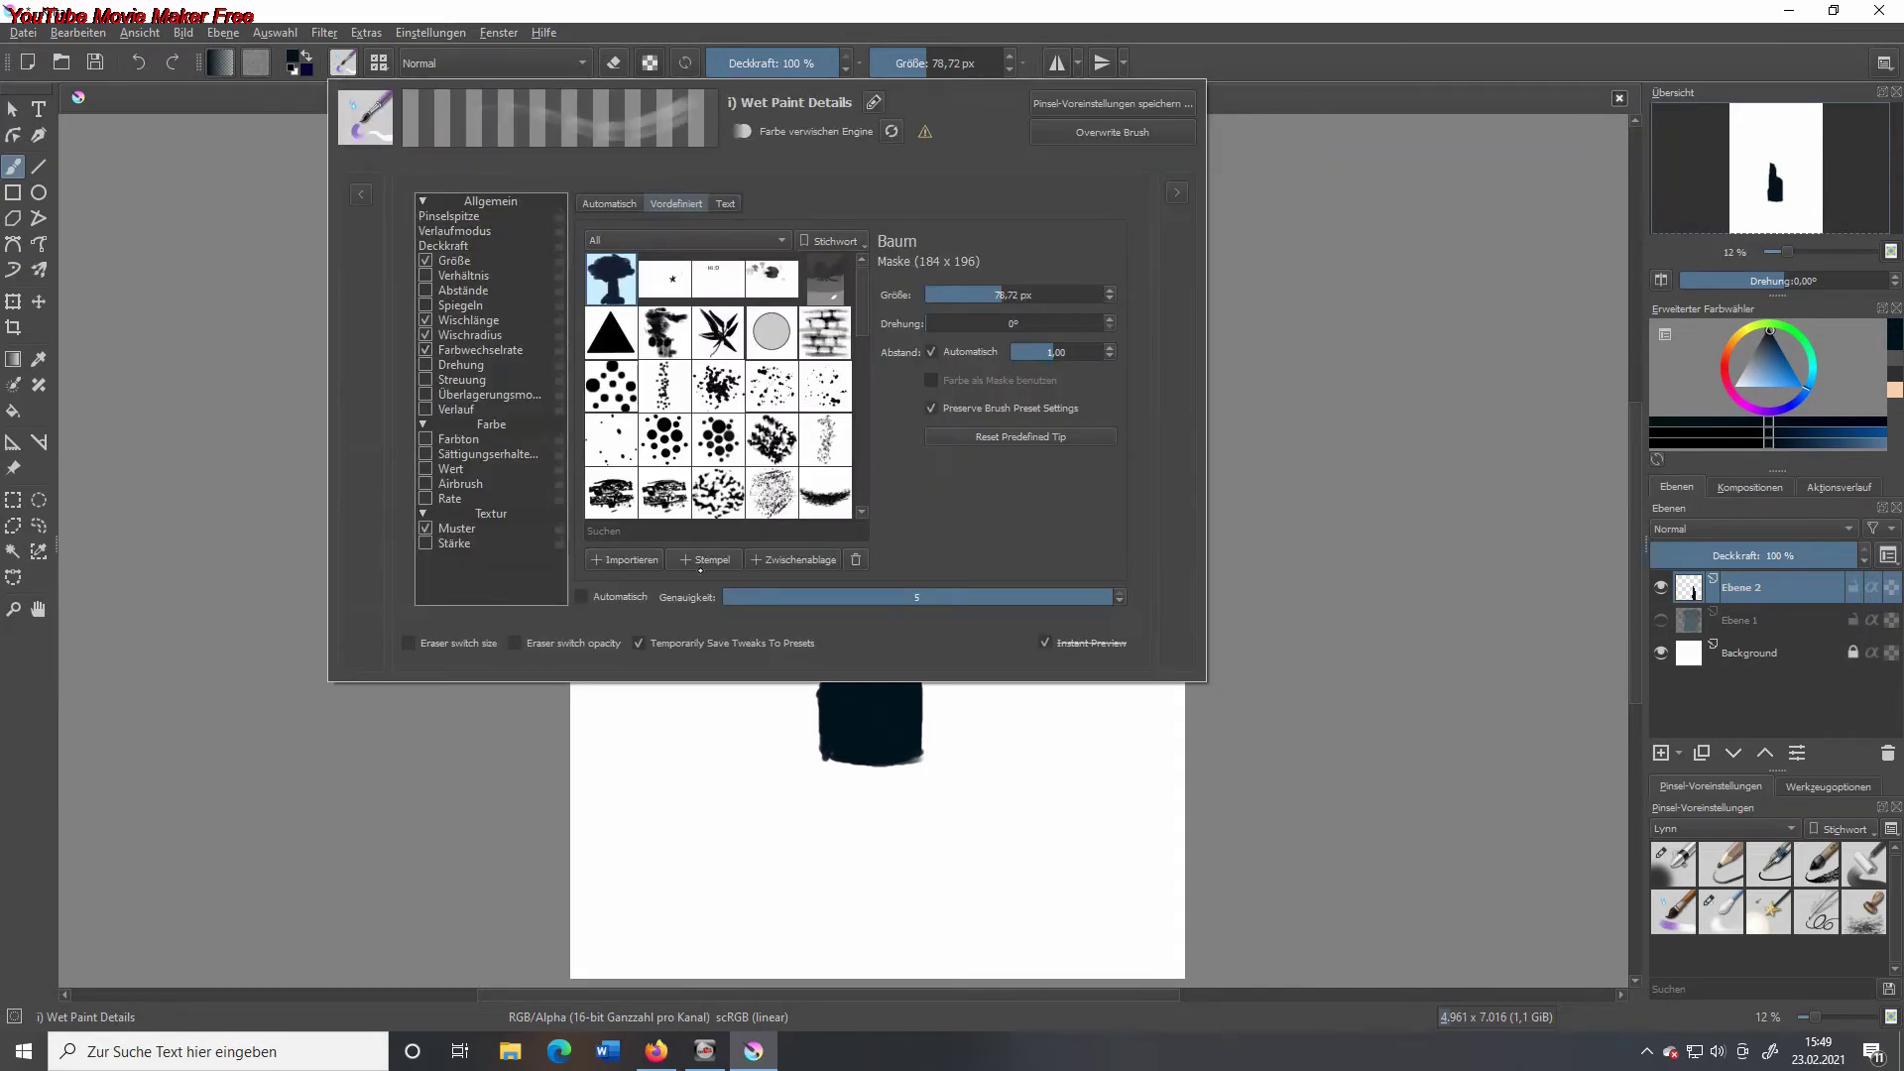
pyautogui.click(472, 642)
pyautogui.write('hill')
pyautogui.click(835, 362)
pyautogui.click(836, 362)
pyautogui.click(839, 507)
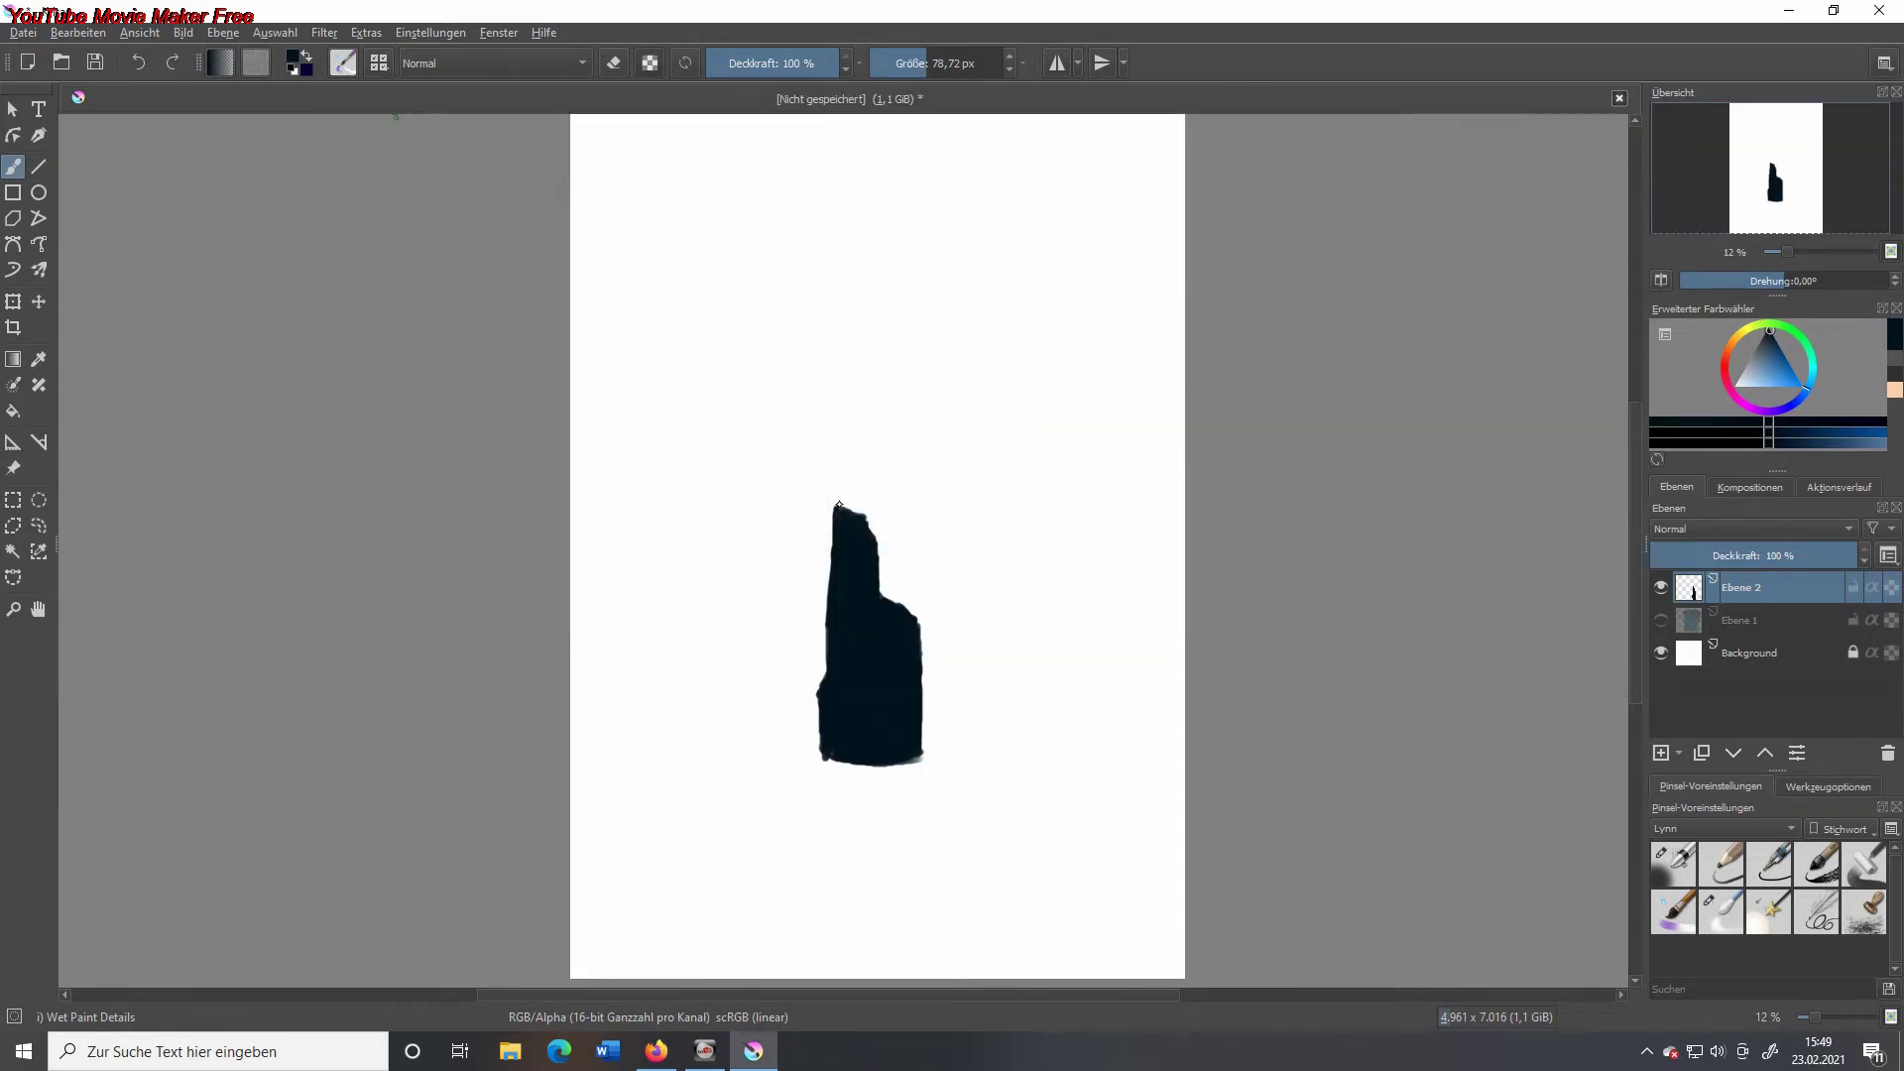
# - Select the hill stamp as the brush tip and delete the rock tower layer Ebene 2
pyautogui.press('F5')
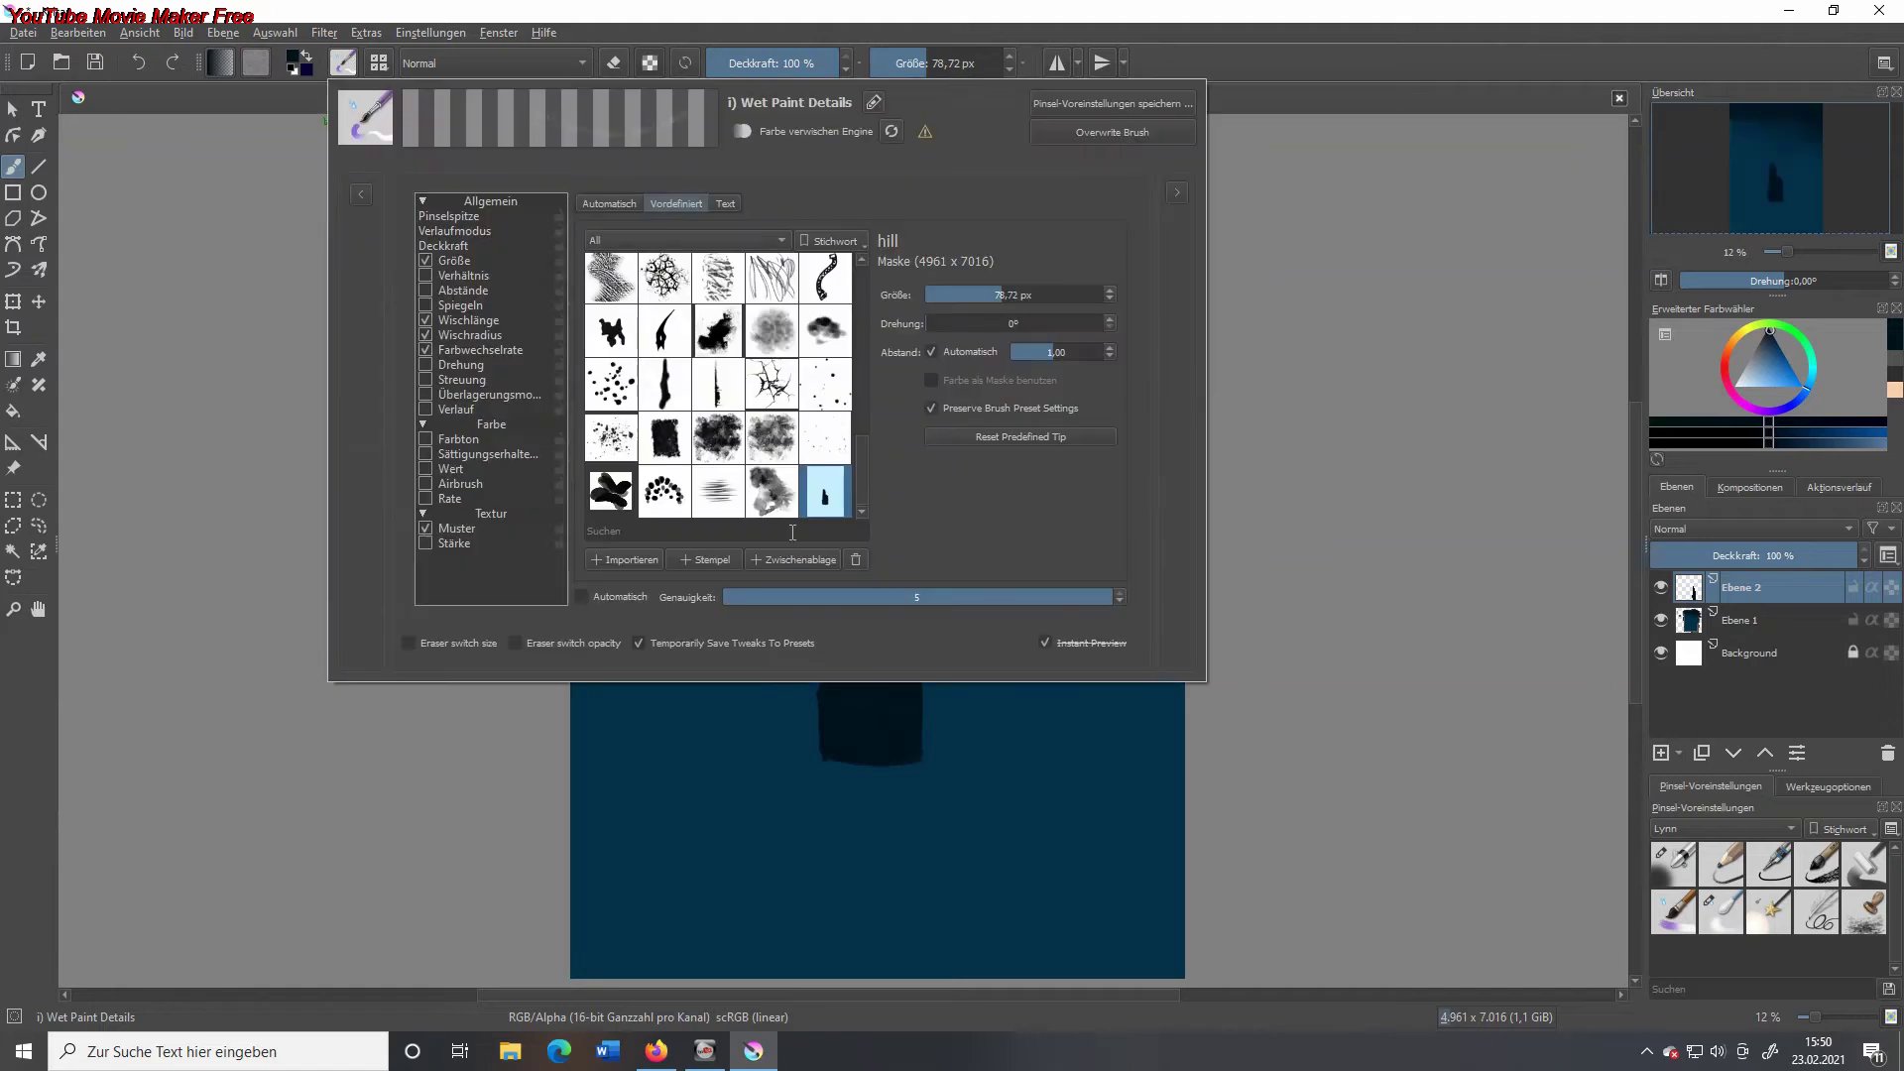
pyautogui.press('F5')
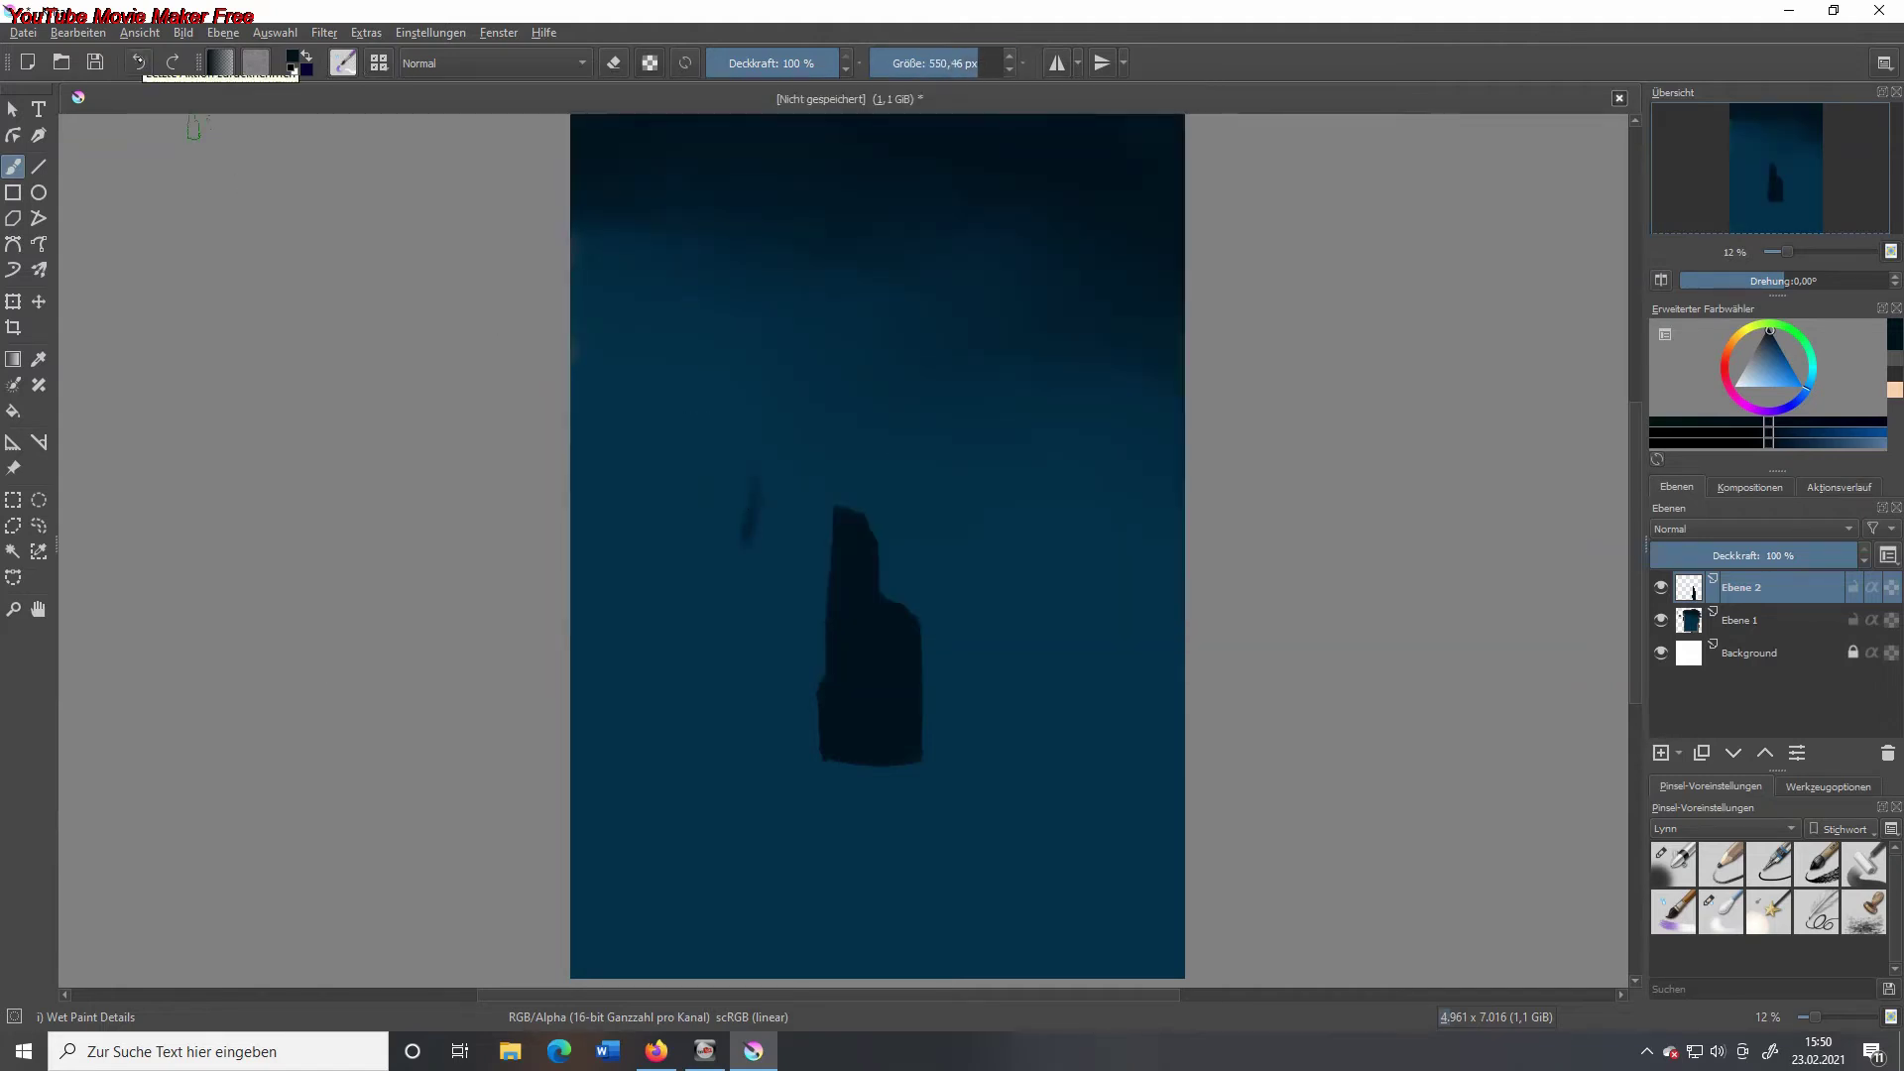
pyautogui.hotkey('shift', 'Delete')
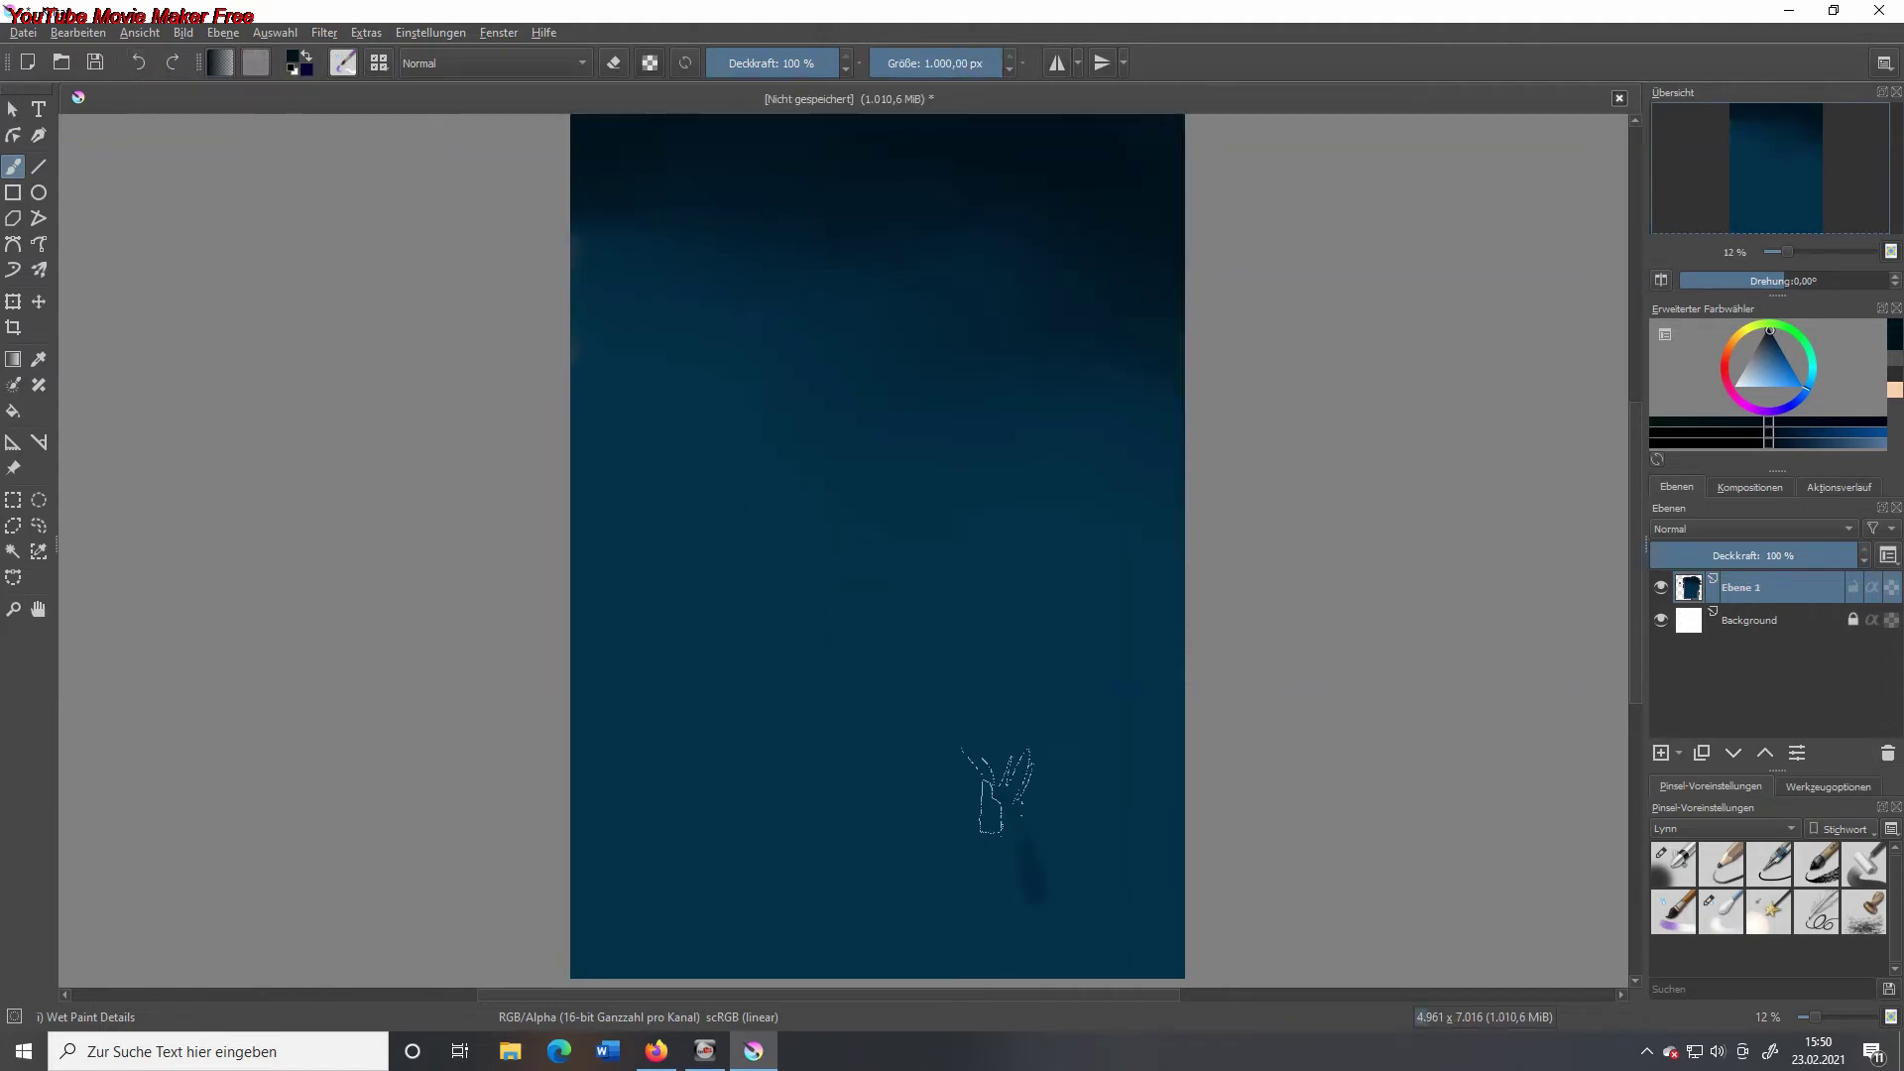
# - Set the hill tip's spacing to 0.10 and paint dark, steep strokes at 1,000 px in the lower canvas
pyautogui.scroll(-1, 967, 634)
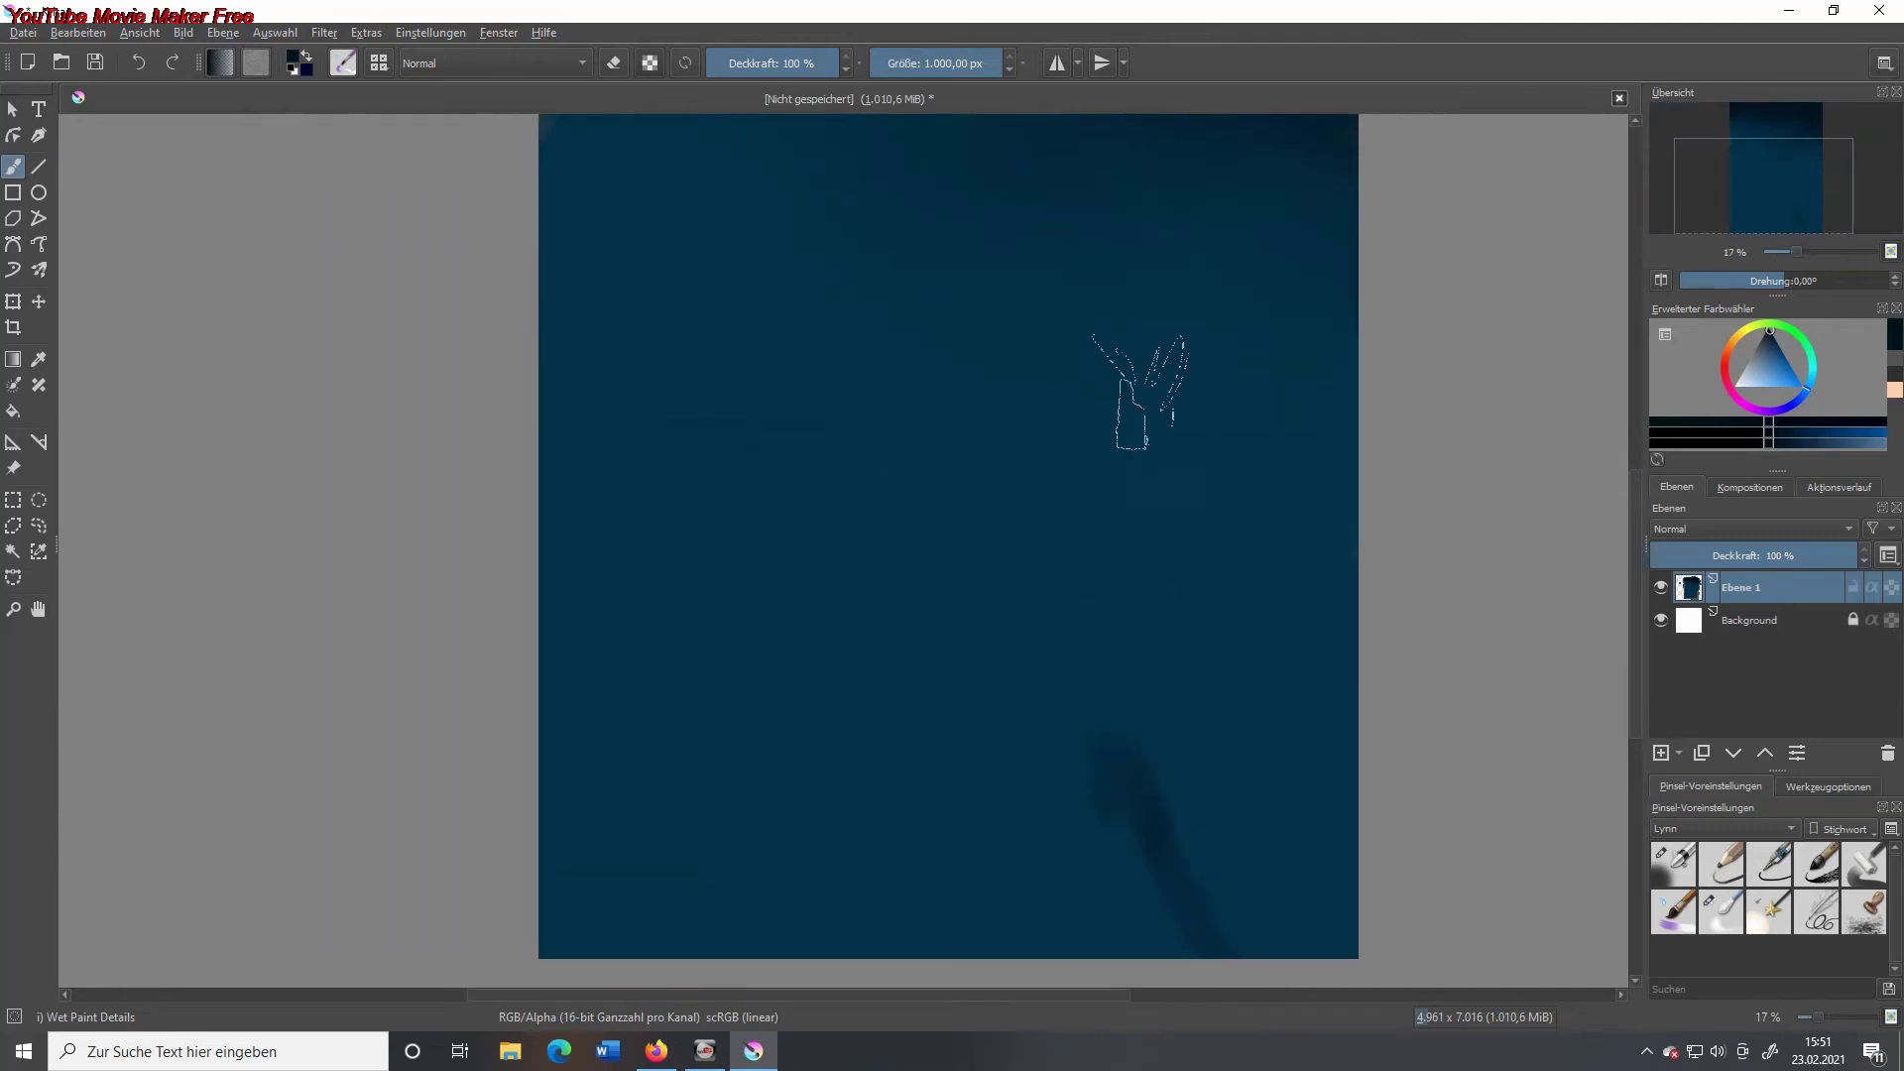
pyautogui.press('F5')
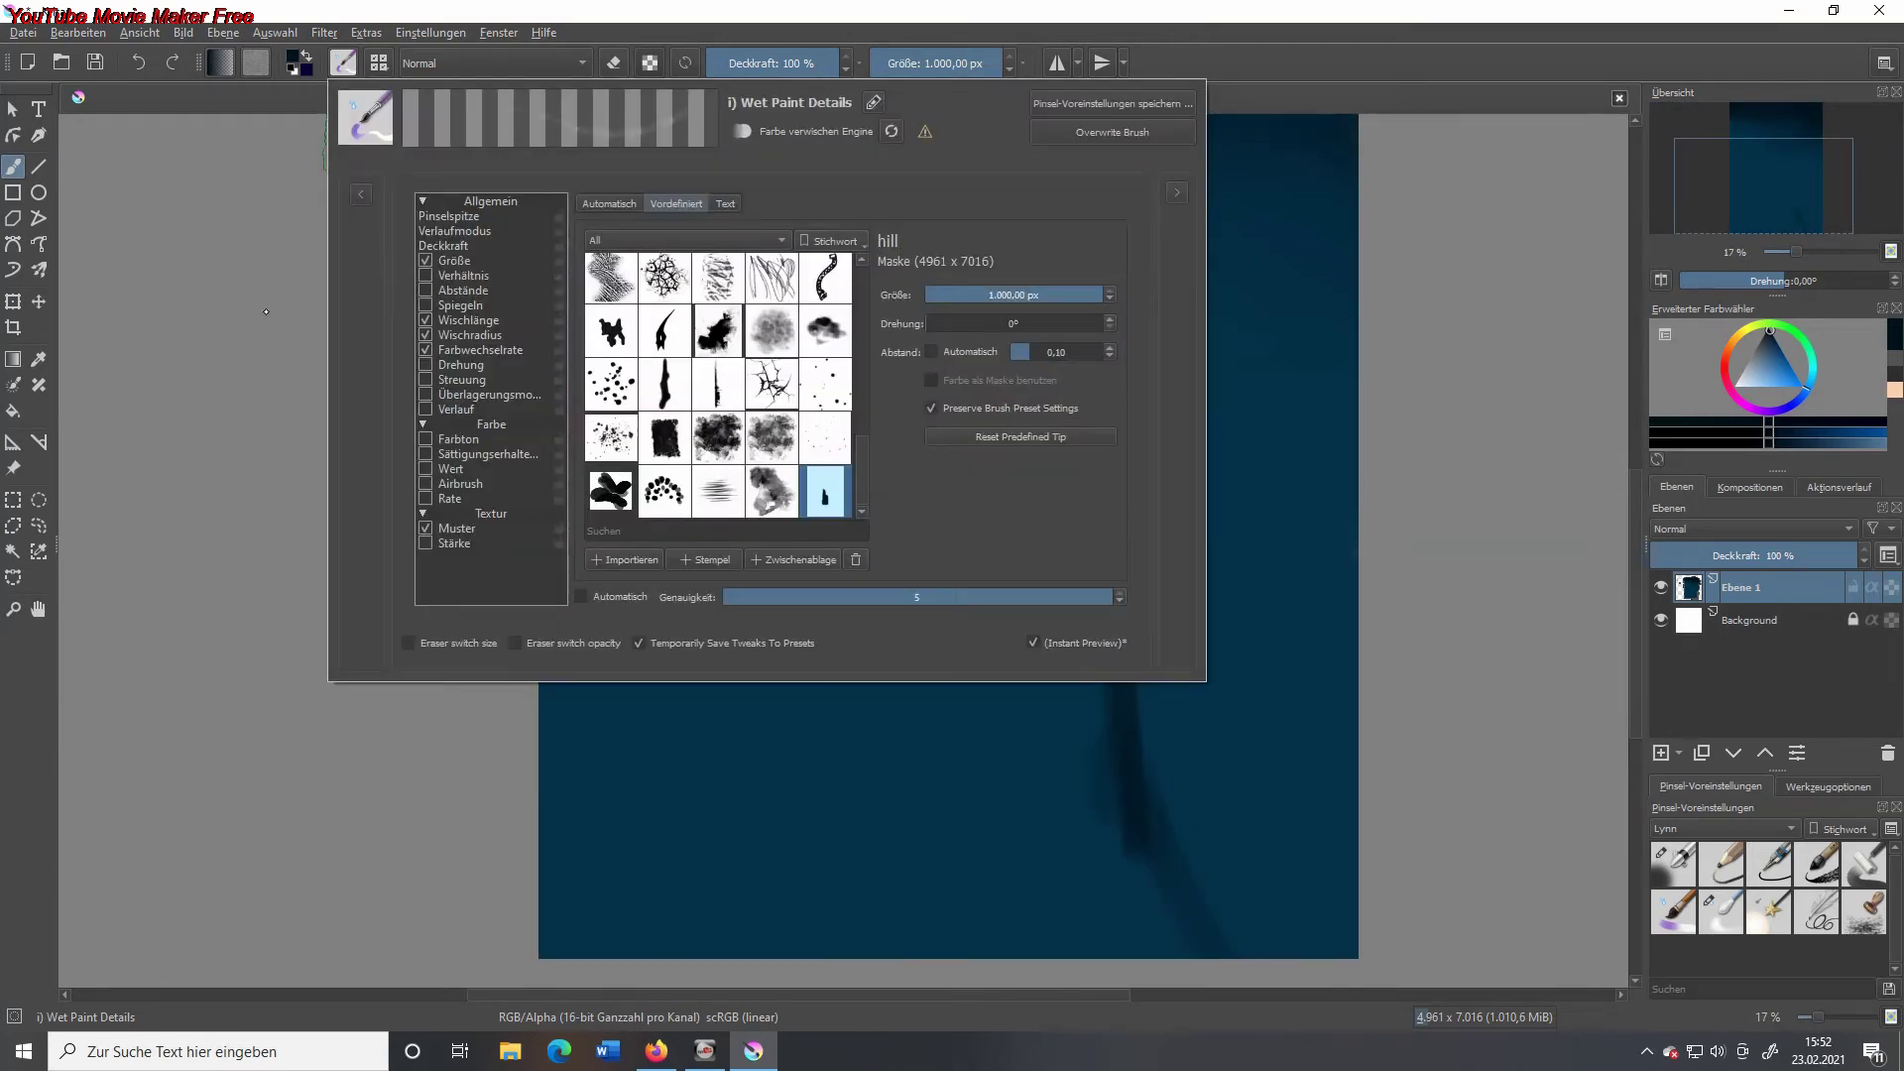
pyautogui.press('F5')
# - Draw a polygonal selection of a large flat-topped mountain around the dark strokes, reaching past the canvas's lower edge
pyautogui.press('p')
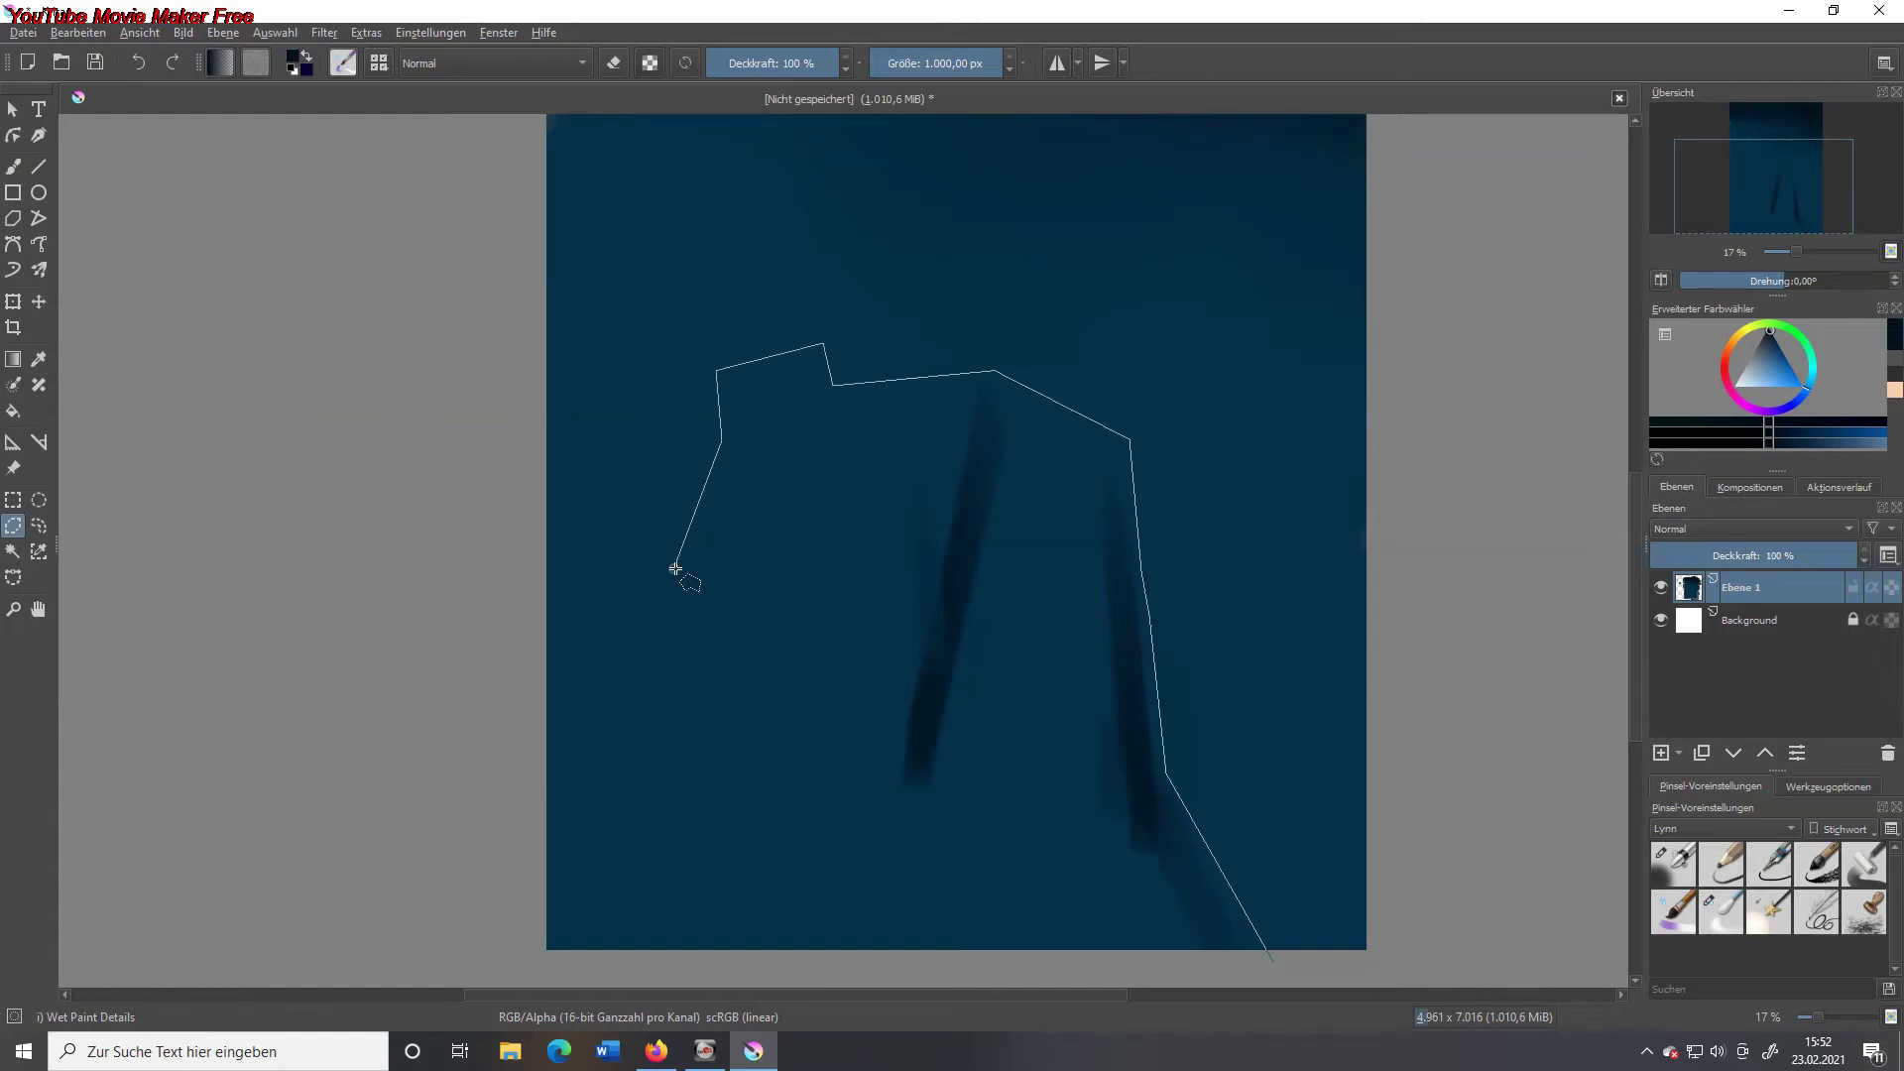
pyautogui.click(560, 734)
pyautogui.click(504, 756)
pyautogui.doubleClick(532, 965)
# - Fill the mountain-shaped selection with the near-black blue and return to the brush tool
pyautogui.press('b')
pyautogui.press('f')
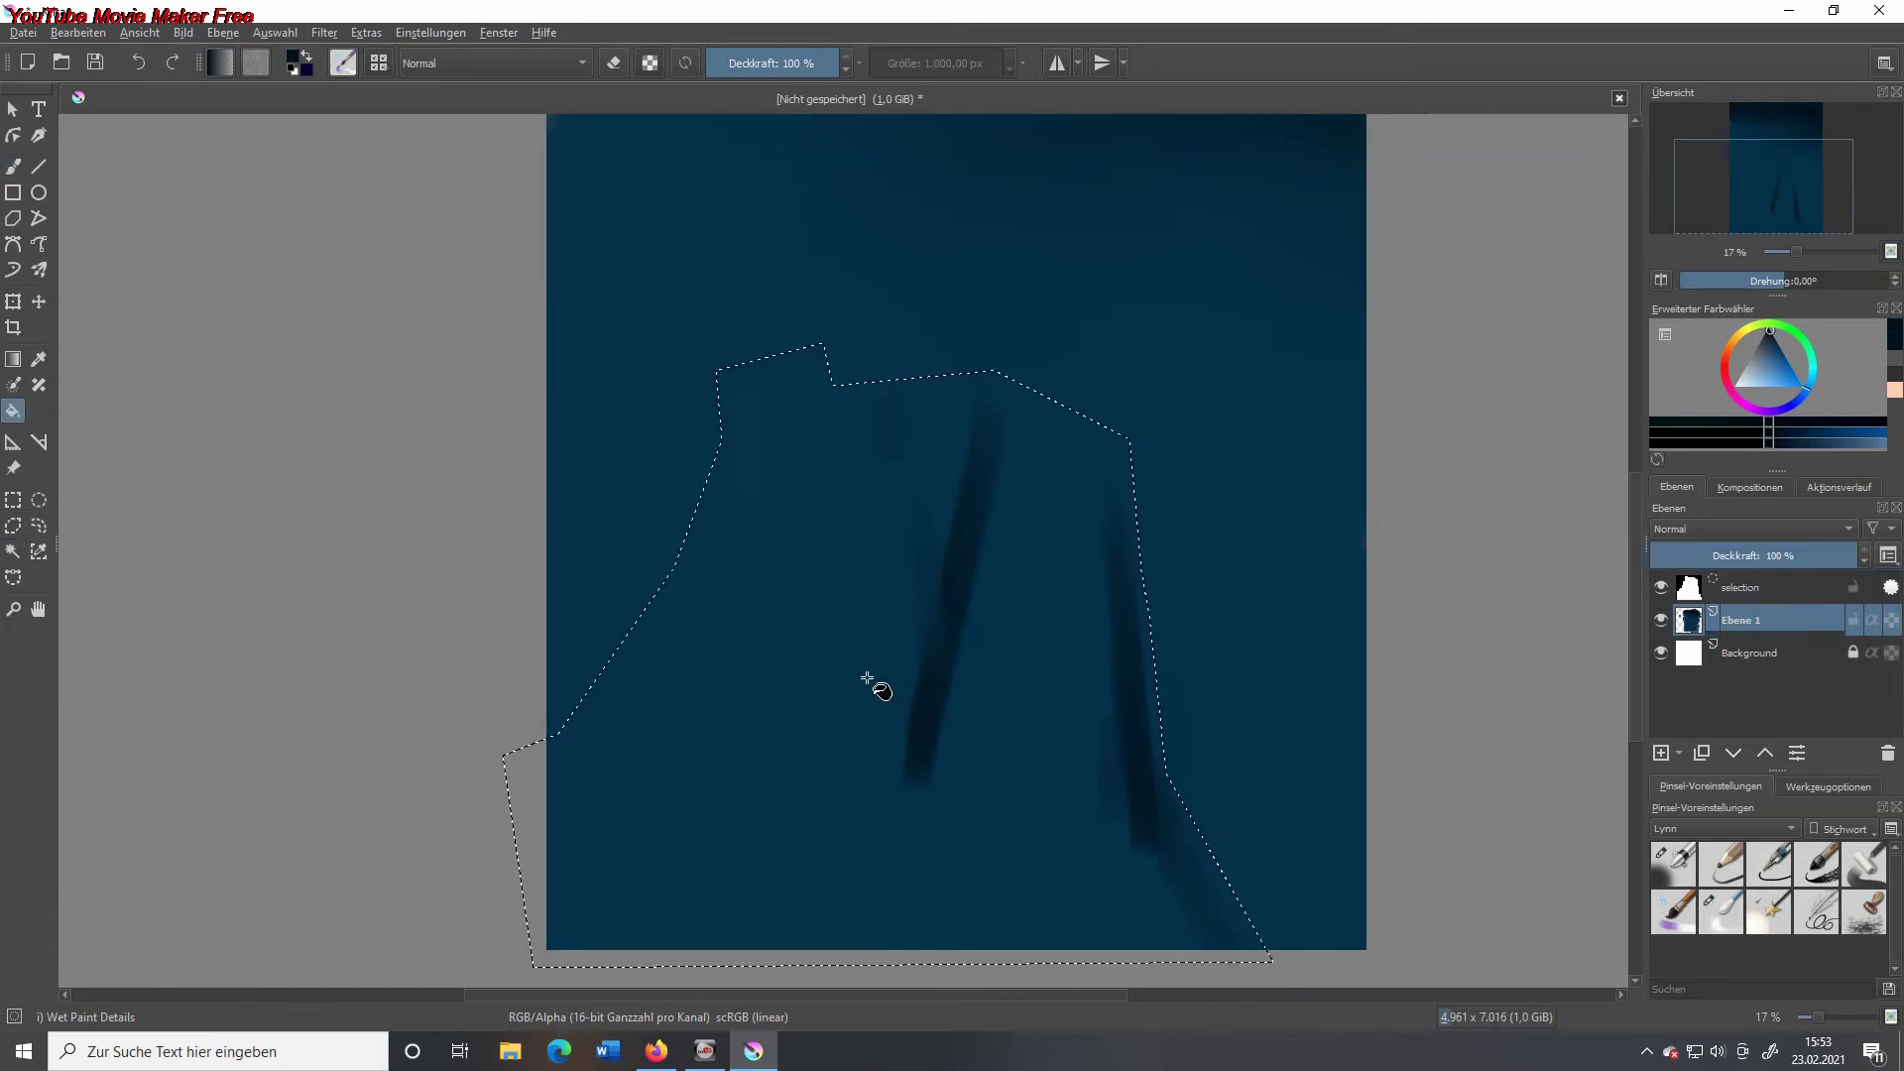
pyautogui.click(819, 441)
pyautogui.press('b')
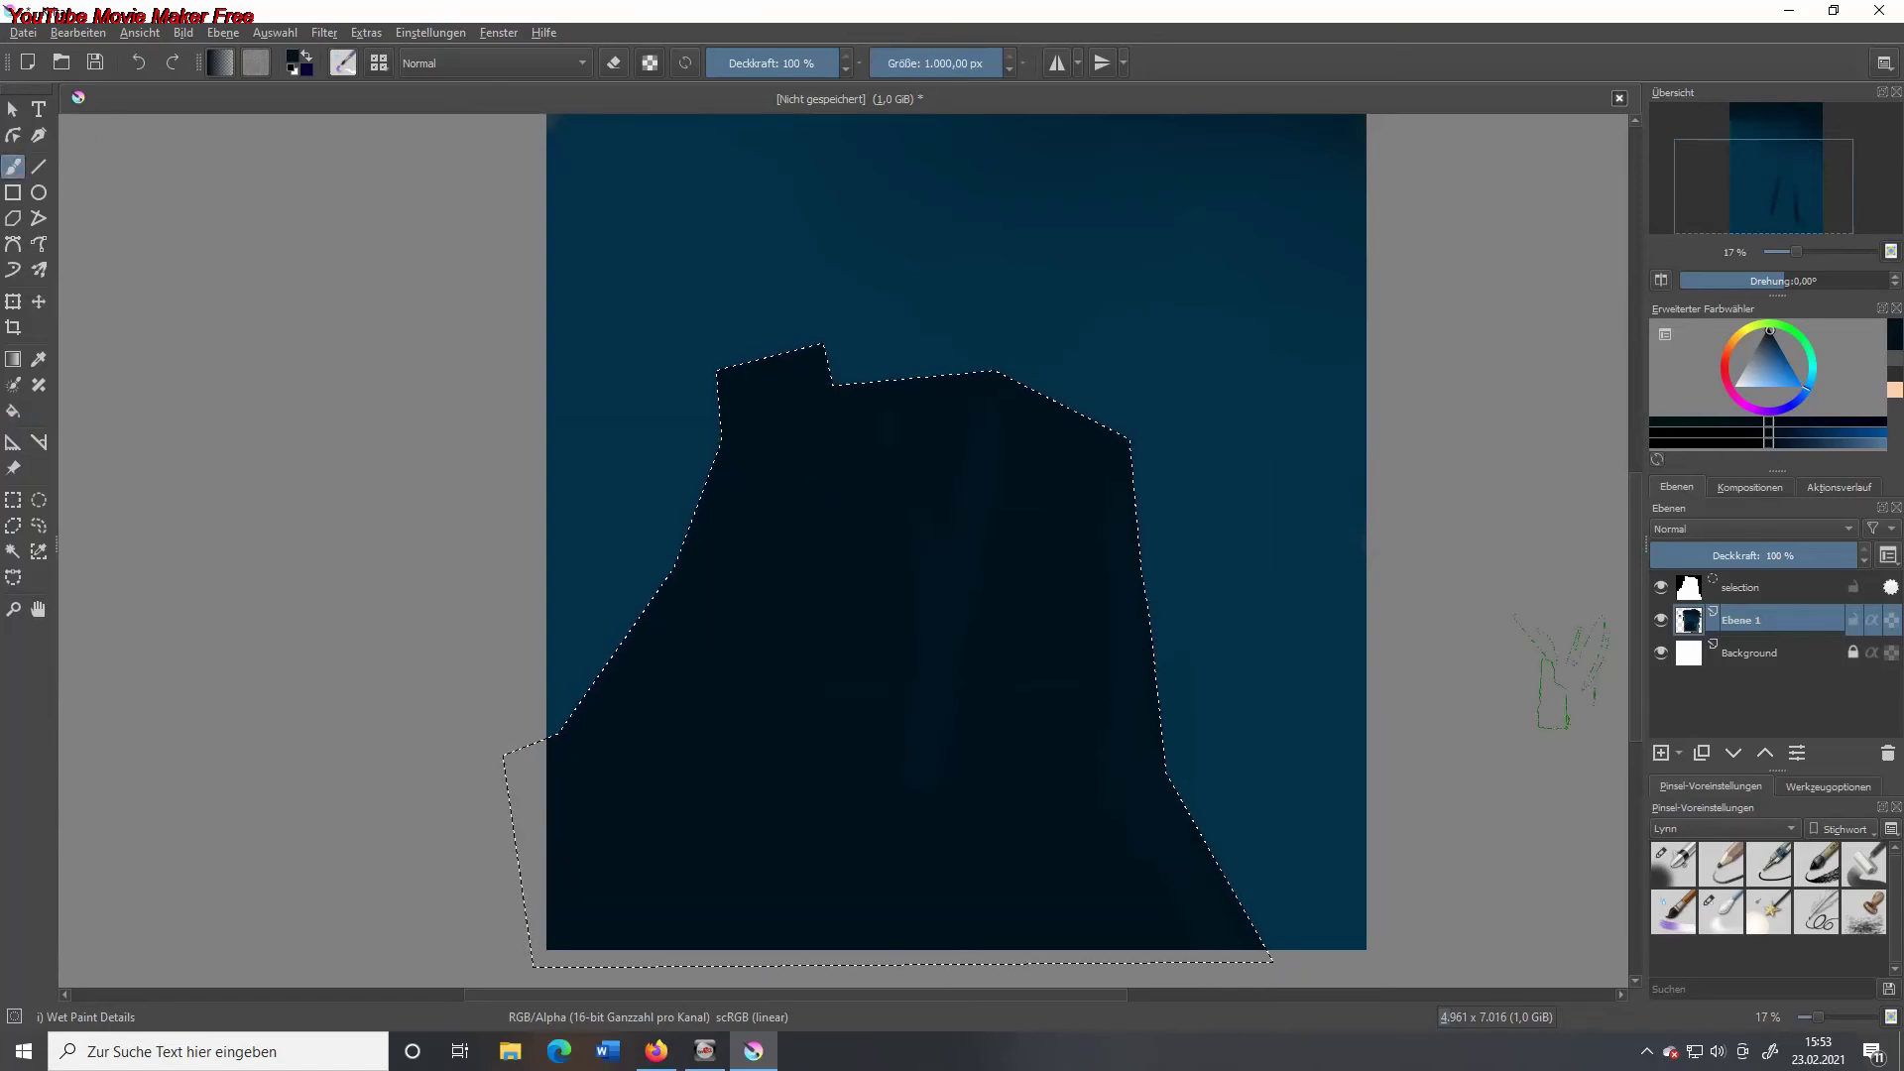
# - Add a paint layer above the mountain's selection mask and choose a golden yellow as the painting color
pyautogui.click(1743, 587)
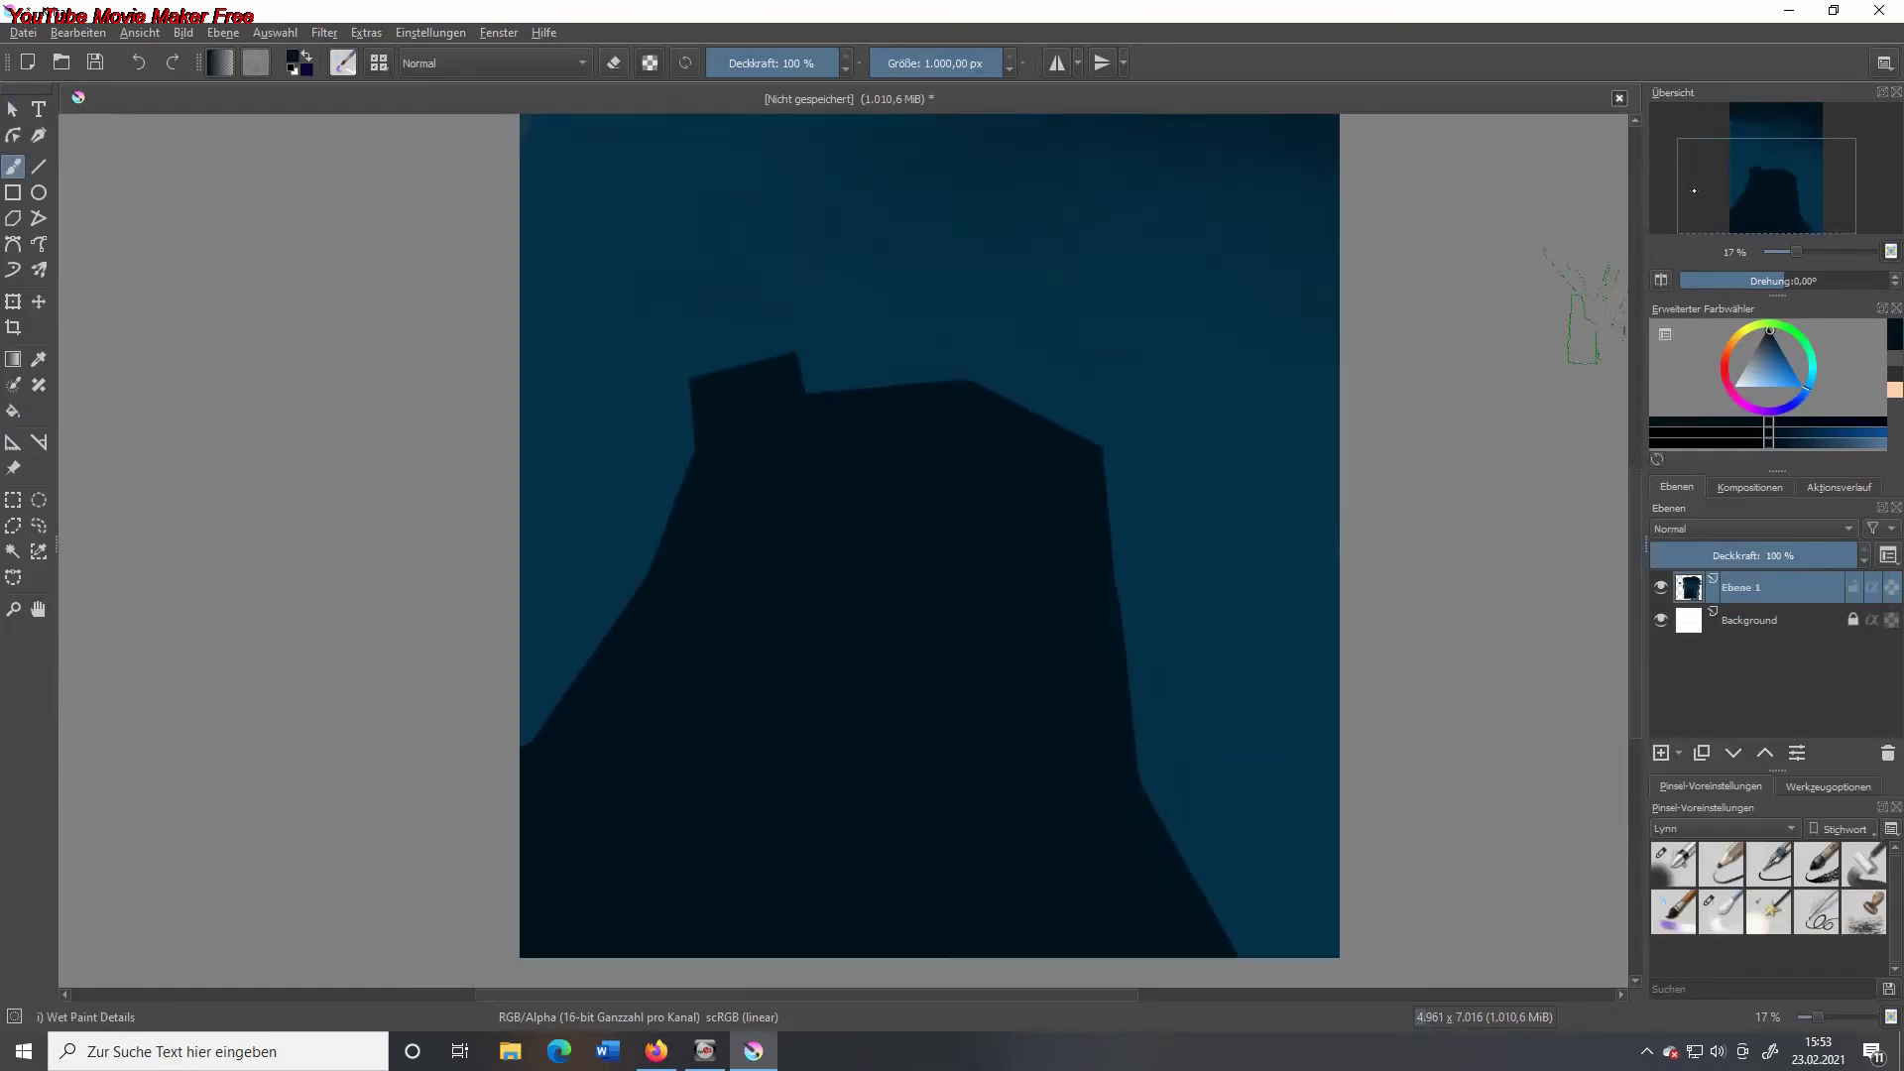
pyautogui.scroll(-2, 1763, 183)
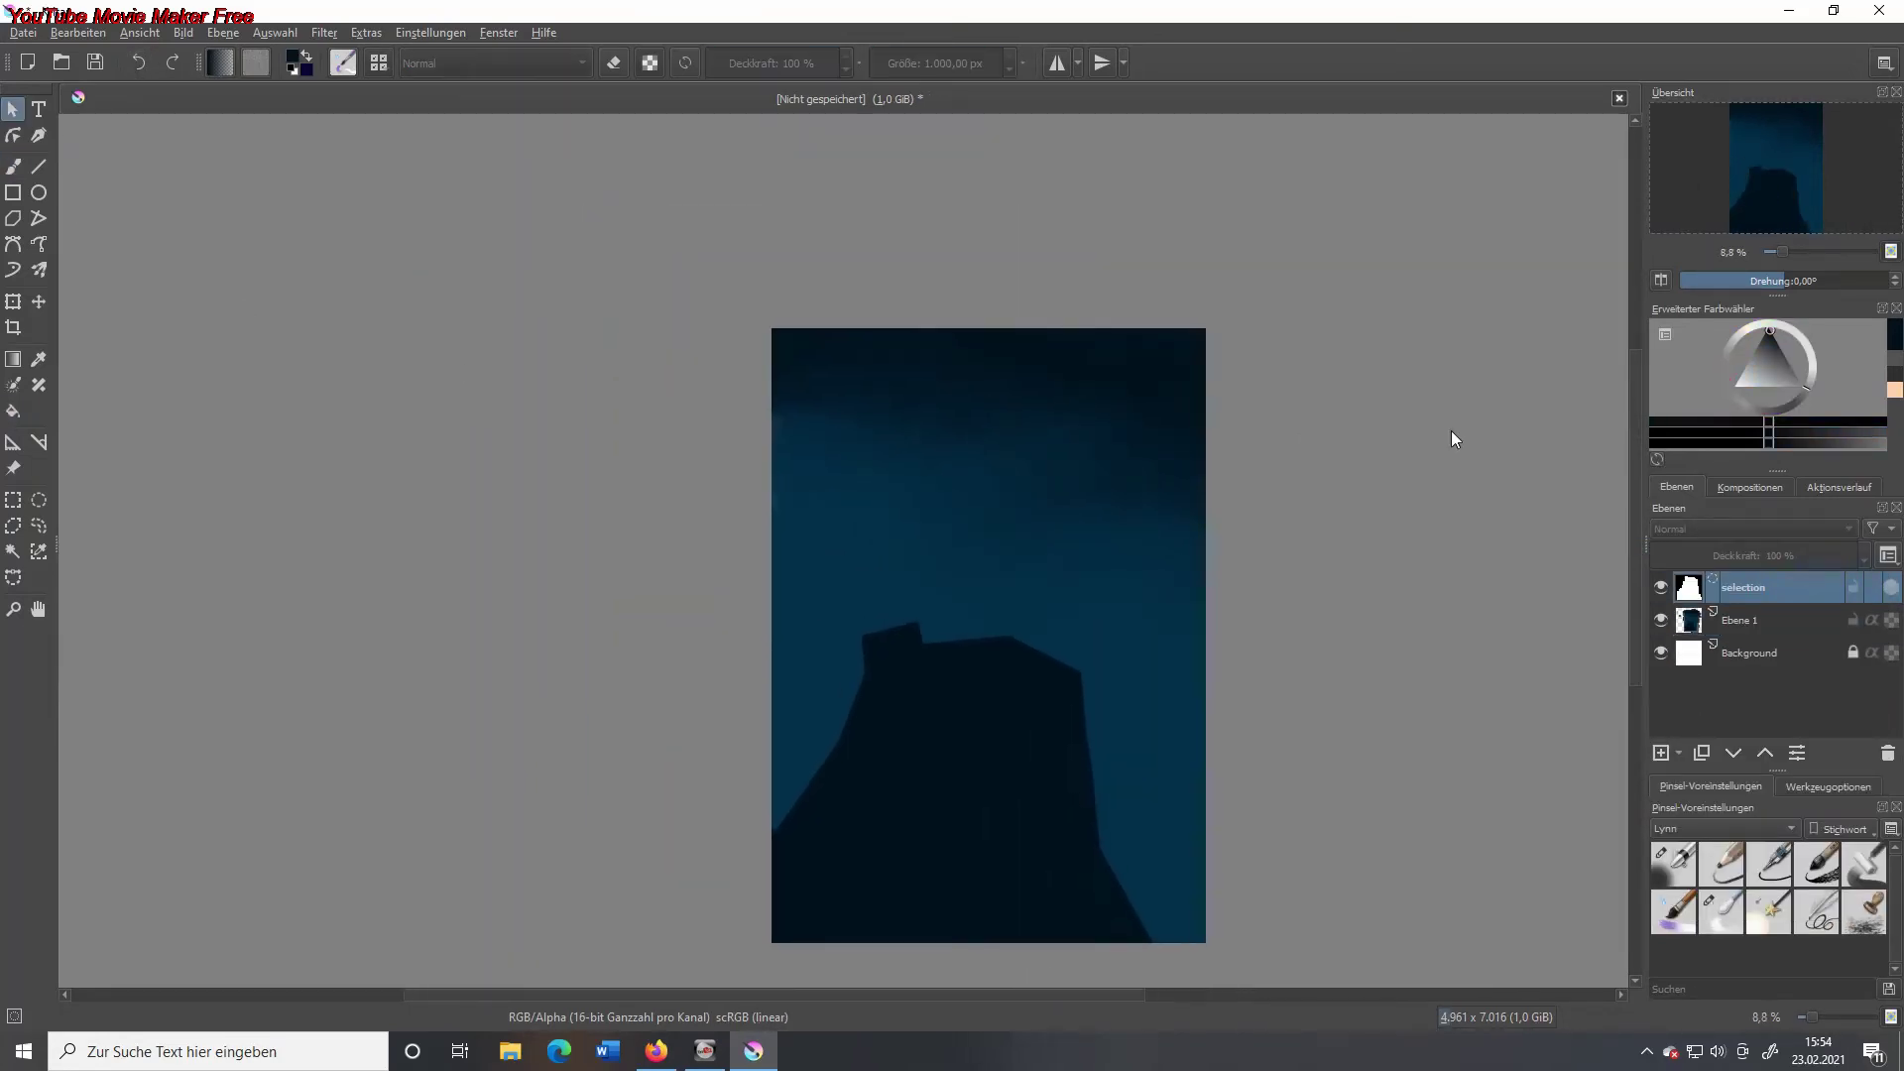
pyautogui.press('Insert')
pyautogui.click(343, 63)
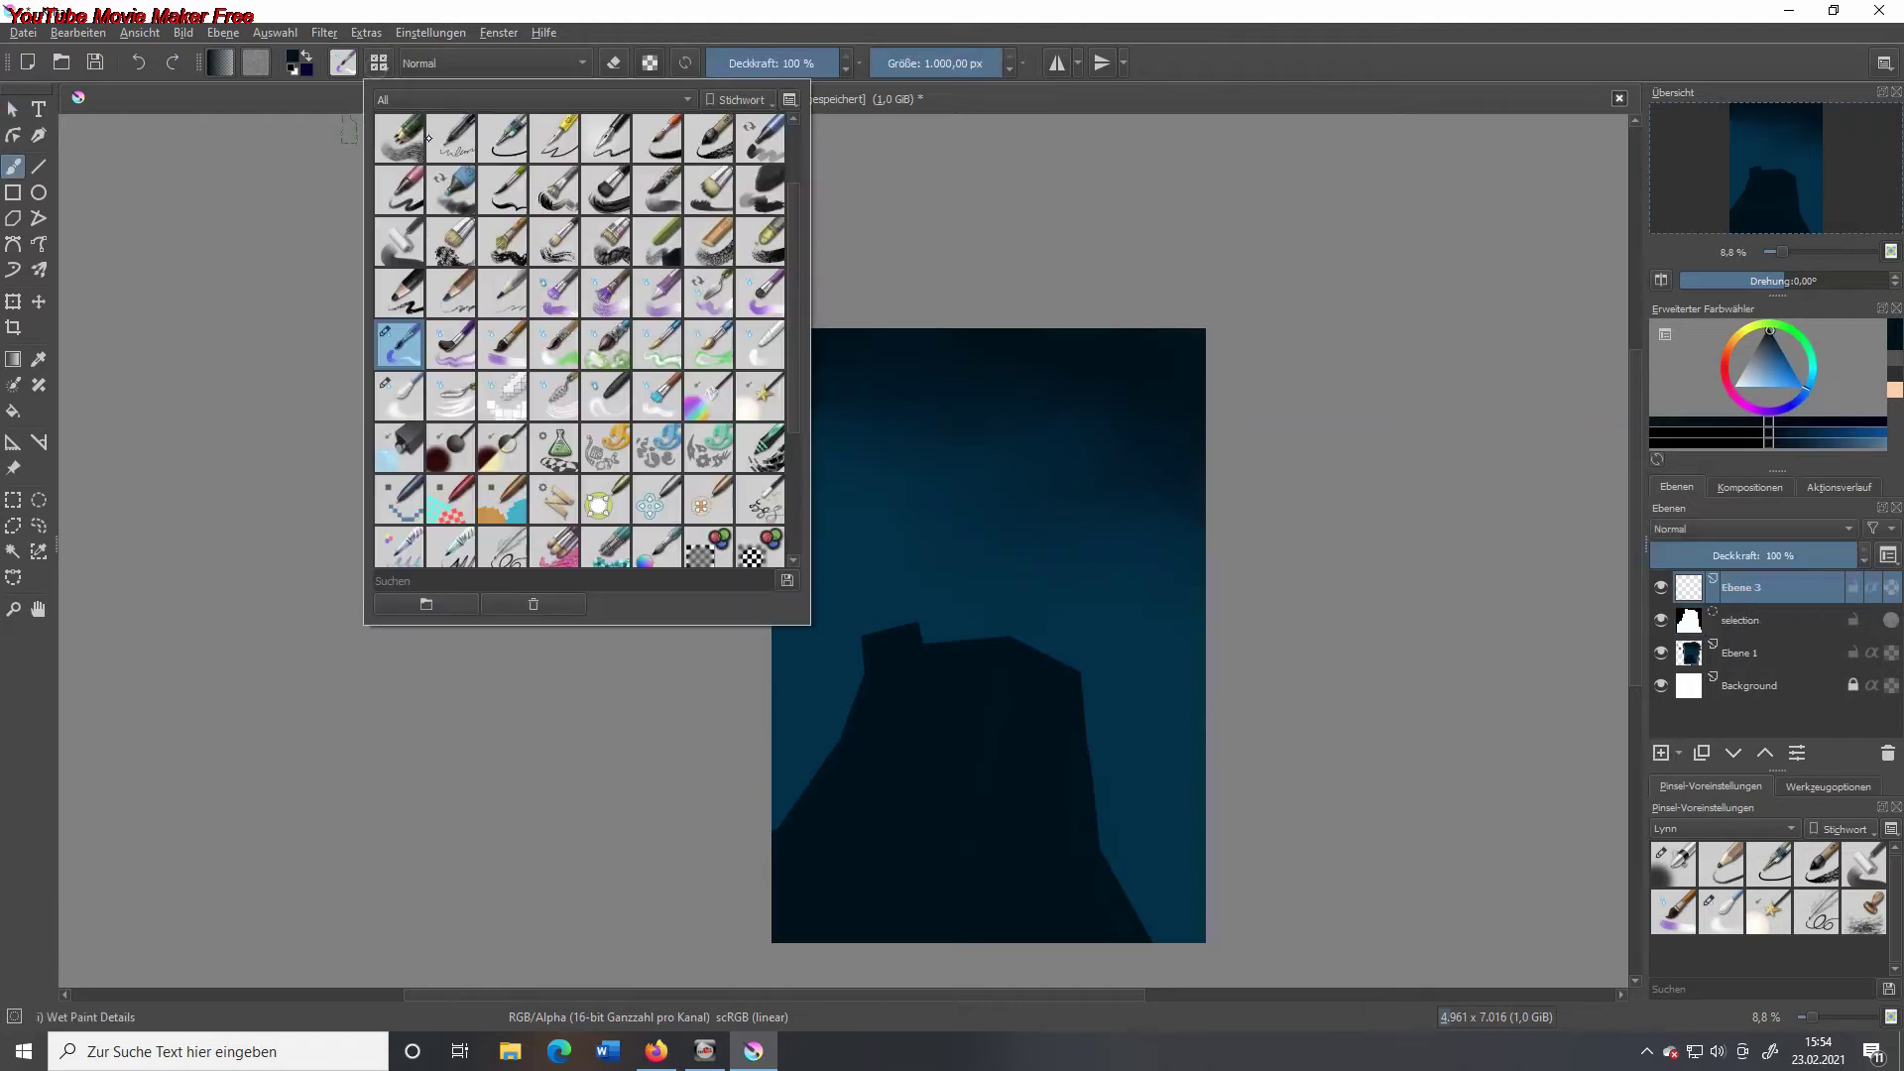
pyautogui.click(1778, 385)
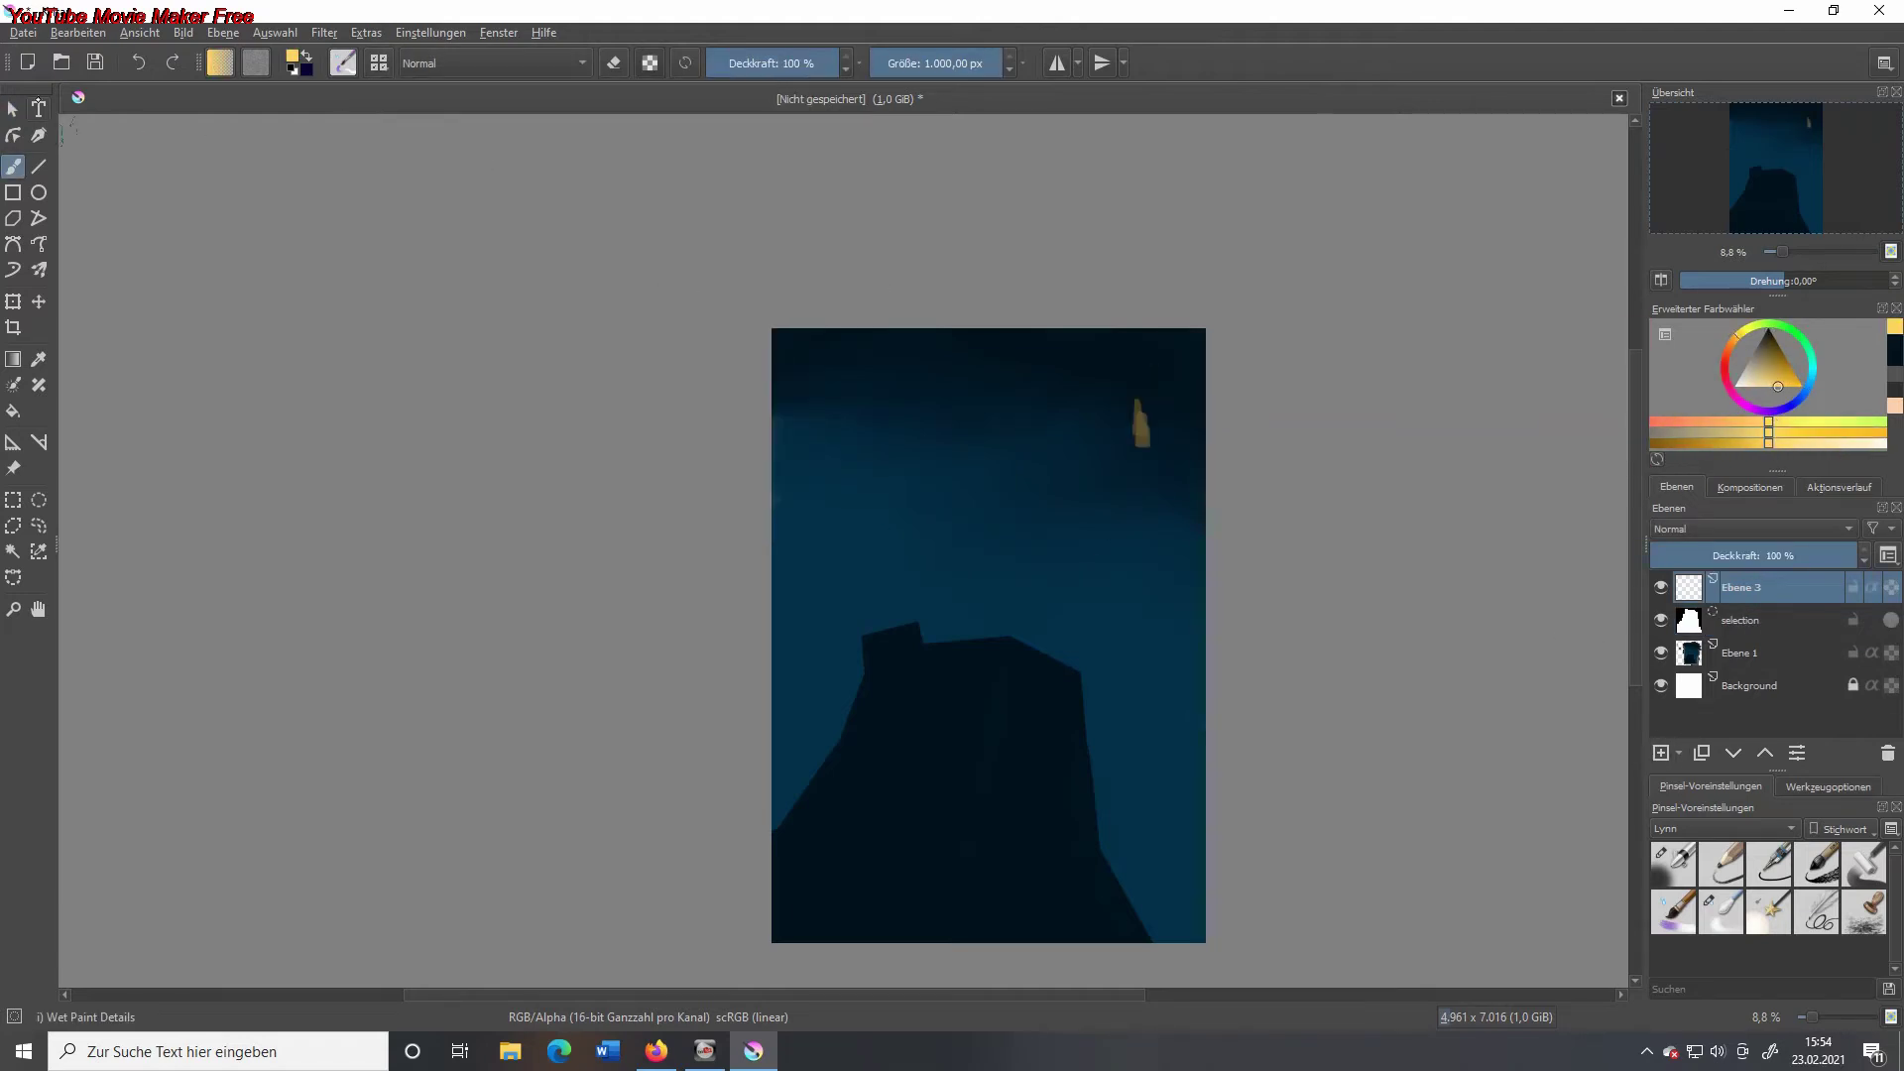
pyautogui.press('F5')
pyautogui.scroll(-2, 726, 387)
pyautogui.press('Escape')
pyautogui.press('F6')
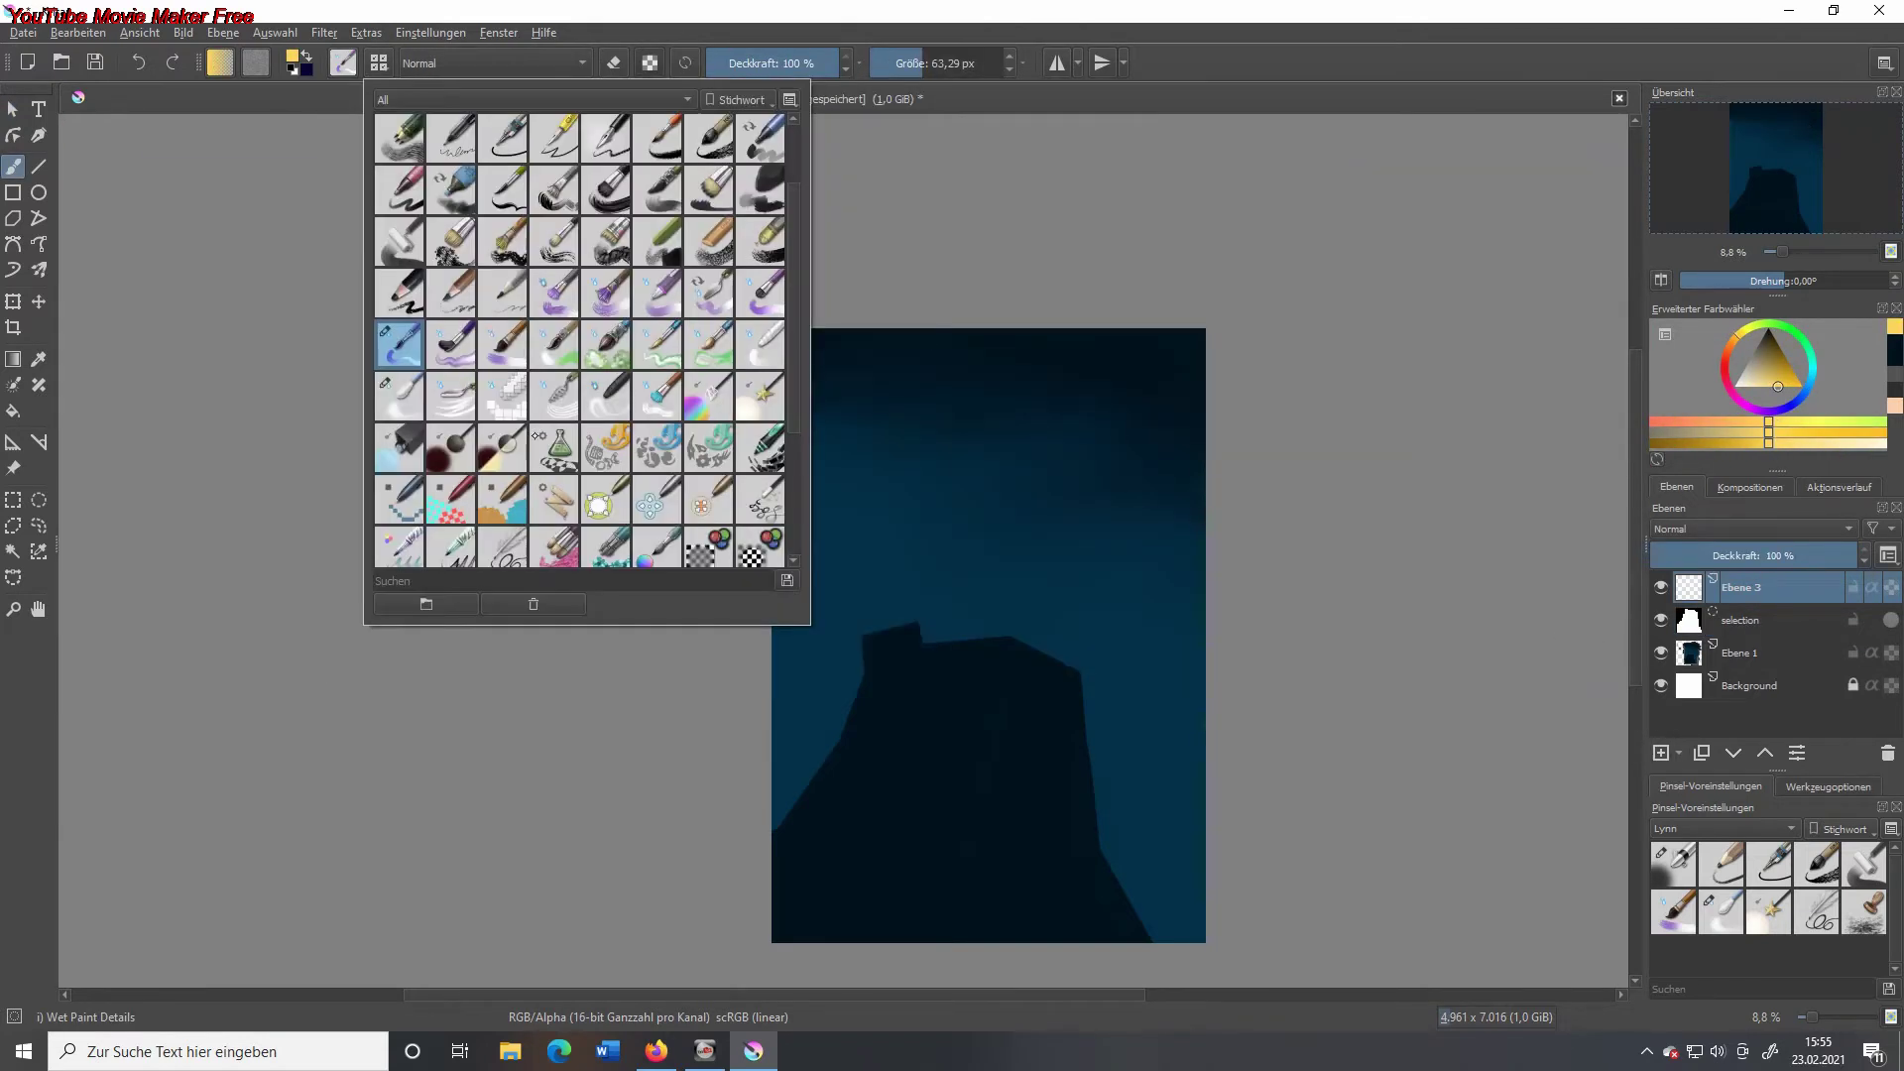
# - Dot glowing yellow lights across the sky with the Adjust Dodge brush, from 600 px for large ones to about 106 px for small ones
pyautogui.moveTo(854, 420); pyautogui.dragTo(855, 433)
pyautogui.click(1769, 910)
pyautogui.click(884, 443)
pyautogui.click(860, 498)
pyautogui.click(1126, 407)
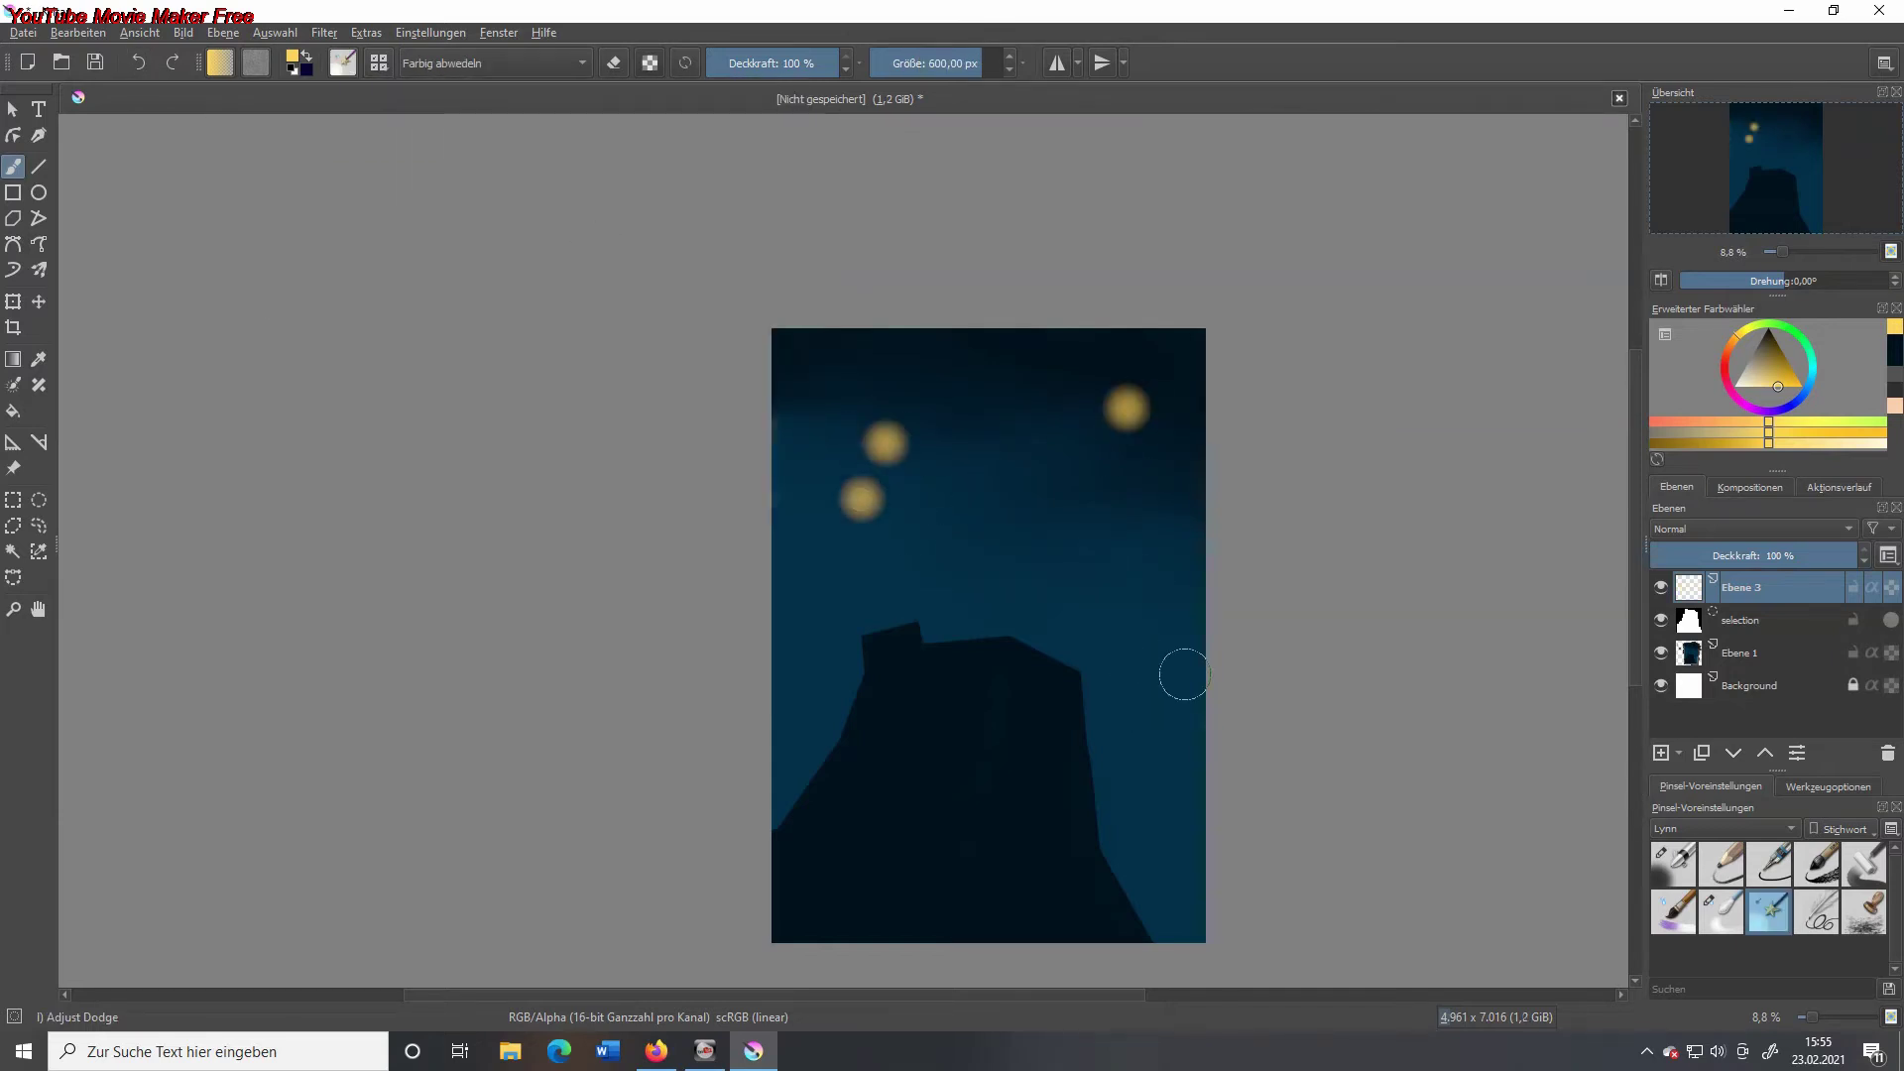
pyautogui.click(1113, 654)
pyautogui.click(1152, 783)
pyautogui.click(1074, 546)
pyautogui.click(943, 556)
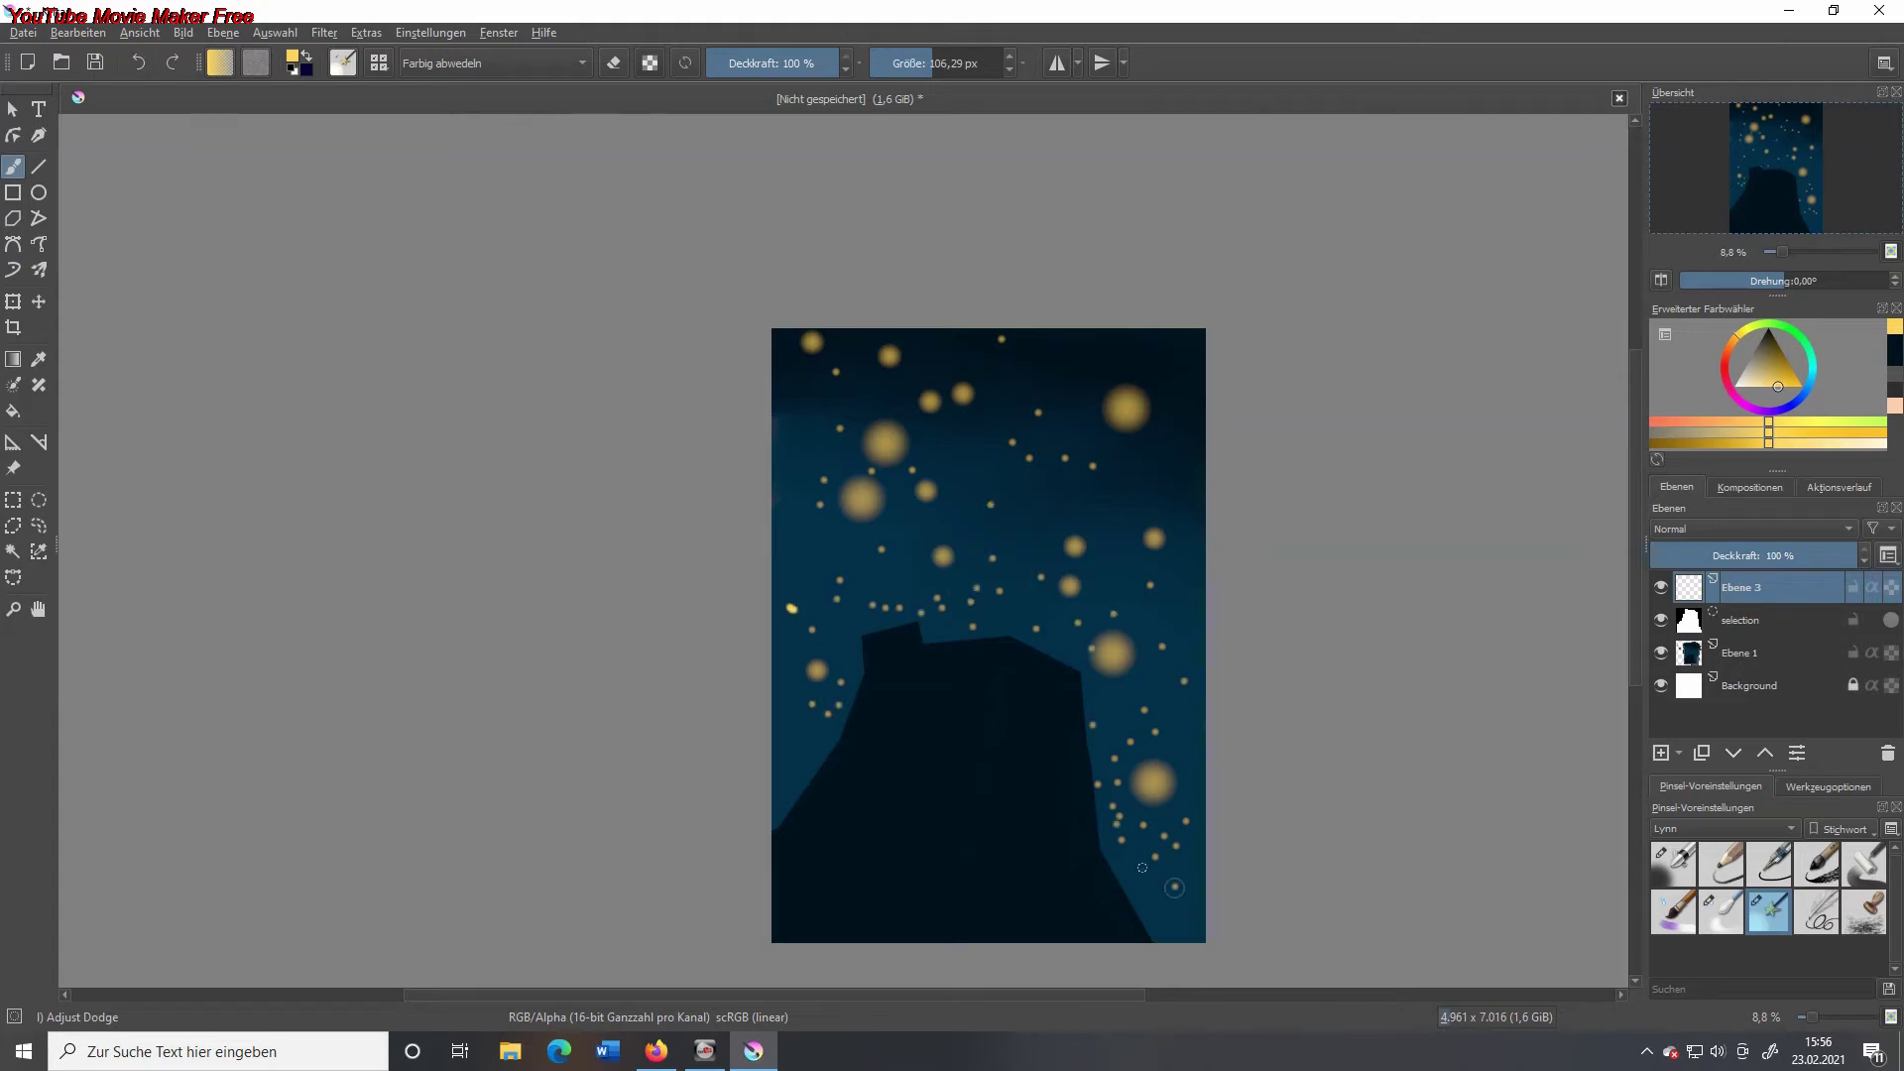
# - Add another paint layer and paint a near-black figure with a long raised weapon on the mountain's summit using Wet Paint Details at 63.29 px
pyautogui.press('Insert')
pyautogui.press('d')
pyautogui.press('F6')
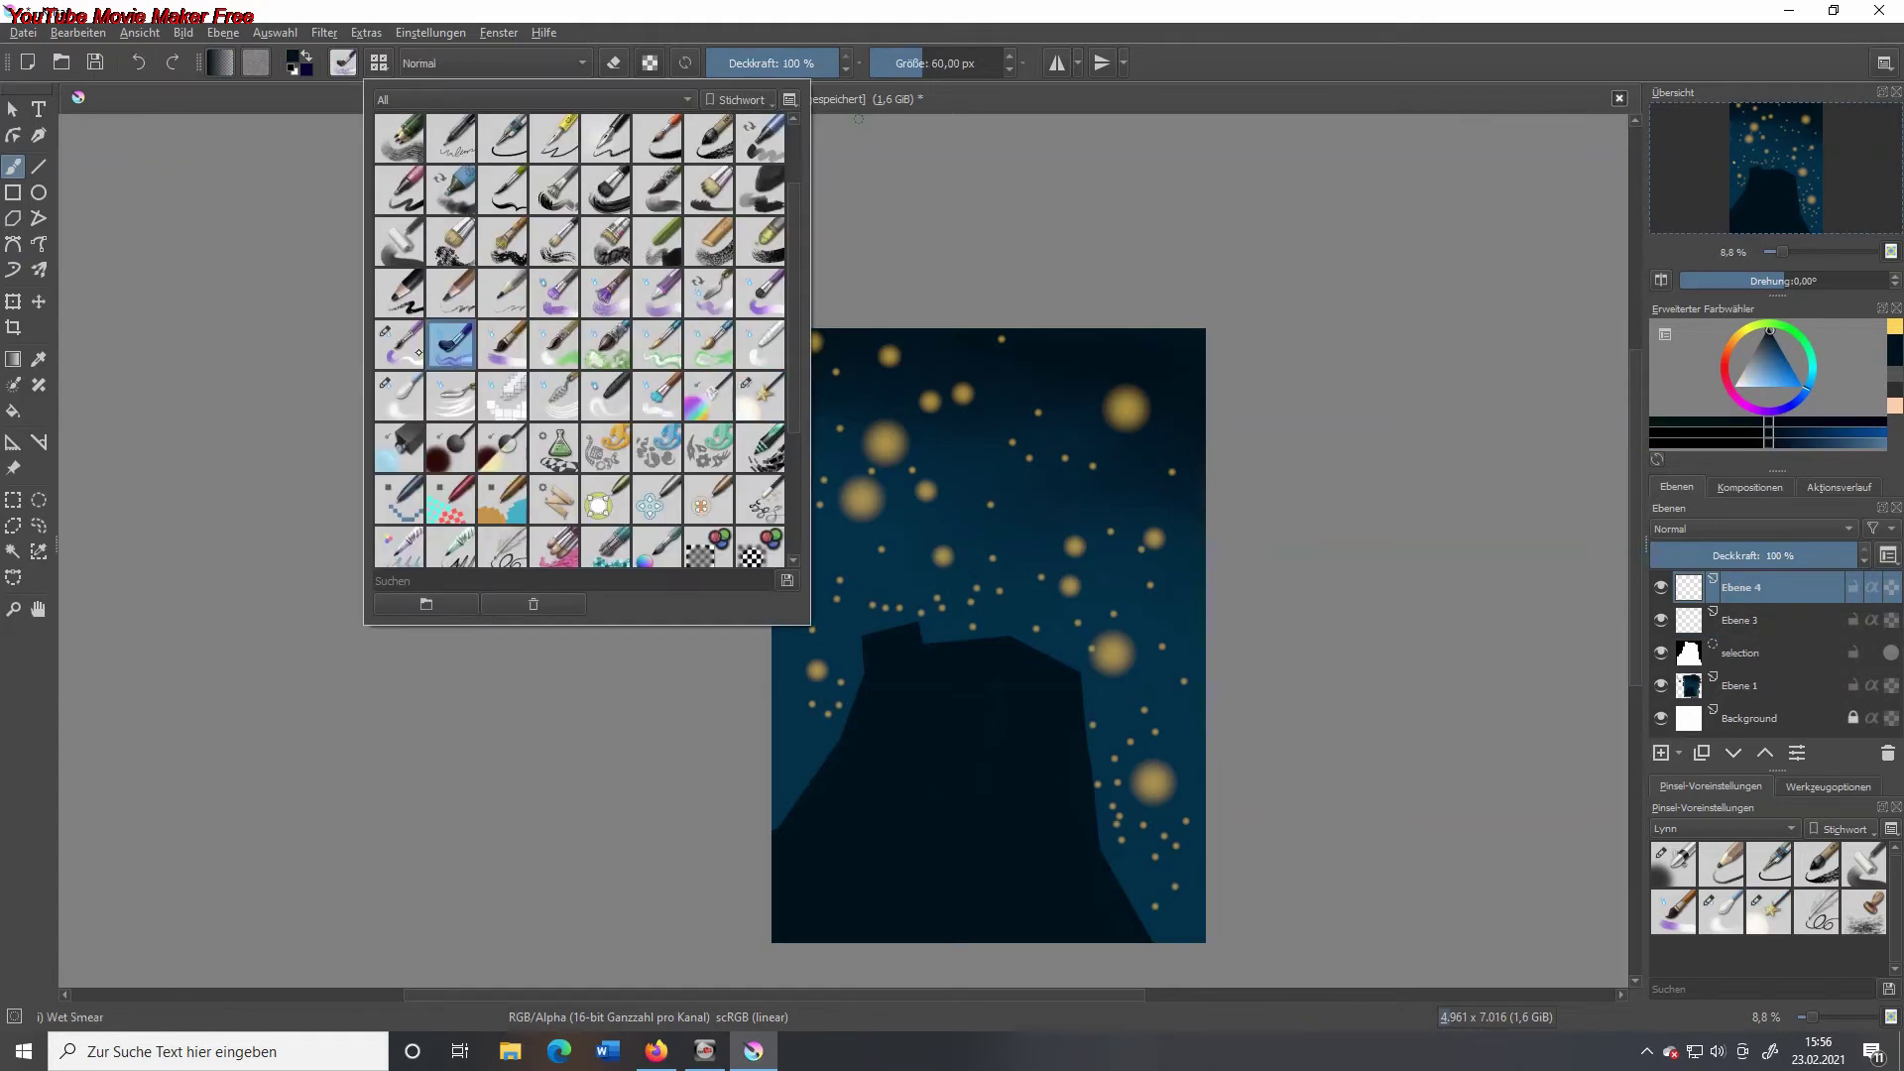
pyautogui.click(759, 395)
pyautogui.click(974, 539)
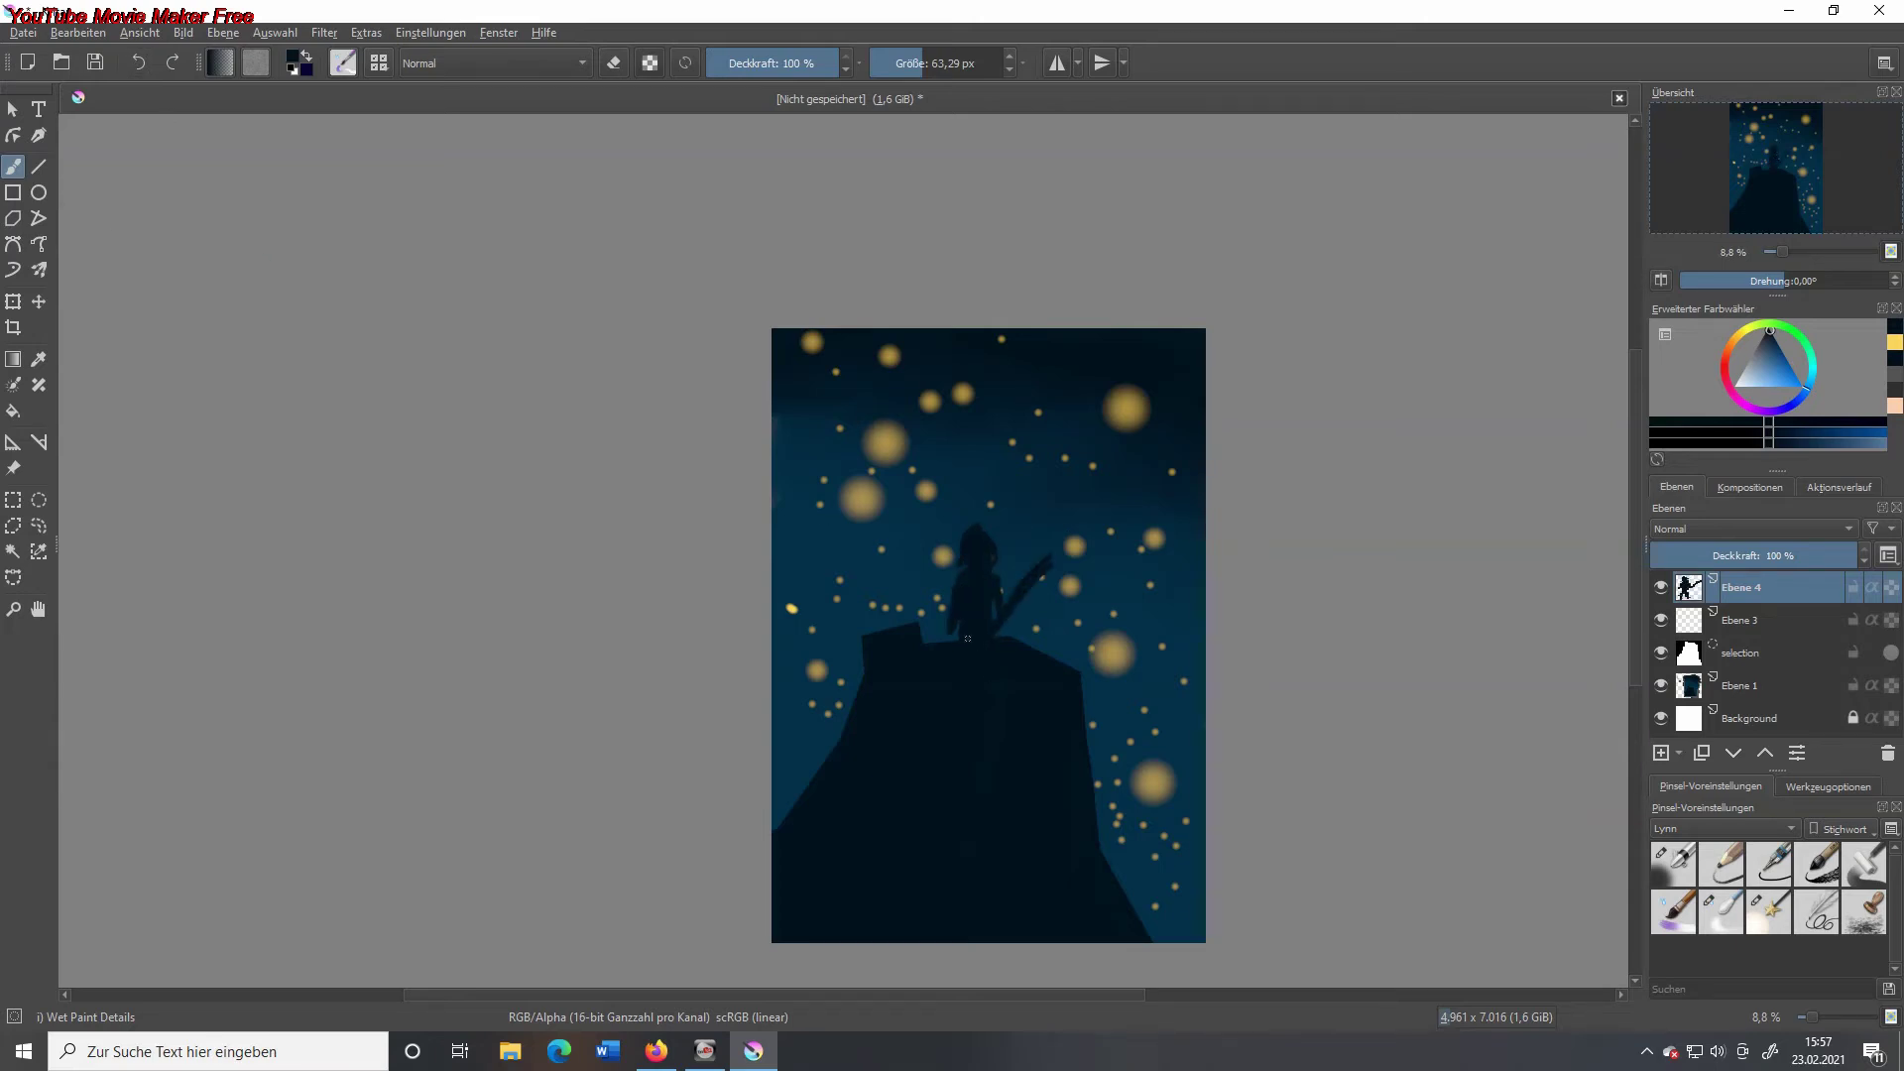
pyautogui.moveTo(971, 667); pyautogui.dragTo(964, 746)
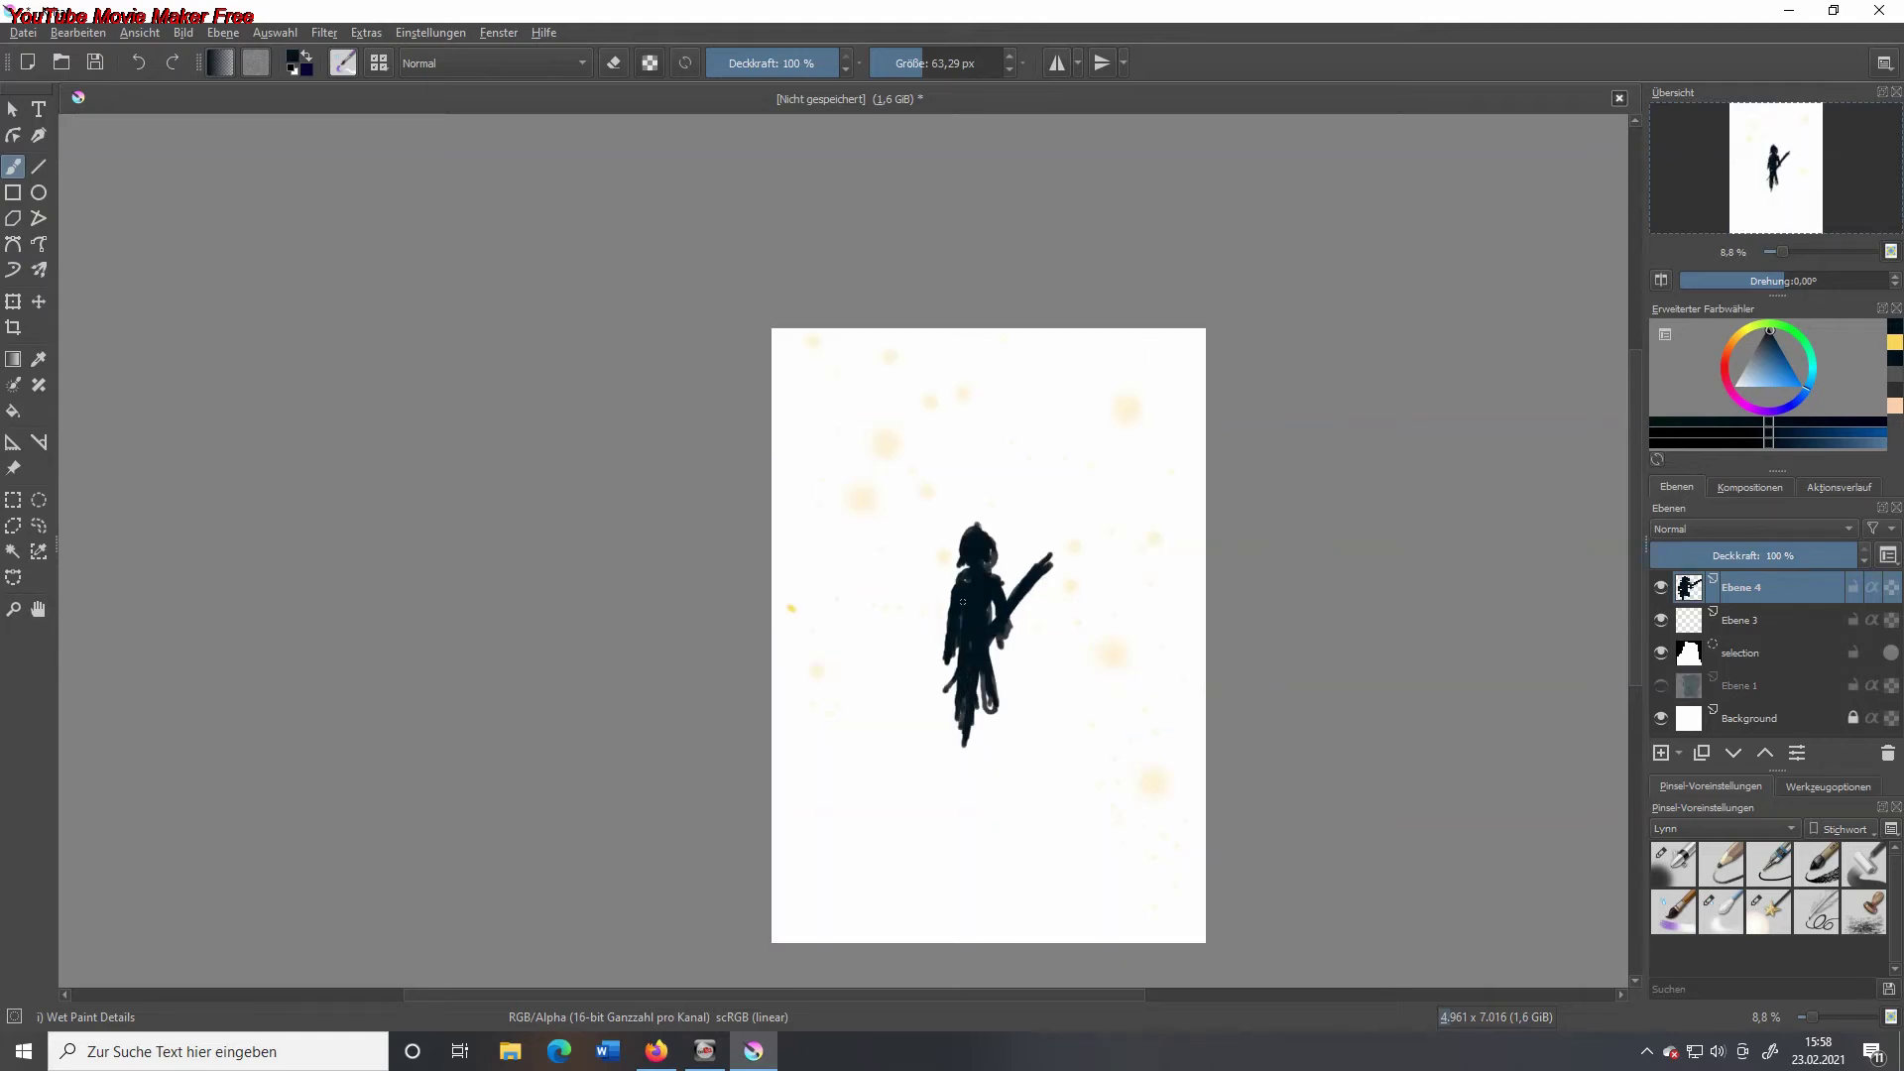
# - Try to paint a spiky rock texture on the lower mountain with the Shapes Spikes brush and undo the stroke
pyautogui.hotkey('ctrl', 'z')
pyautogui.click(342, 63)
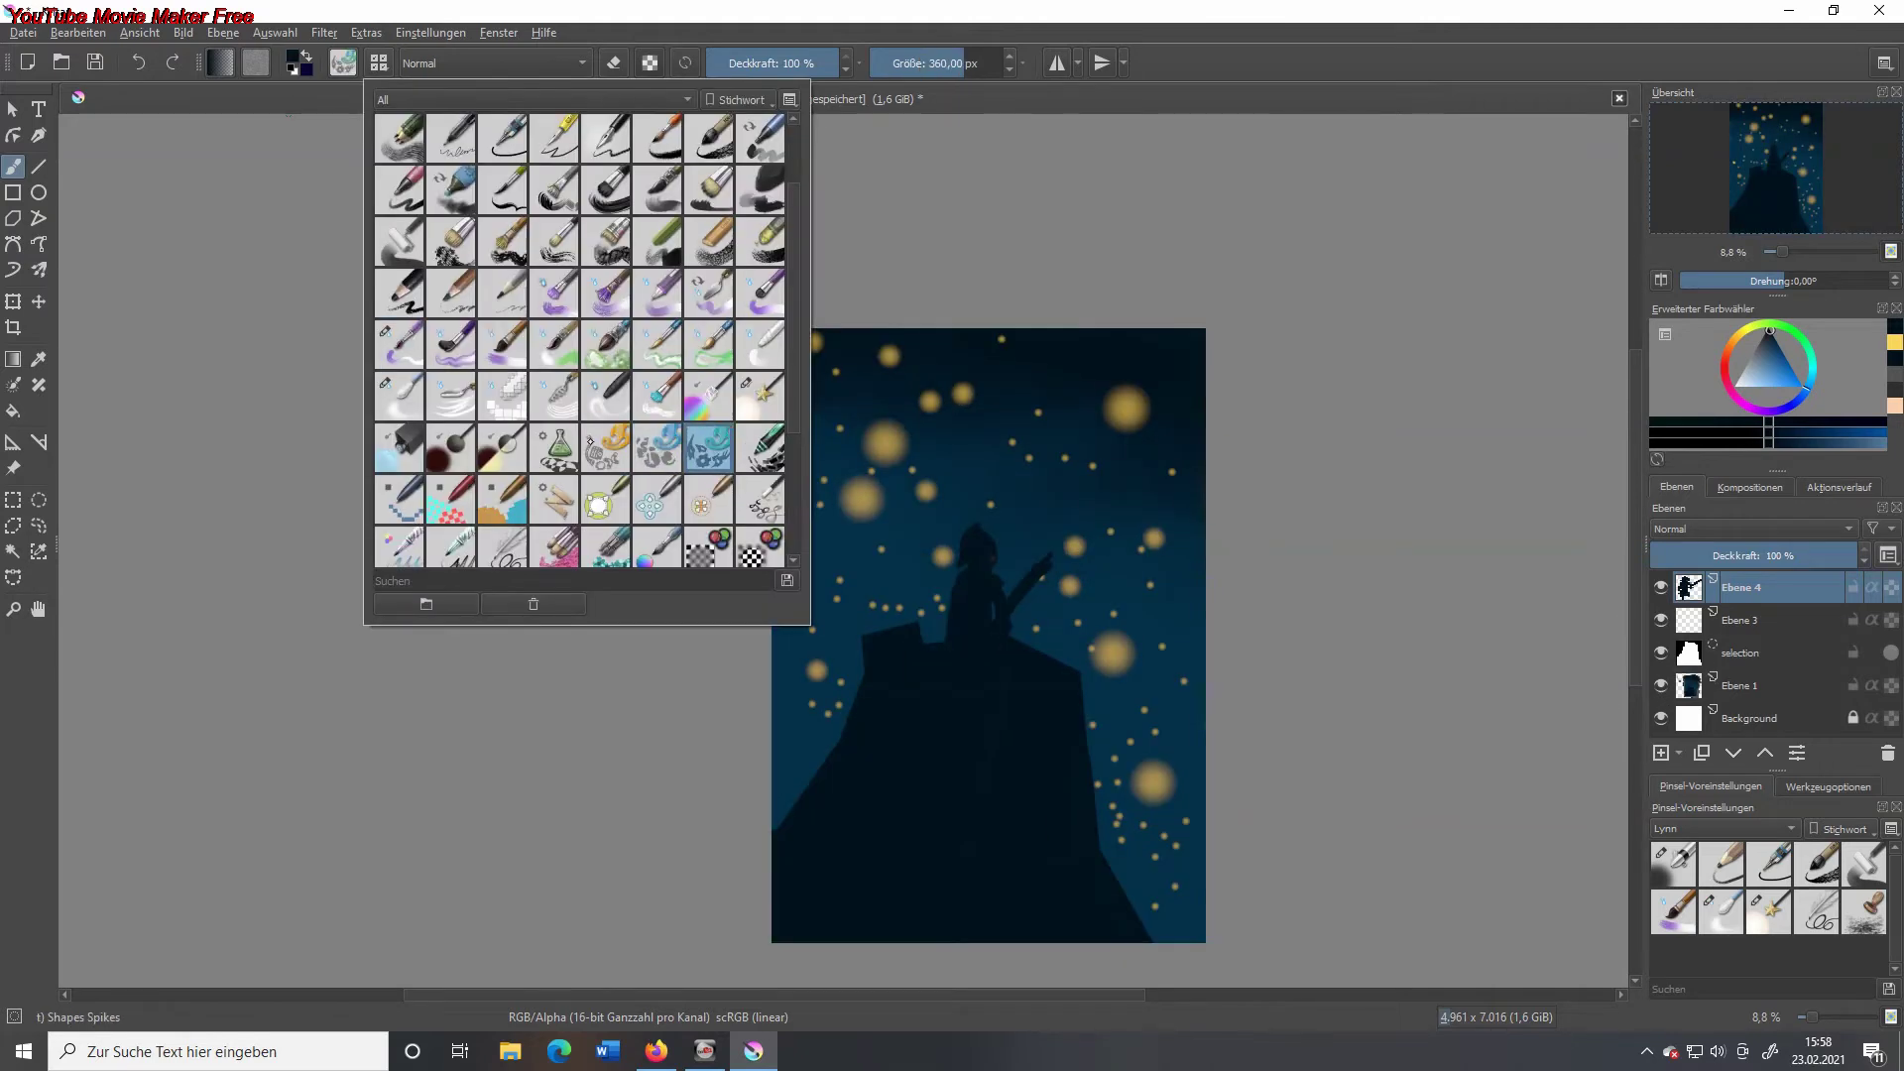
pyautogui.click(398, 346)
pyautogui.moveTo(907, 863); pyautogui.dragTo(986, 872)
pyautogui.hotkey('ctrl', 'z')
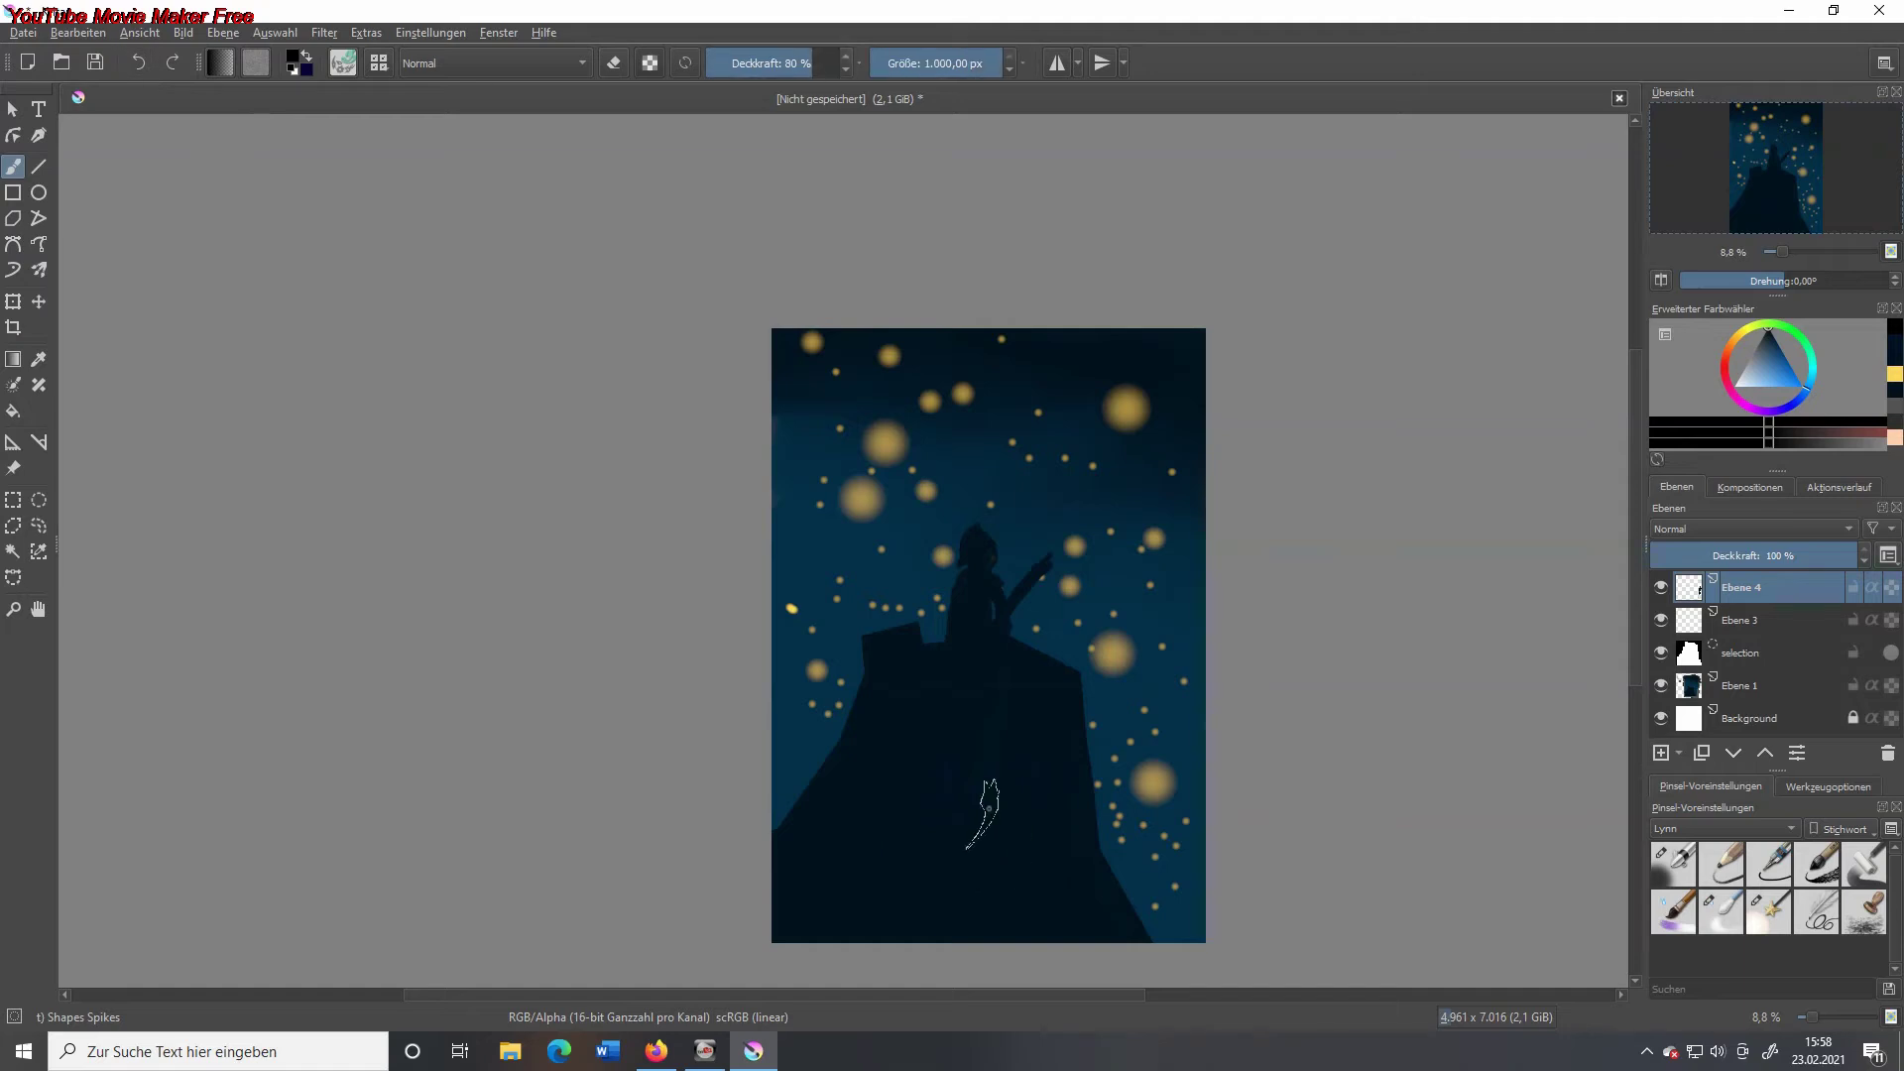
# - Draw a jagged, spiky polygonal selection at the mountain's lower right edge and fill it with black
pyautogui.click(13, 526)
pyautogui.click(1059, 954)
pyautogui.click(1048, 865)
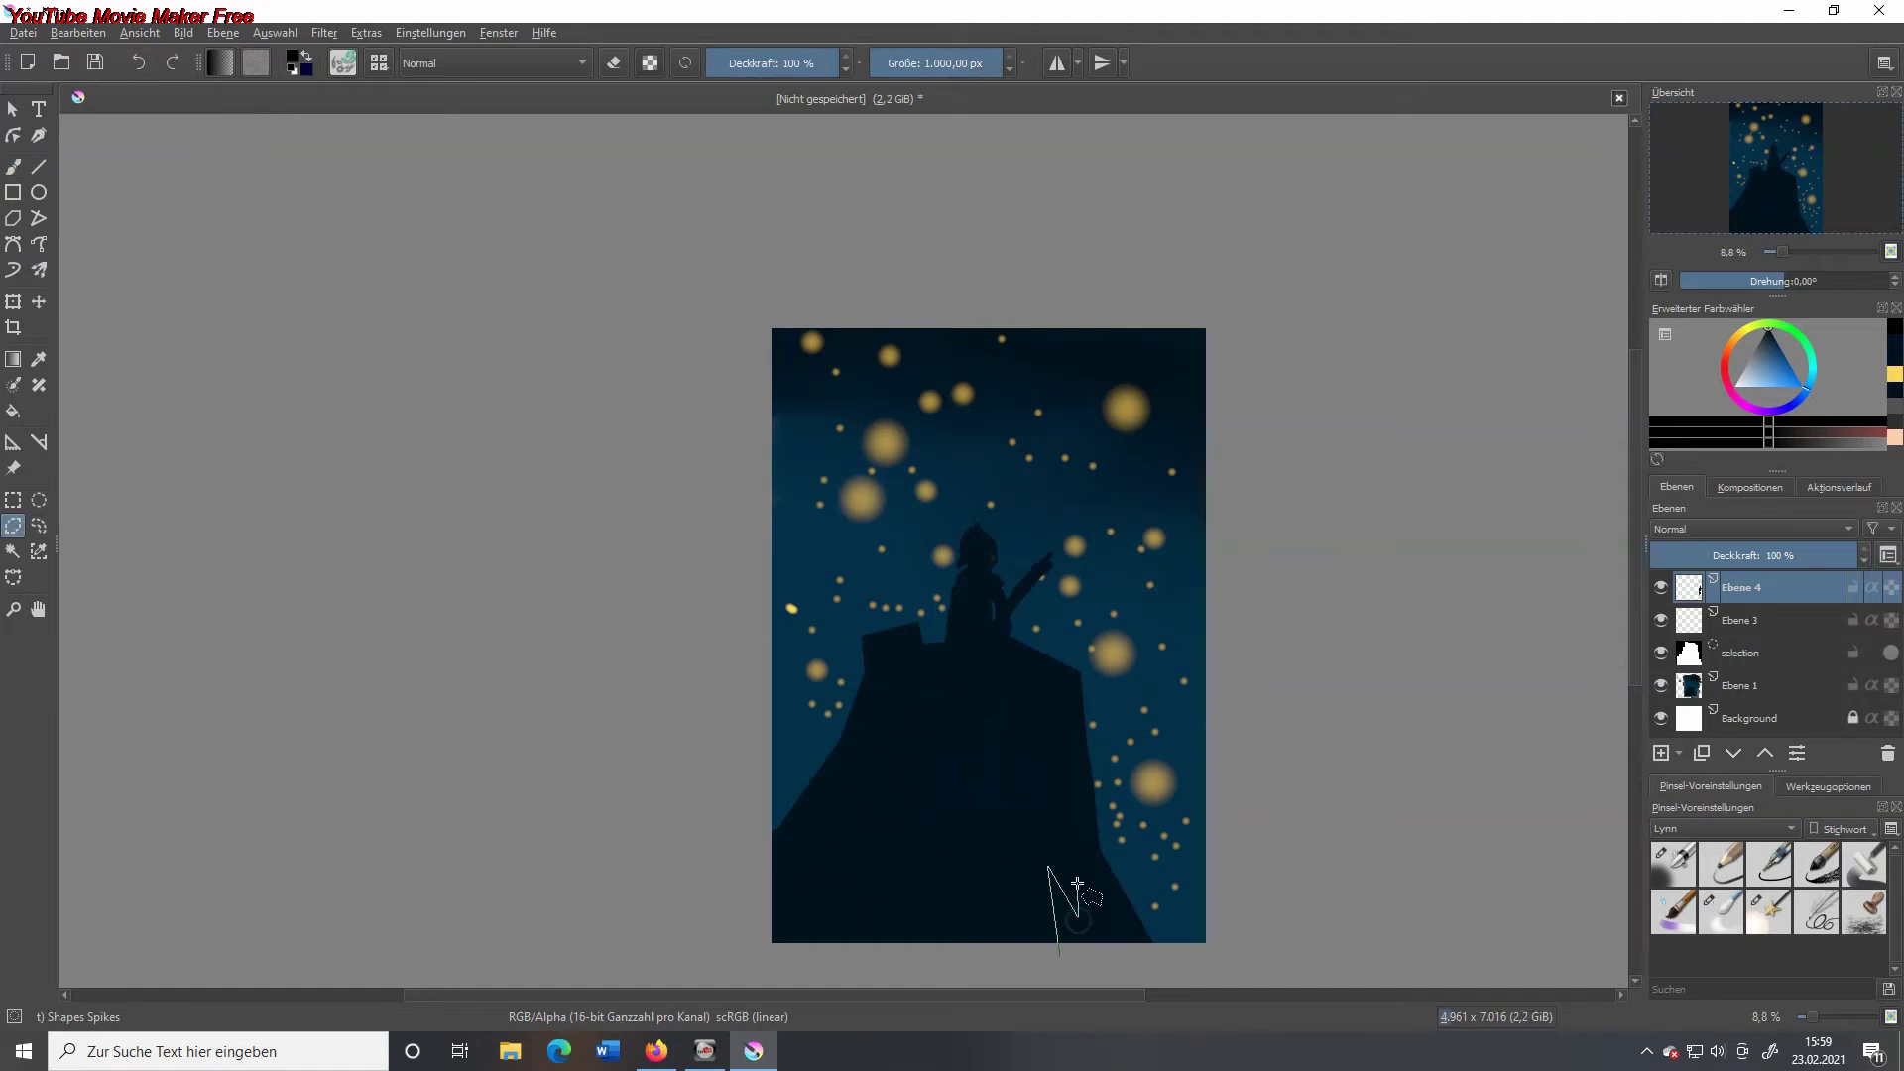
pyautogui.click(1053, 958)
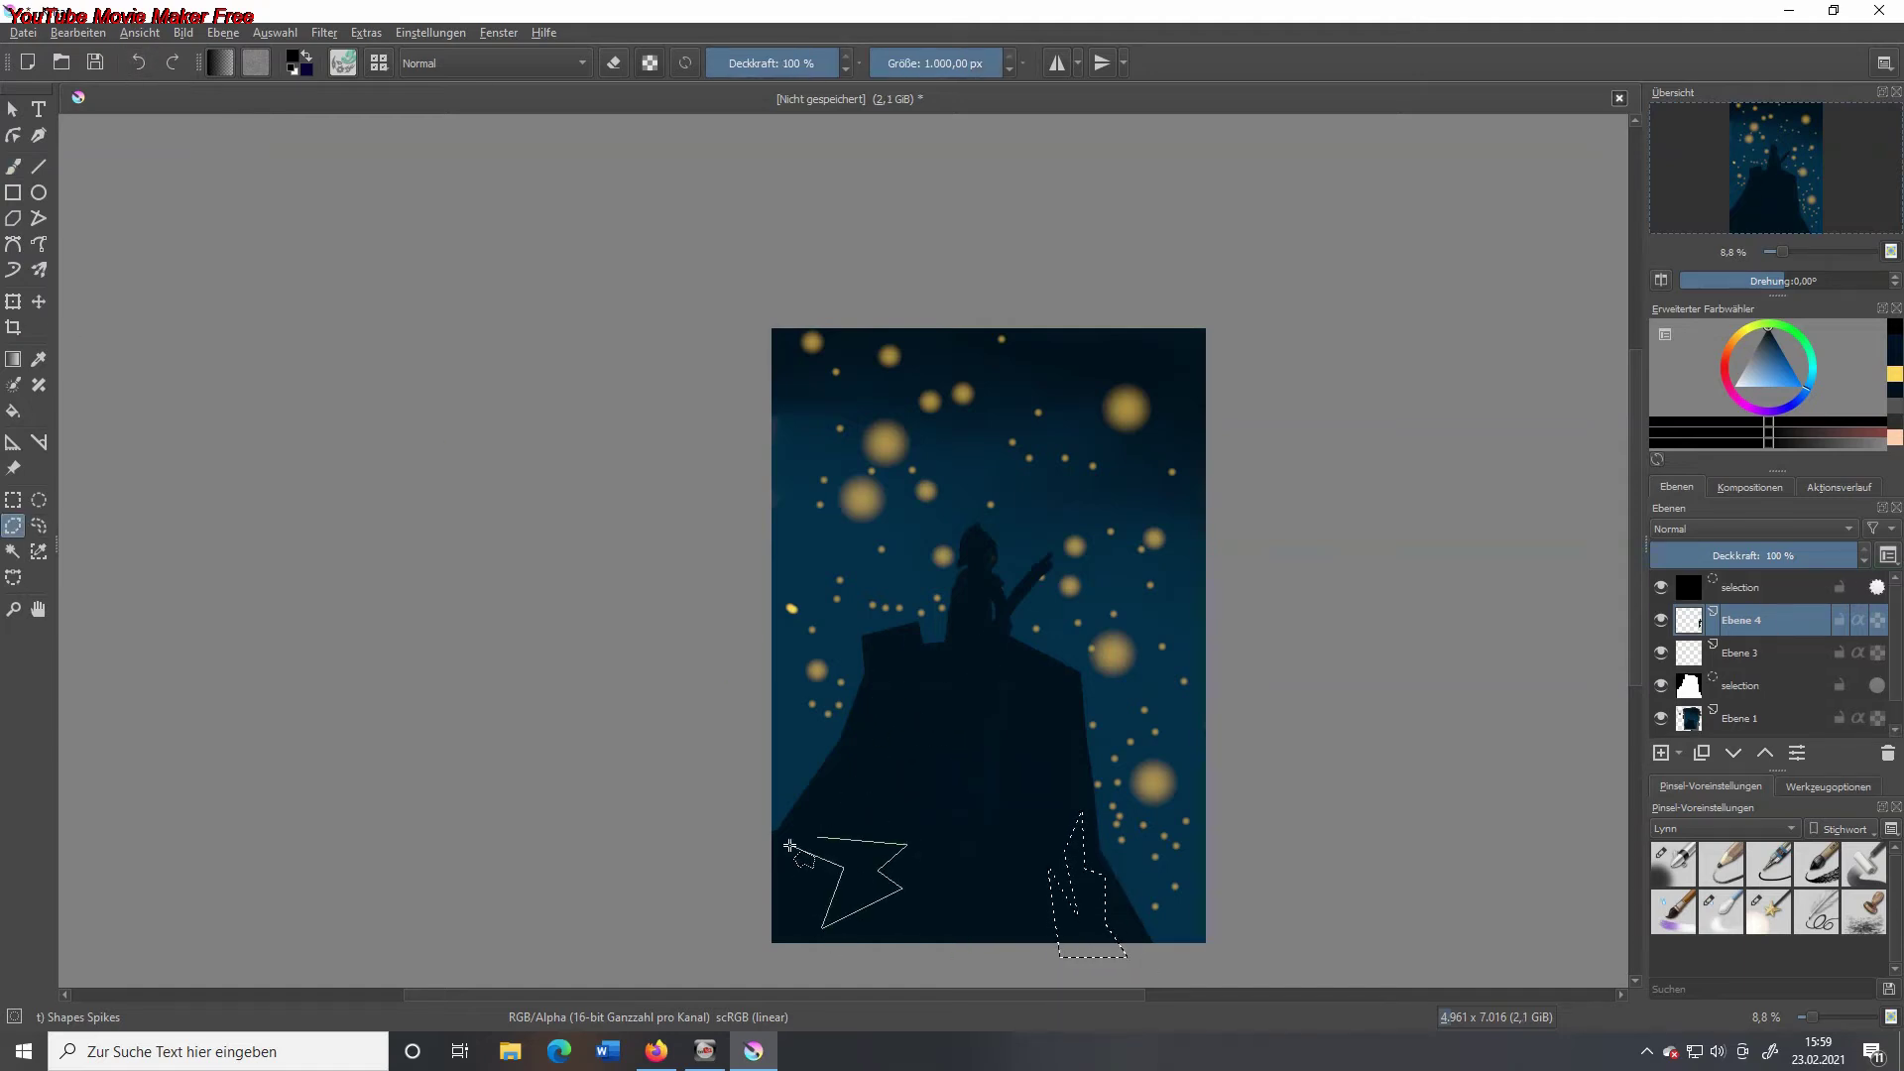
pyautogui.press('f')
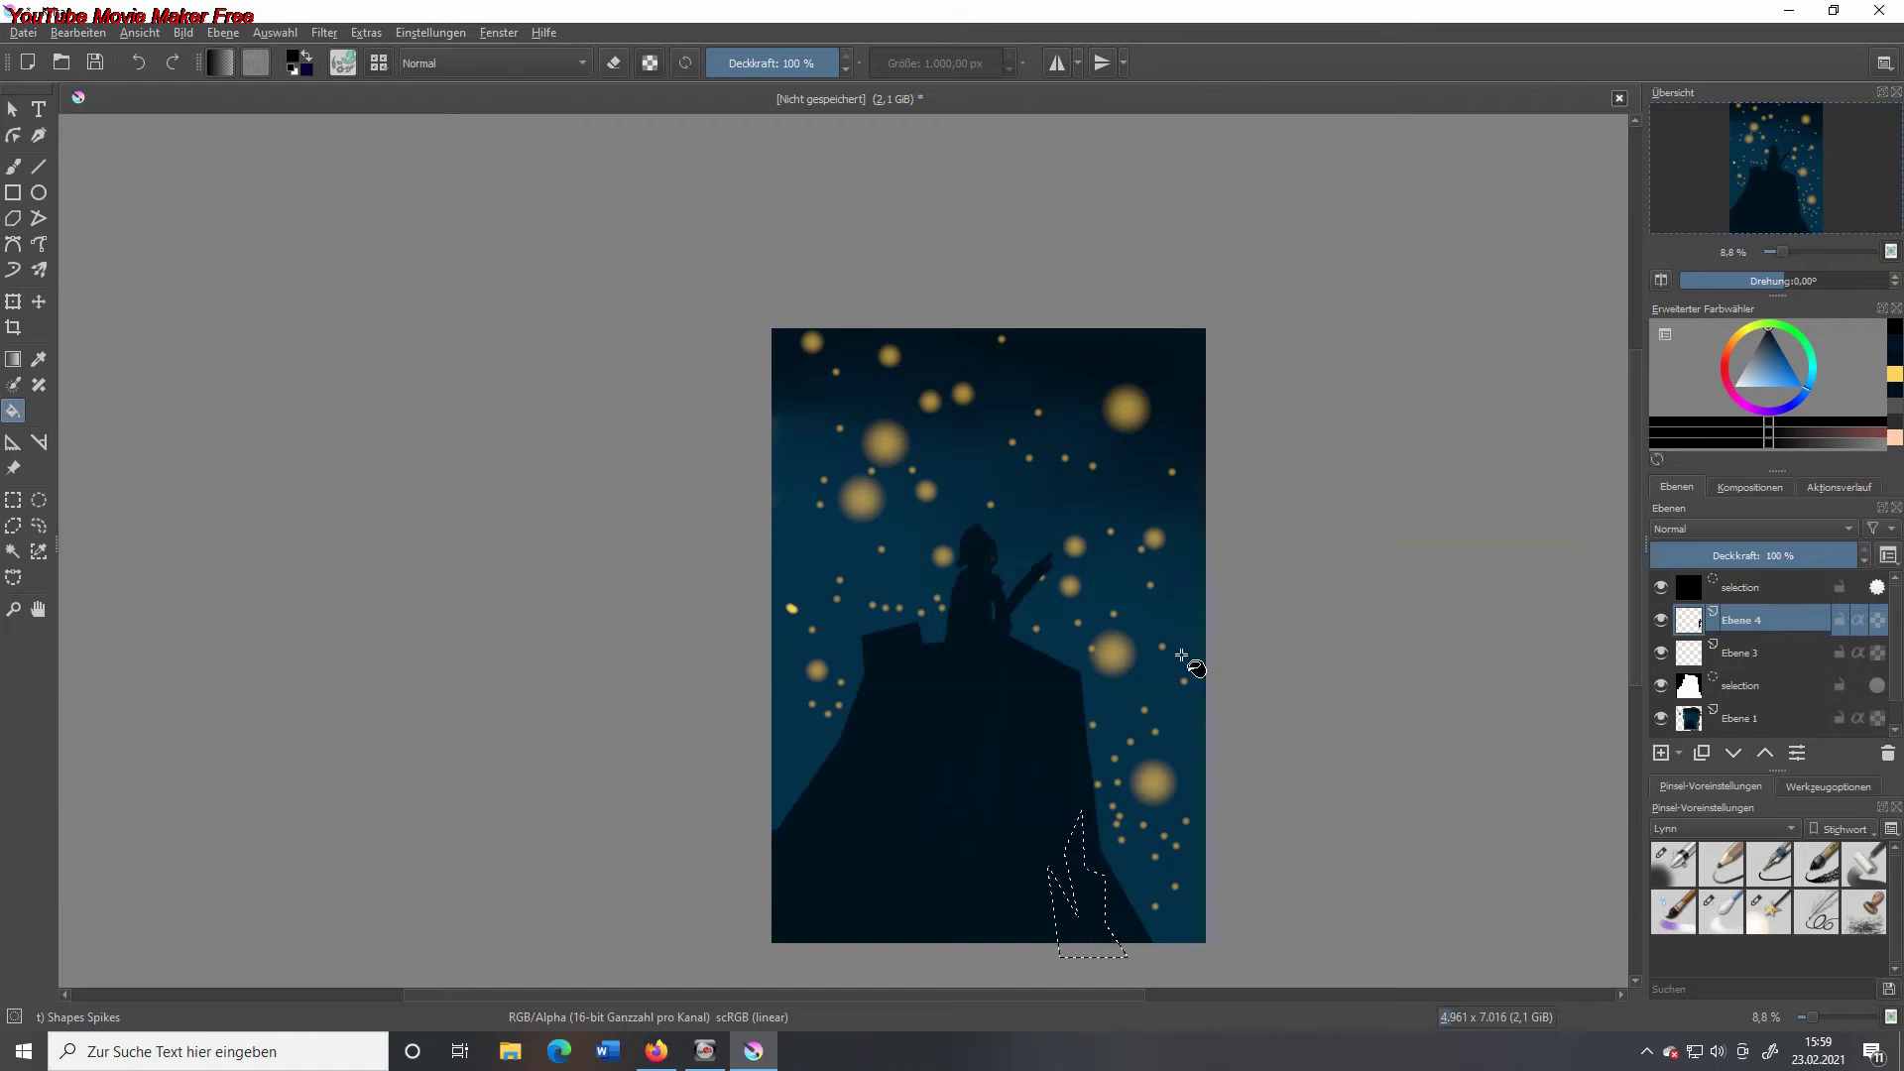
pyautogui.click(1086, 883)
# - Draw a jagged polygonal selection at the mountain's lower left corner, fill it with black and deselect
pyautogui.scroll(2, 745, 861)
pyautogui.click(13, 526)
pyautogui.click(784, 920)
pyautogui.click(791, 848)
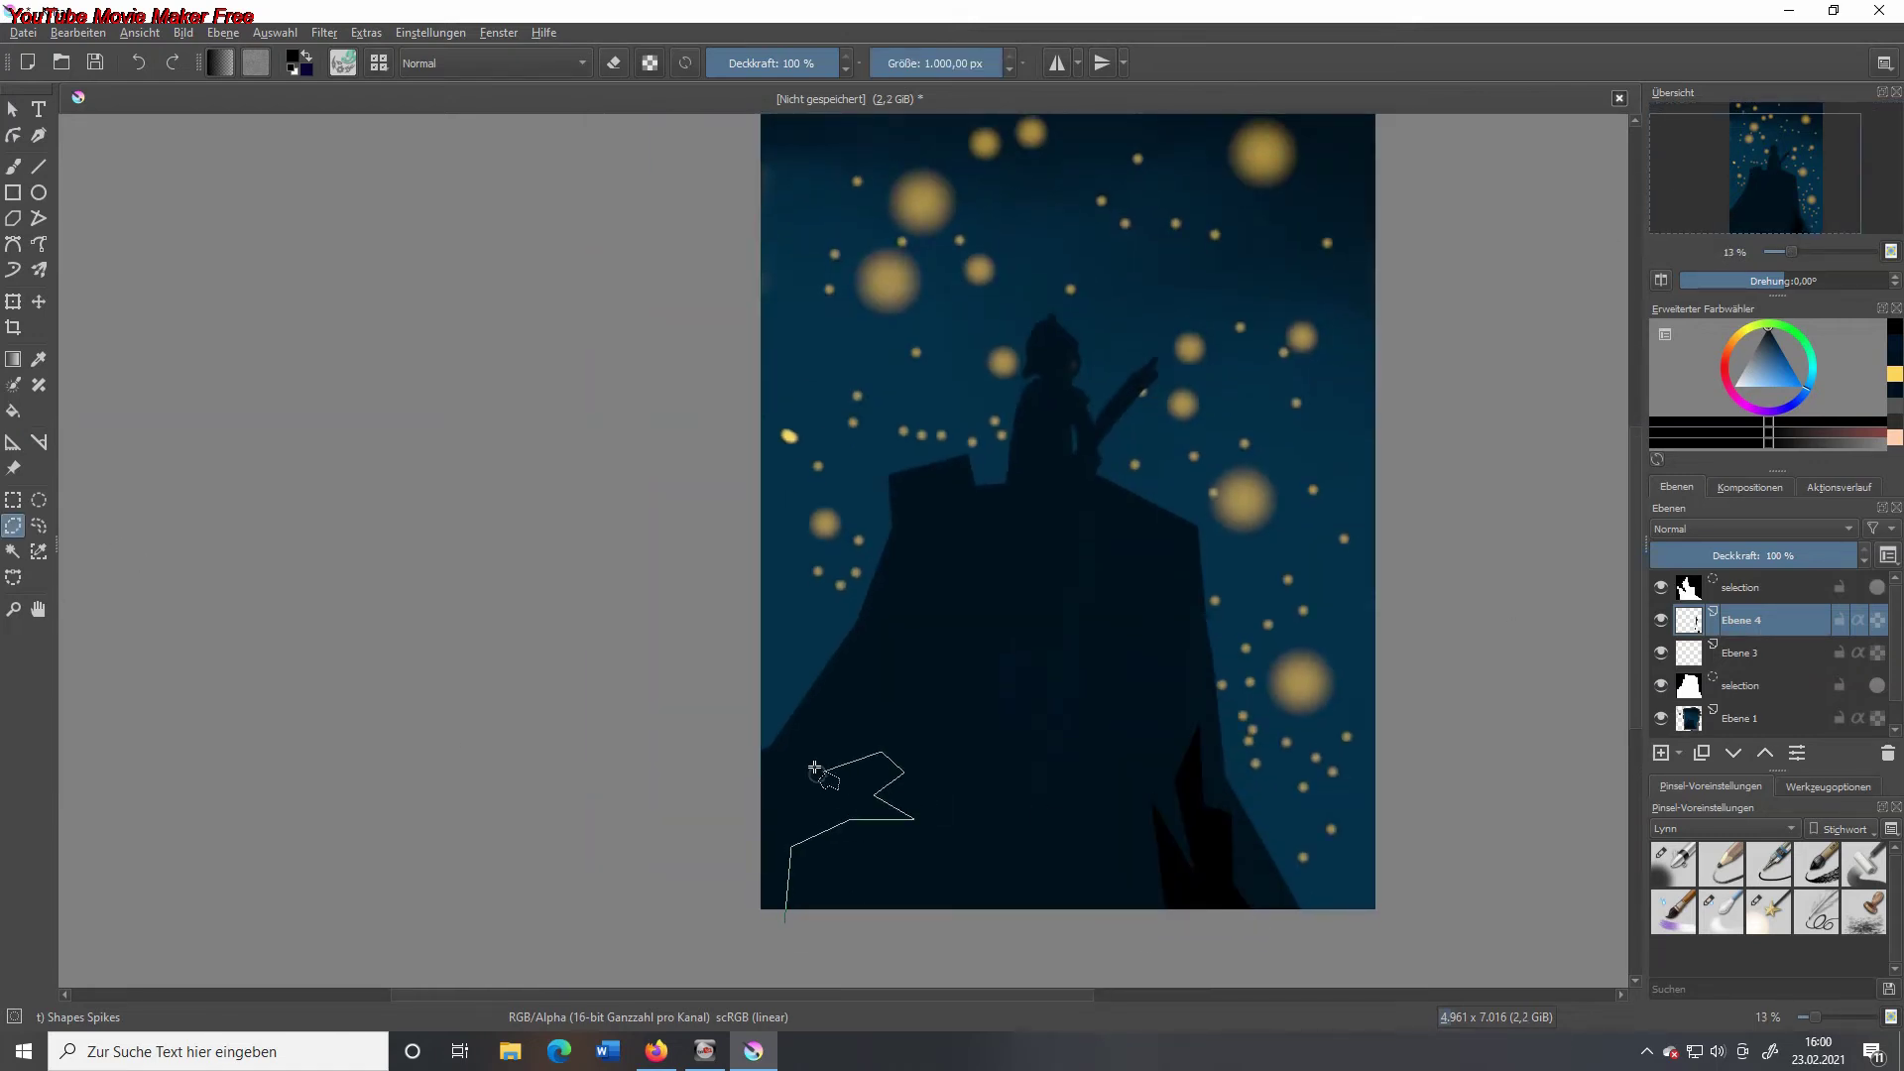
pyautogui.click(796, 912)
pyautogui.press('b')
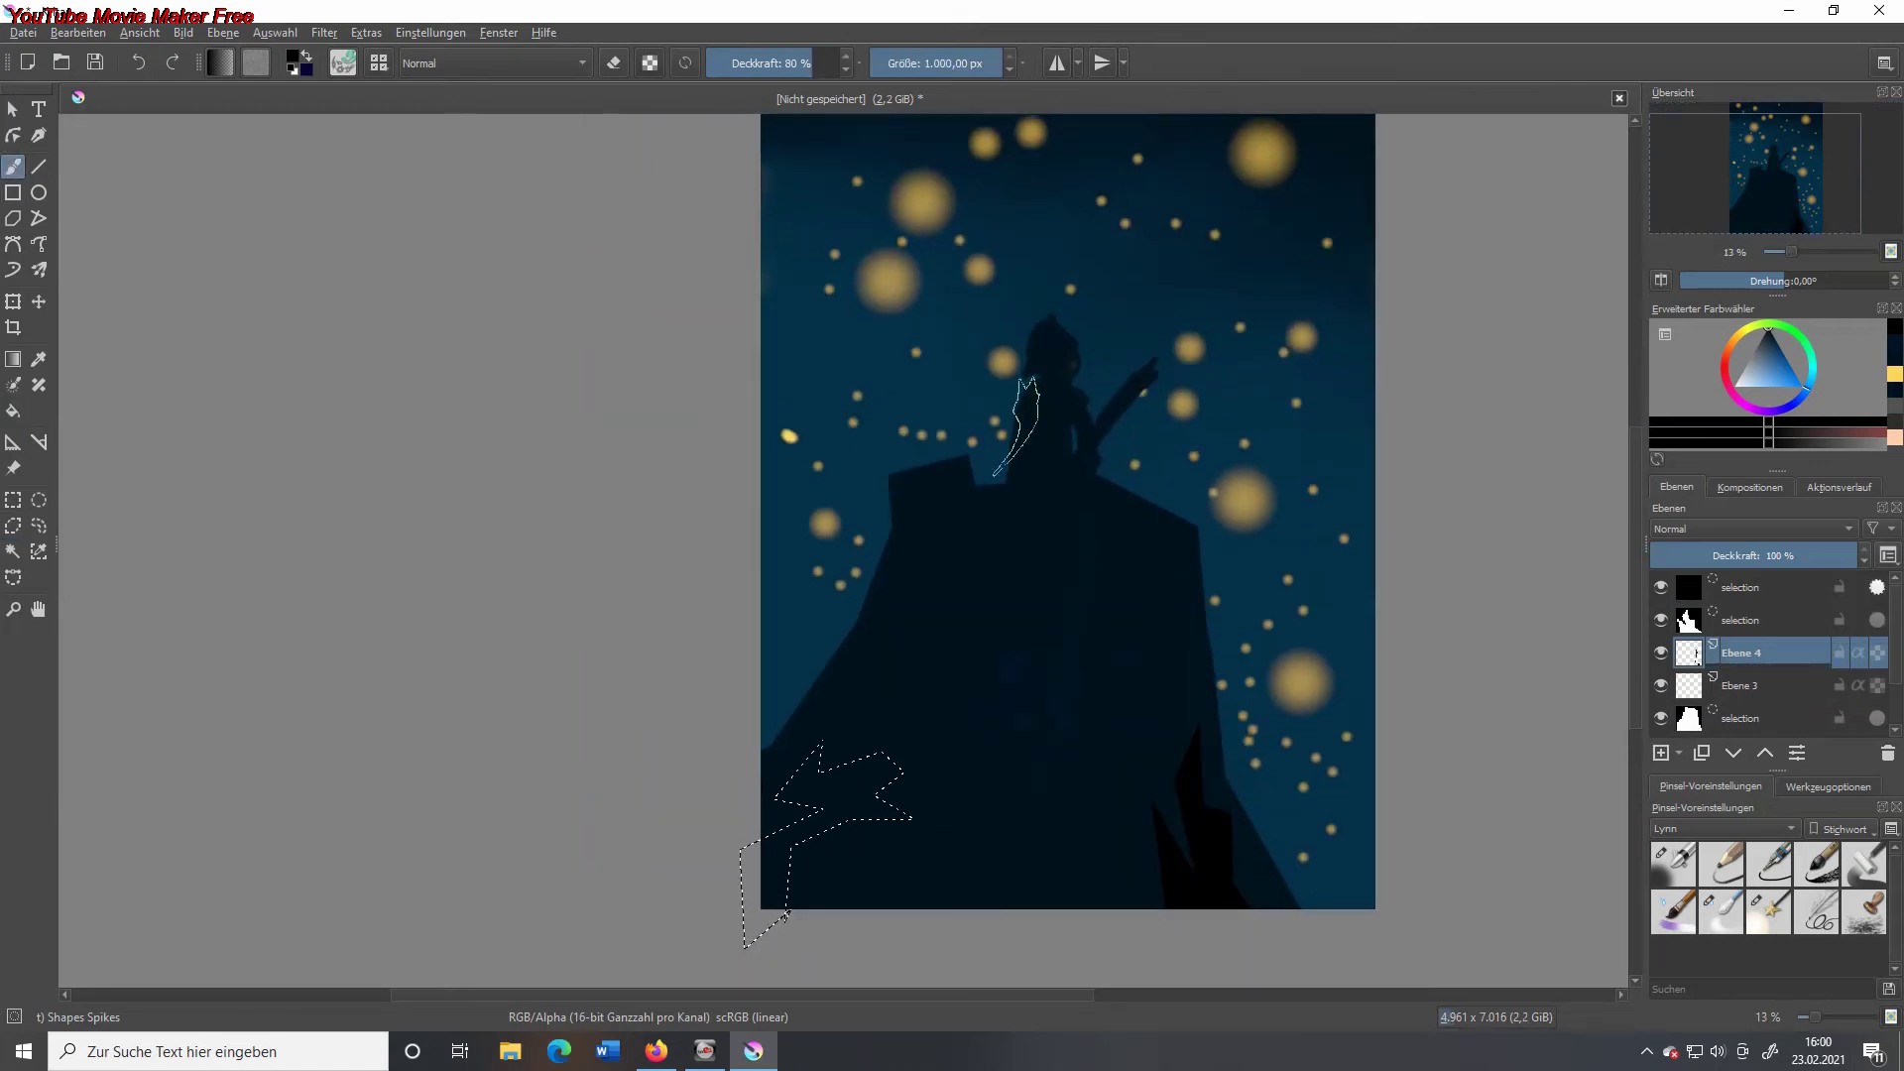
pyautogui.hotkey('shift', 'BackSpace')
pyautogui.hotkey('ctrl', 'shift', 'a')
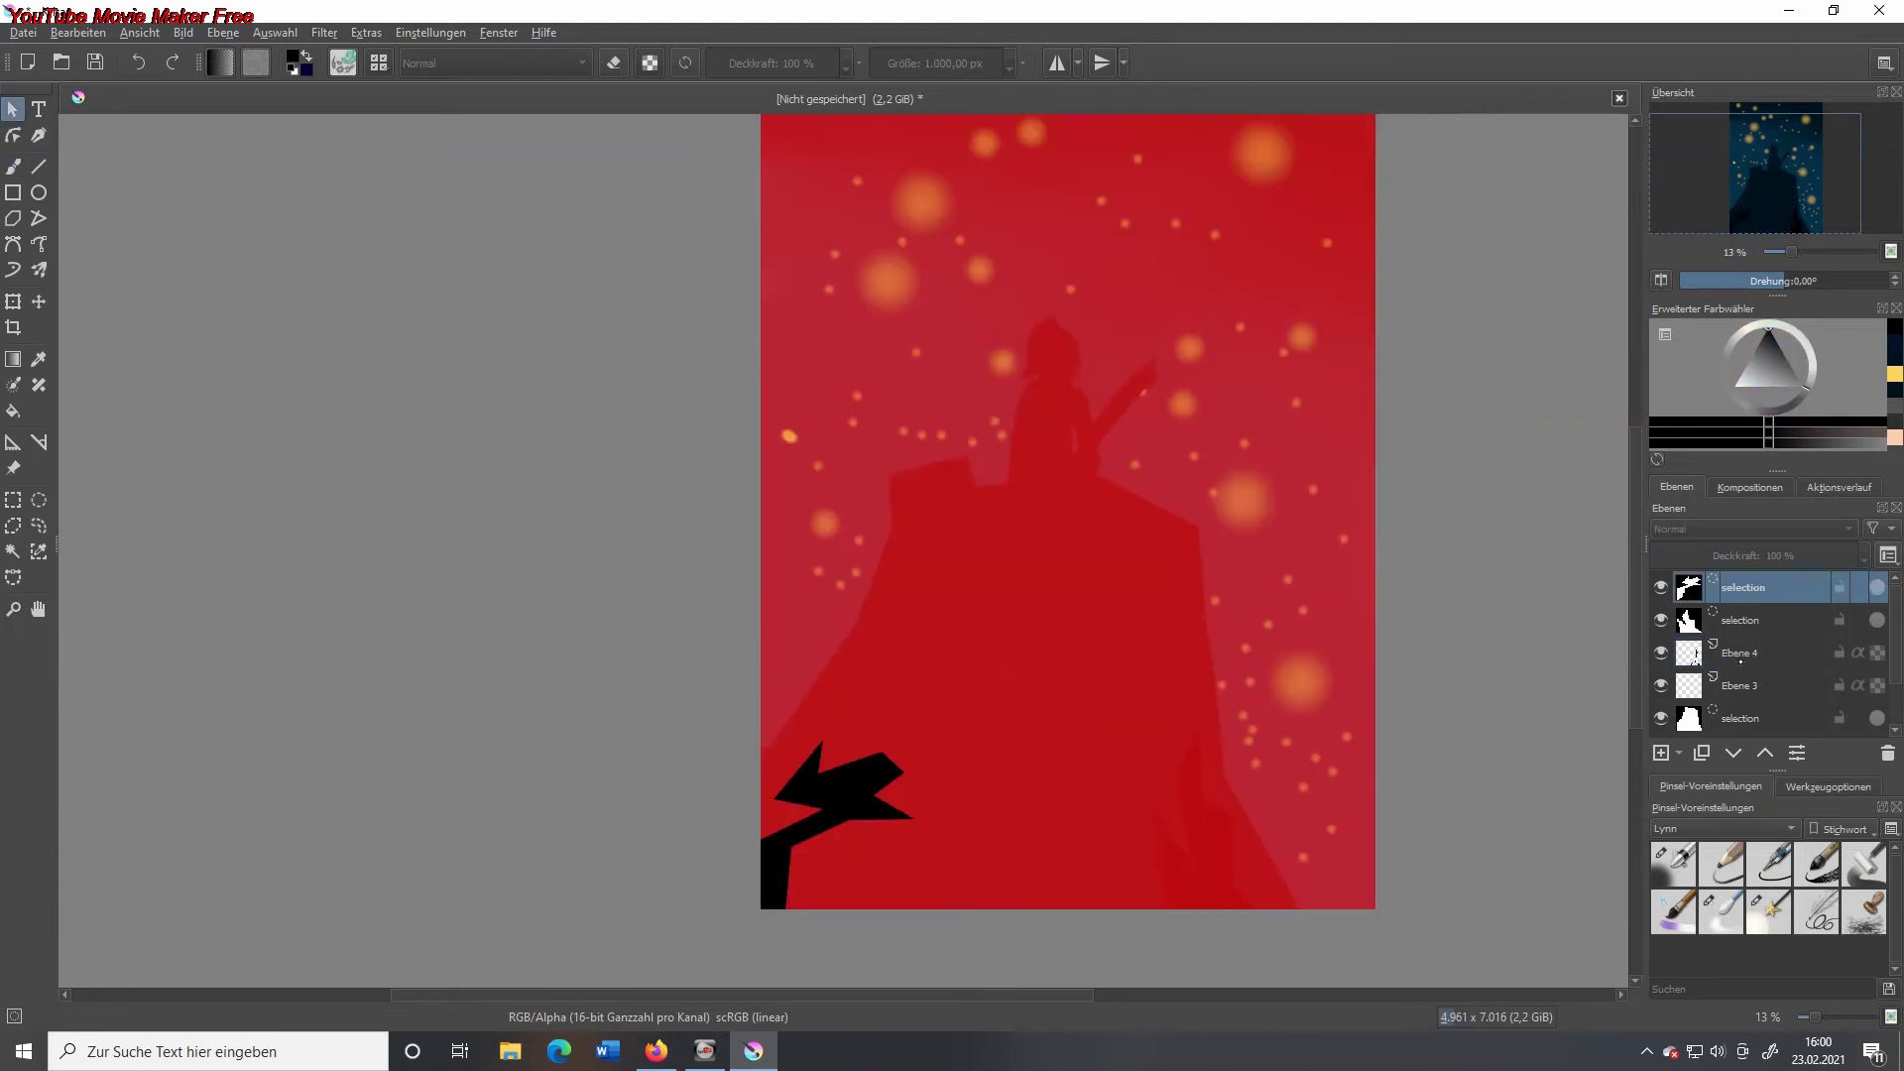
# - Select and fill in black a small bent crack and a larger branching crack on the mountain's left slope
pyautogui.hotkey('shift', 'p')
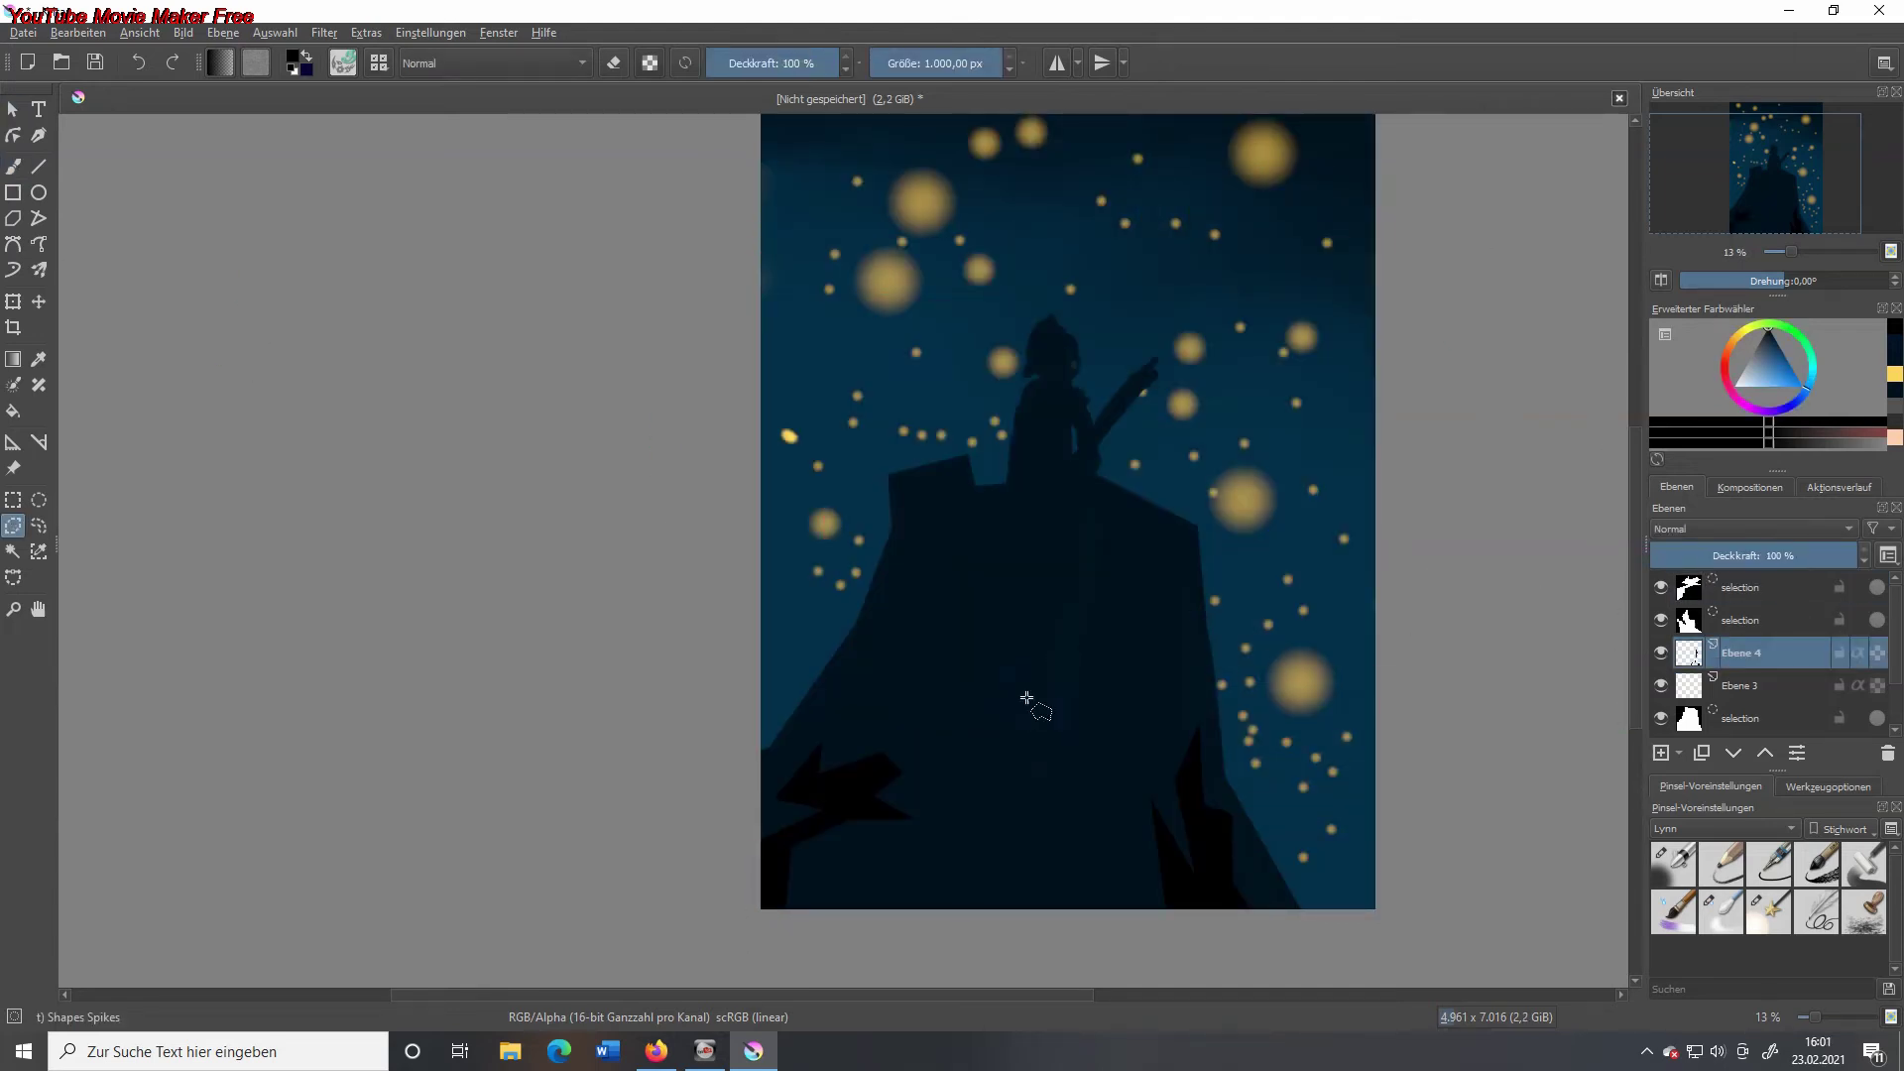
pyautogui.click(910, 678)
pyautogui.doubleClick(954, 701)
pyautogui.press('b')
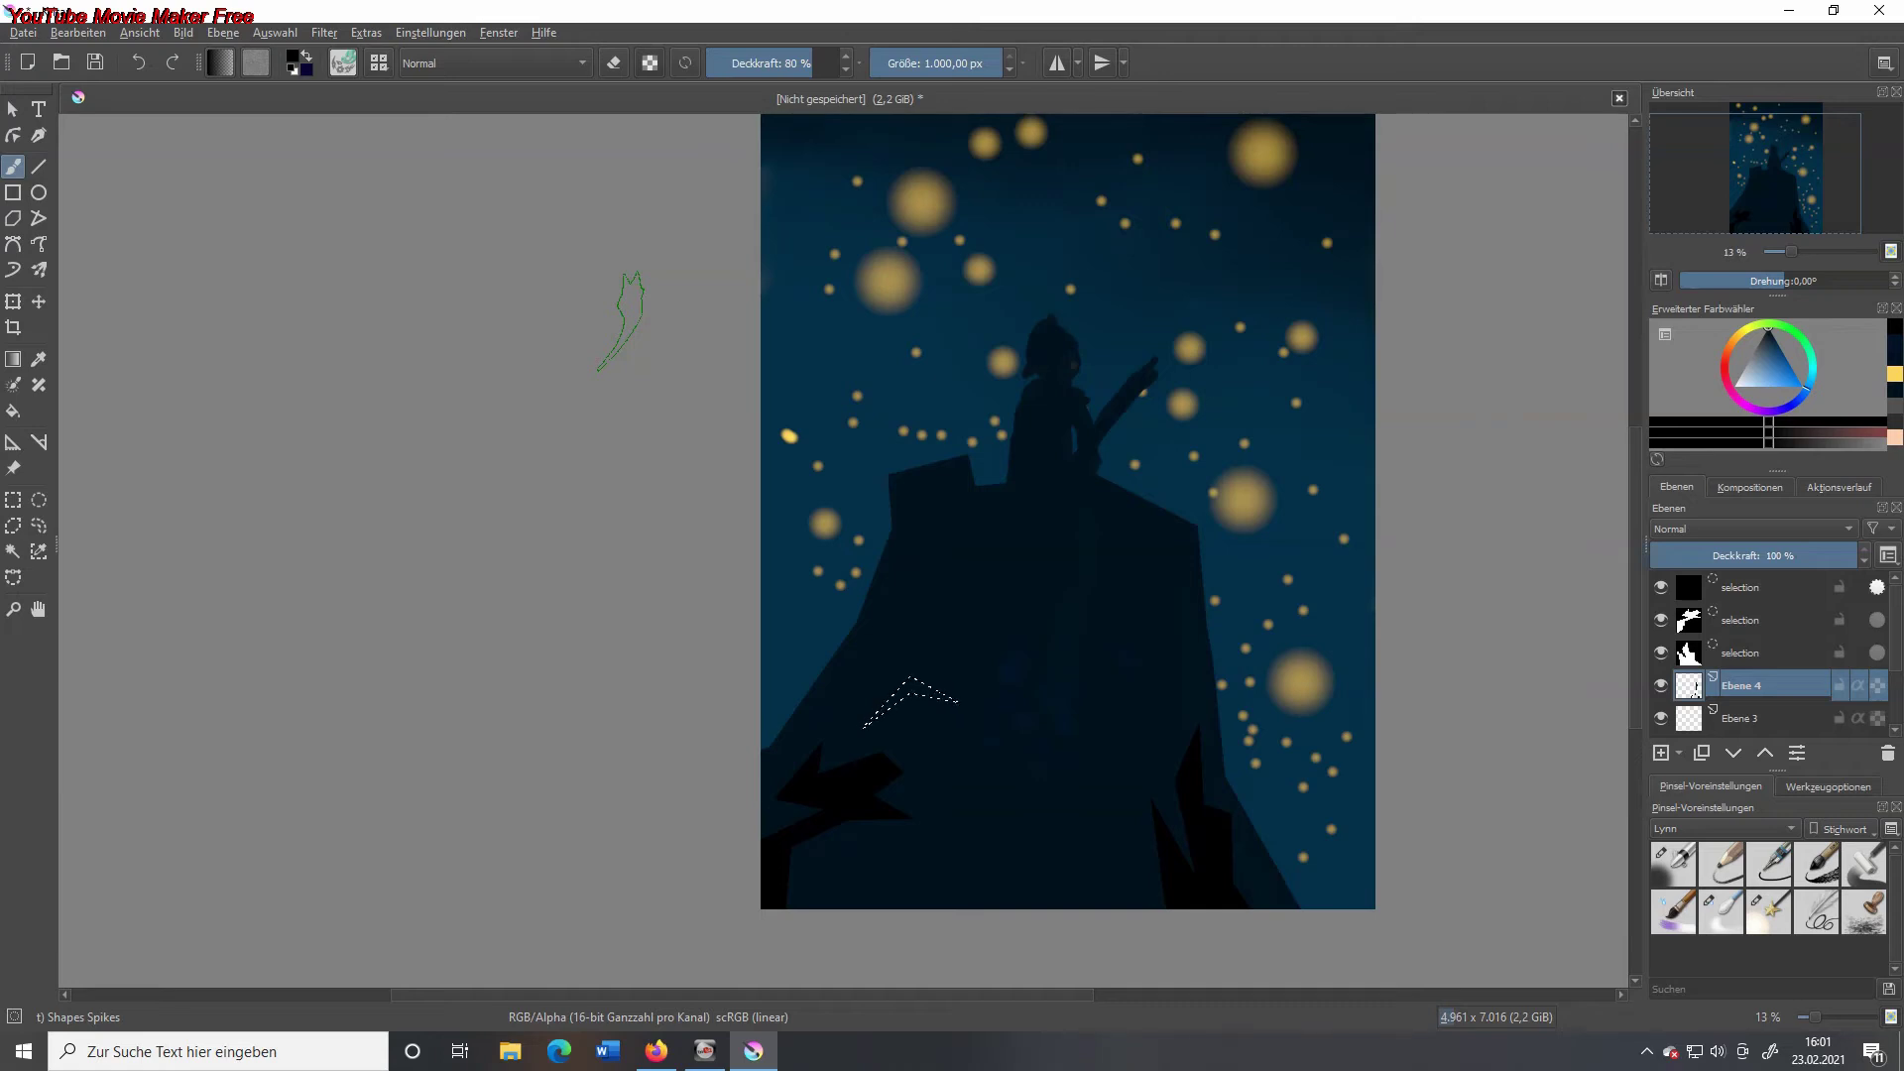
pyautogui.hotkey('shift', 'p')
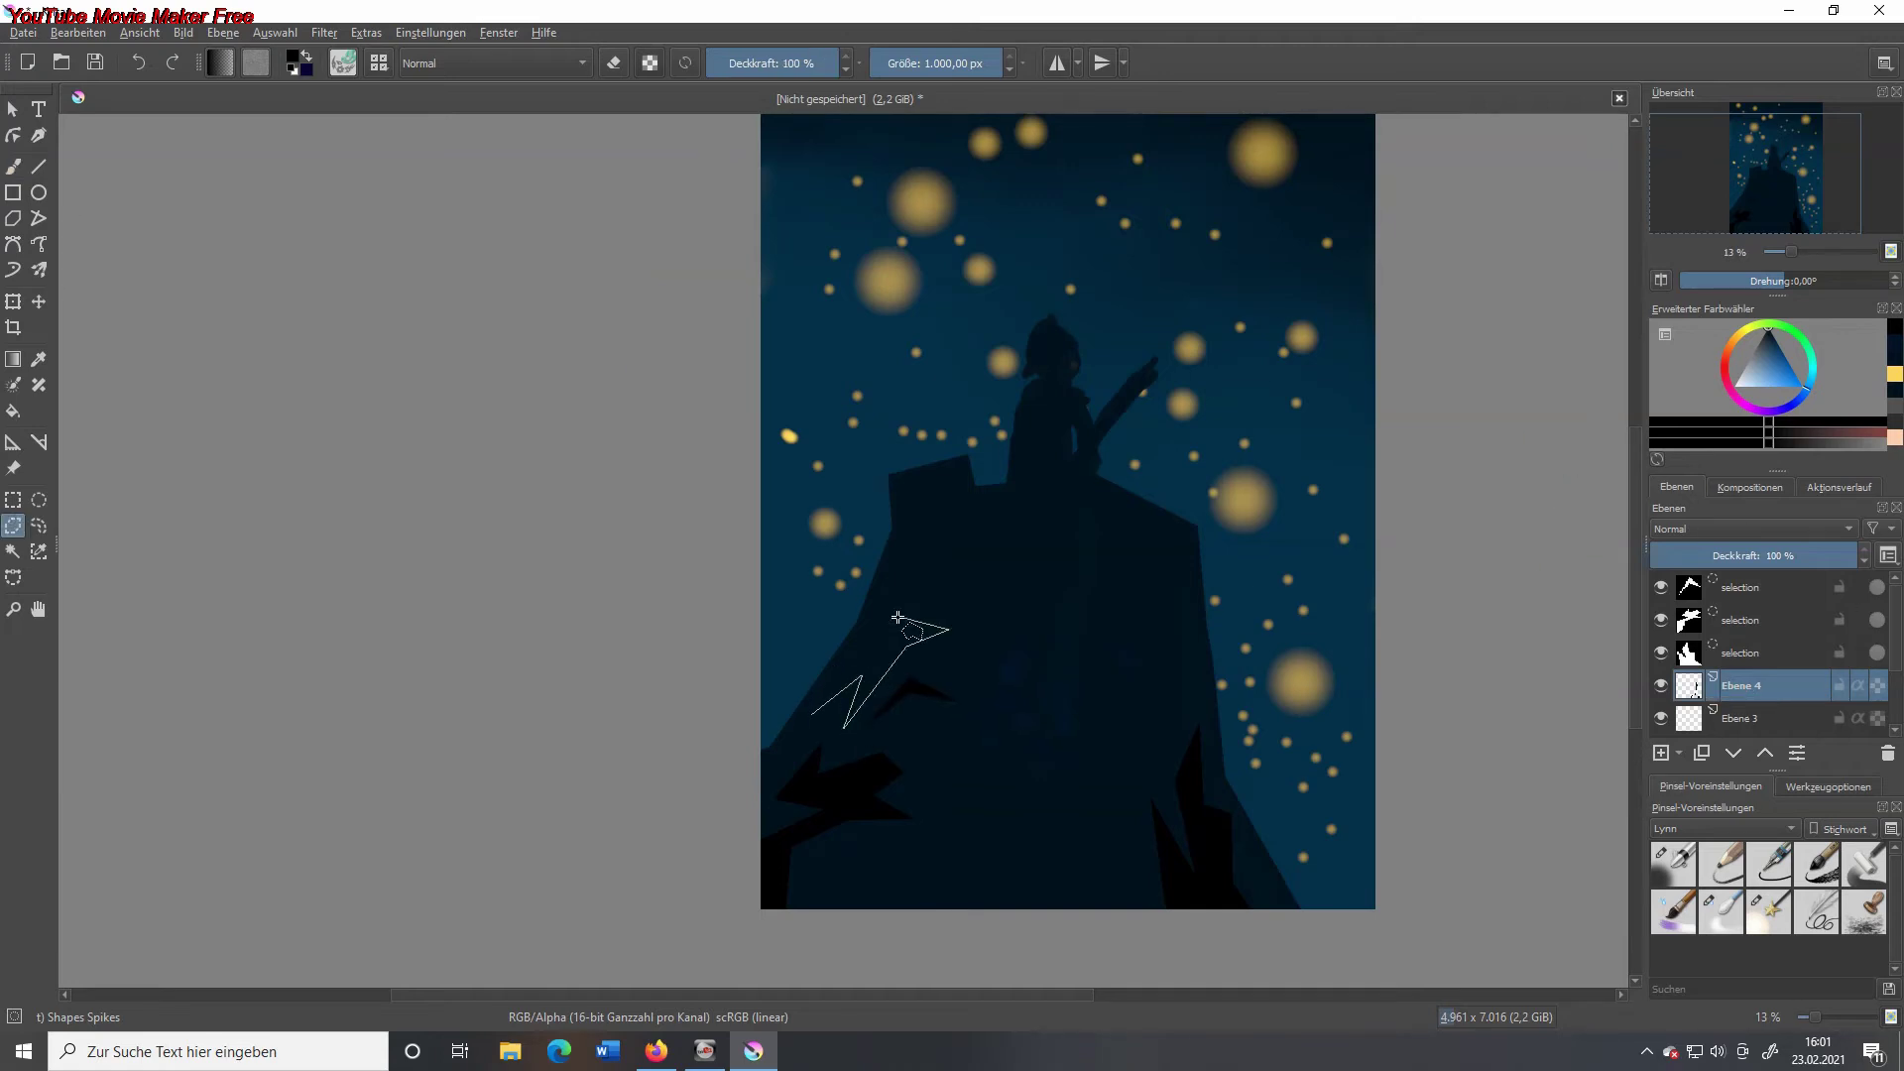
pyautogui.doubleClick(849, 649)
pyautogui.press('b')
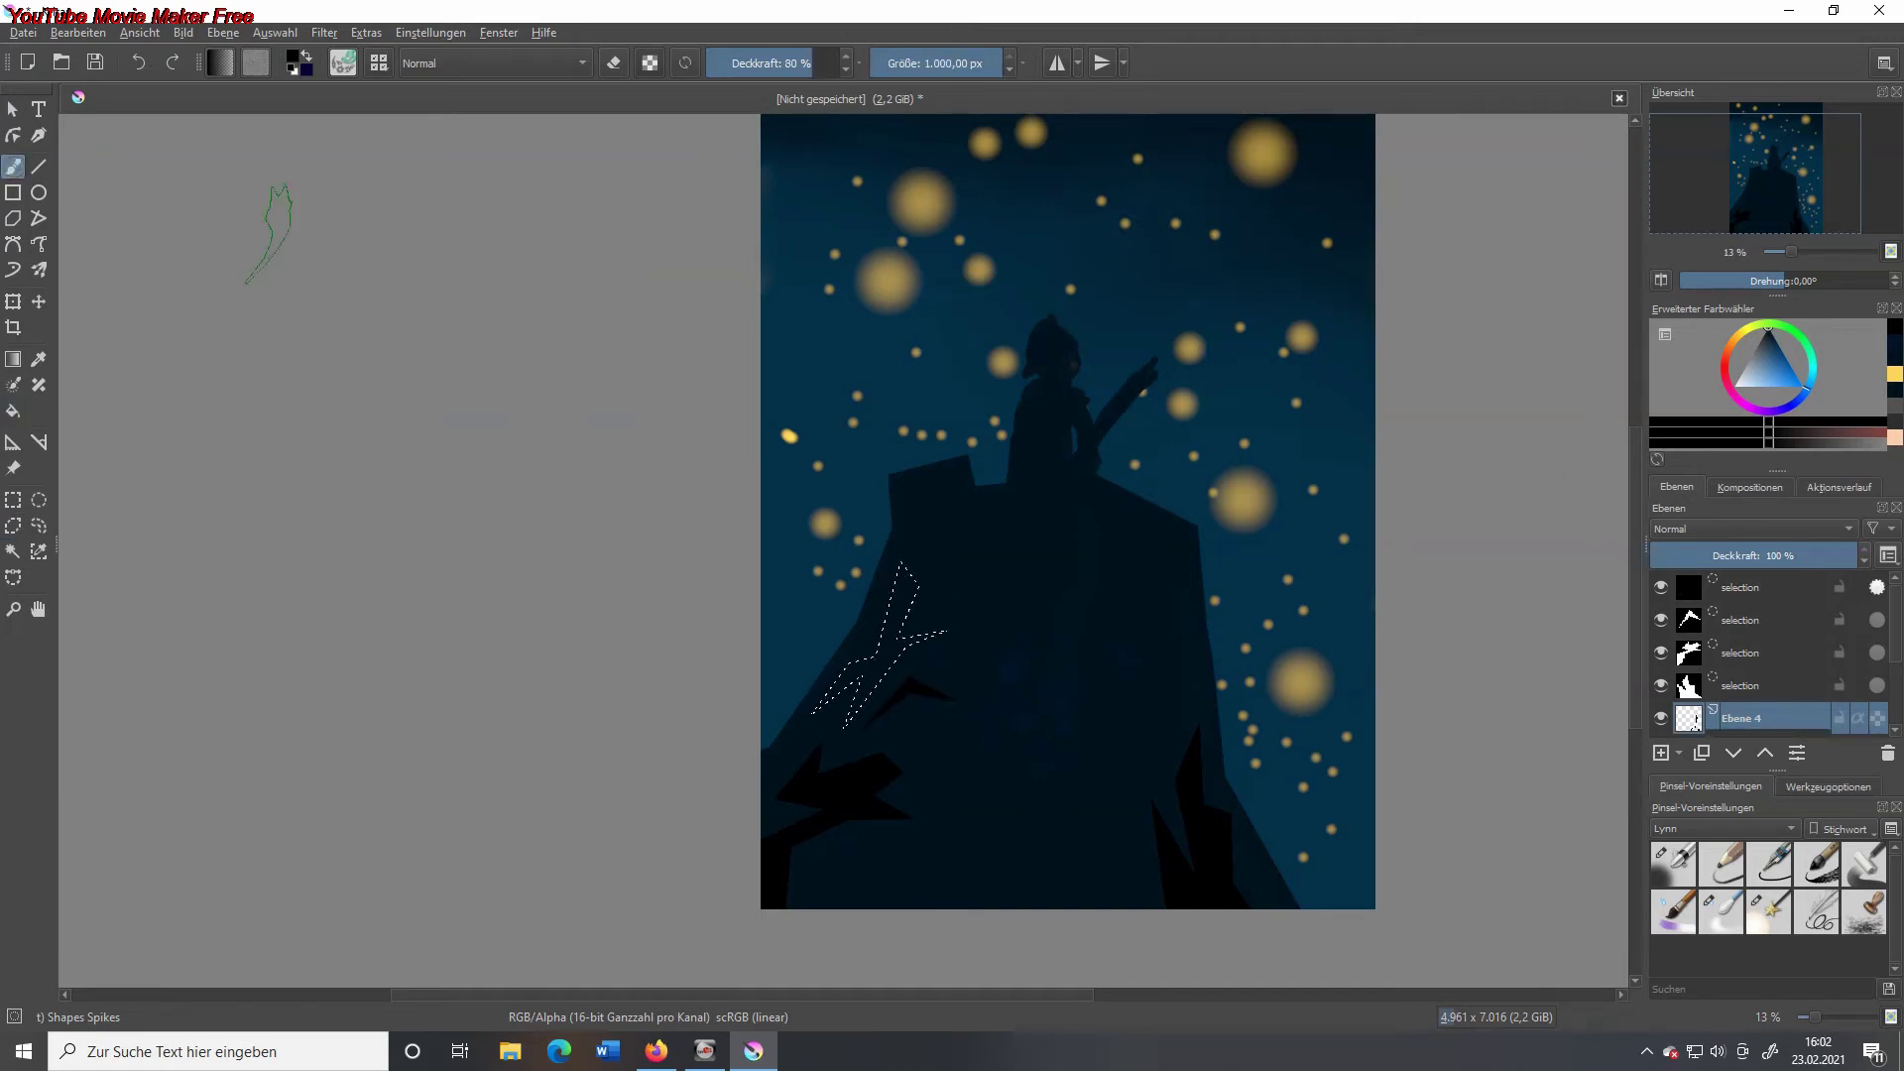
pyautogui.hotkey('shift', 'BackSpace')
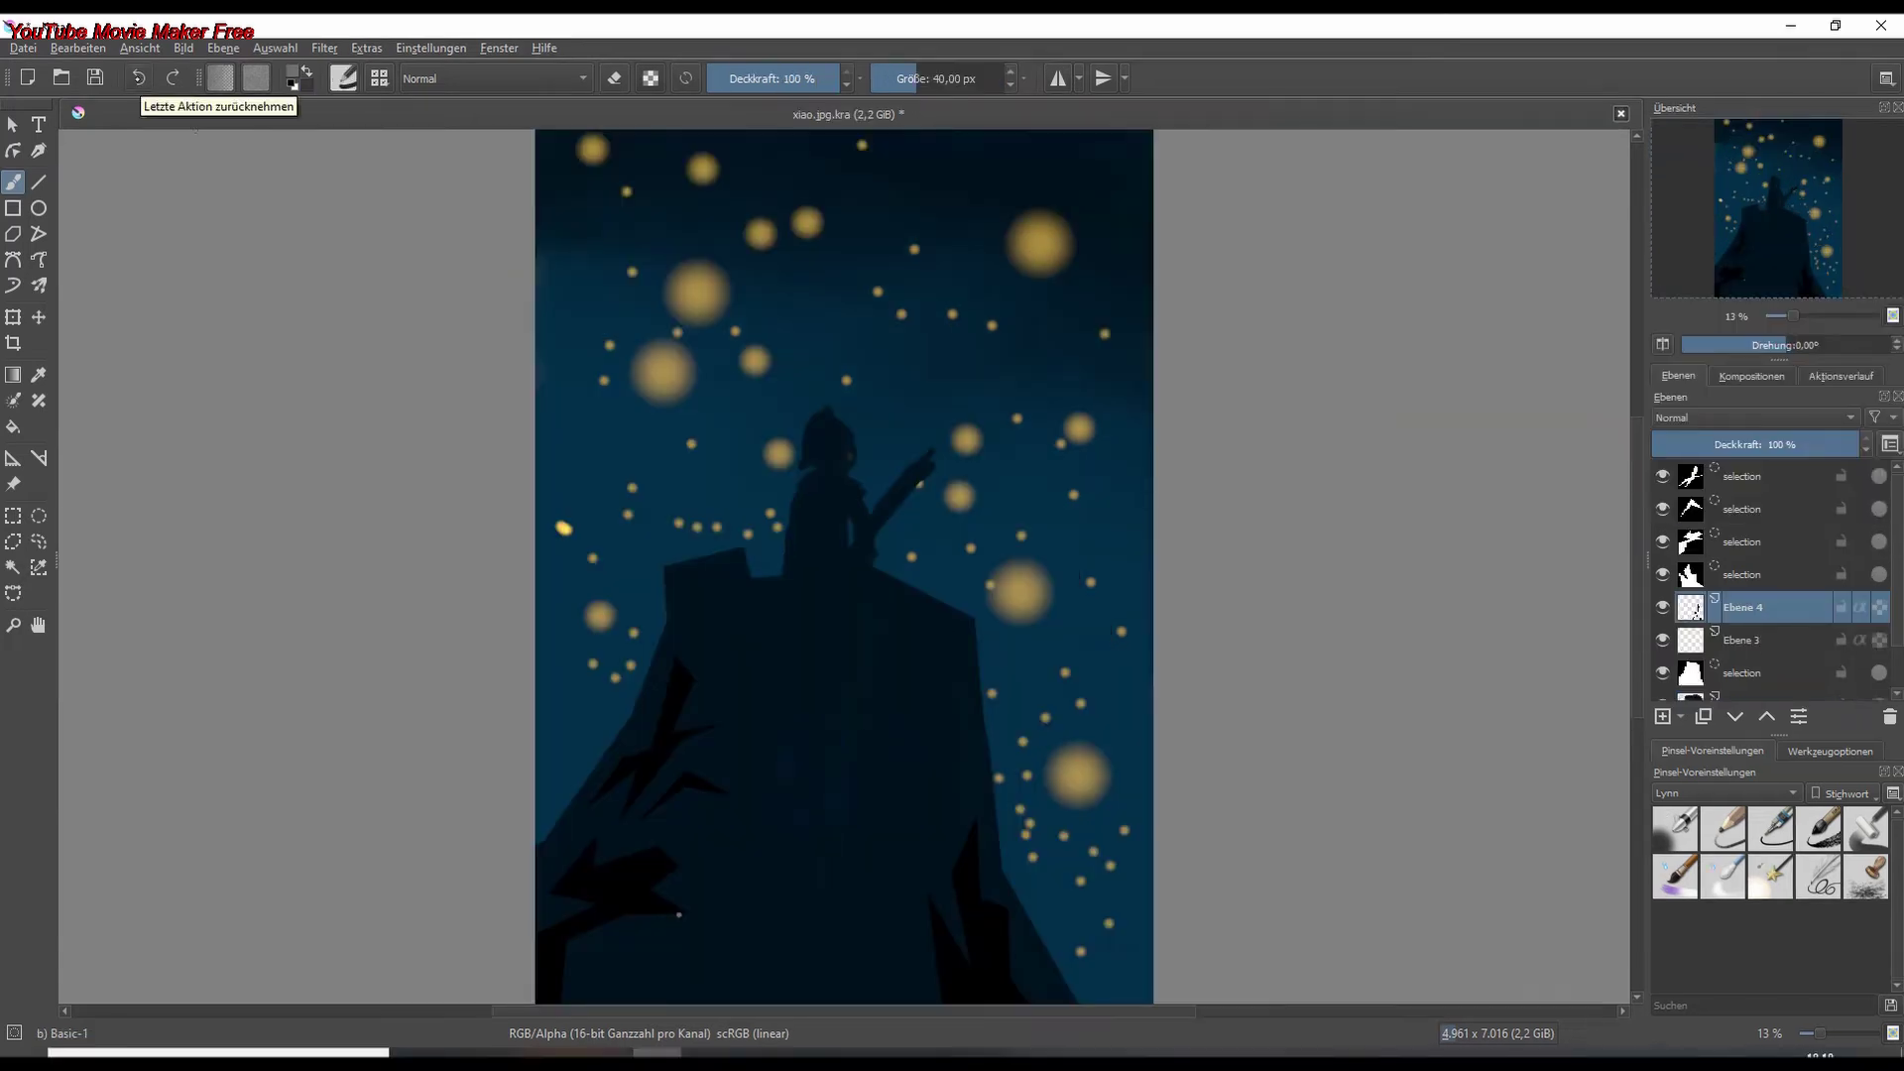
# - Sample the dark rock color and paint over the stray yellow dot on the lower left rock shape with a 7.48 px brush
pyautogui.scroll(5, 651, 780)
pyautogui.keyDown('ctrl'); pyautogui.click(736, 688); pyautogui.keyUp('ctrl')
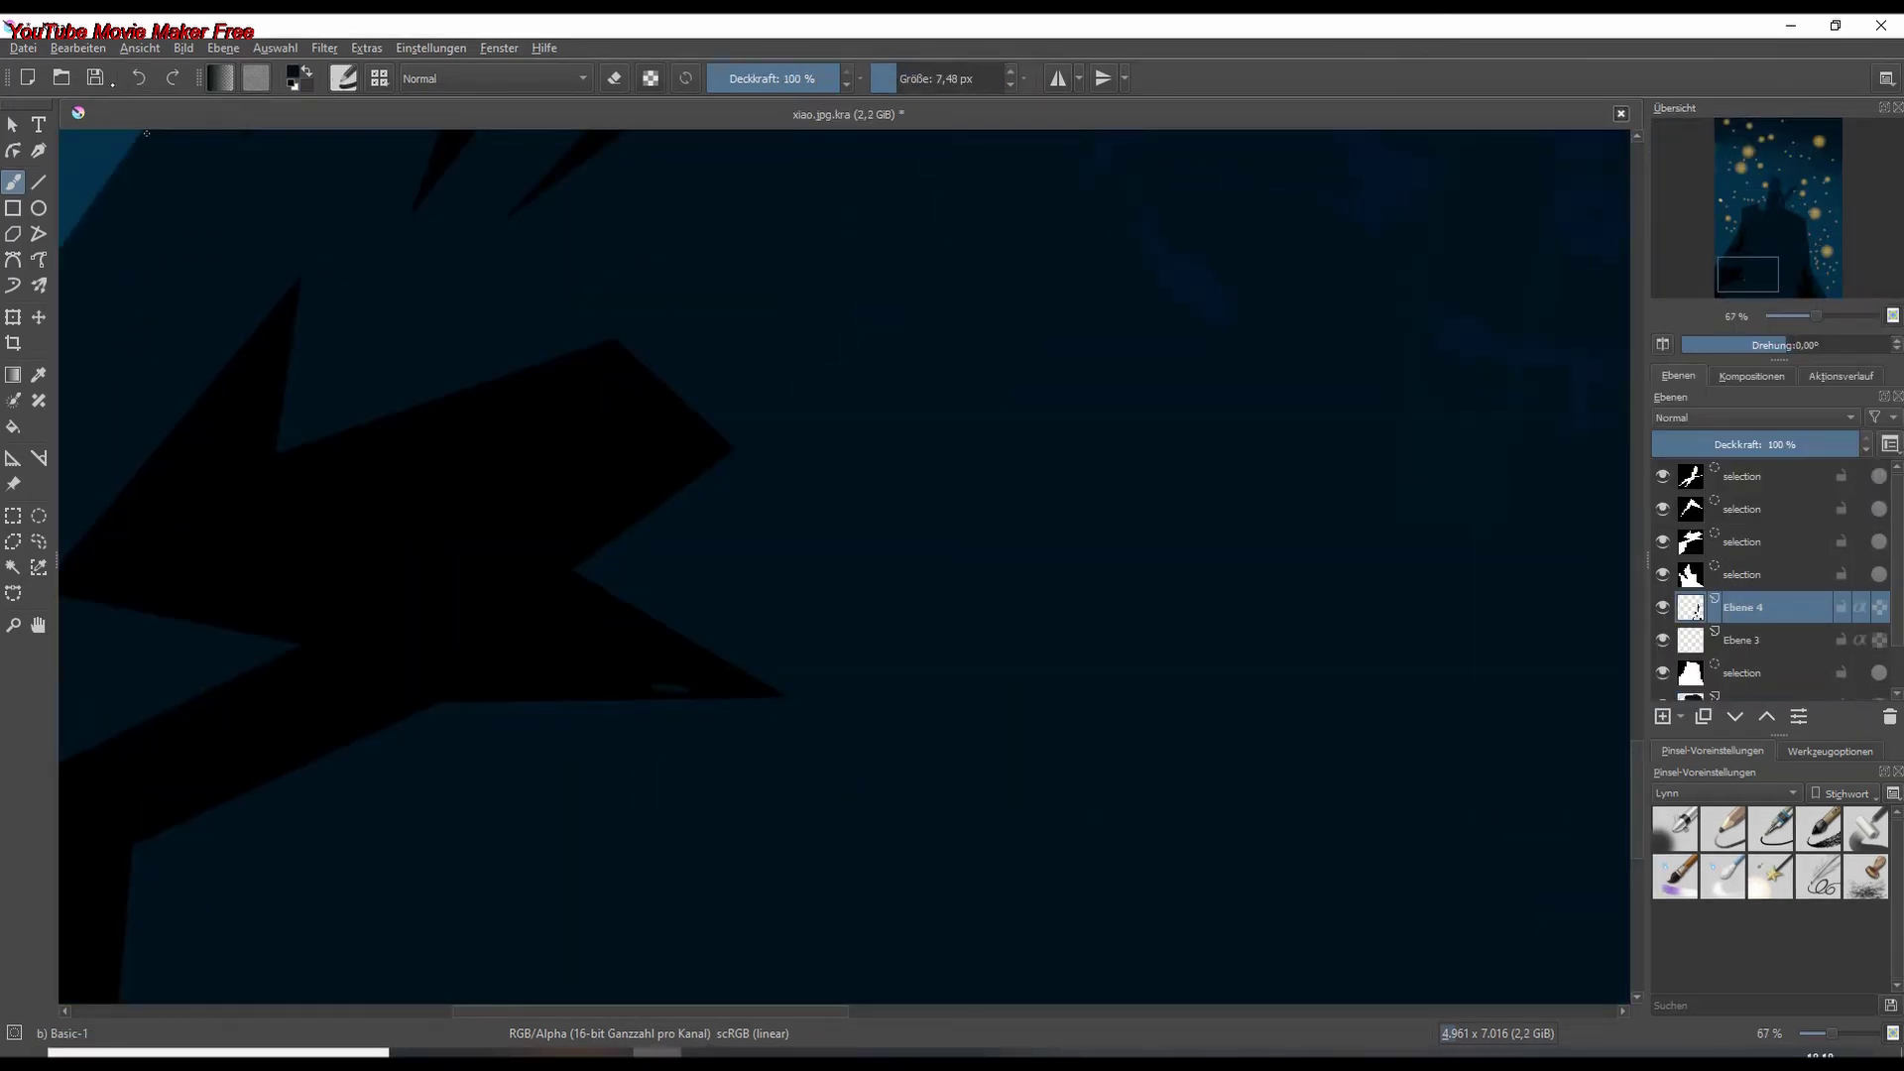
pyautogui.scroll(-6, 929, 744)
# - Delete the four selection masks above the layer Ebene 4
pyautogui.press('pagedown')
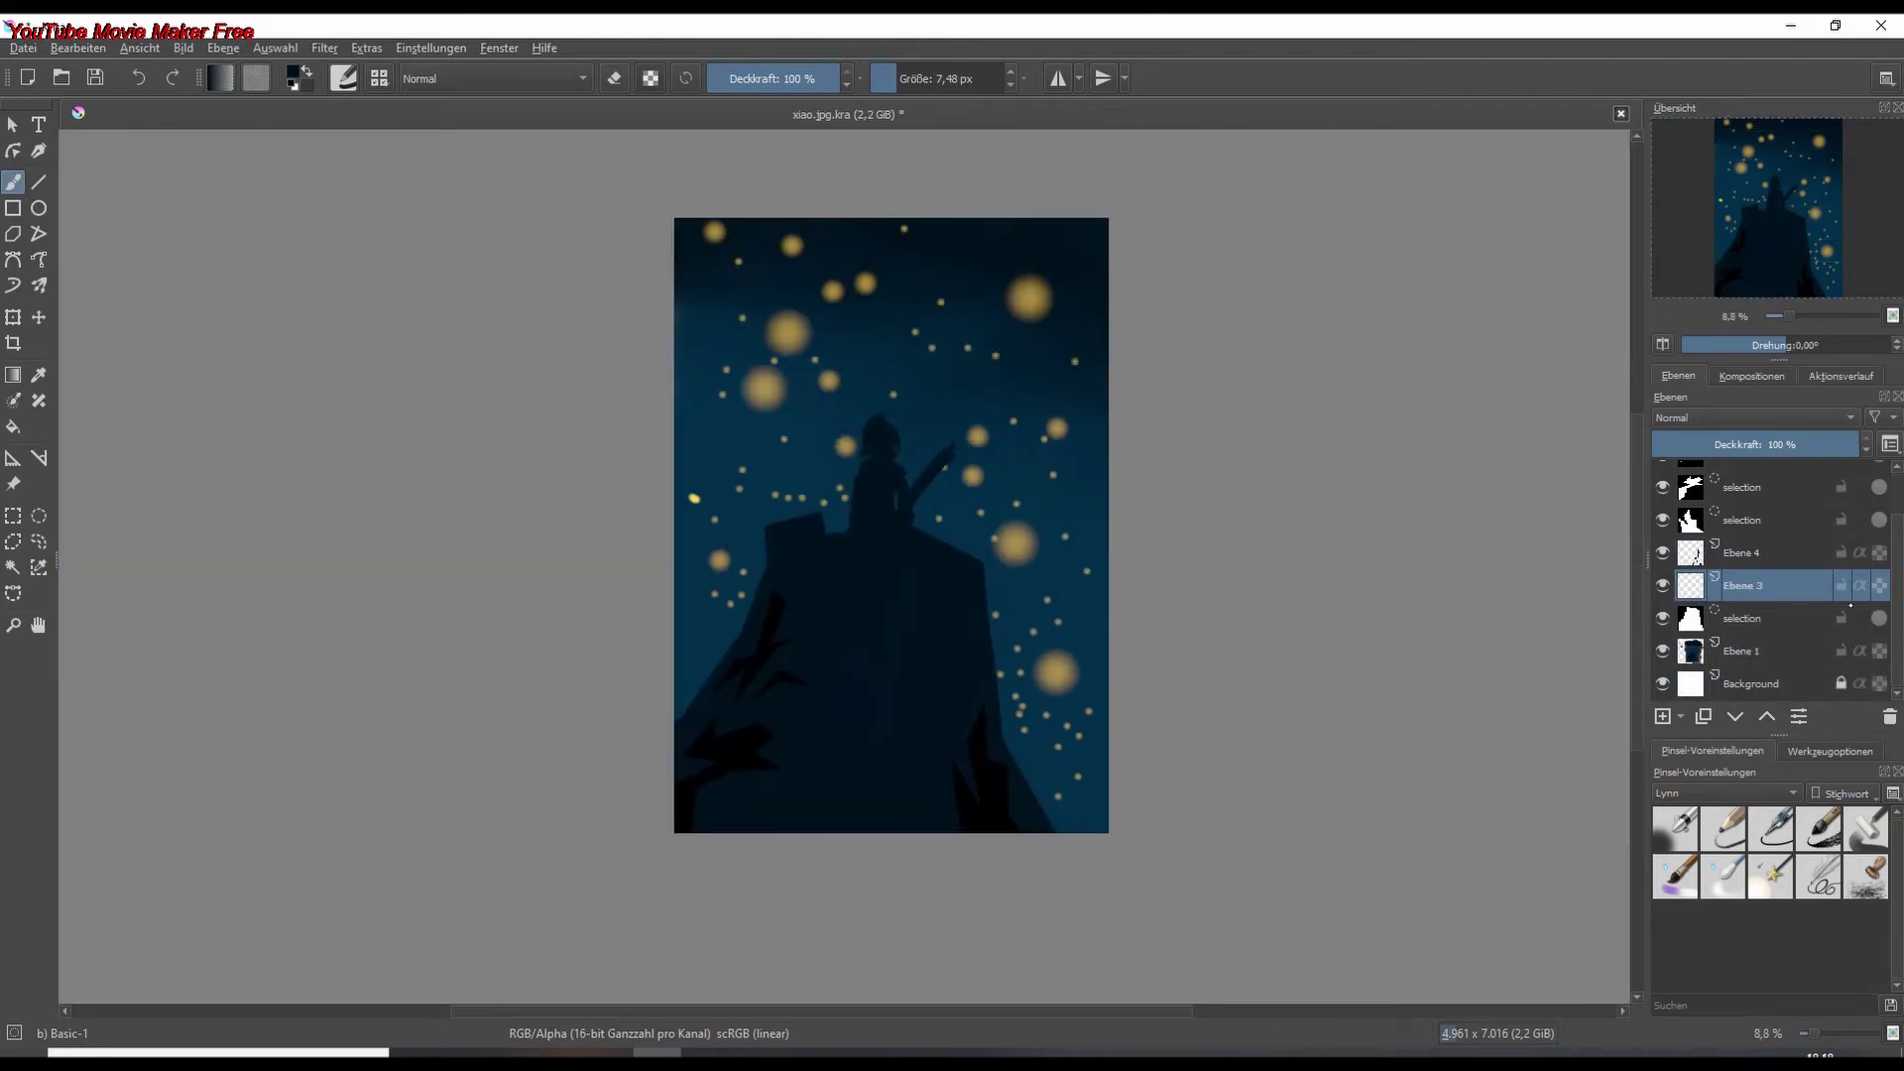
pyautogui.press('pageup')
pyautogui.hotkey('shift', 'Delete')
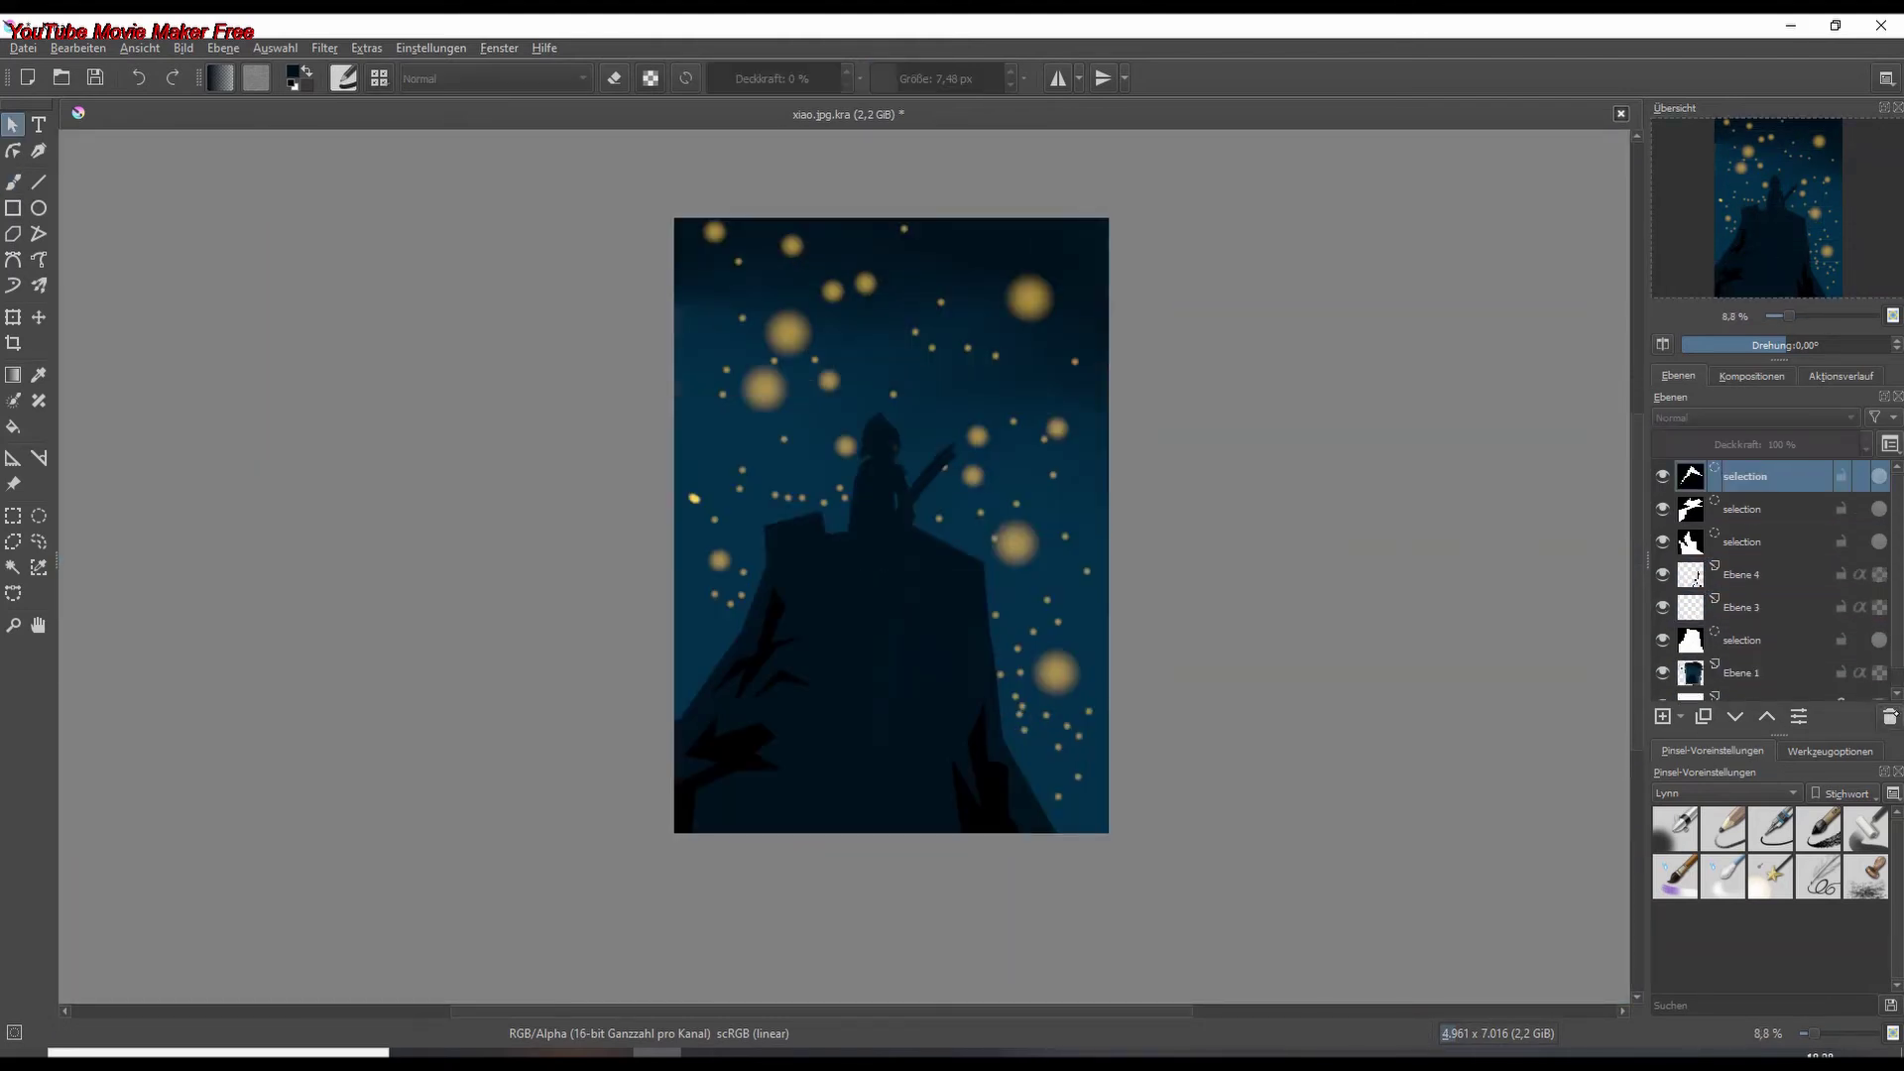
pyautogui.hotkey('shift', 'Delete')
# - Spatter yellow specks over the sky with Texture Splat at 1,000 px, using 52% opacity for some, and add soft lights with Airbrush Soft
pyautogui.click(343, 78)
pyautogui.click(446, 72)
pyautogui.click(466, 170)
pyautogui.click(760, 410)
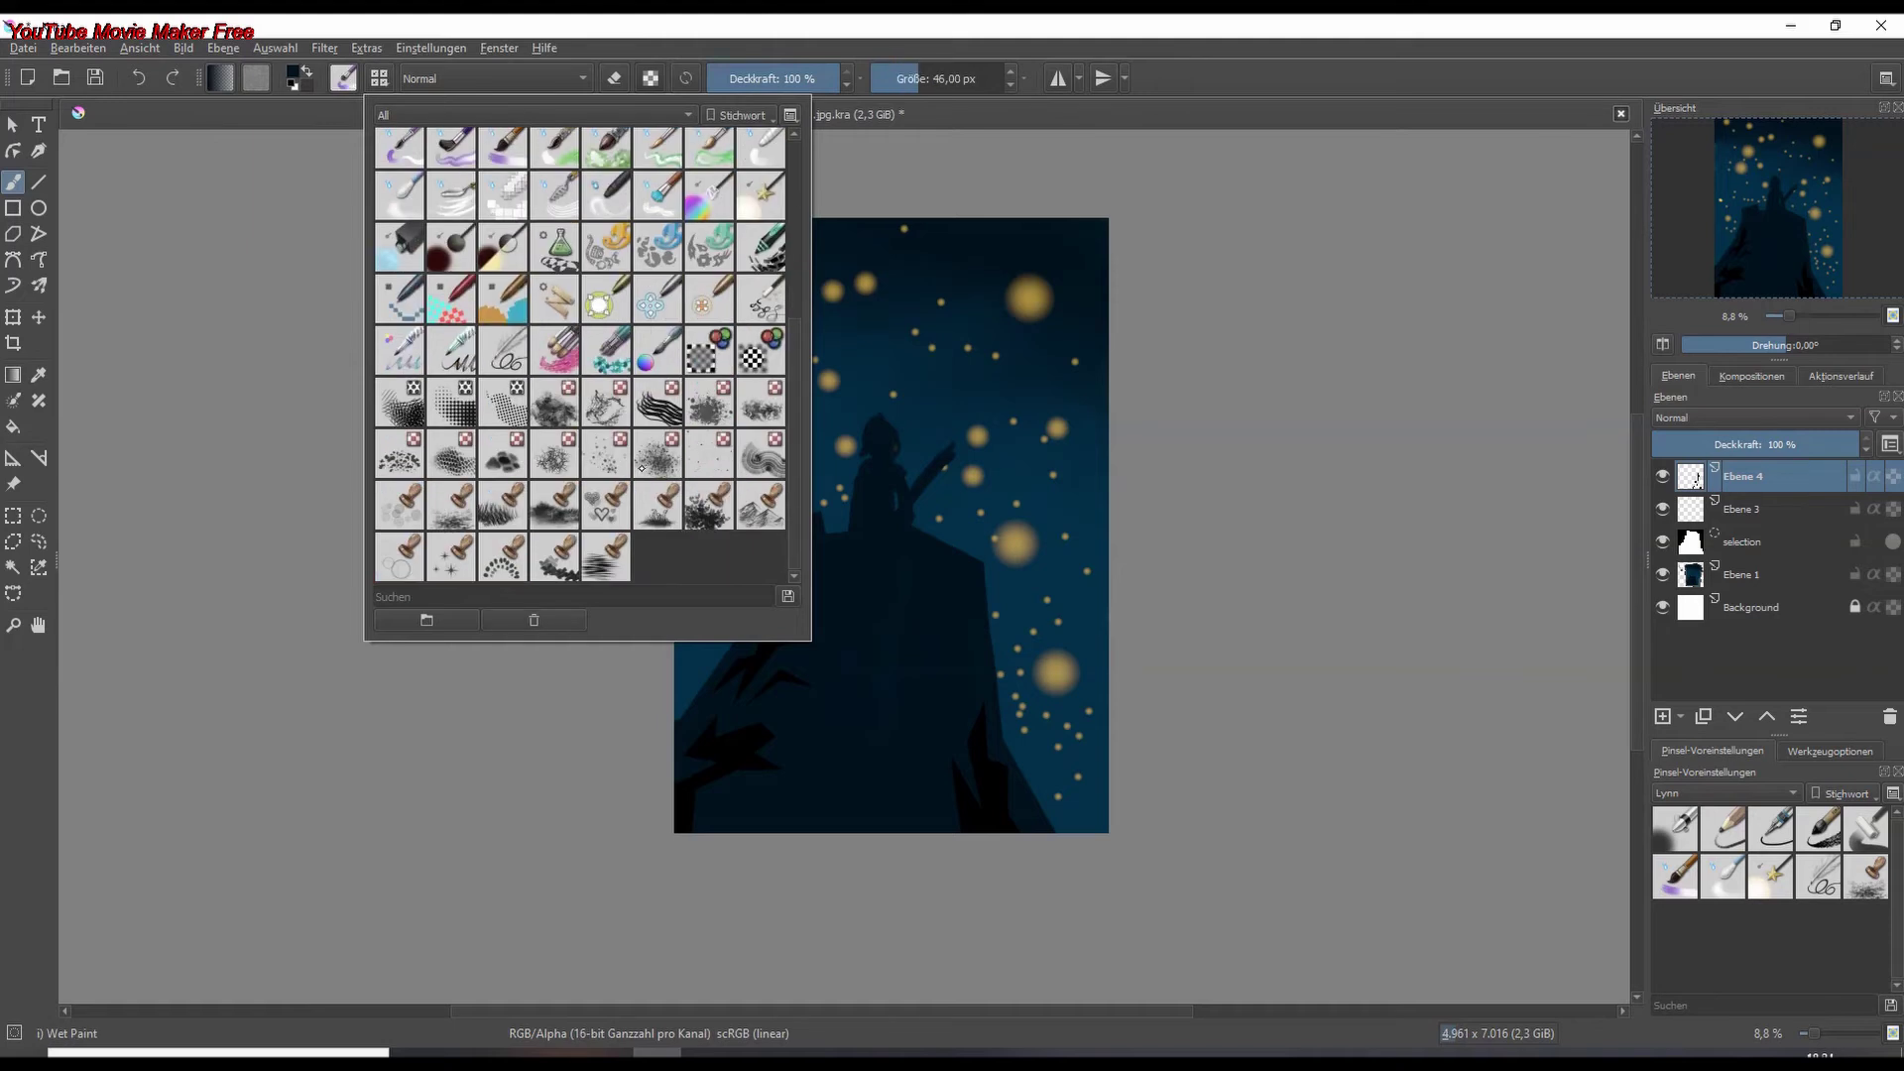
pyautogui.moveTo(869, 436); pyautogui.dragTo(862, 319)
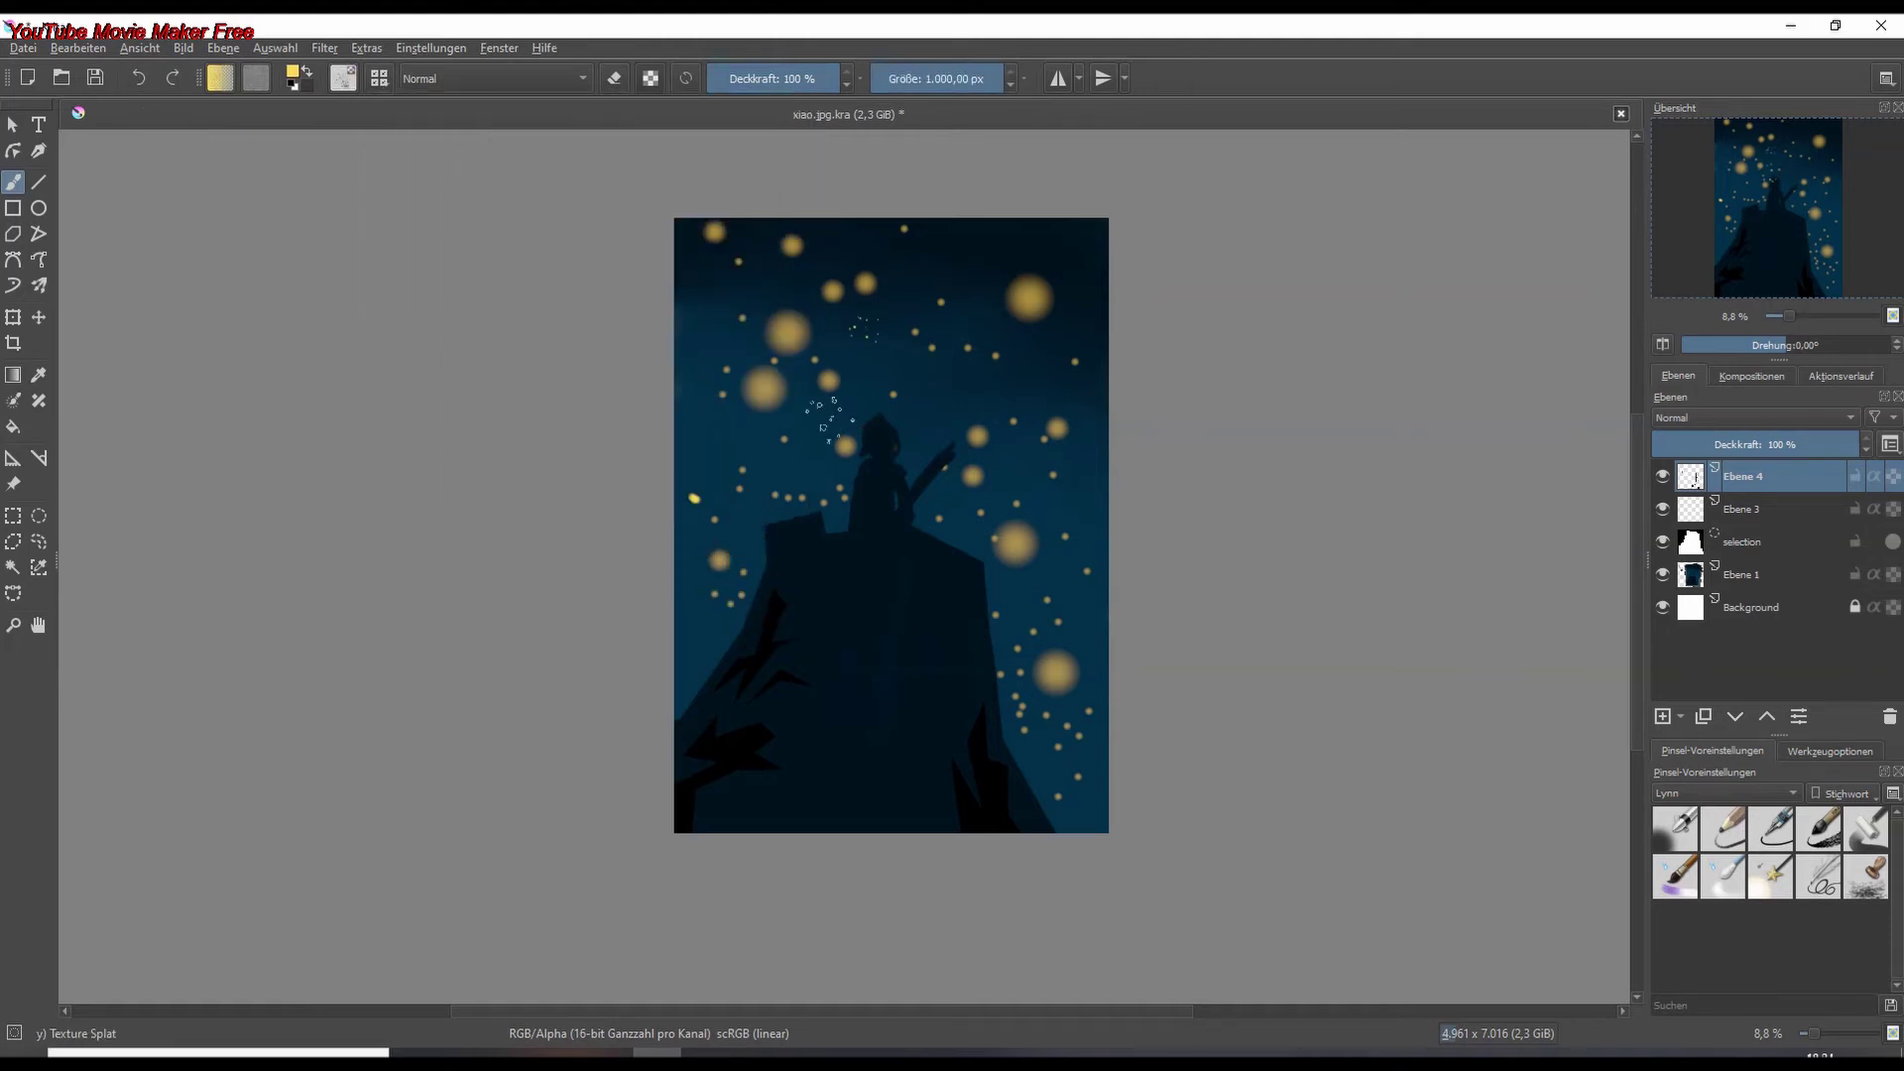
pyautogui.moveTo(828, 416); pyautogui.dragTo(739, 436)
pyautogui.click(788, 81)
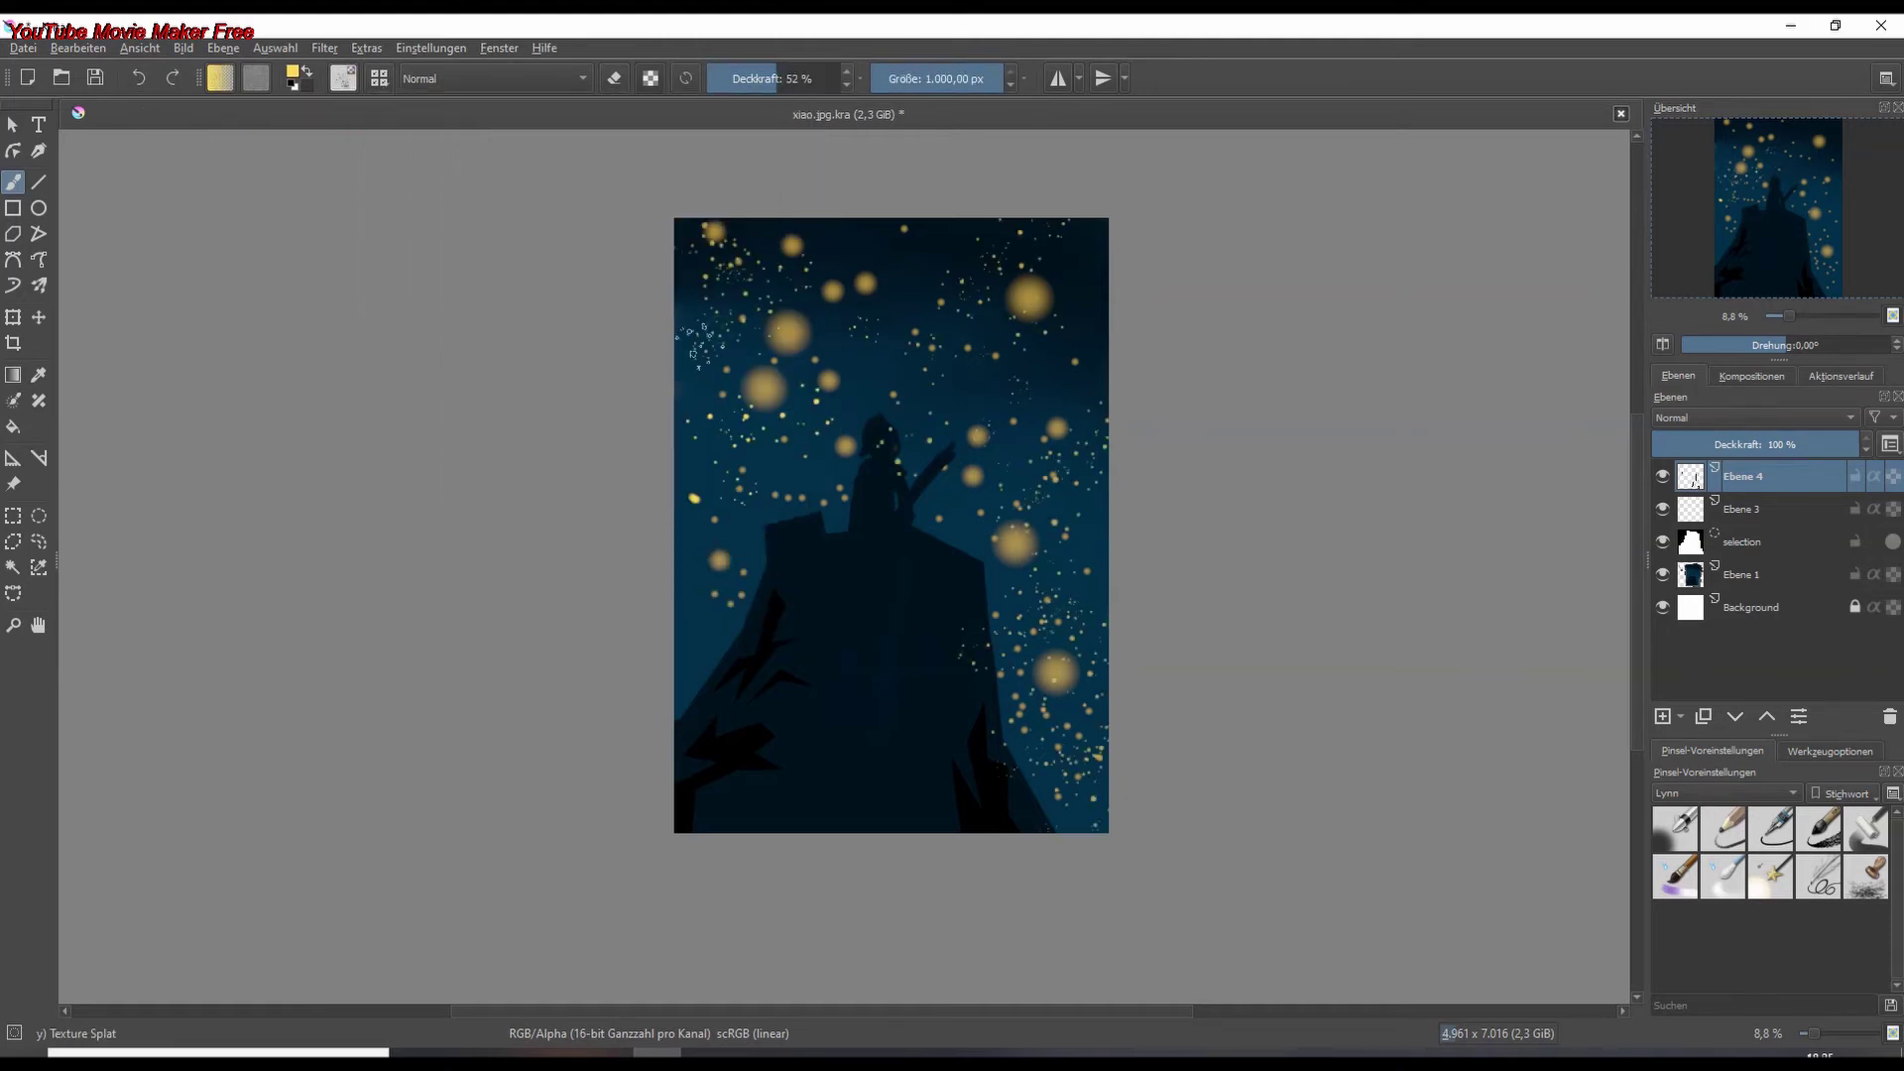
pyautogui.click(343, 79)
pyautogui.click(599, 446)
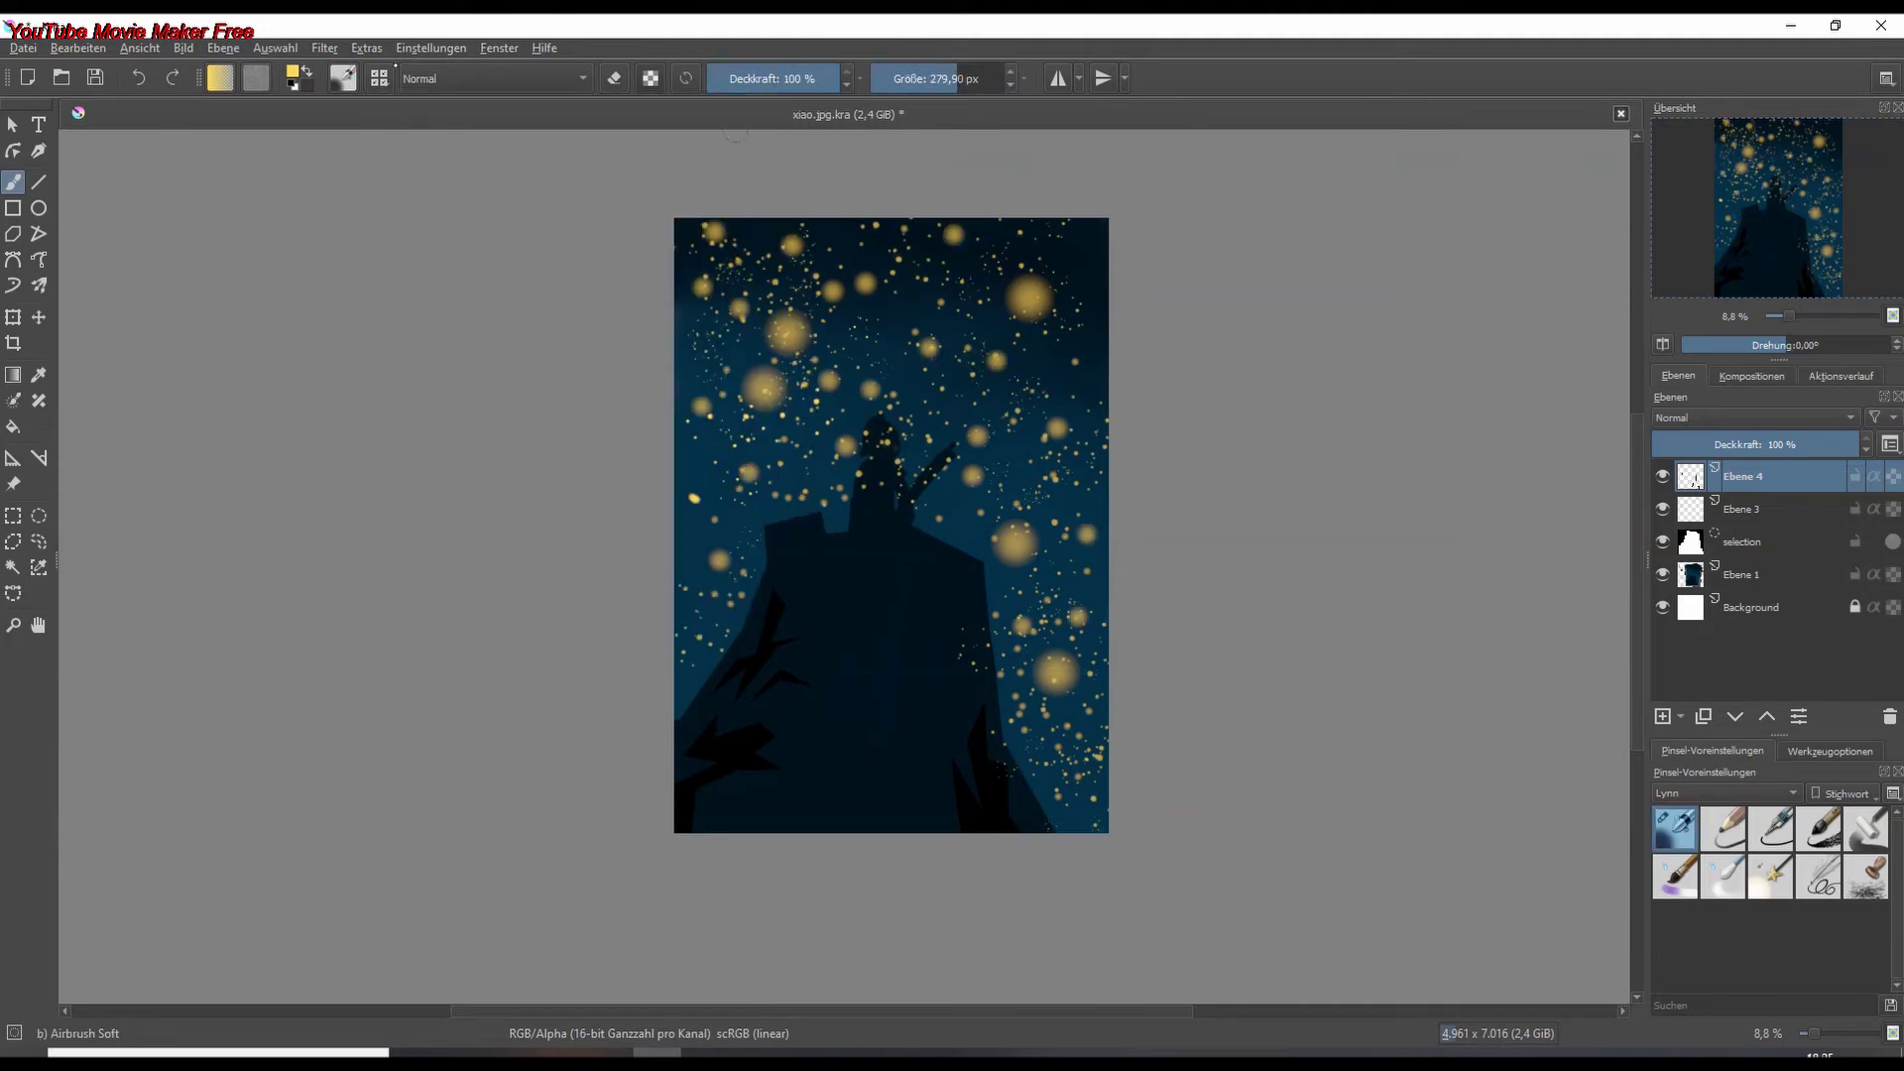
# - Erase the yellow specks lying on the mountain with the Eraser Soft brush at 122.21 px
pyautogui.press('e')
pyautogui.scroll(5, 735, 132)
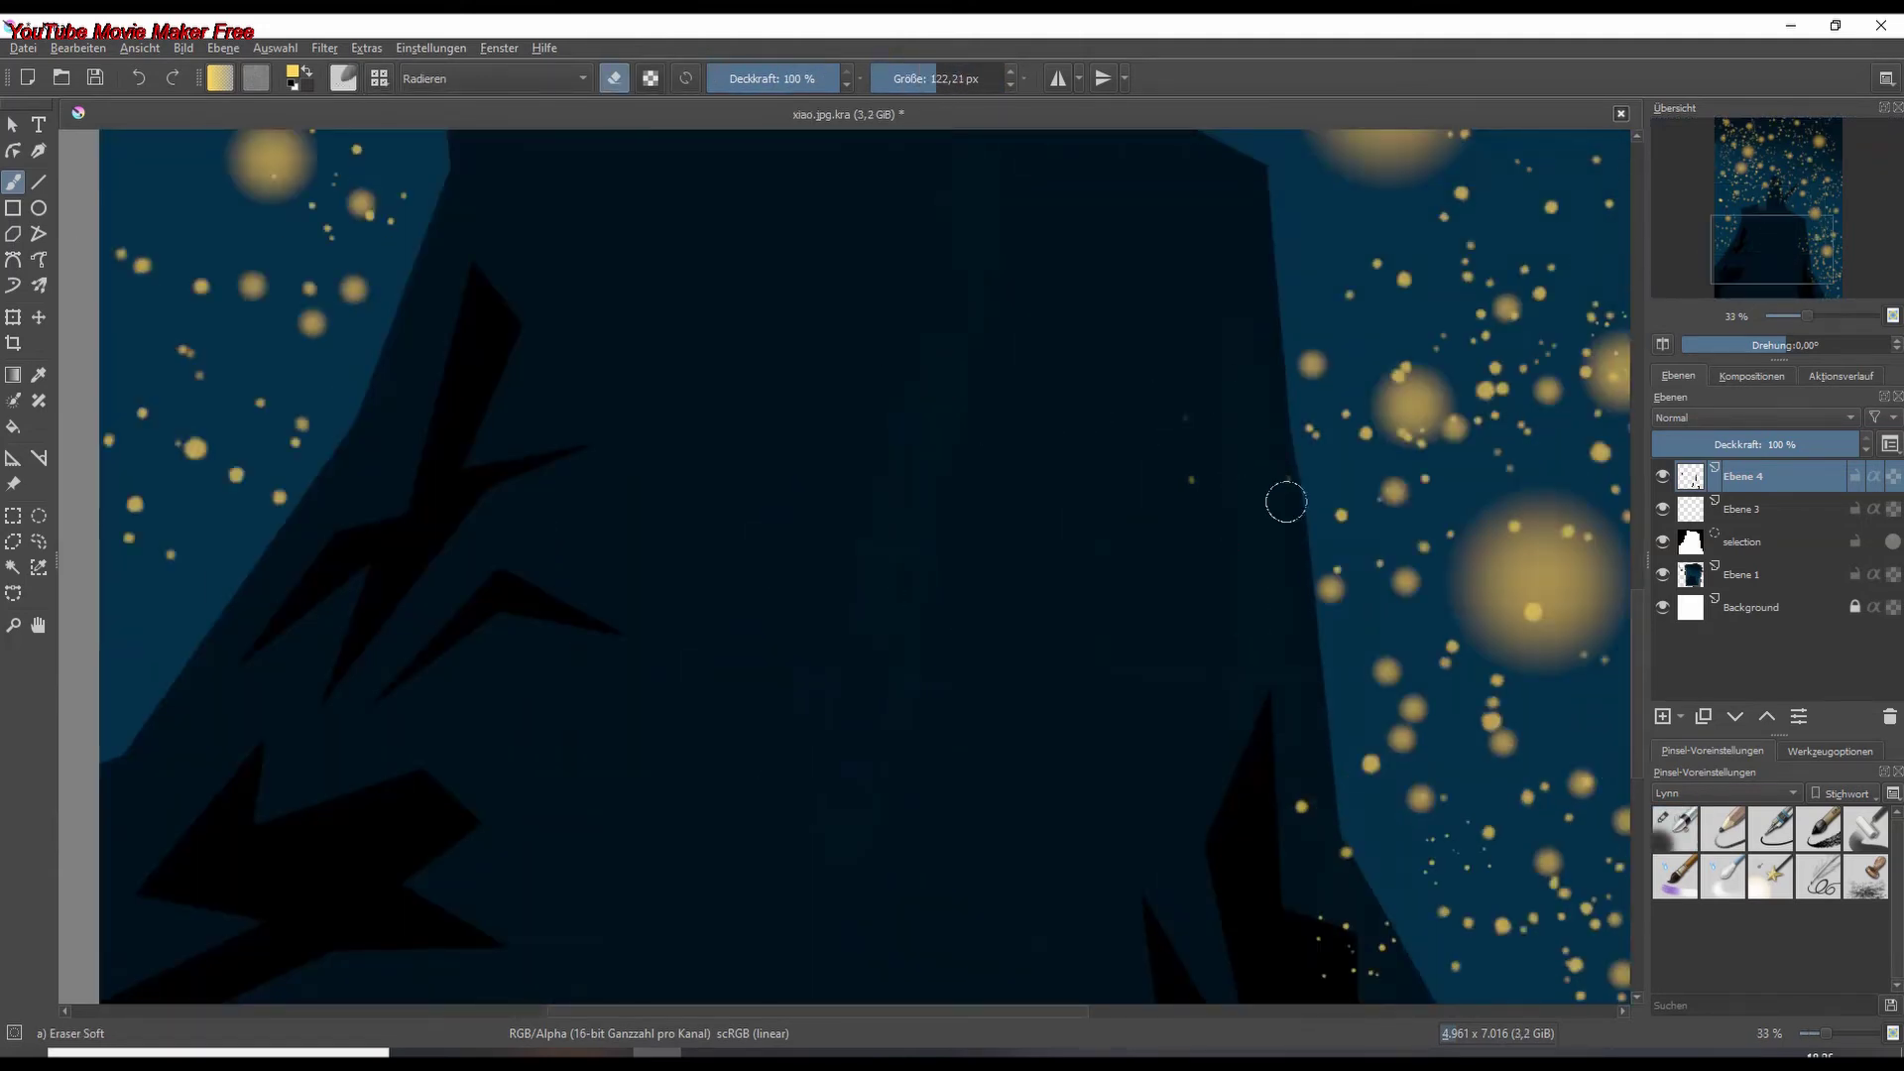
pyautogui.scroll(-3, 1225, 359)
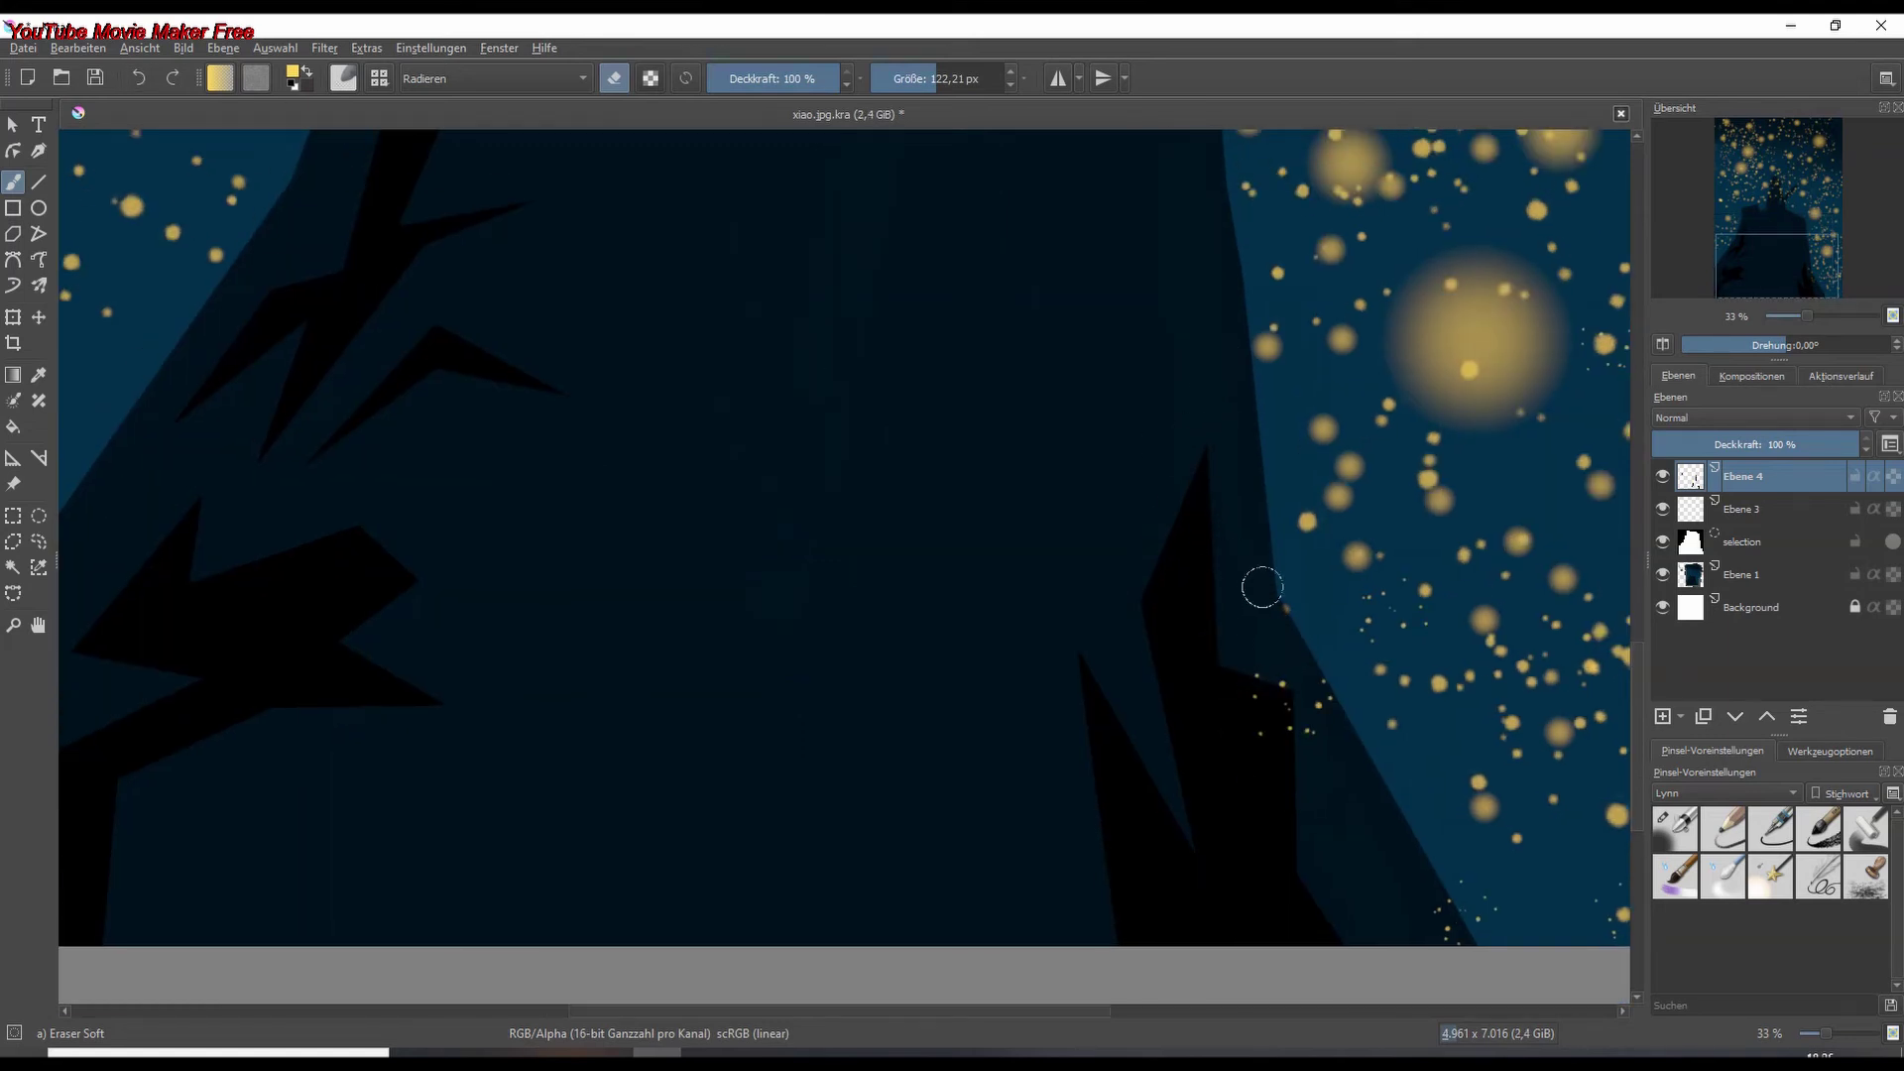
pyautogui.scroll(-5, 1432, 922)
pyautogui.scroll(3, 1007, 252)
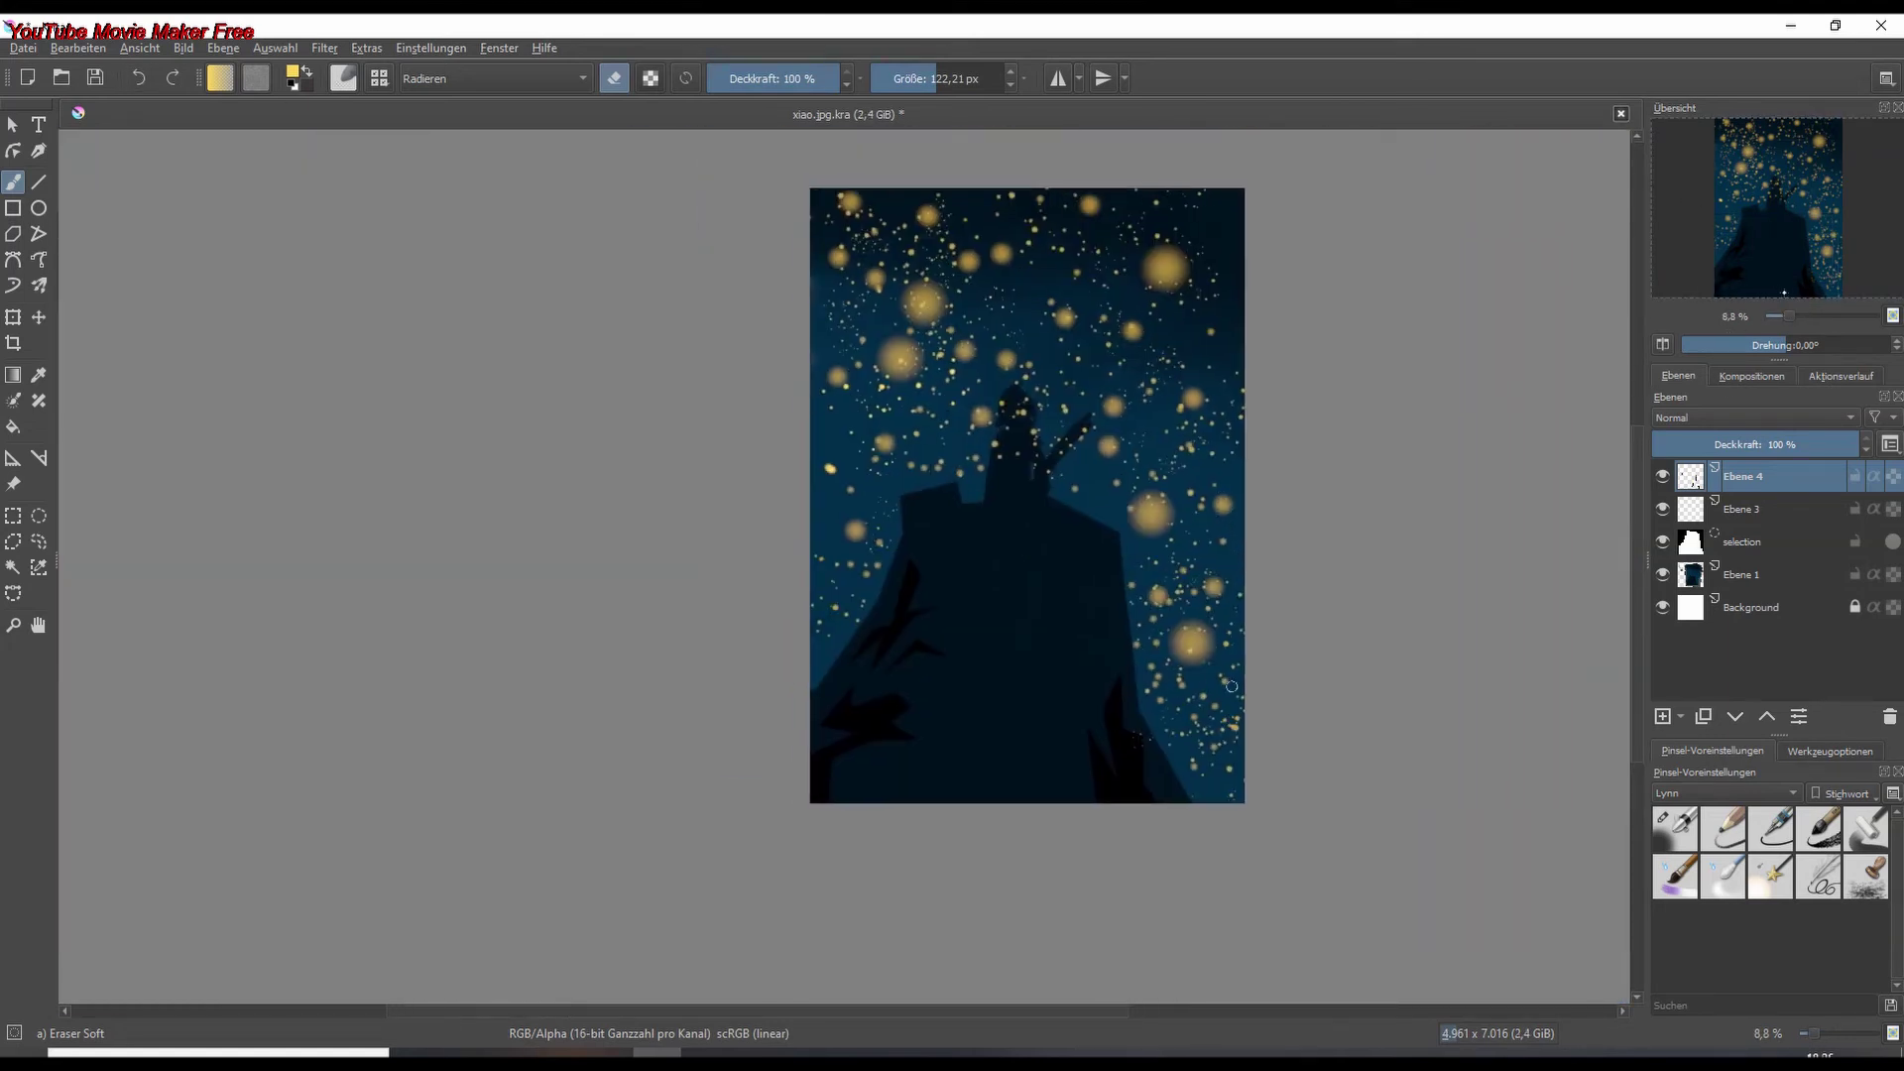
# - Paint over the remaining yellow specks on the mountain and figure with the Basic-1 brush at 7.48 px and 16.71 px
pyautogui.click(343, 79)
pyautogui.click(562, 140)
pyautogui.scroll(7, 1222, 820)
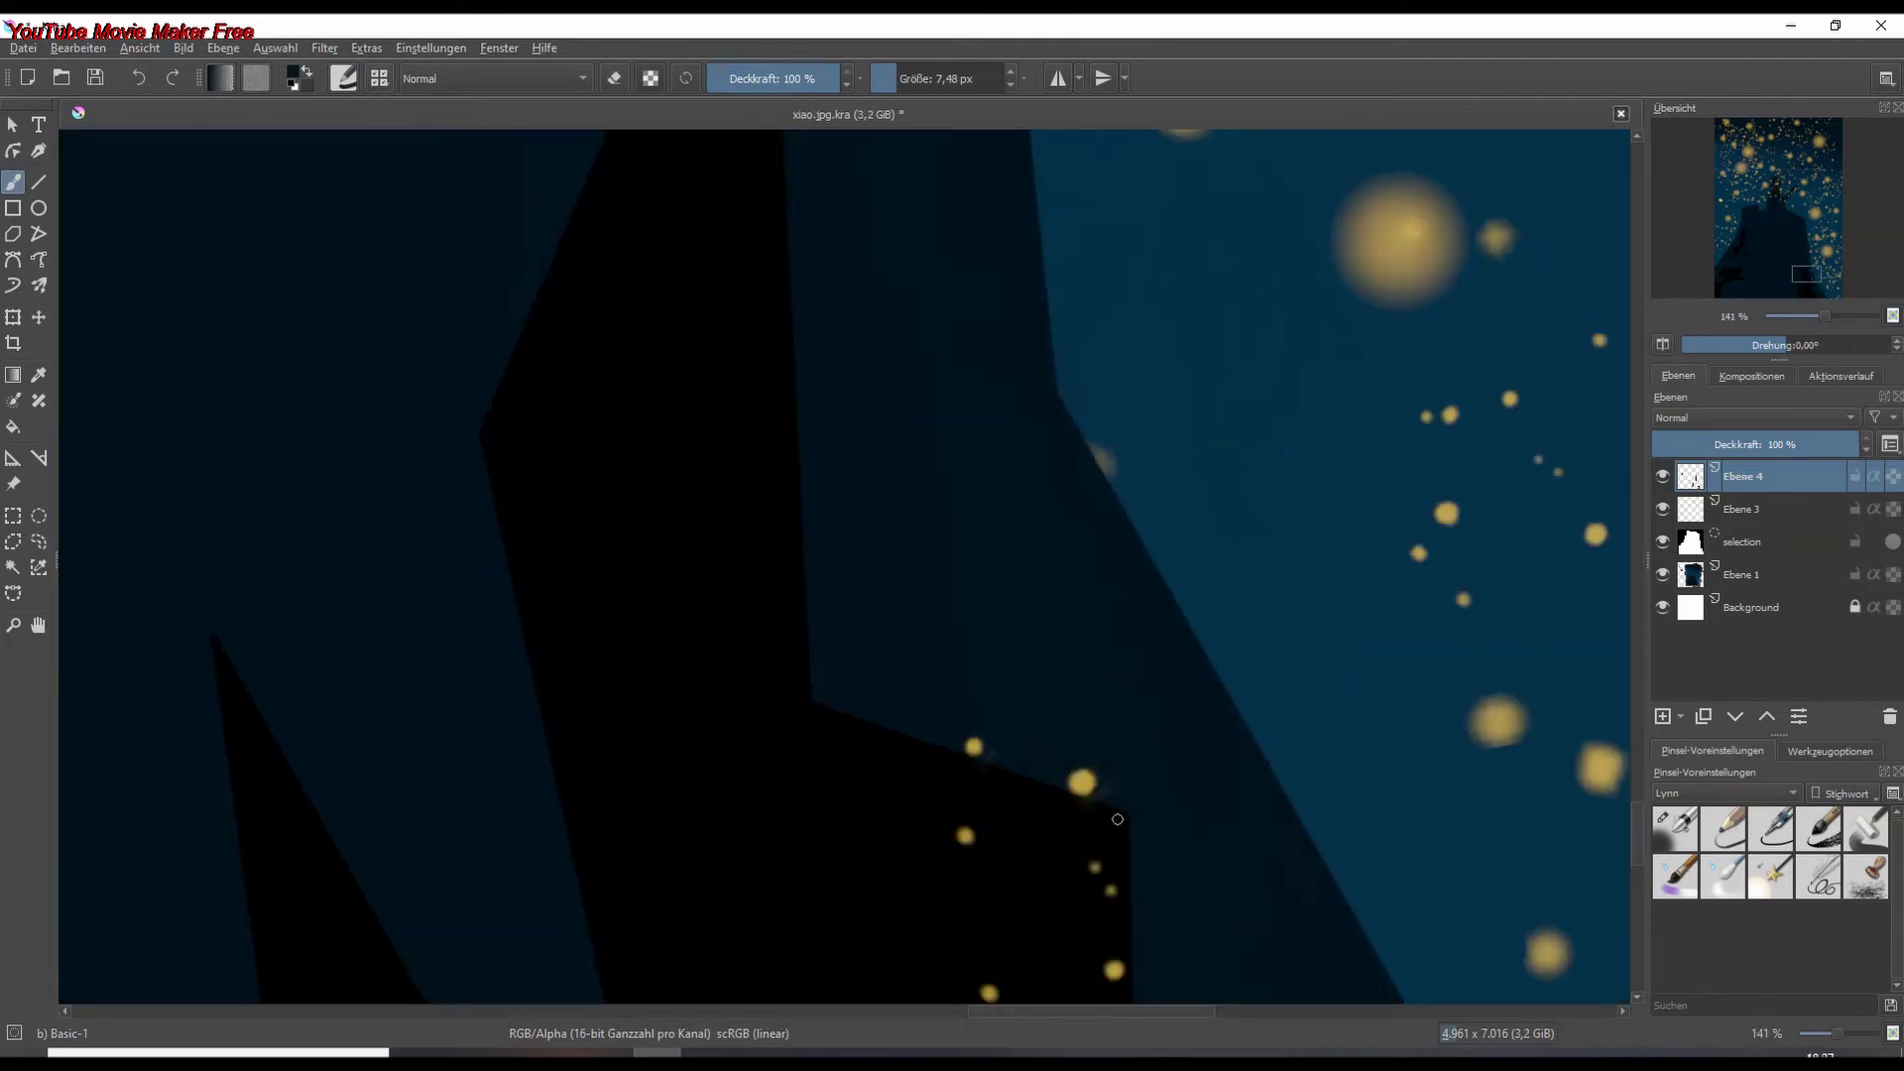
pyautogui.moveTo(1096, 777); pyautogui.dragTo(843, 504)
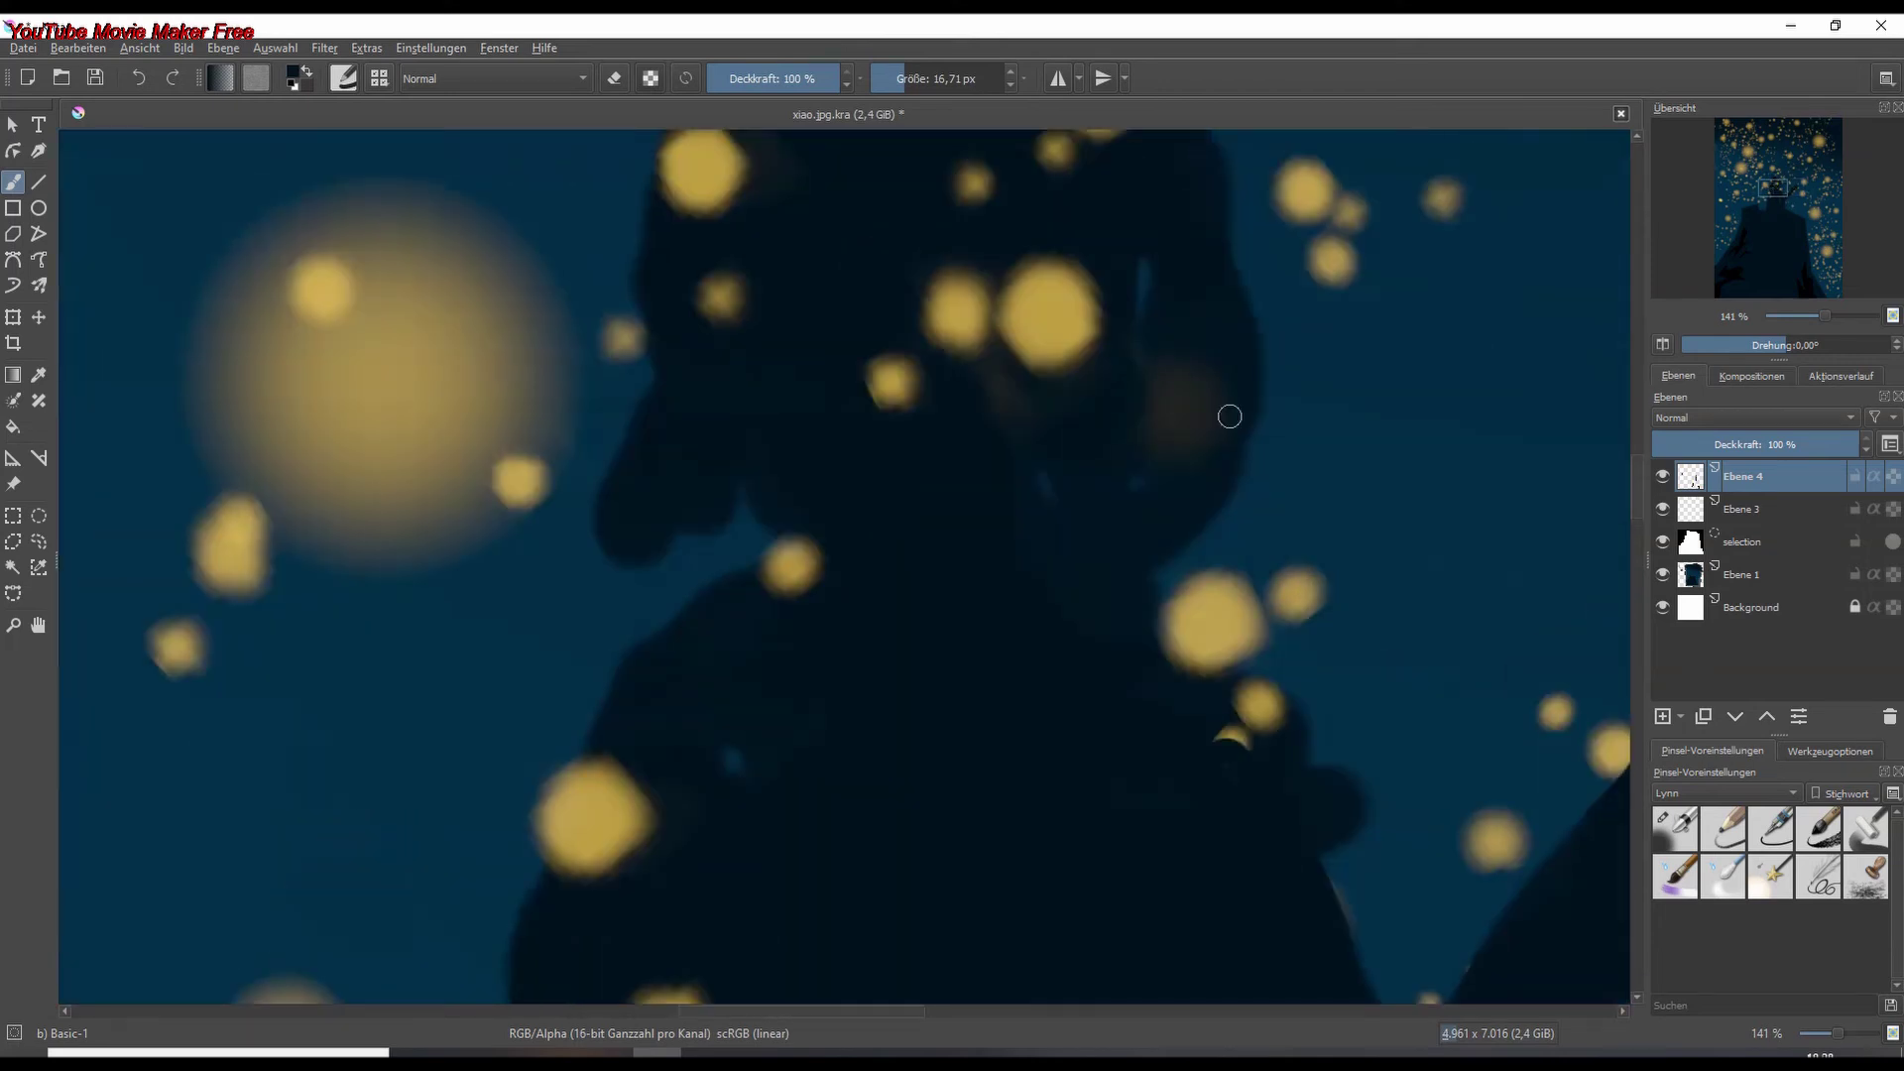
pyautogui.moveTo(1229, 416)
pyautogui.mouseDown()
pyautogui.moveTo(1220, 689)
pyautogui.moveTo(1013, 522)
pyautogui.moveTo(980, 330)
pyautogui.moveTo(794, 621)
pyautogui.mouseUp()
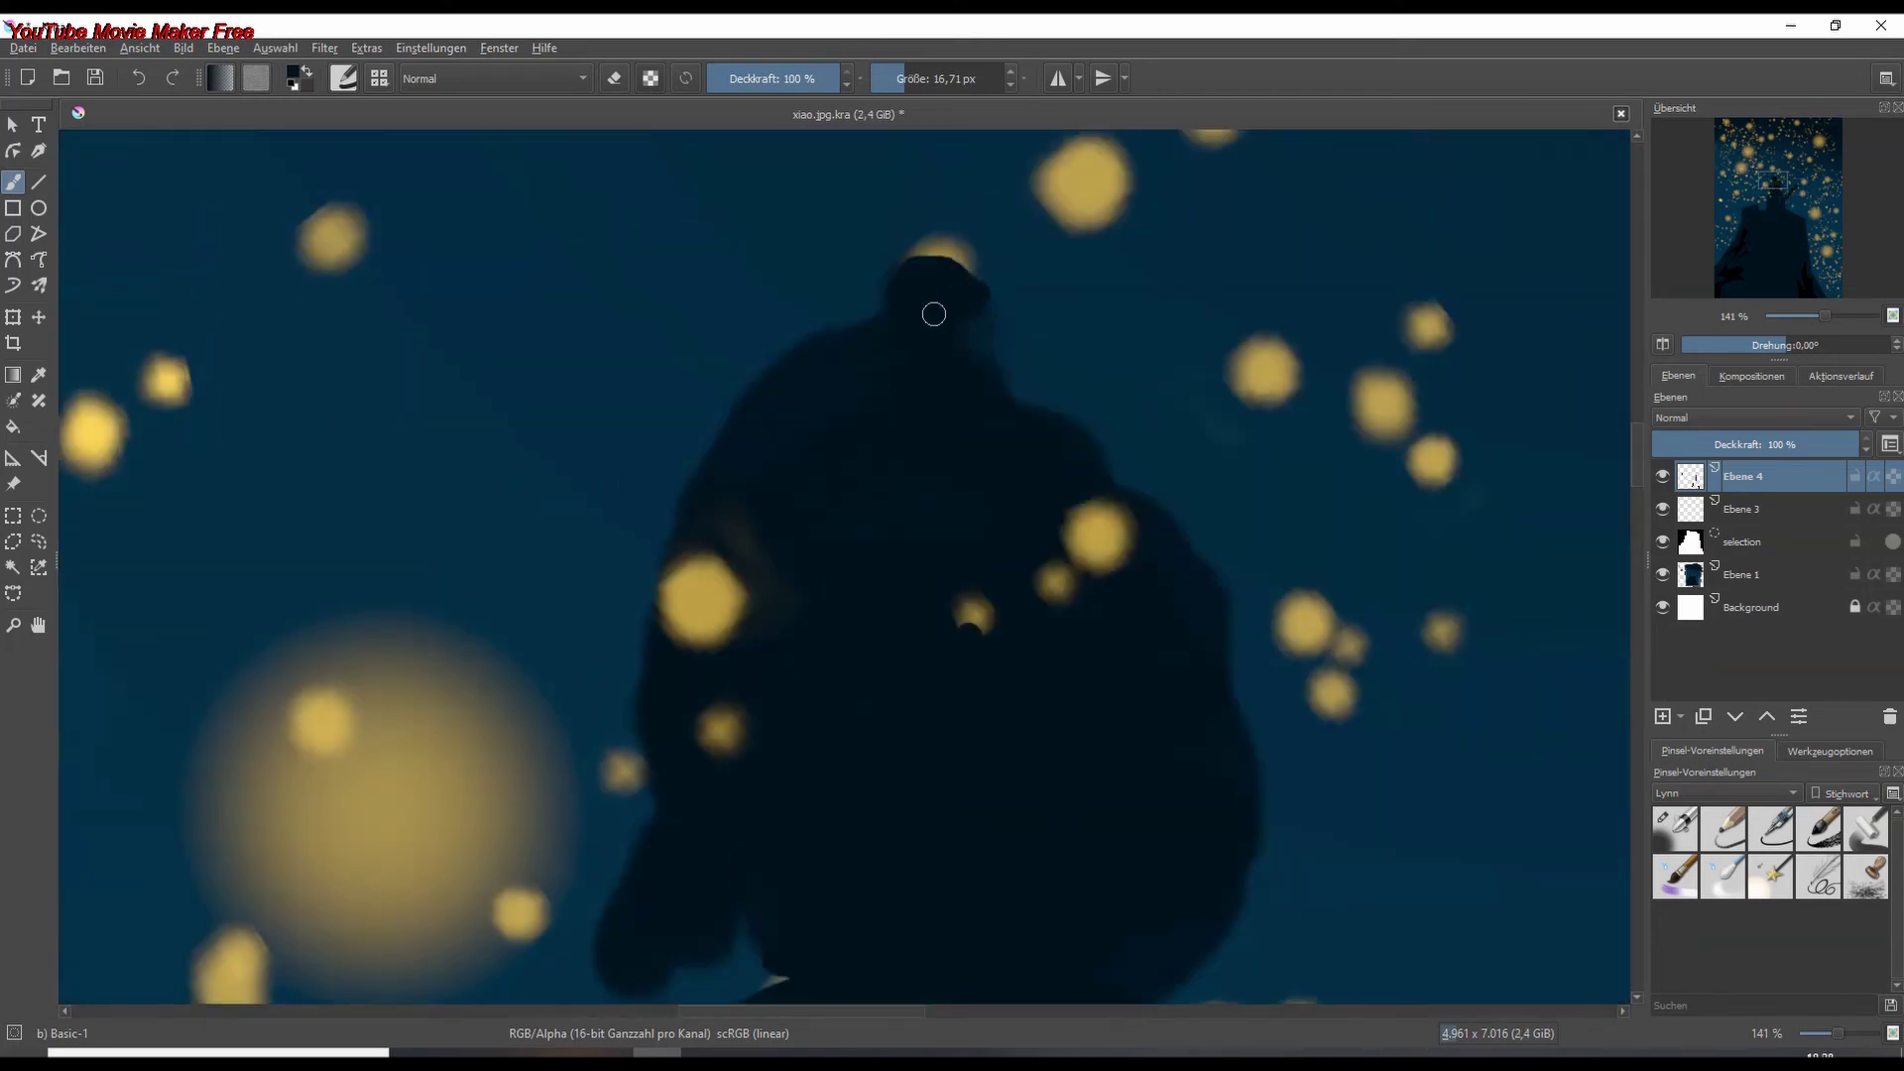
pyautogui.moveTo(934, 314)
pyautogui.mouseDown()
pyautogui.moveTo(772, 611)
pyautogui.moveTo(691, 539)
pyautogui.moveTo(720, 741)
pyautogui.moveTo(1117, 544)
pyautogui.mouseUp()
pyautogui.scroll(-5, 1024, 296)
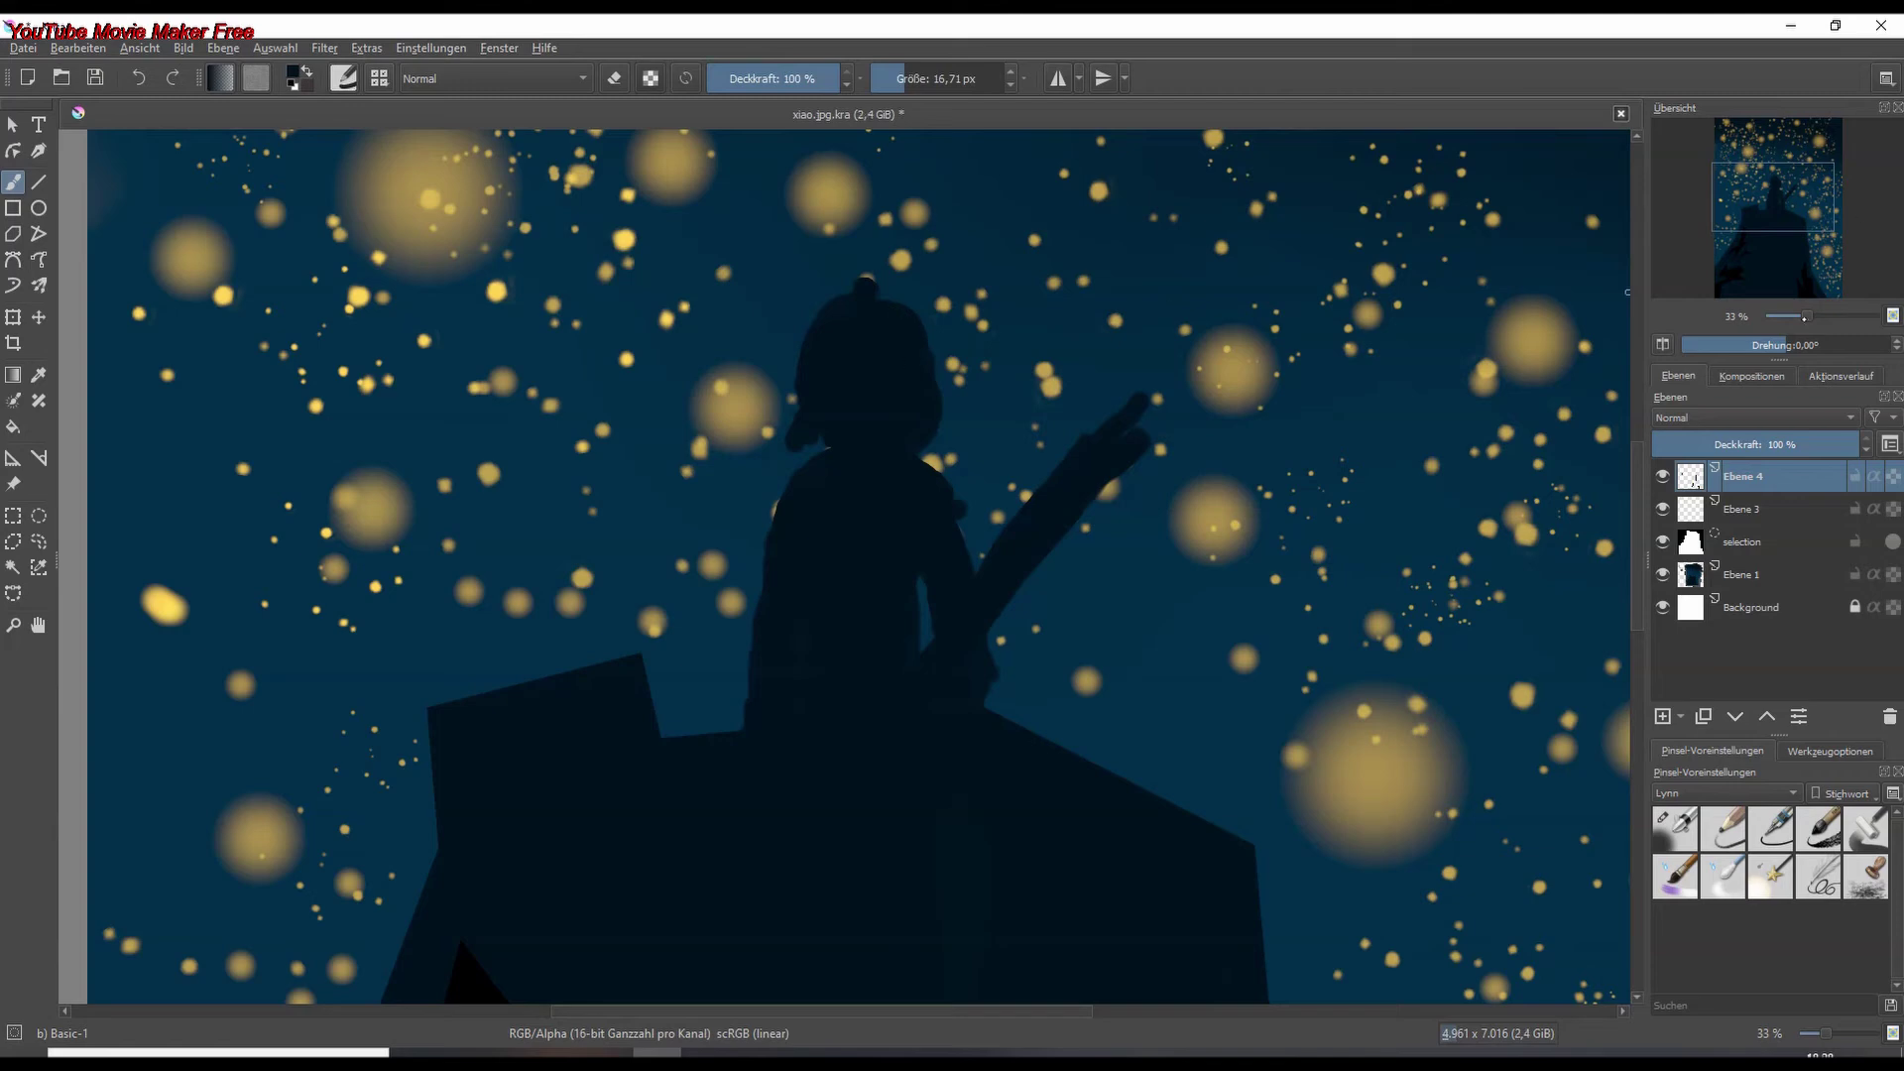
# - Select the layer Ebene 1 and choose the Stamp Floor brush preset
pyautogui.scroll(-3, 858, 565)
pyautogui.click(1742, 574)
pyautogui.press('F6')
pyautogui.click(554, 462)
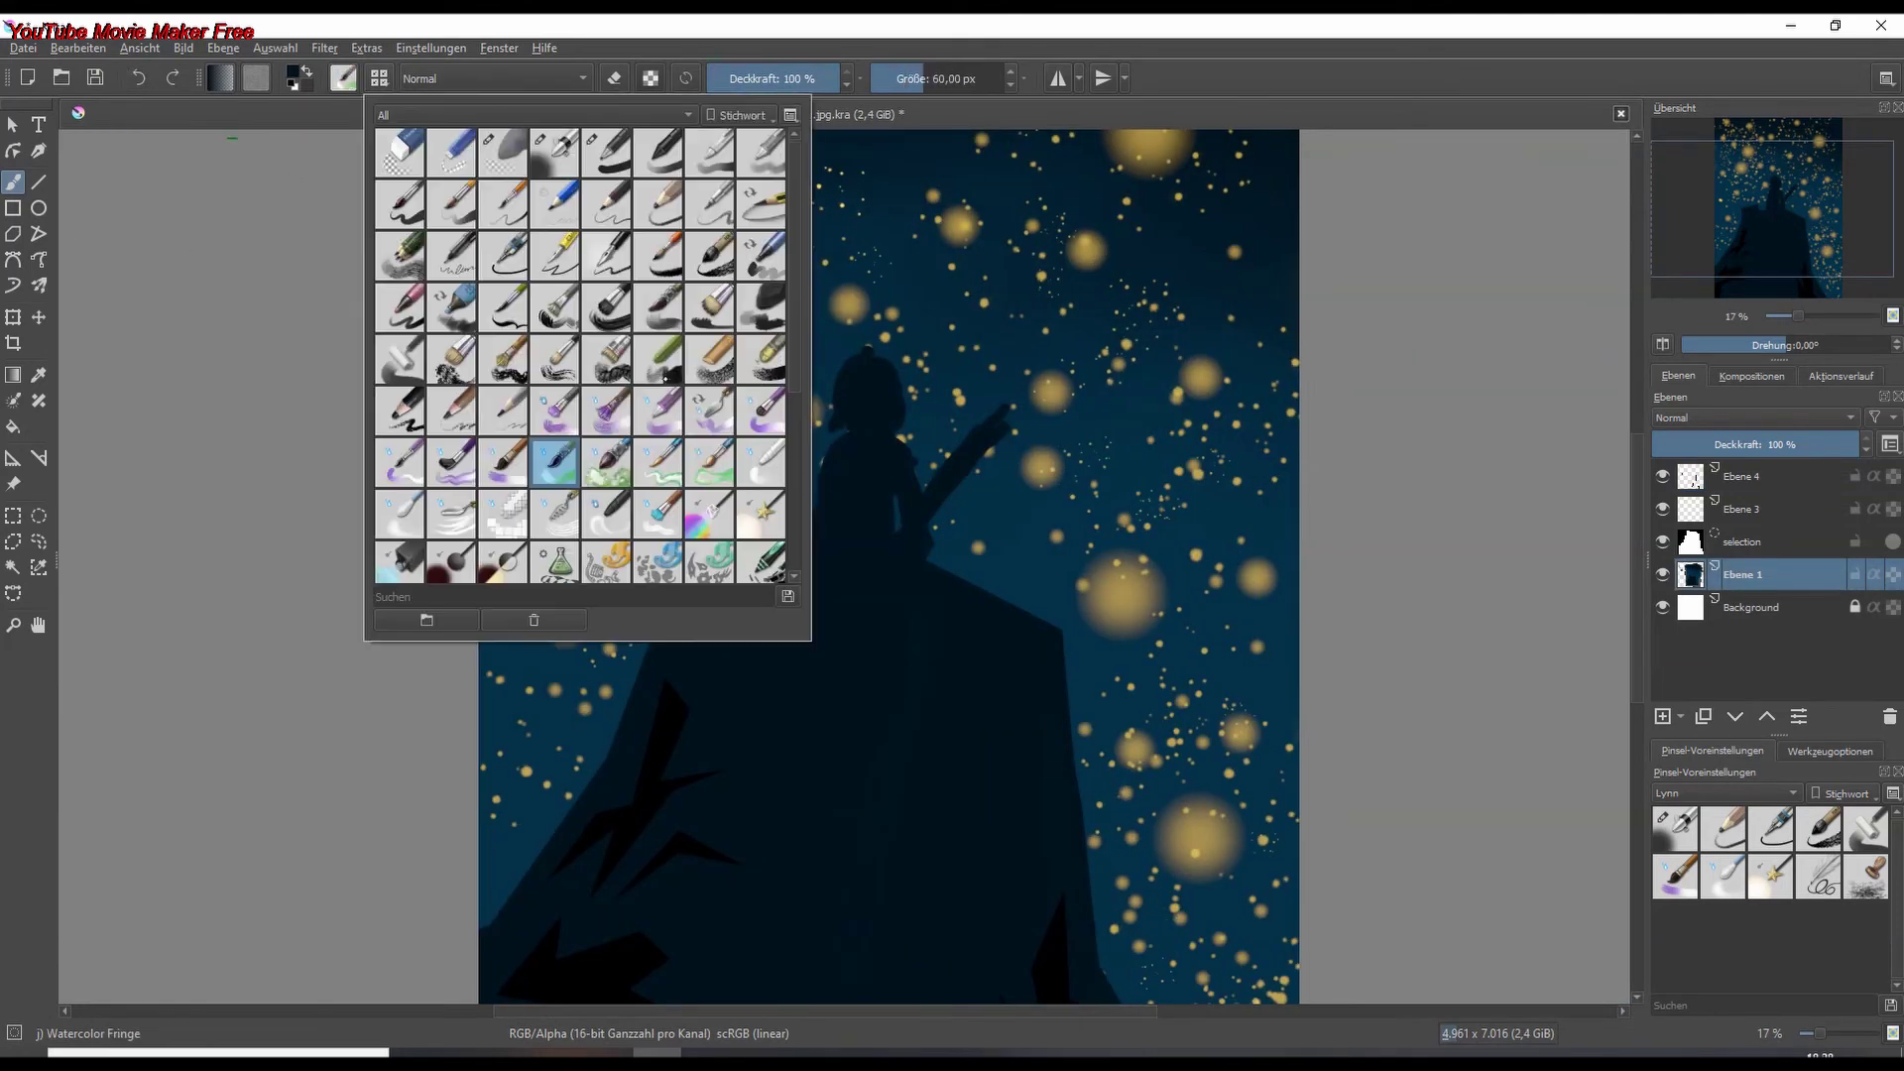
pyautogui.scroll(-5, 665, 377)
pyautogui.click(452, 504)
# - Show the advanced color selector docker (Erweiterter Farbwähler)
pyautogui.click(430, 48)
pyautogui.moveTo(535, 188)
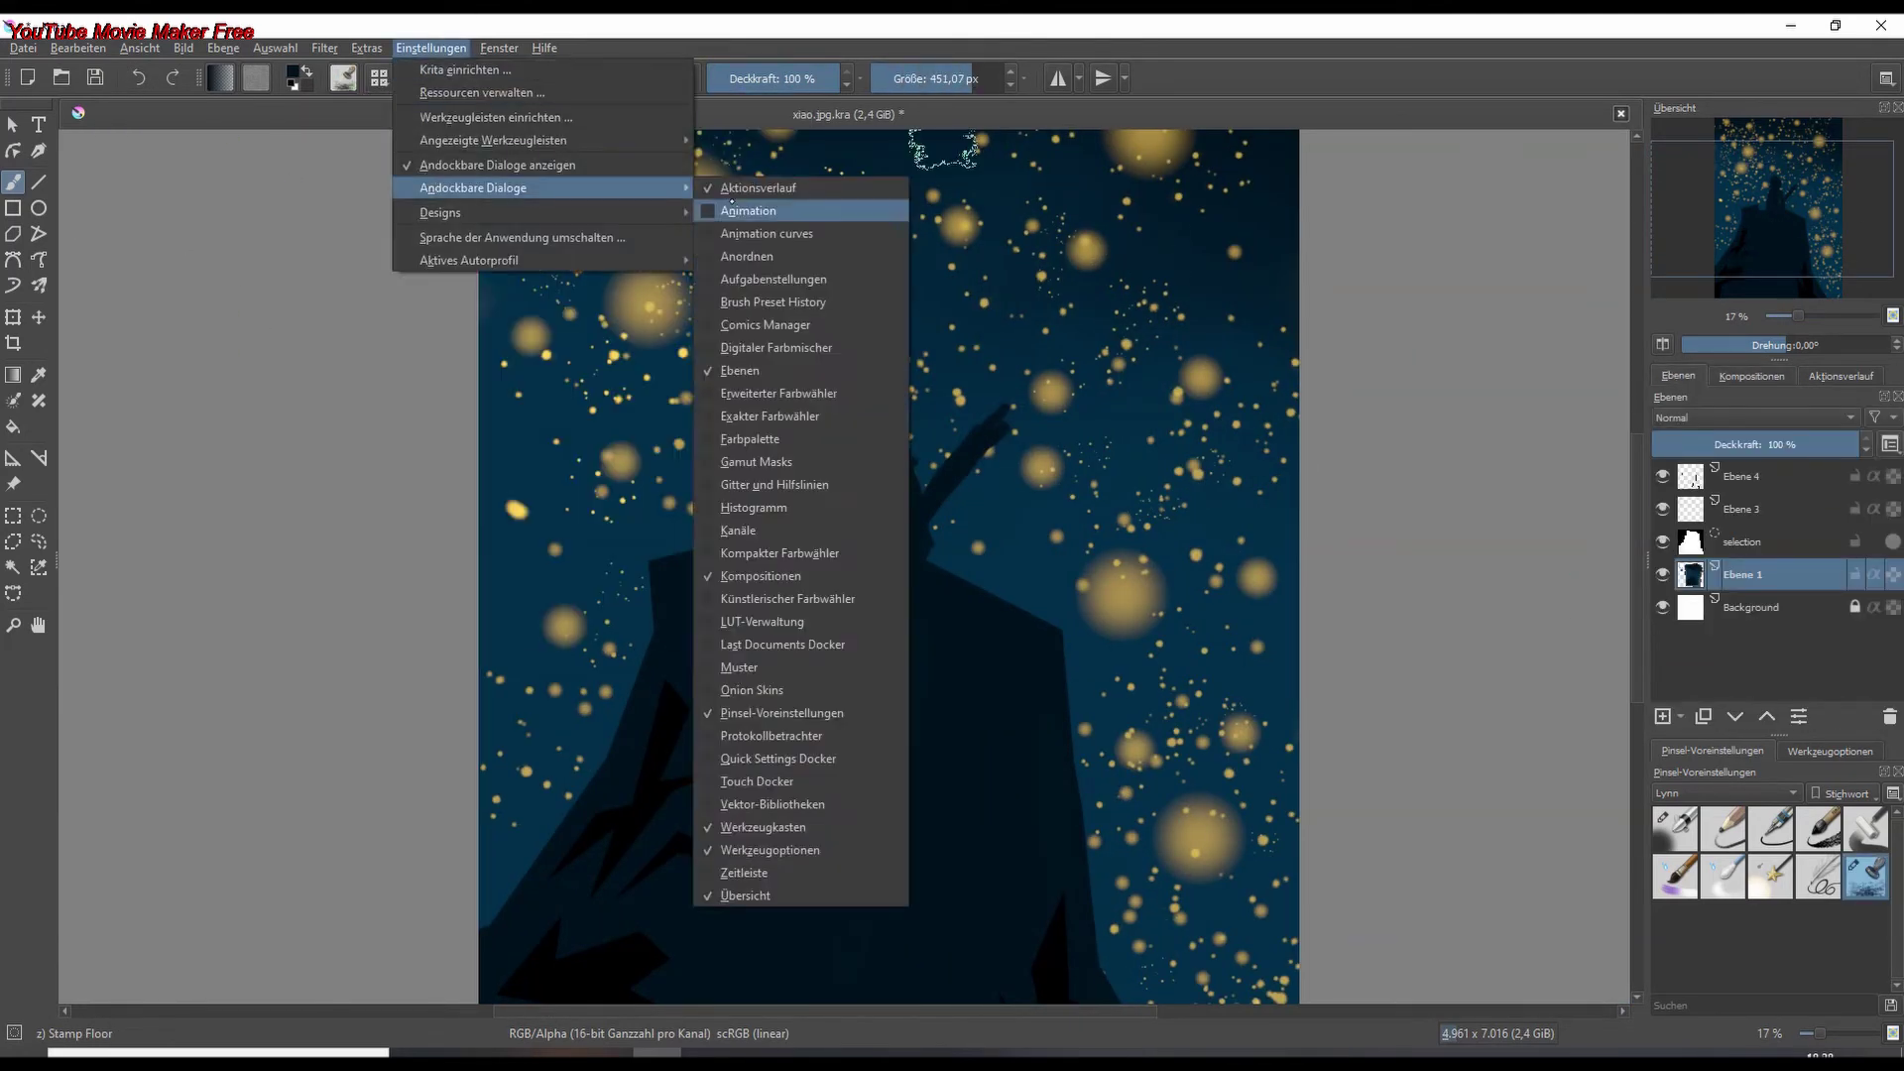
pyautogui.click(777, 347)
pyautogui.click(430, 48)
pyautogui.click(750, 416)
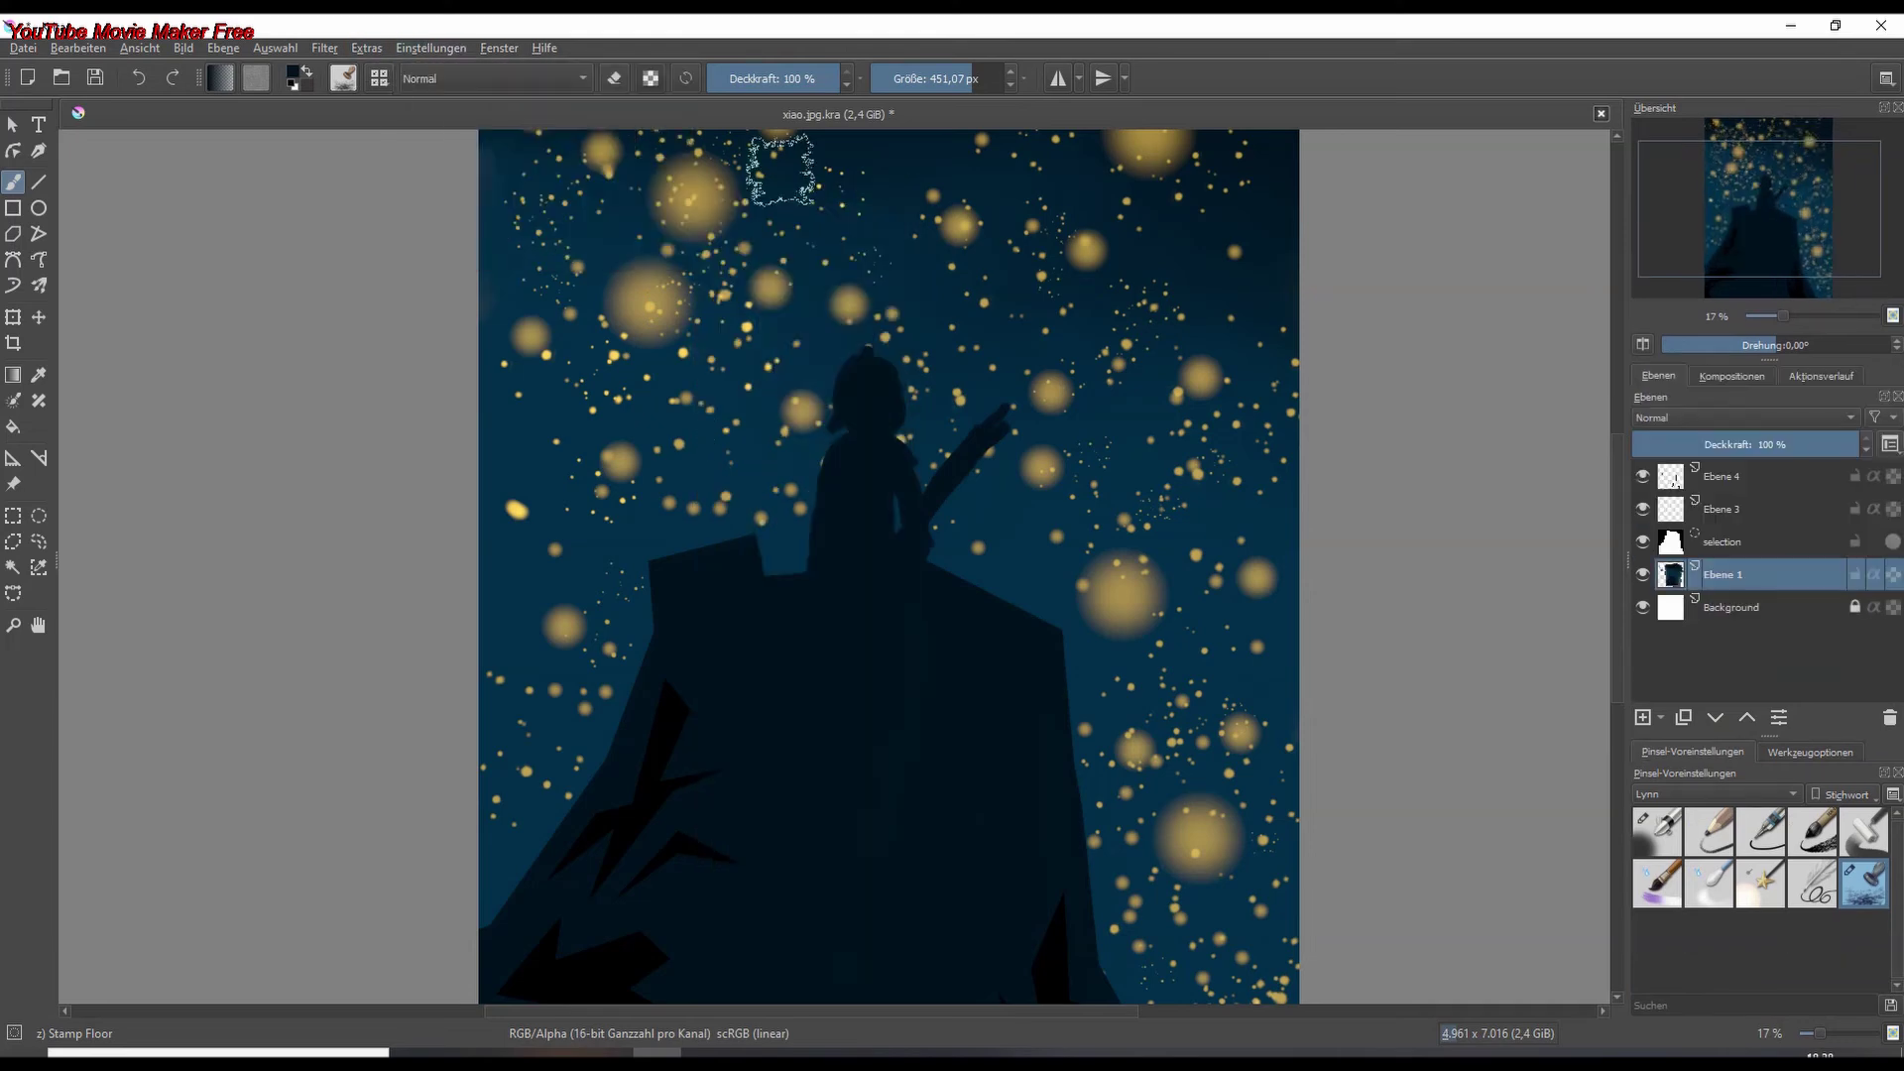
pyautogui.click(430, 47)
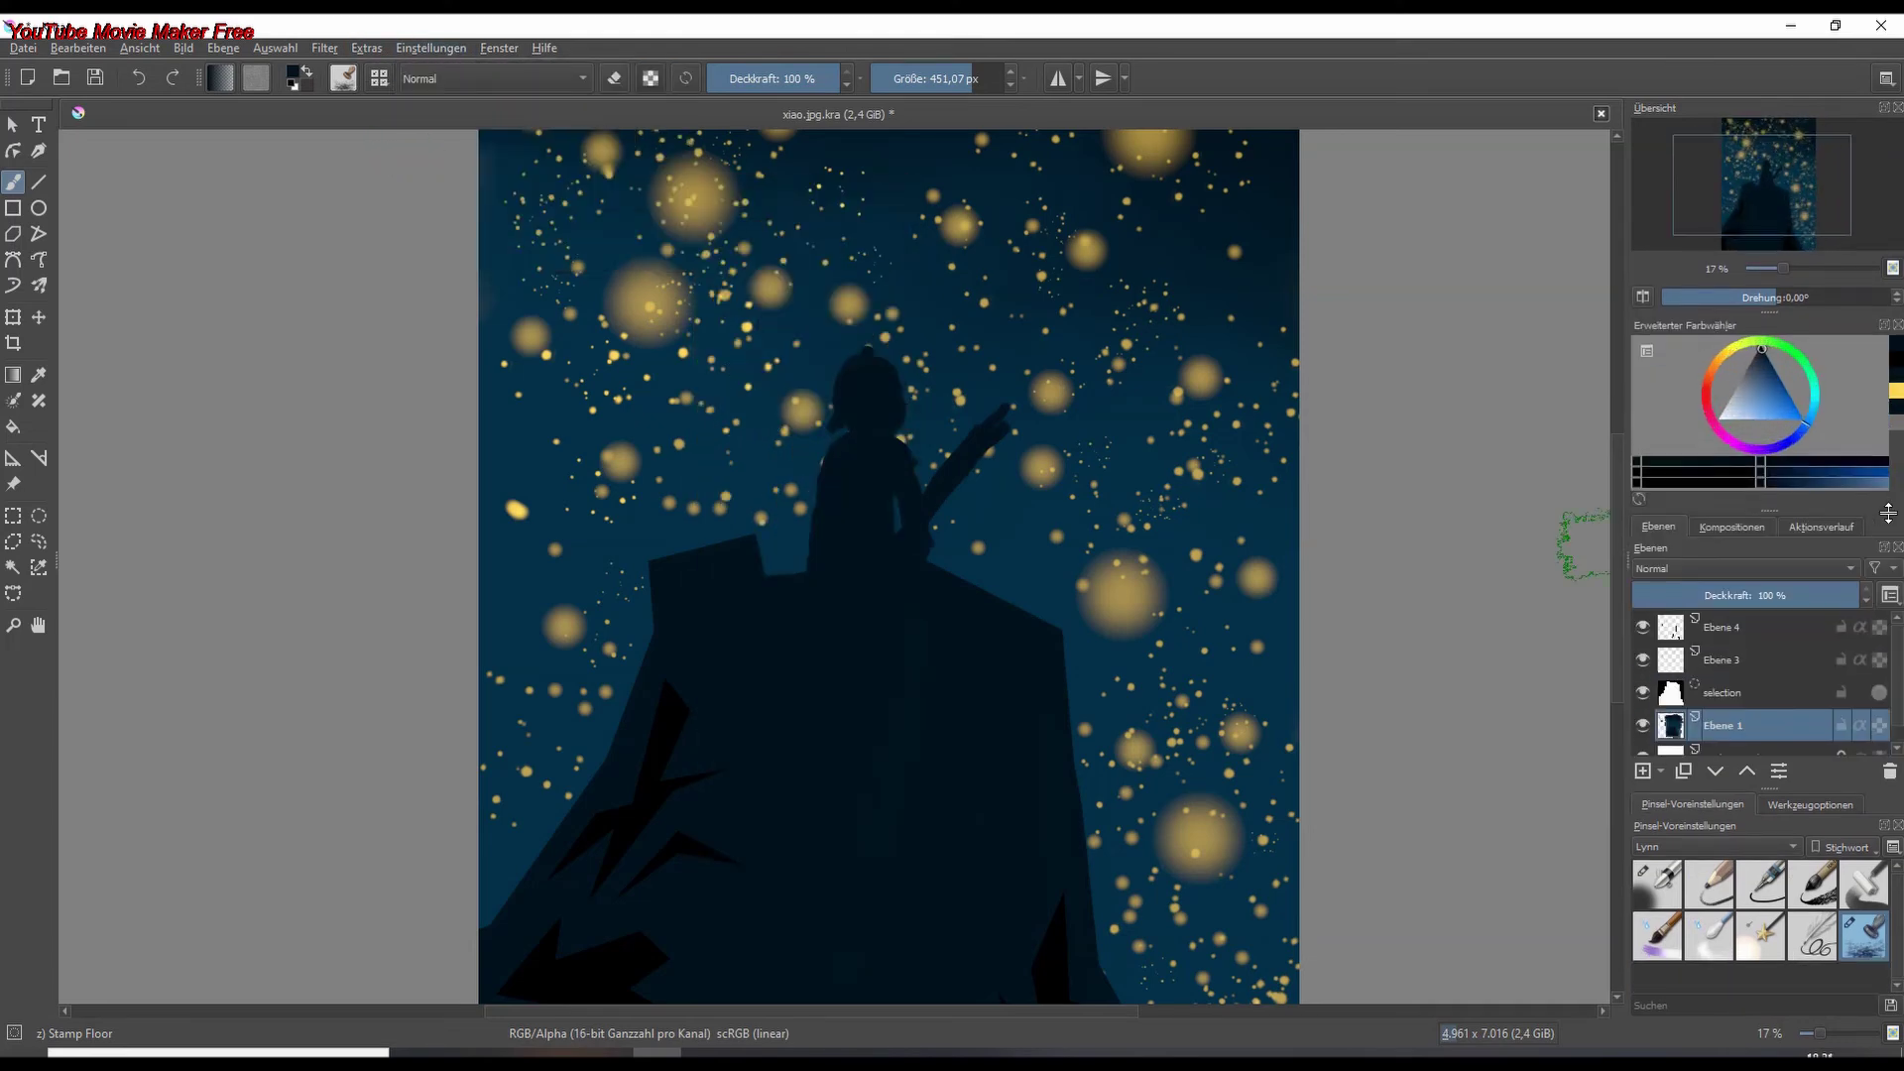
# - Pick a dark teal, try a Stamp Floor haze stroke across the upper sky and undo it
pyautogui.click(1790, 401)
pyautogui.click(1789, 401)
pyautogui.scroll(3, 1091, 546)
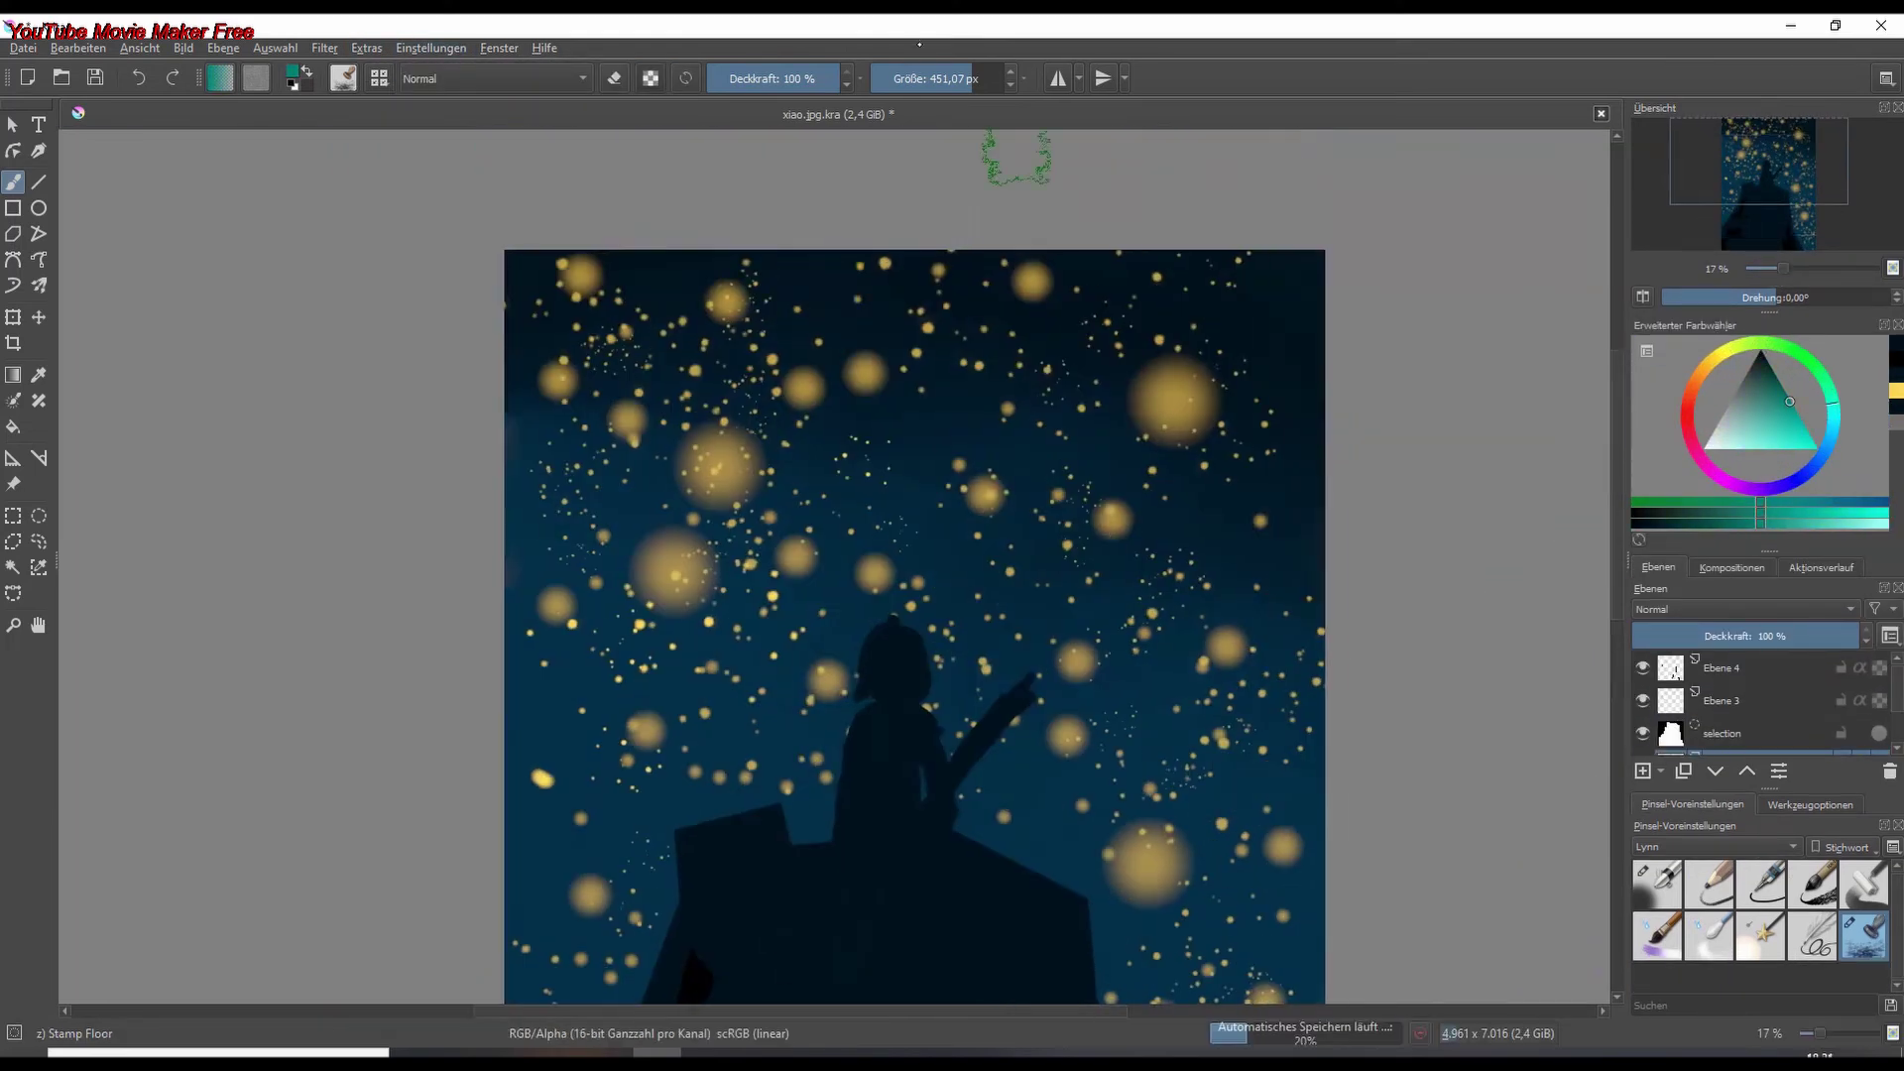
pyautogui.moveTo(1160, 327); pyautogui.dragTo(814, 397)
pyautogui.scroll(-2, 1090, 496)
pyautogui.hotkey('ctrl', 'z')
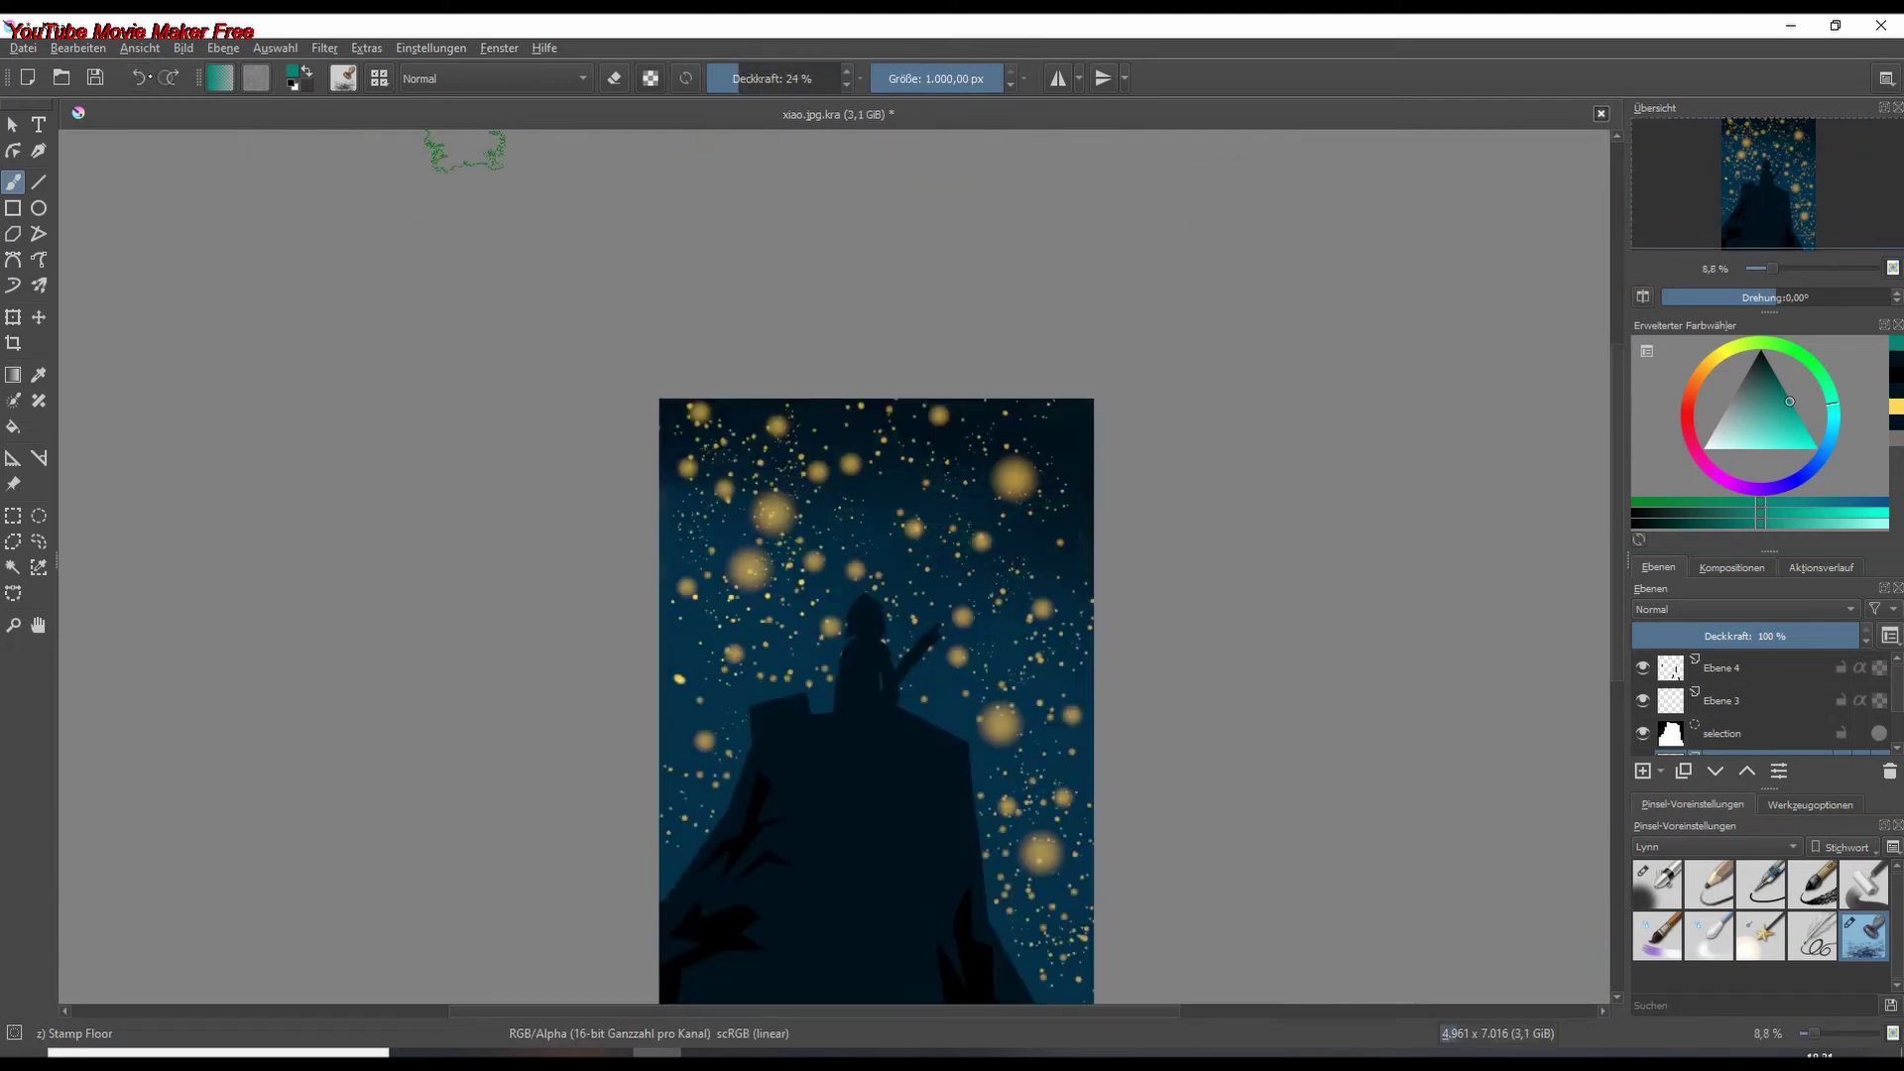
# - Brush teal and magenta haze over the sky with Stamp Floor at 1,000 px and 11% opacity
pyautogui.moveTo(739, 78); pyautogui.dragTo(723, 78)
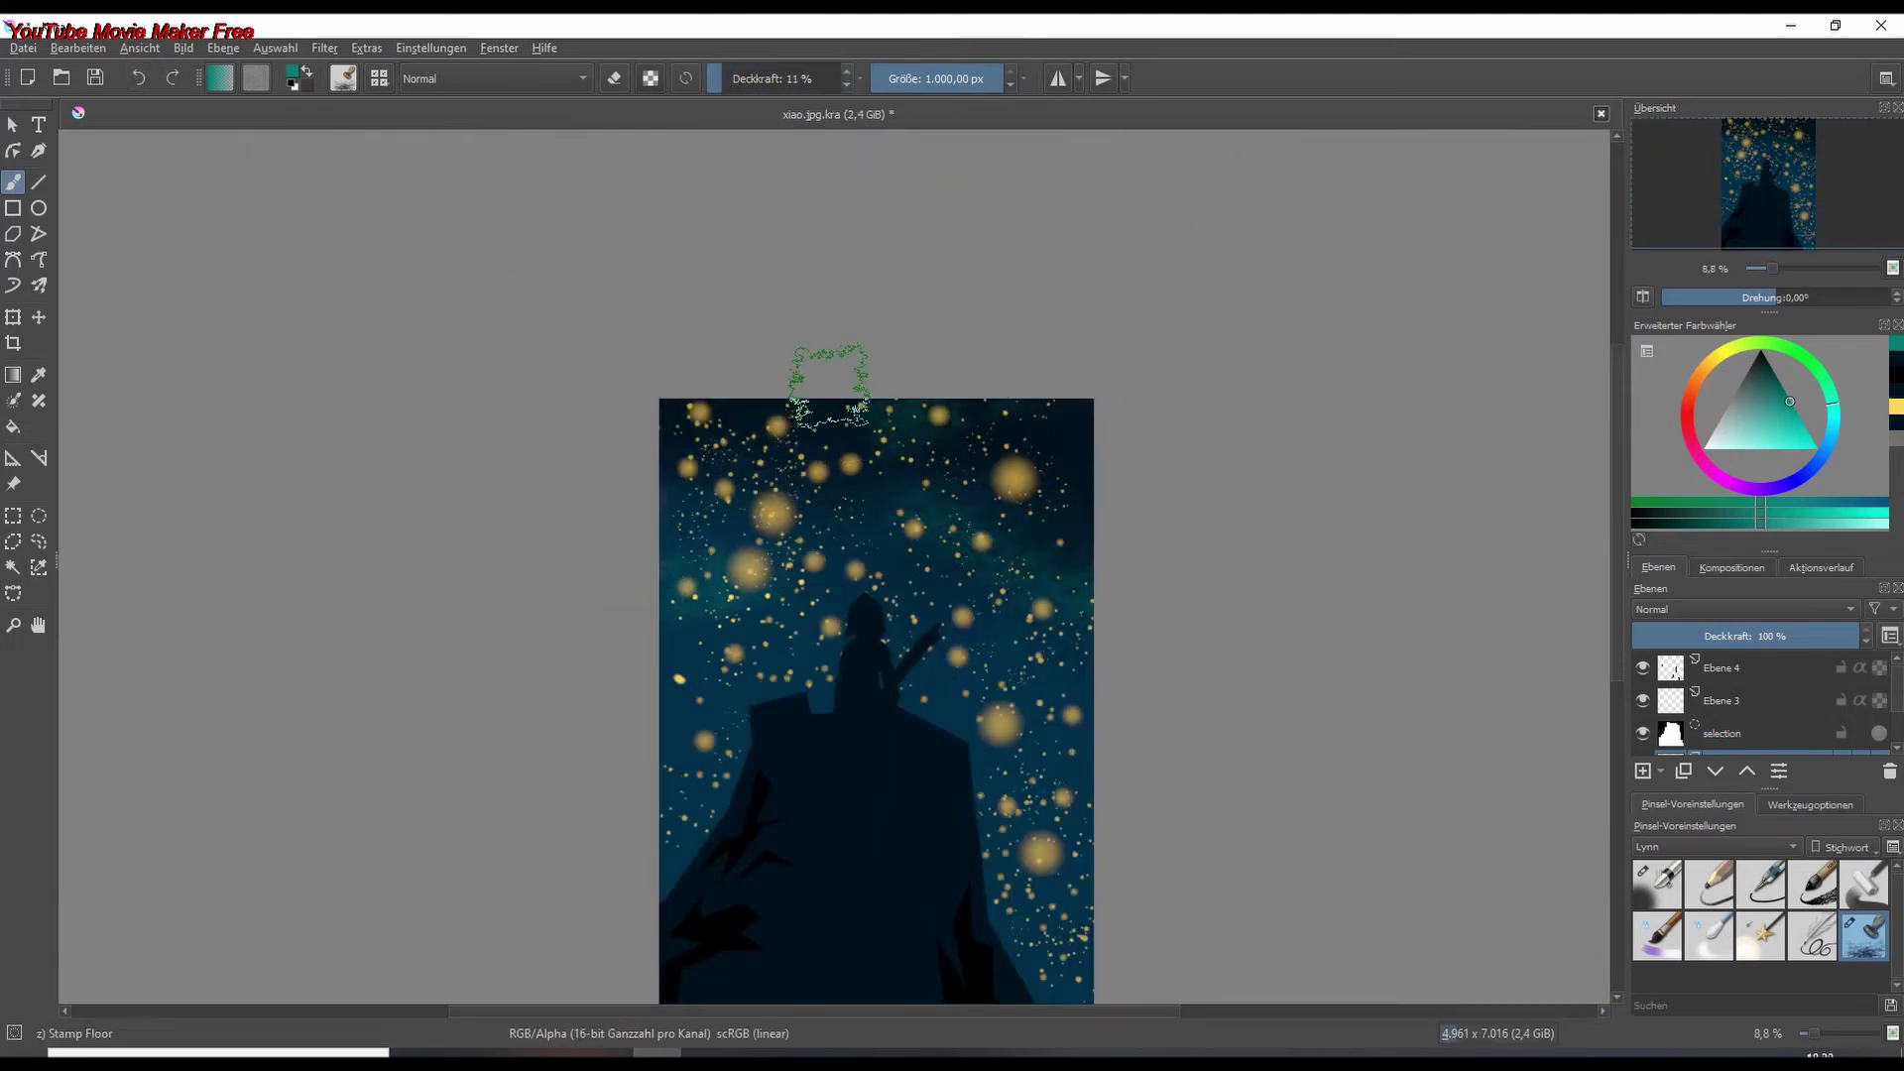
pyautogui.scroll(-2, 828, 373)
pyautogui.moveTo(977, 729)
pyautogui.mouseDown()
pyautogui.moveTo(1012, 631)
pyautogui.moveTo(1048, 658)
pyautogui.mouseUp()
pyautogui.click(1688, 441)
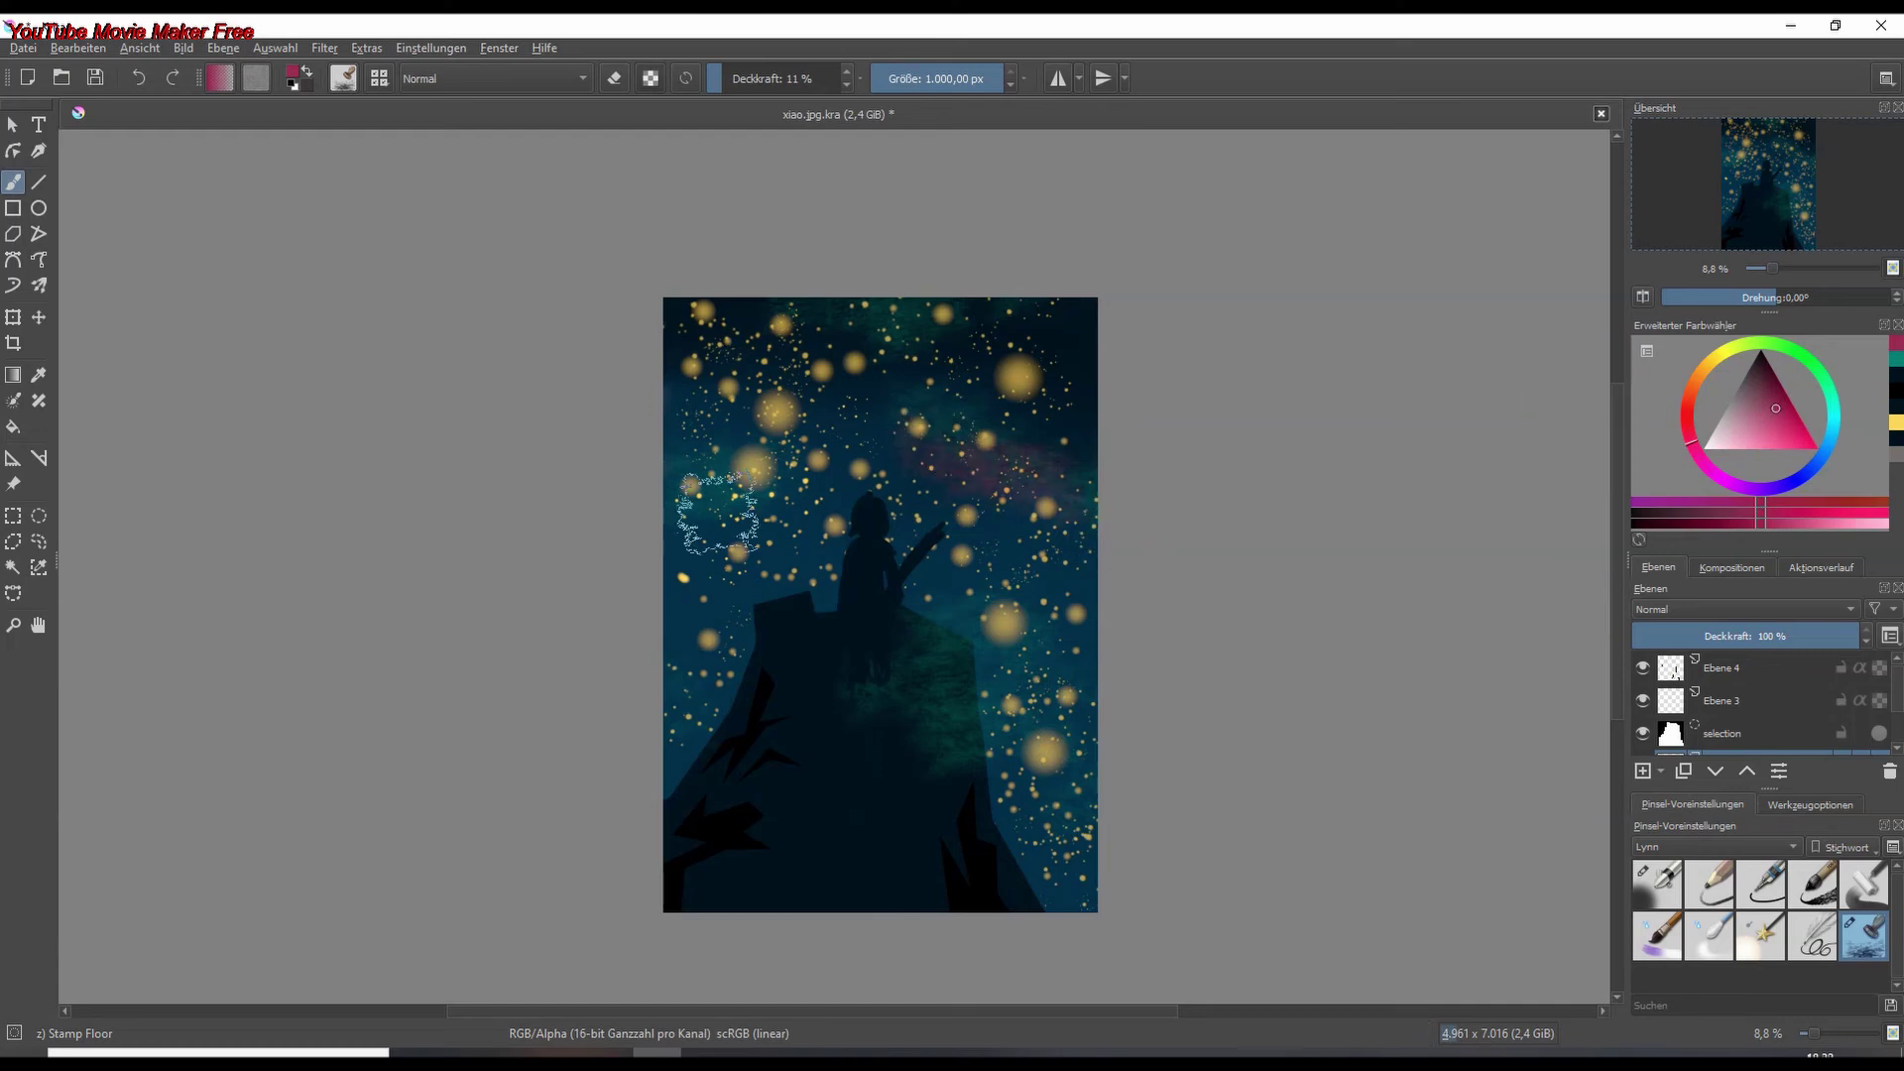
pyautogui.moveTo(1091, 868); pyautogui.dragTo(1004, 815)
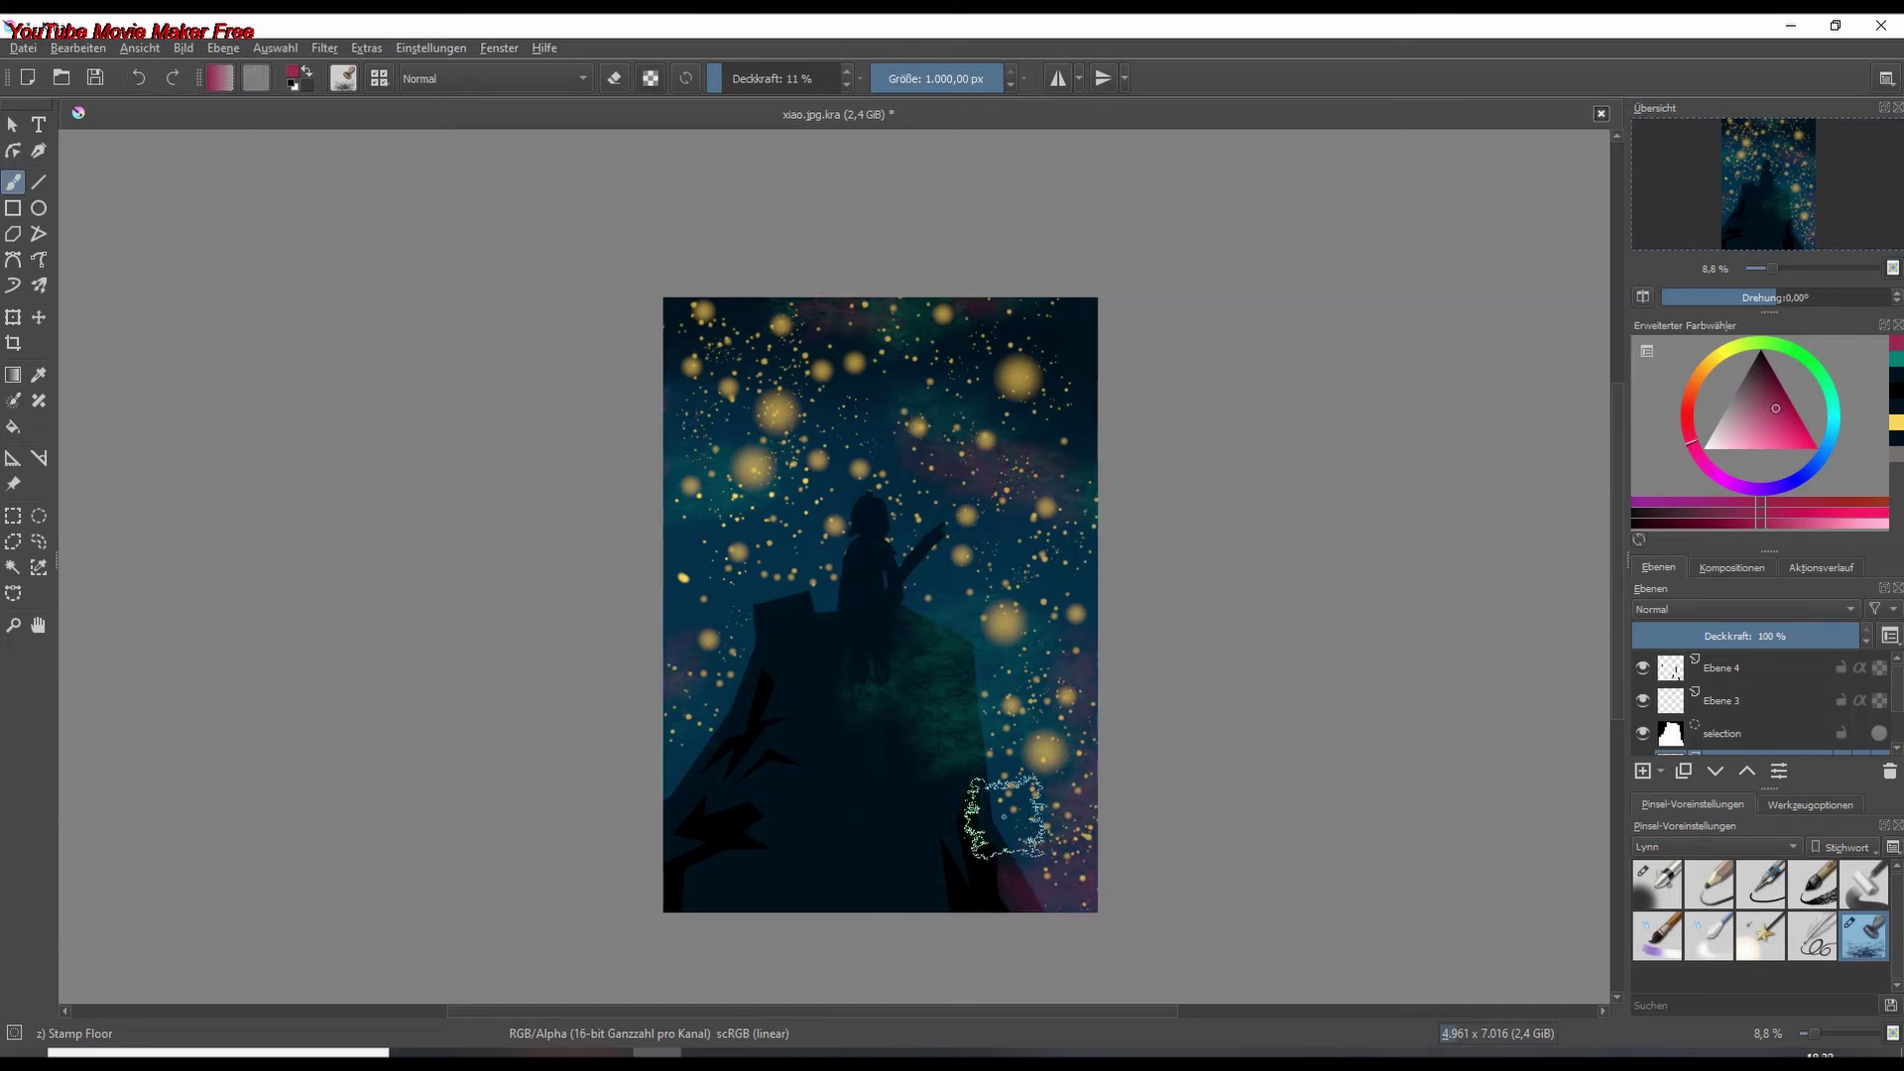
# - Sample the dark mountain color and cover the haze on the mountain with the Basic-1 brush at 353.05 px
pyautogui.click(343, 79)
pyautogui.click(501, 144)
pyautogui.scroll(5, 897, 706)
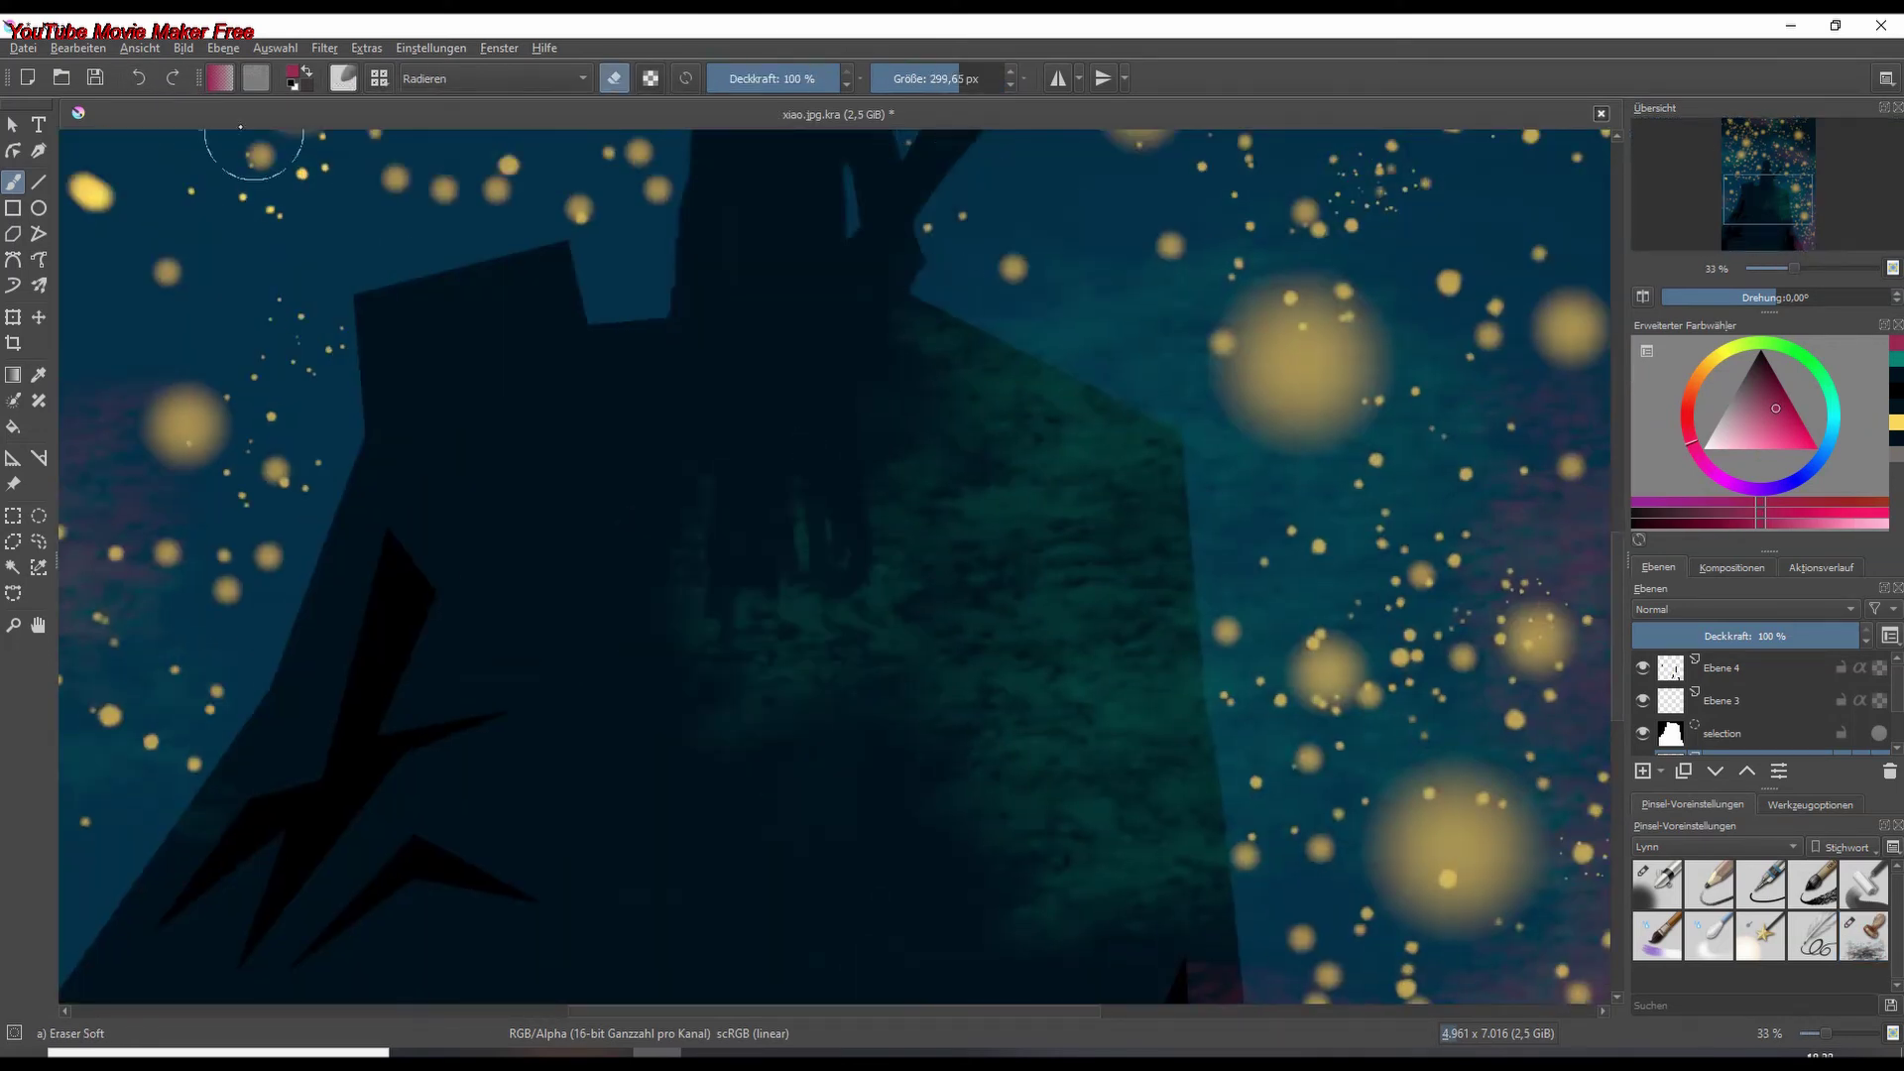
pyautogui.scroll(-5, 666, 274)
pyautogui.keyDown('ctrl'); pyautogui.click(1025, 443); pyautogui.keyUp('ctrl')
pyautogui.press('[')
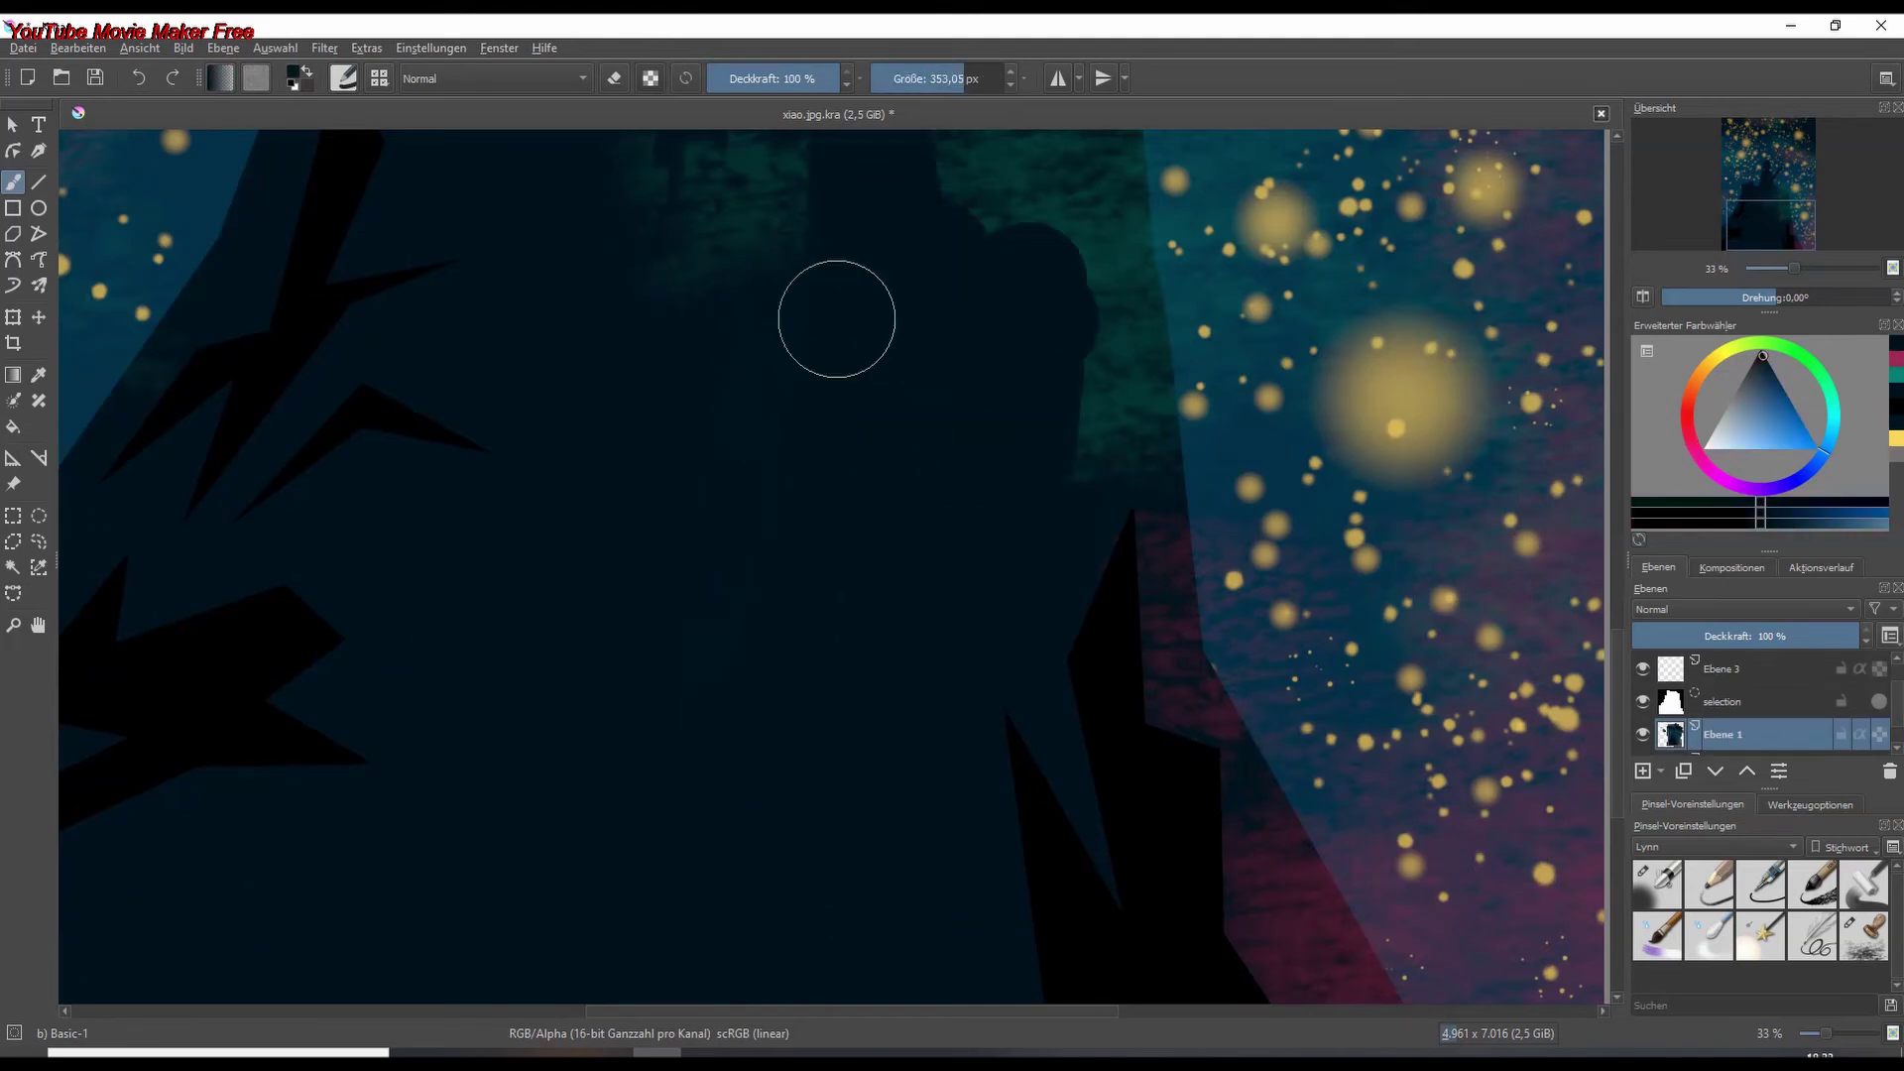
pyautogui.scroll(4, 833, 314)
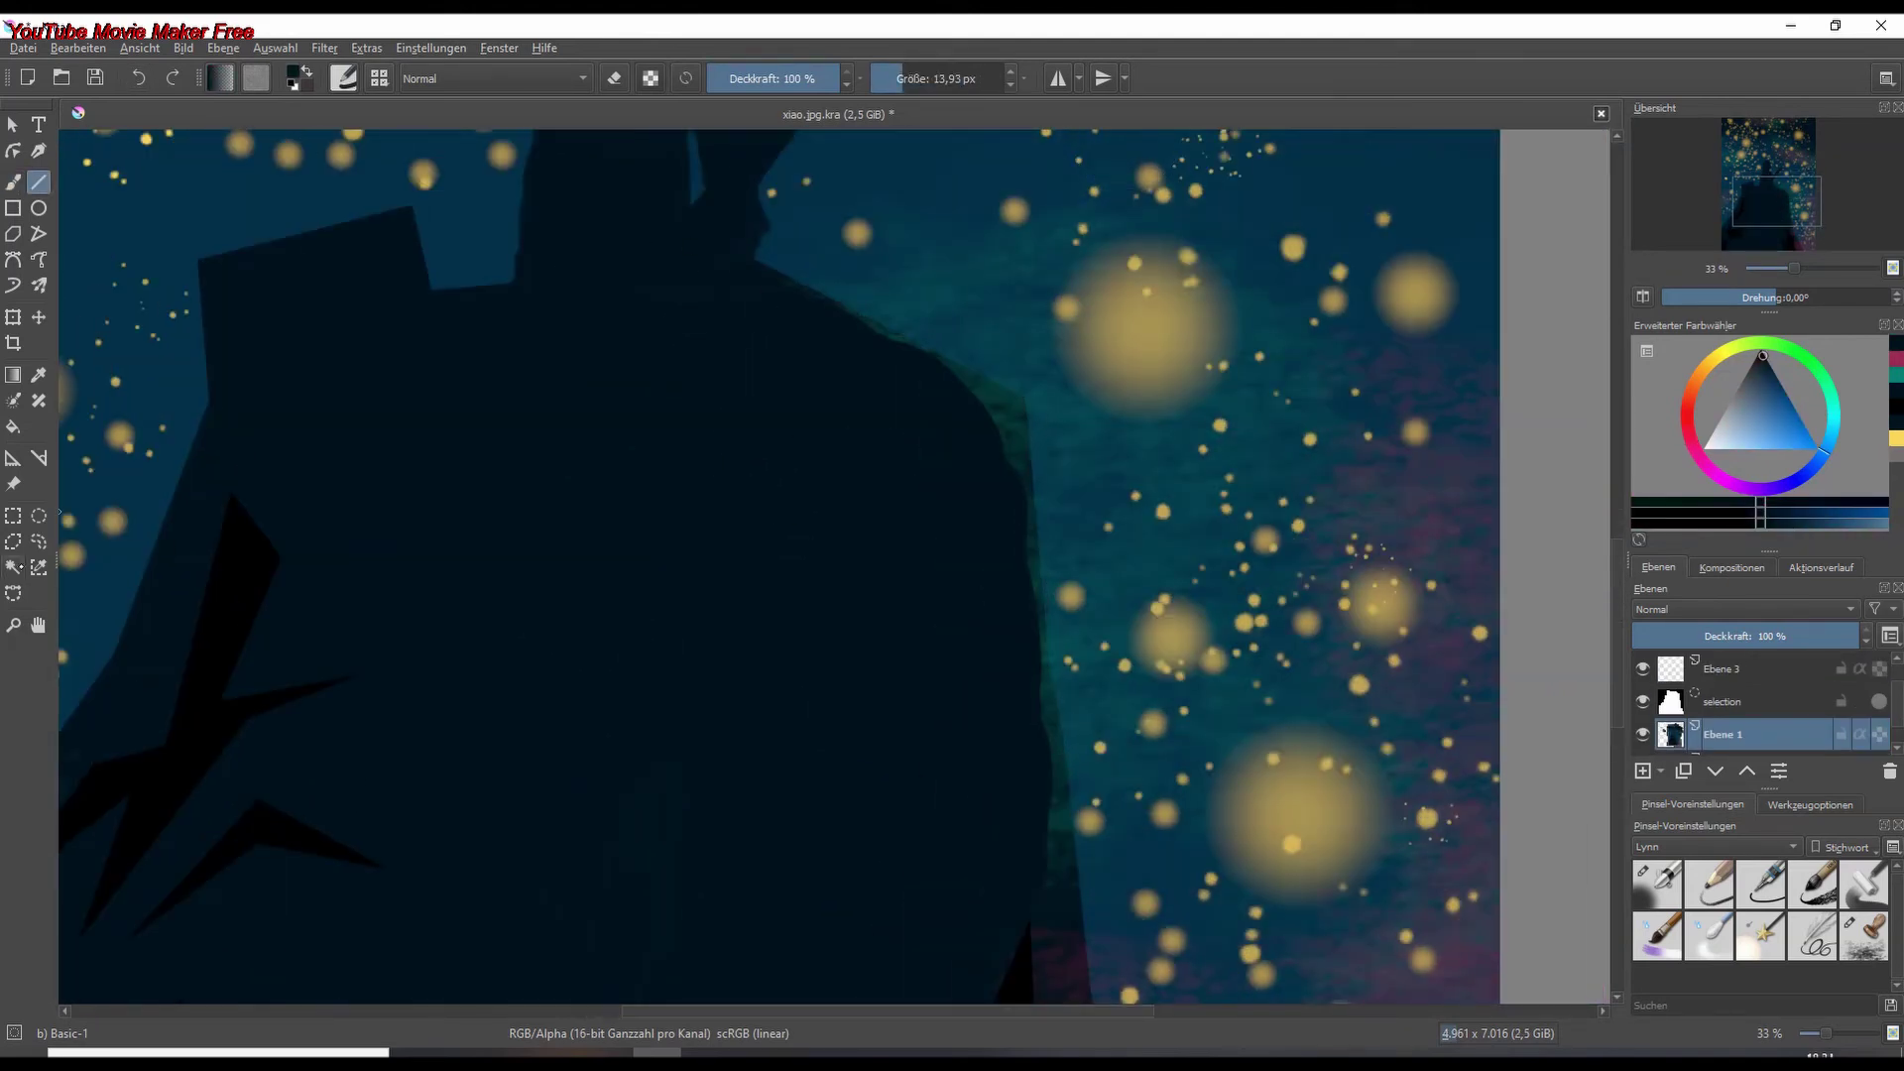
# - Trace the mountain's right edge with a closed polygon from the summit down to the canvas bottom
pyautogui.moveTo(1091, 1000); pyautogui.dragTo(1150, 614)
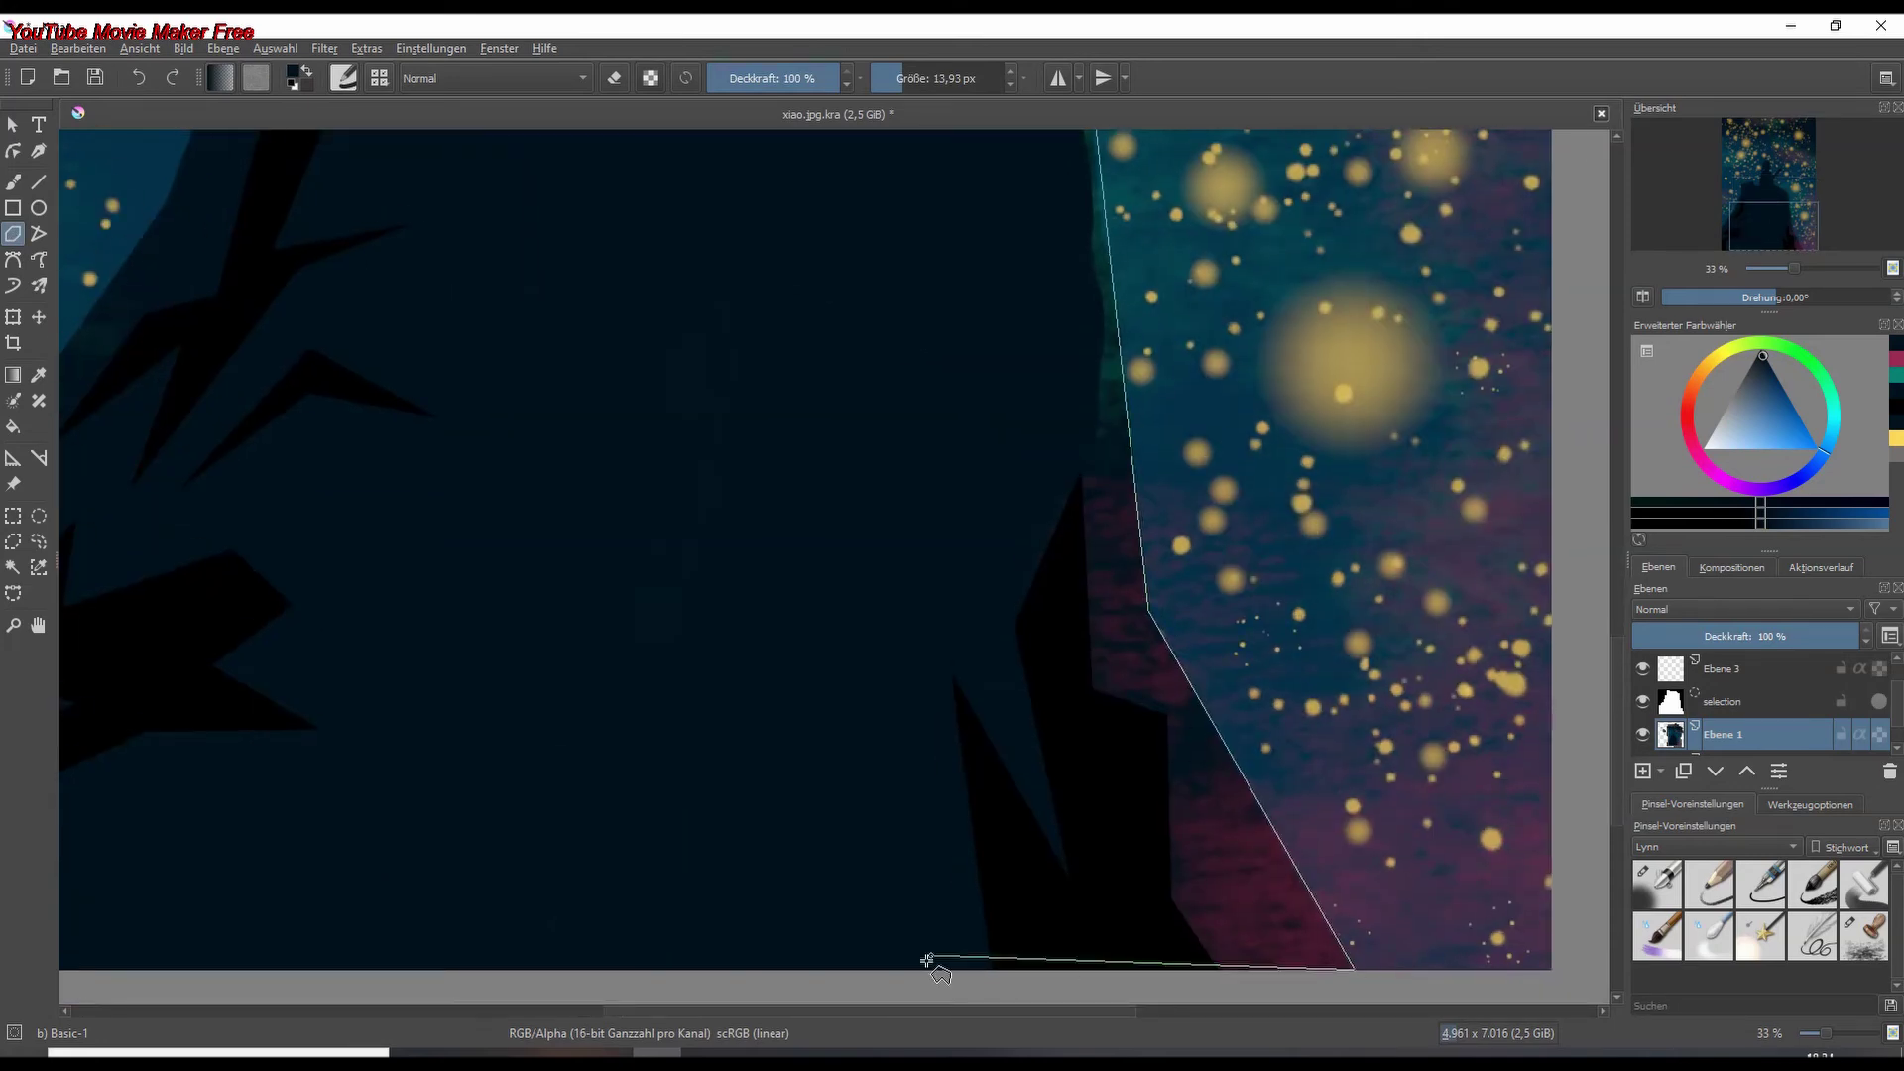
pyautogui.moveTo(1103, 249)
pyautogui.mouseDown()
pyautogui.moveTo(842, 404)
pyautogui.moveTo(910, 260)
pyautogui.mouseUp()
pyautogui.click(841, 403)
# - Paint over the patterned strip along the upper right mountain edge with the dark rock color at 44.14 px
pyautogui.scroll(-3, 977, 369)
pyautogui.scroll(6, 680, 518)
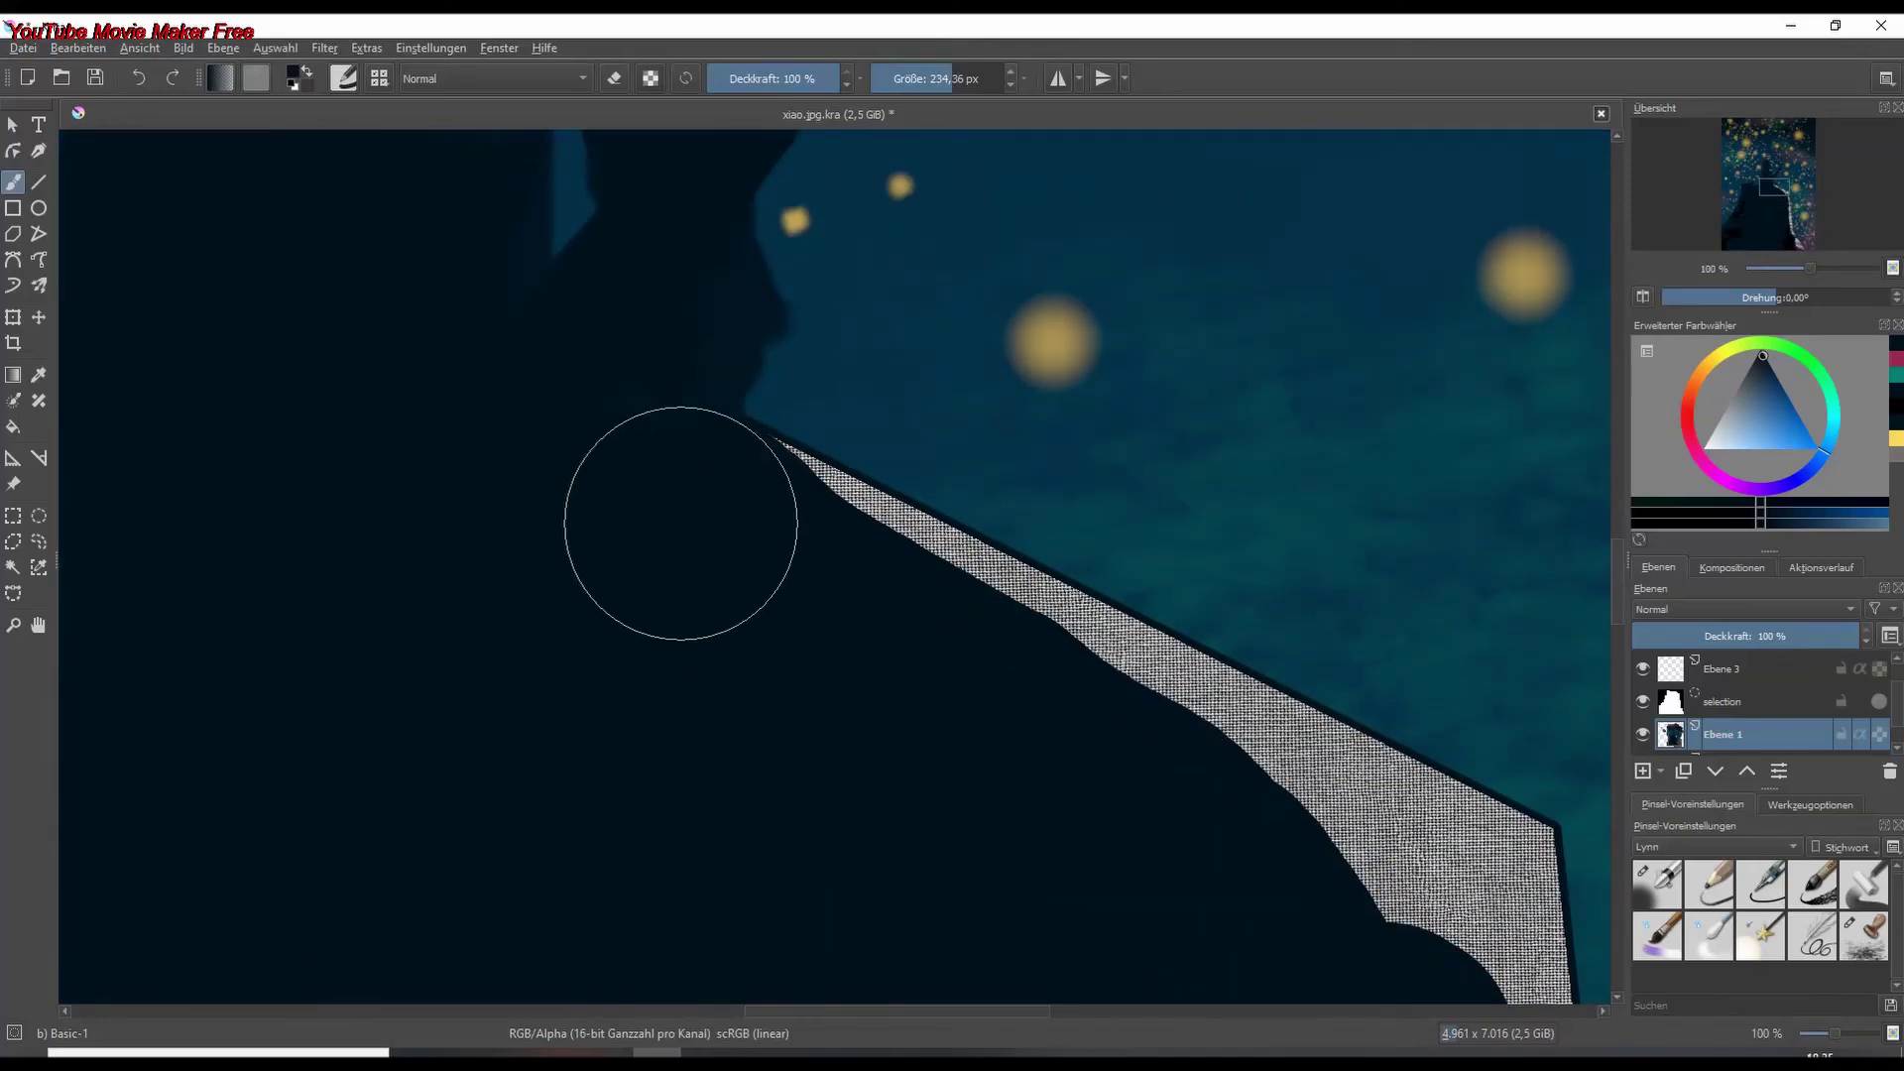
pyautogui.moveTo(783, 451)
pyautogui.mouseDown()
pyautogui.moveTo(903, 501)
pyautogui.moveTo(879, 515)
pyautogui.moveTo(1277, 769)
pyautogui.mouseUp()
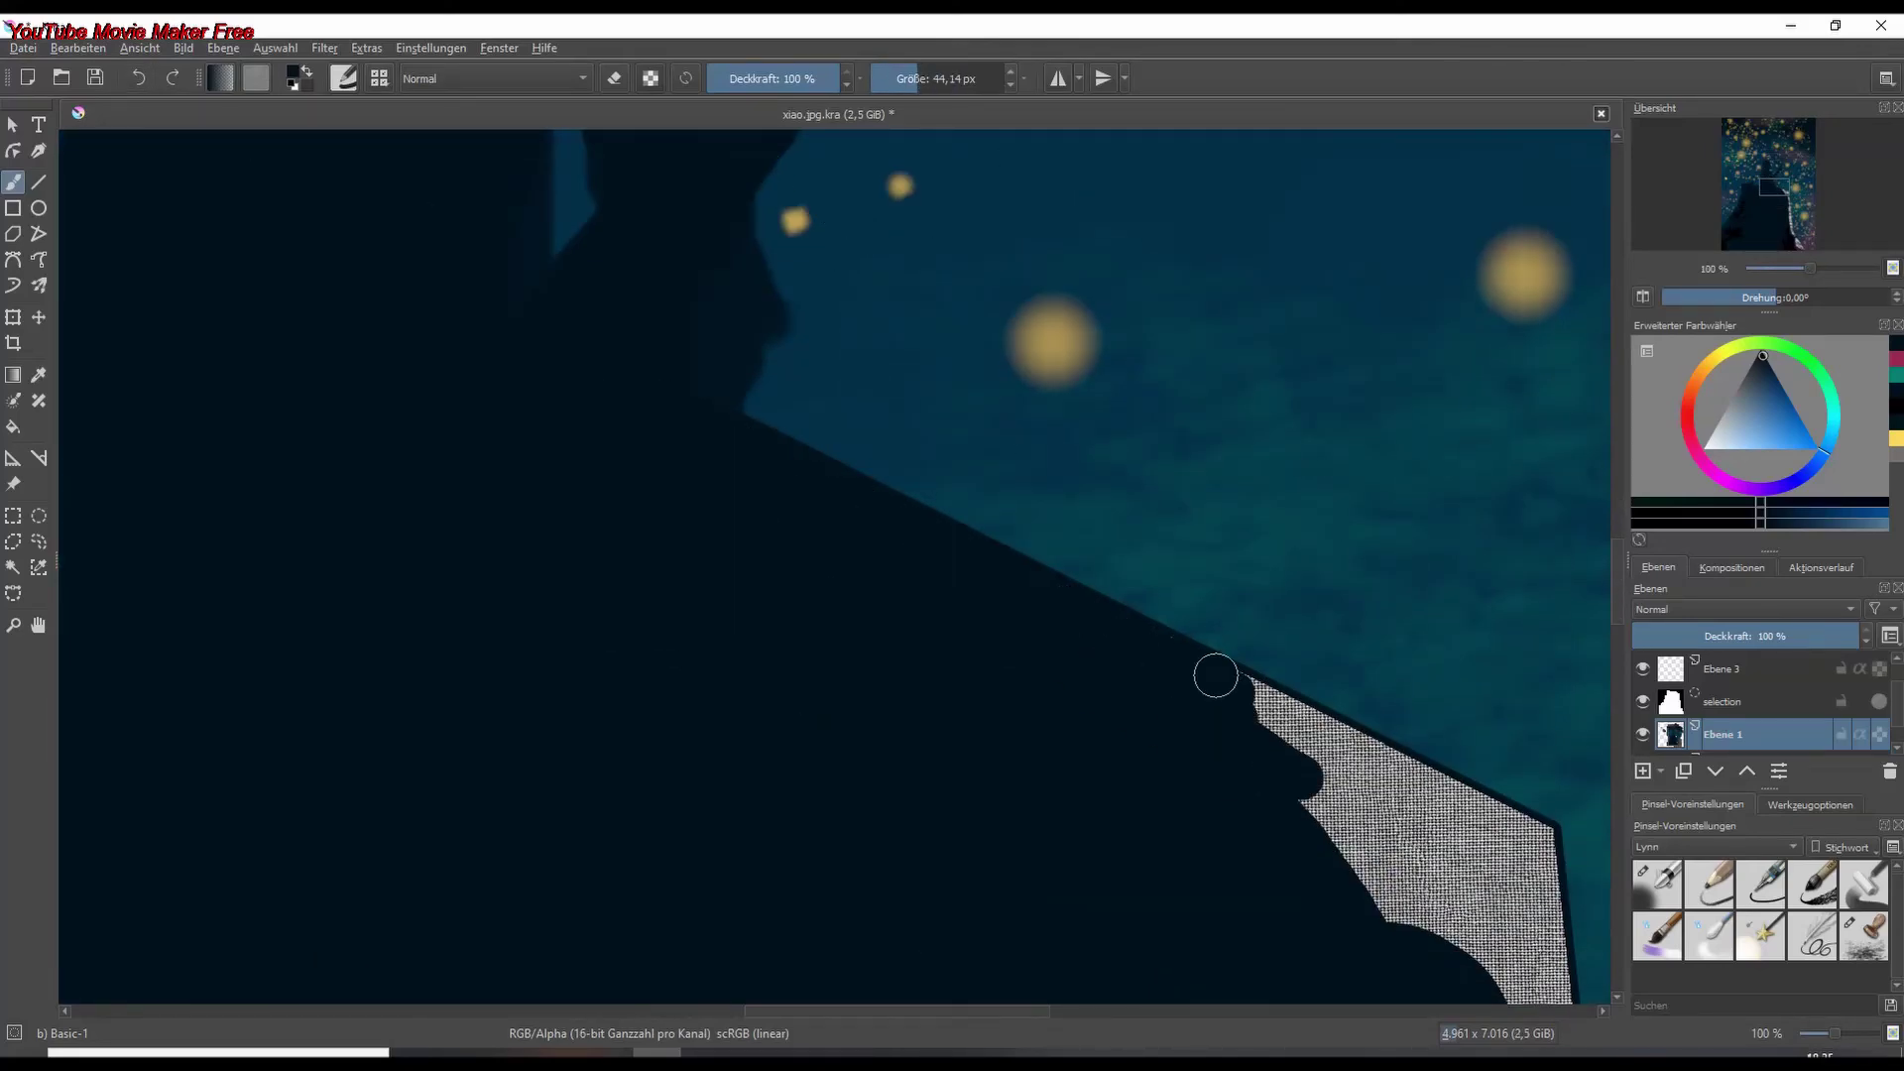
pyautogui.moveTo(1216, 675)
pyautogui.mouseDown()
pyautogui.moveTo(1487, 888)
pyautogui.moveTo(1530, 836)
pyautogui.moveTo(1331, 420)
pyautogui.mouseUp()
pyautogui.moveTo(1373, 535); pyautogui.dragTo(1354, 782)
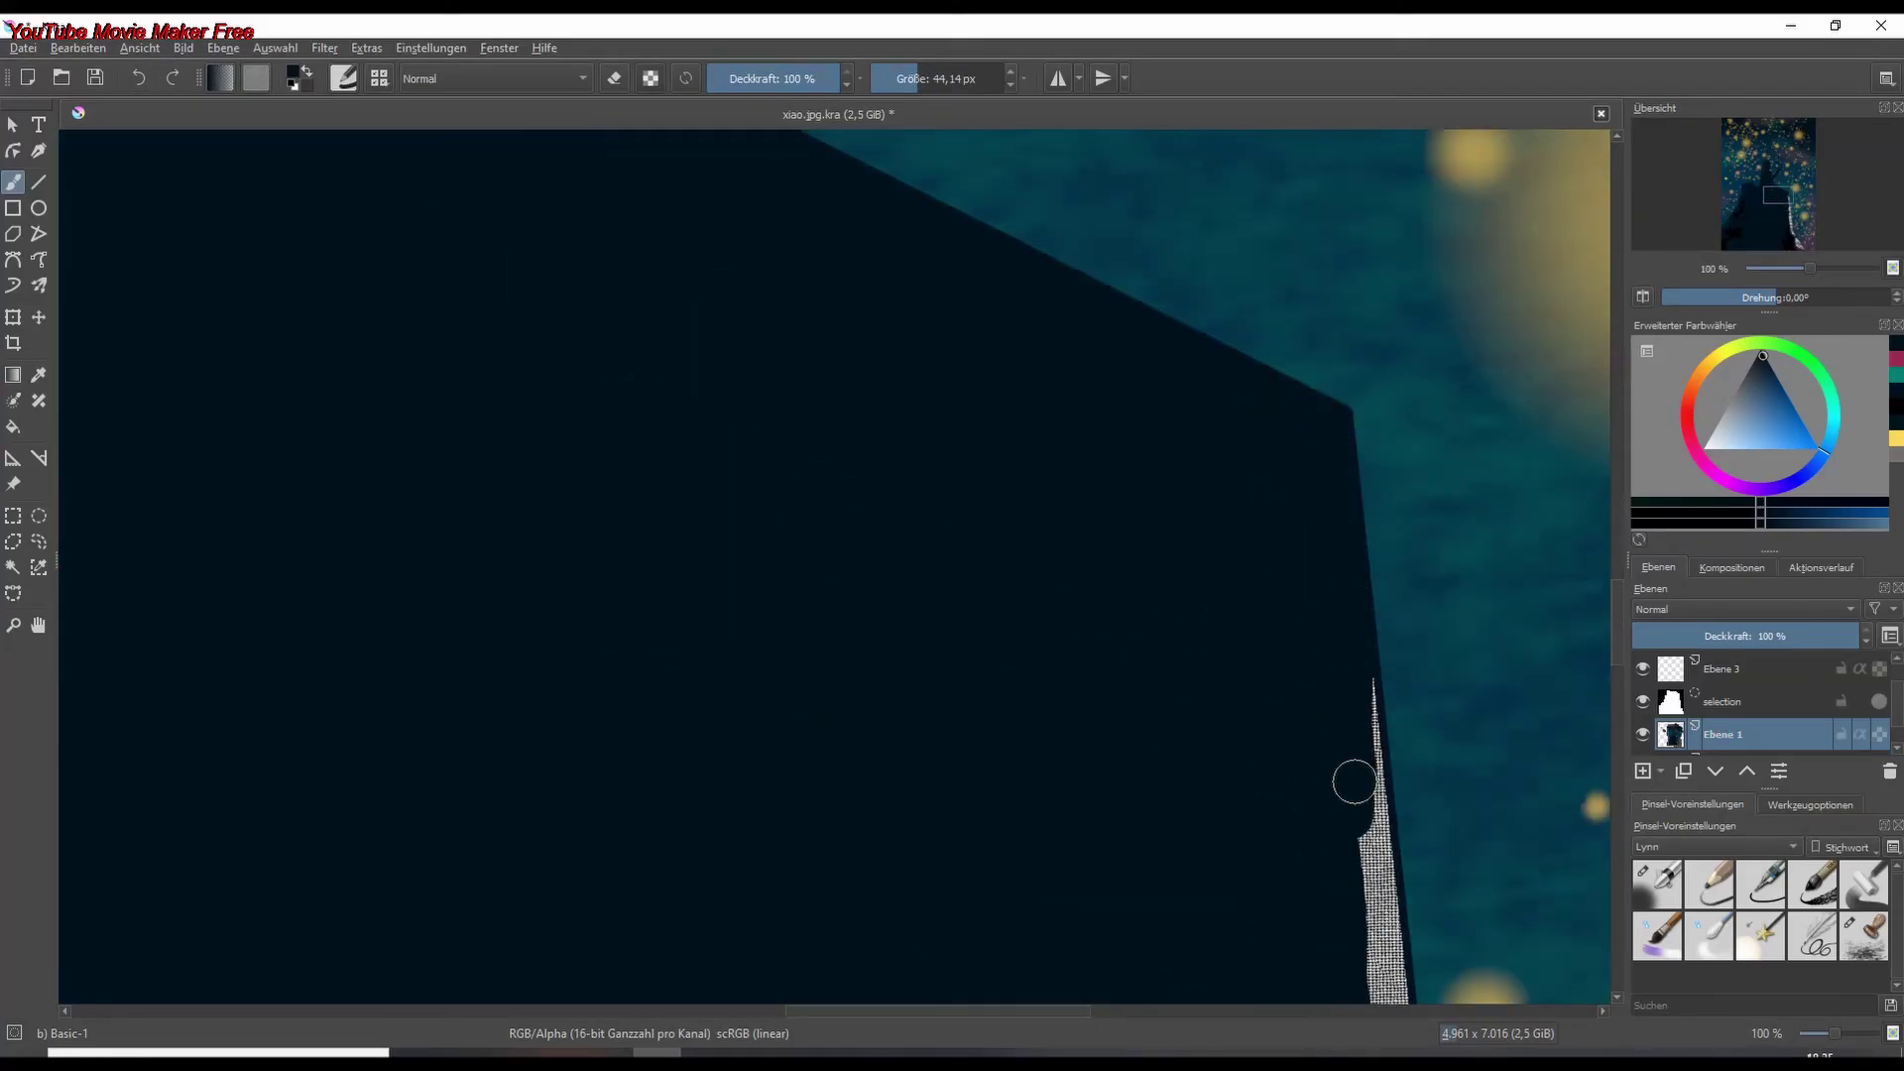
# - Cover the patterned strip and magenta haze along the lower right mountain edge with the 44.14 px Basic-1 brush
pyautogui.scroll(-8, 1355, 782)
pyautogui.scroll(4, 821, 347)
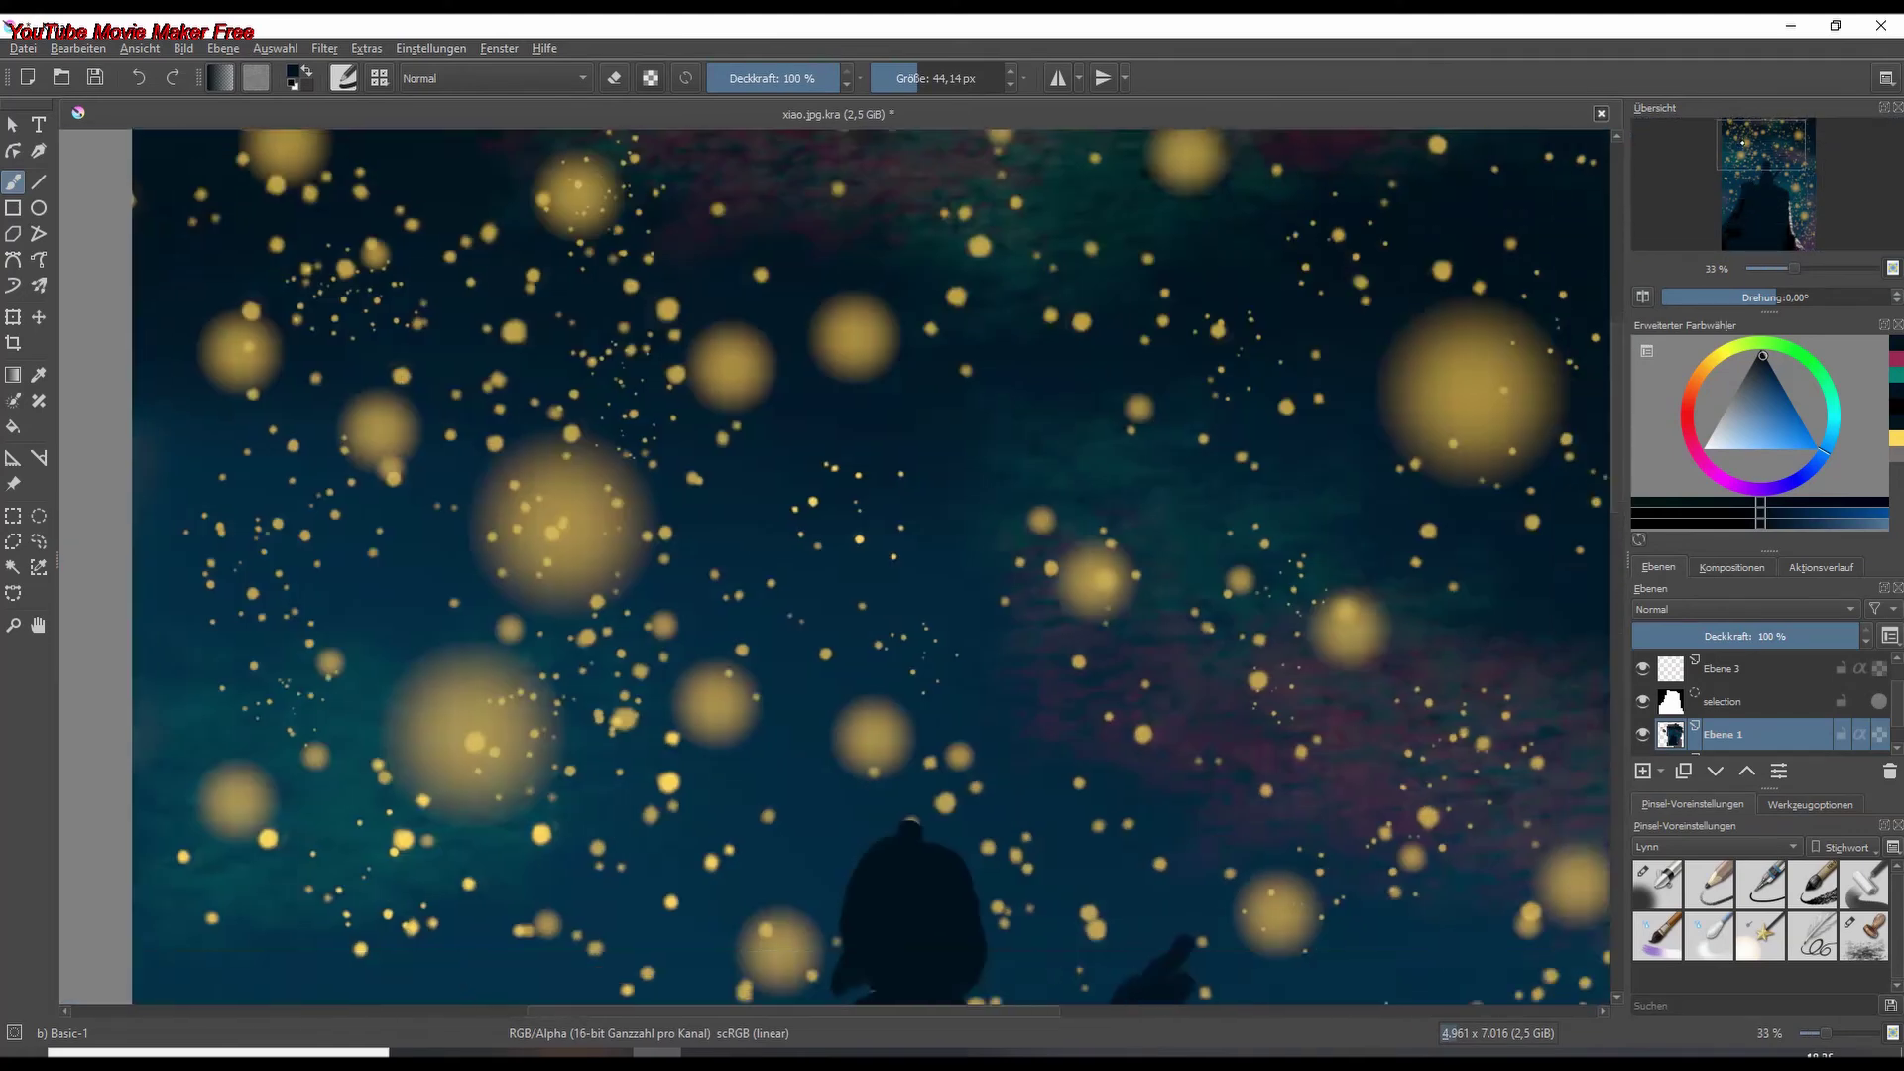
pyautogui.scroll(6, 913, 438)
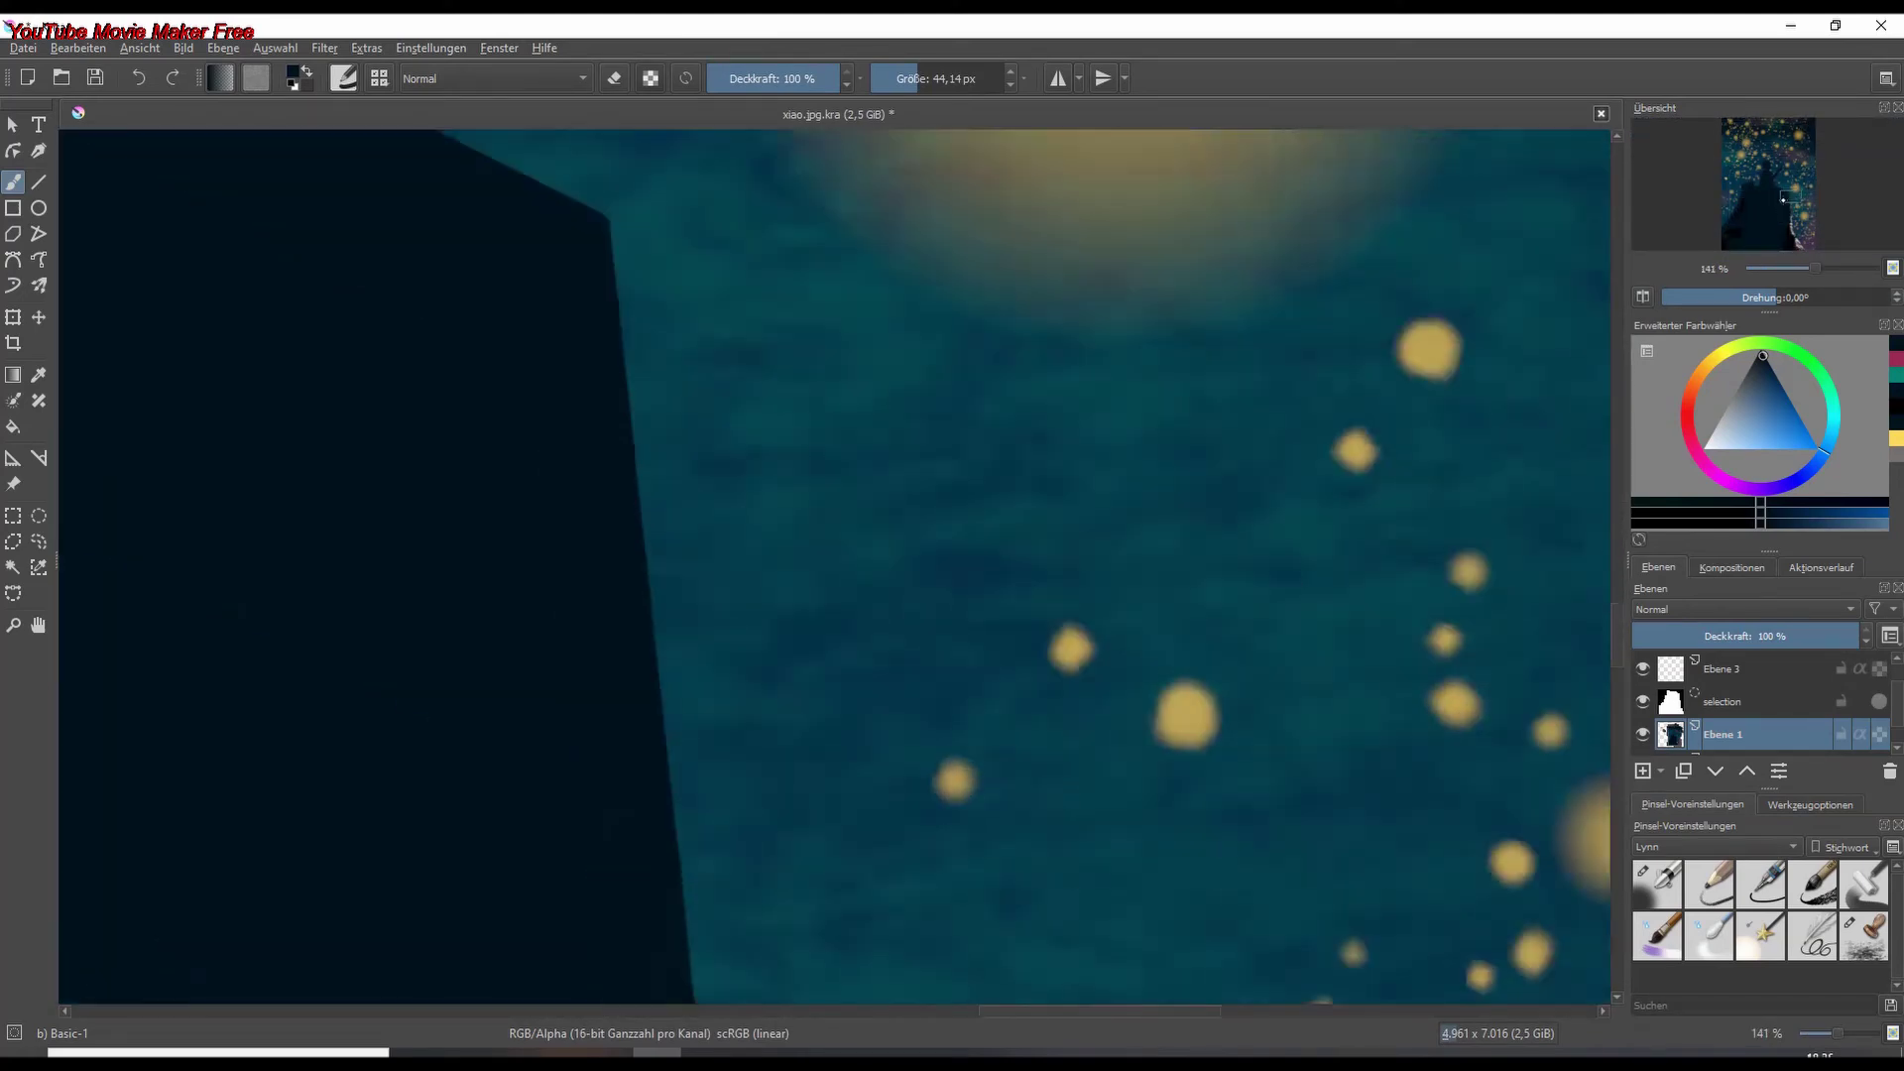
pyautogui.moveTo(649, 635); pyautogui.dragTo(932, 635)
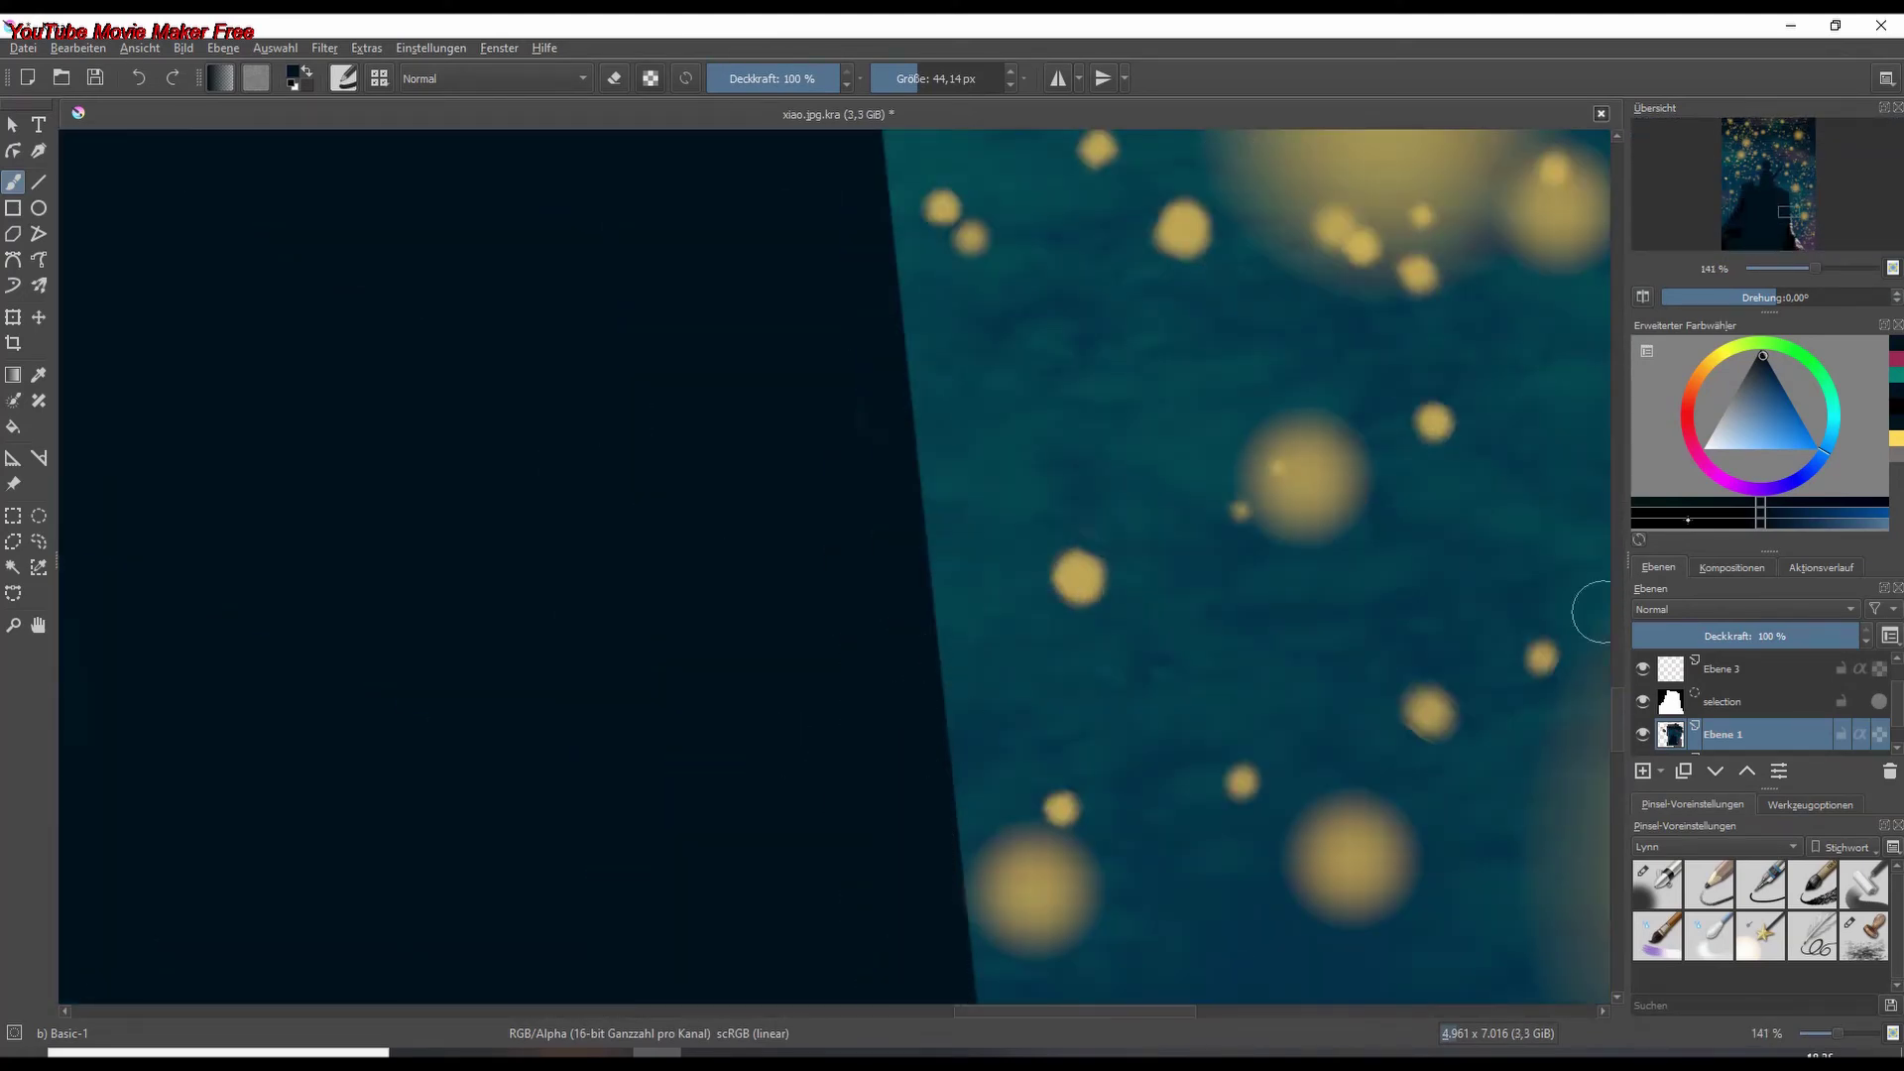
pyautogui.moveTo(1597, 612); pyautogui.dragTo(738, 622)
pyautogui.moveTo(504, 396); pyautogui.dragTo(821, 357)
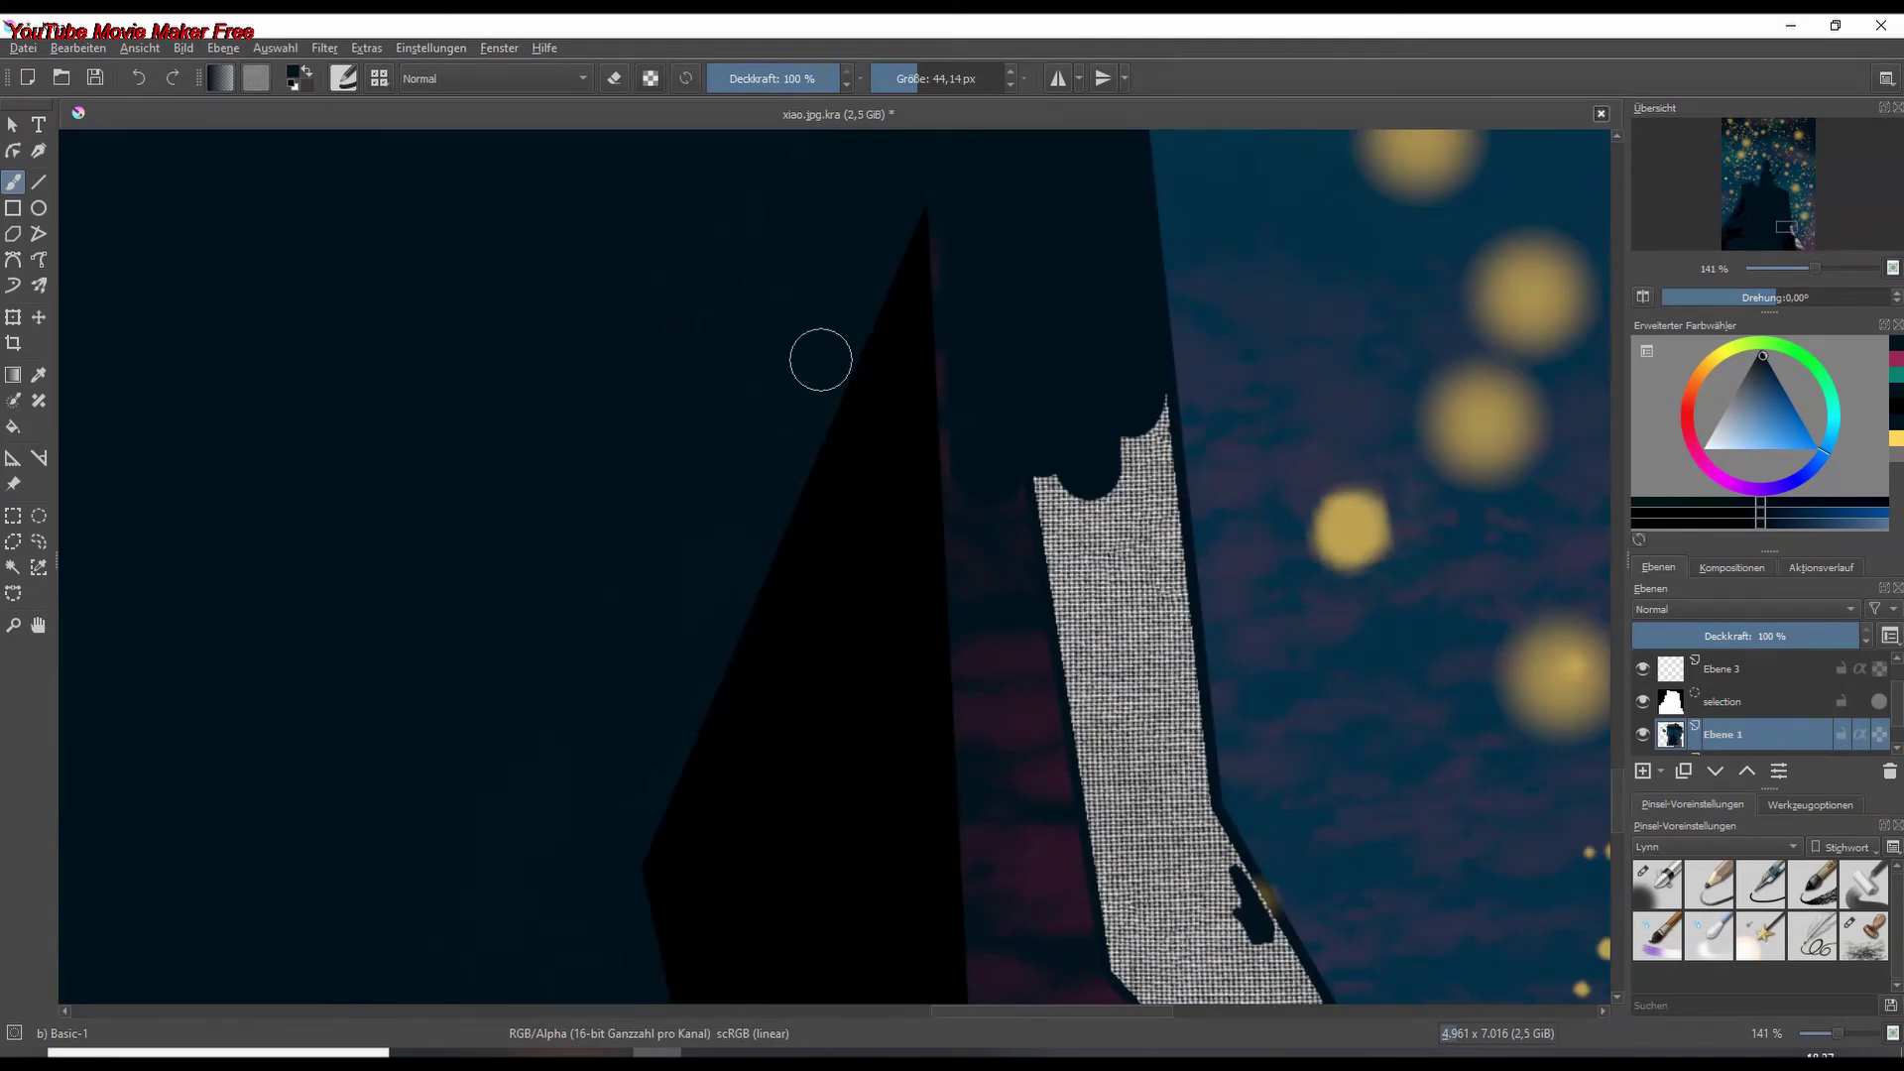
pyautogui.moveTo(967, 352)
pyautogui.mouseDown()
pyautogui.moveTo(1139, 544)
pyautogui.moveTo(1203, 778)
pyautogui.moveTo(1180, 892)
pyautogui.mouseUp()
pyautogui.moveTo(1180, 892); pyautogui.dragTo(591, 244)
# - Fill the leftover patterned areas at the foot of the mountain's right edge with the dark rock color
pyautogui.press('f')
pyautogui.moveTo(694, 297)
pyautogui.mouseDown()
pyautogui.moveTo(843, 515)
pyautogui.moveTo(987, 665)
pyautogui.mouseUp()
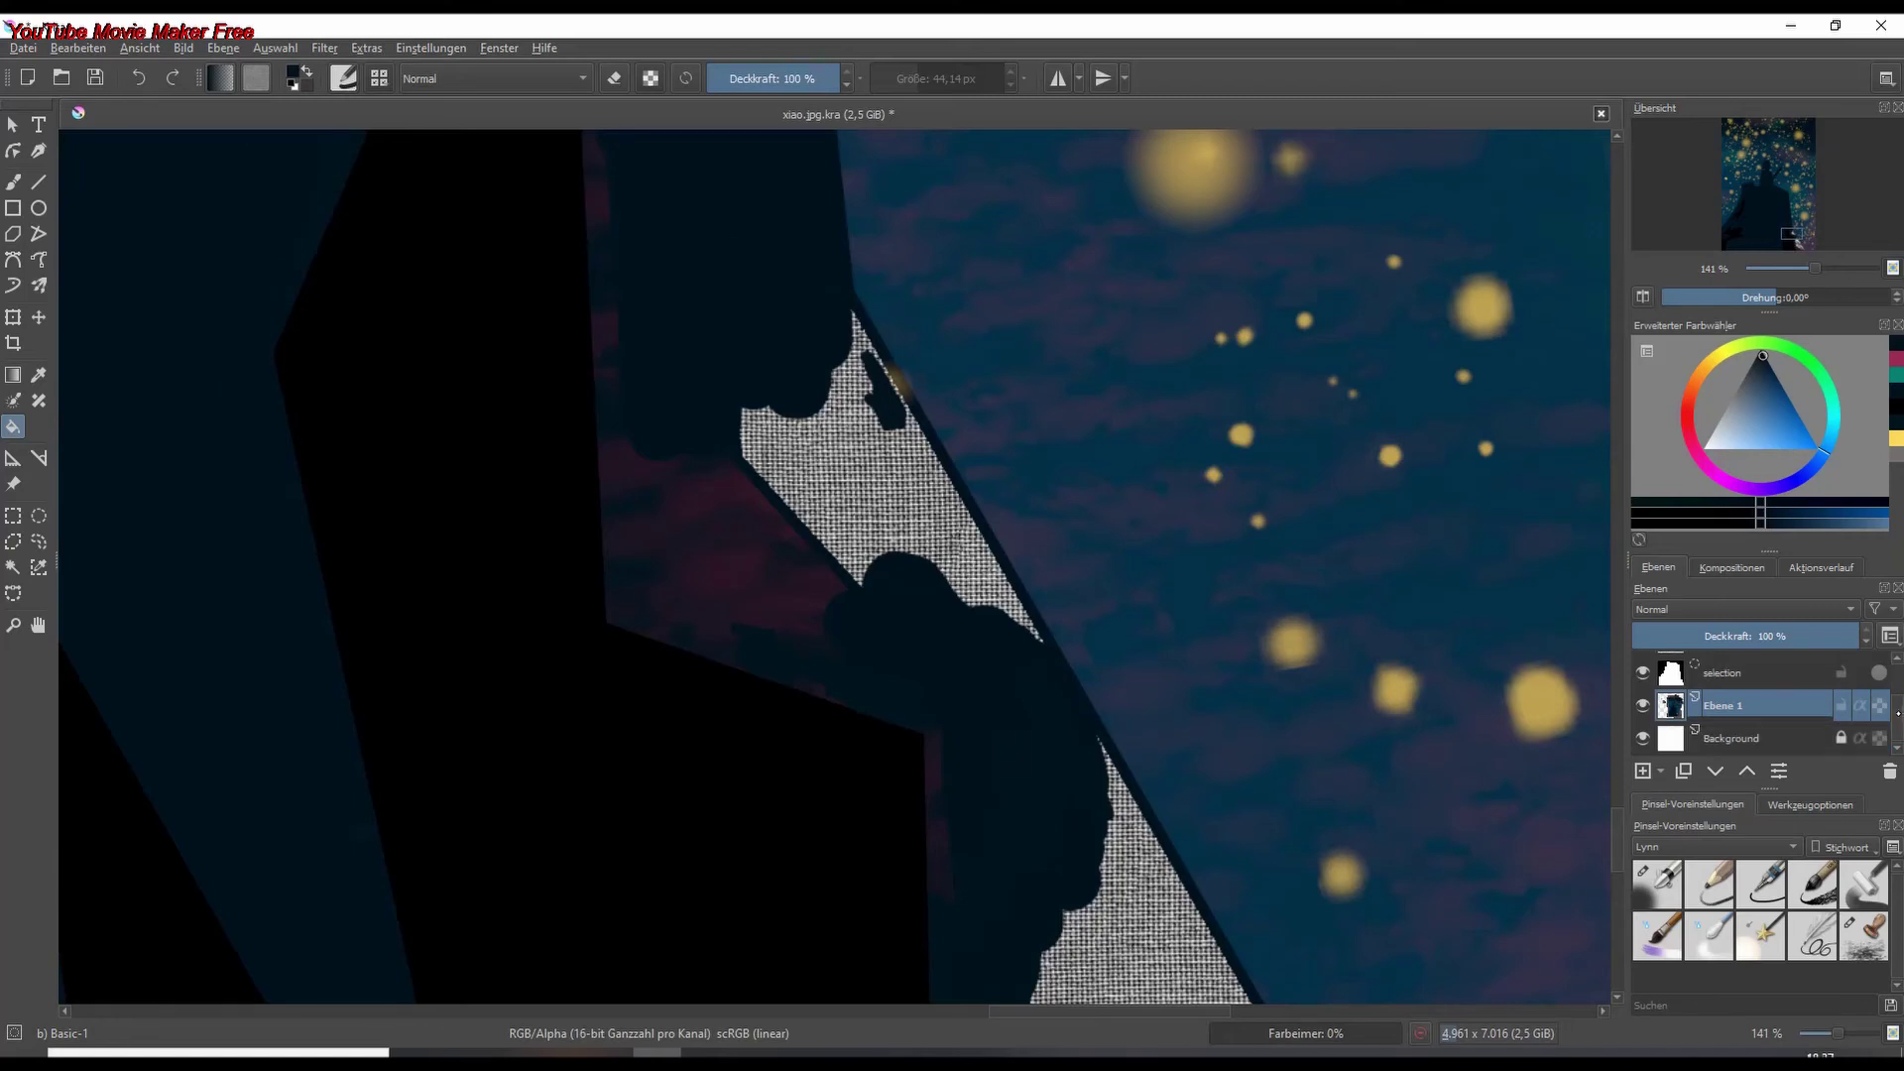
pyautogui.press('b')
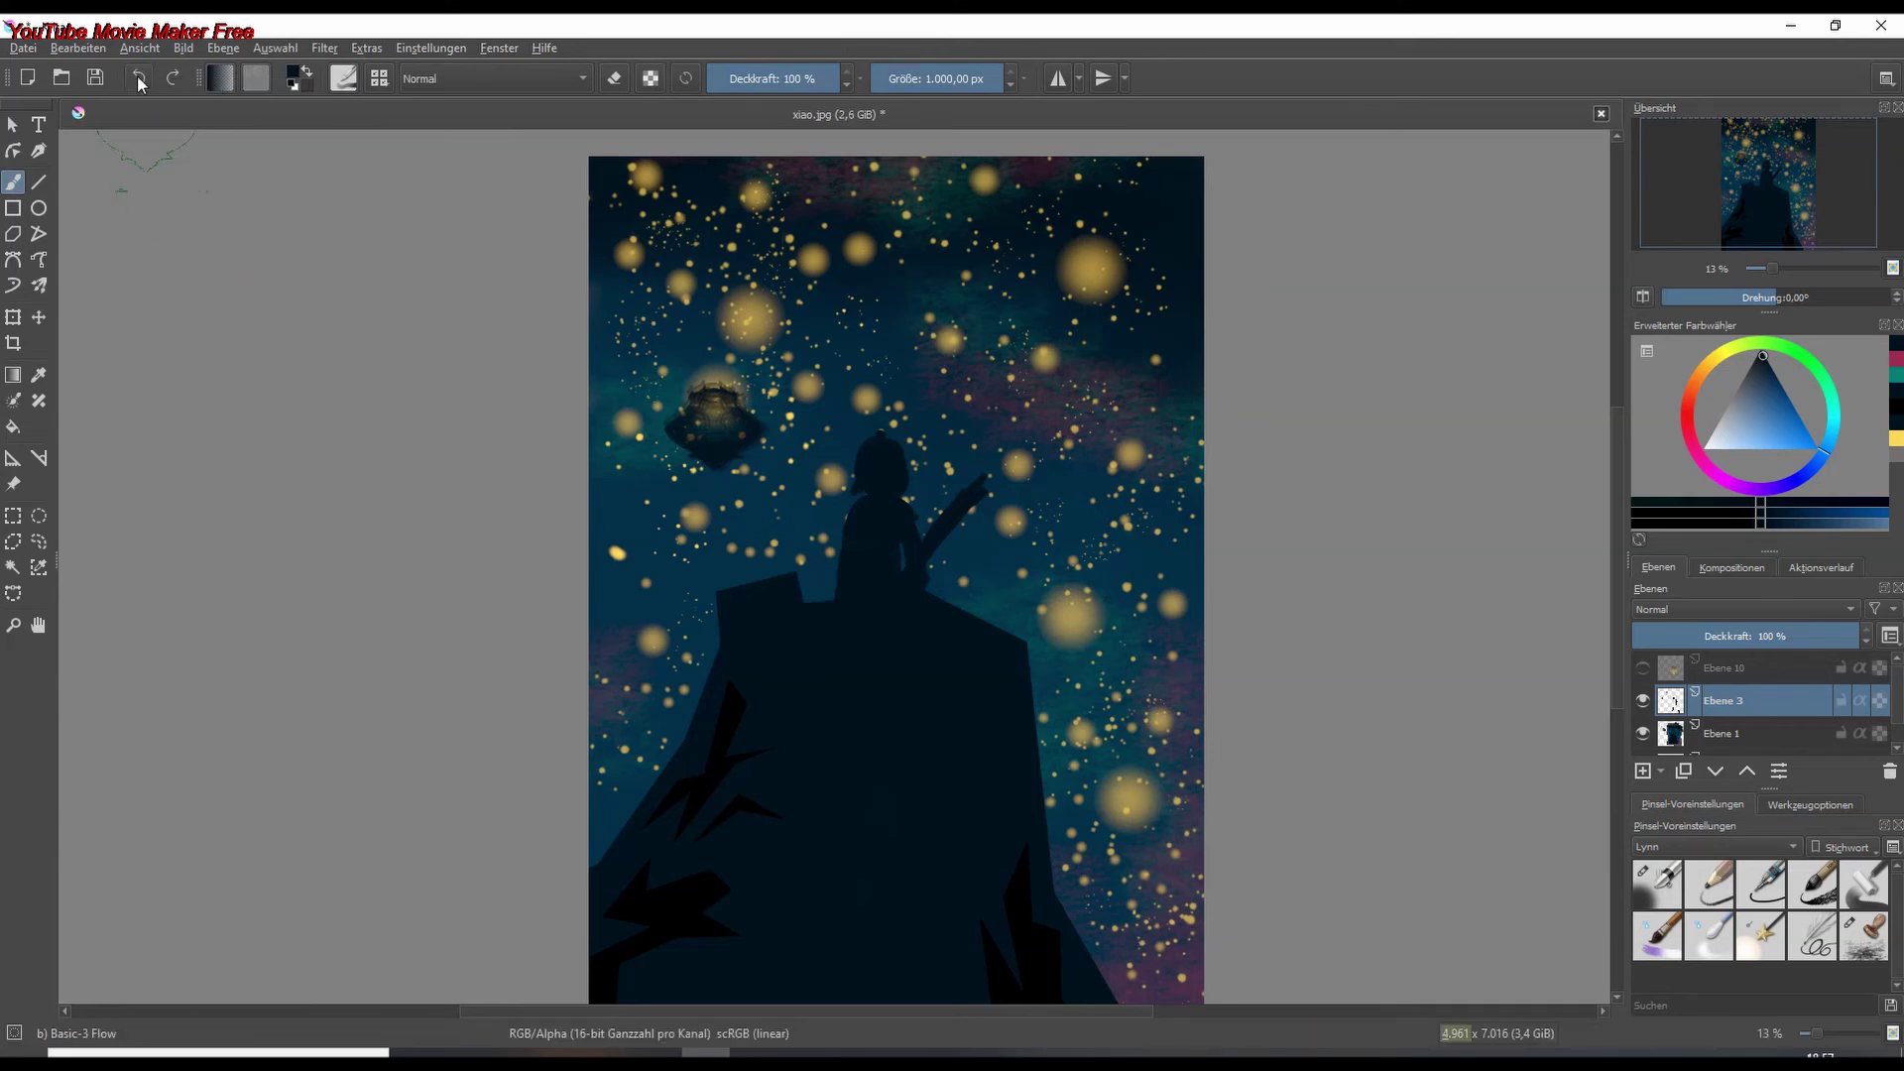
# - Choose the Basic-5 Size brush with the lantern-shaped tip at 1,000 px
pyautogui.click(343, 78)
pyautogui.click(708, 152)
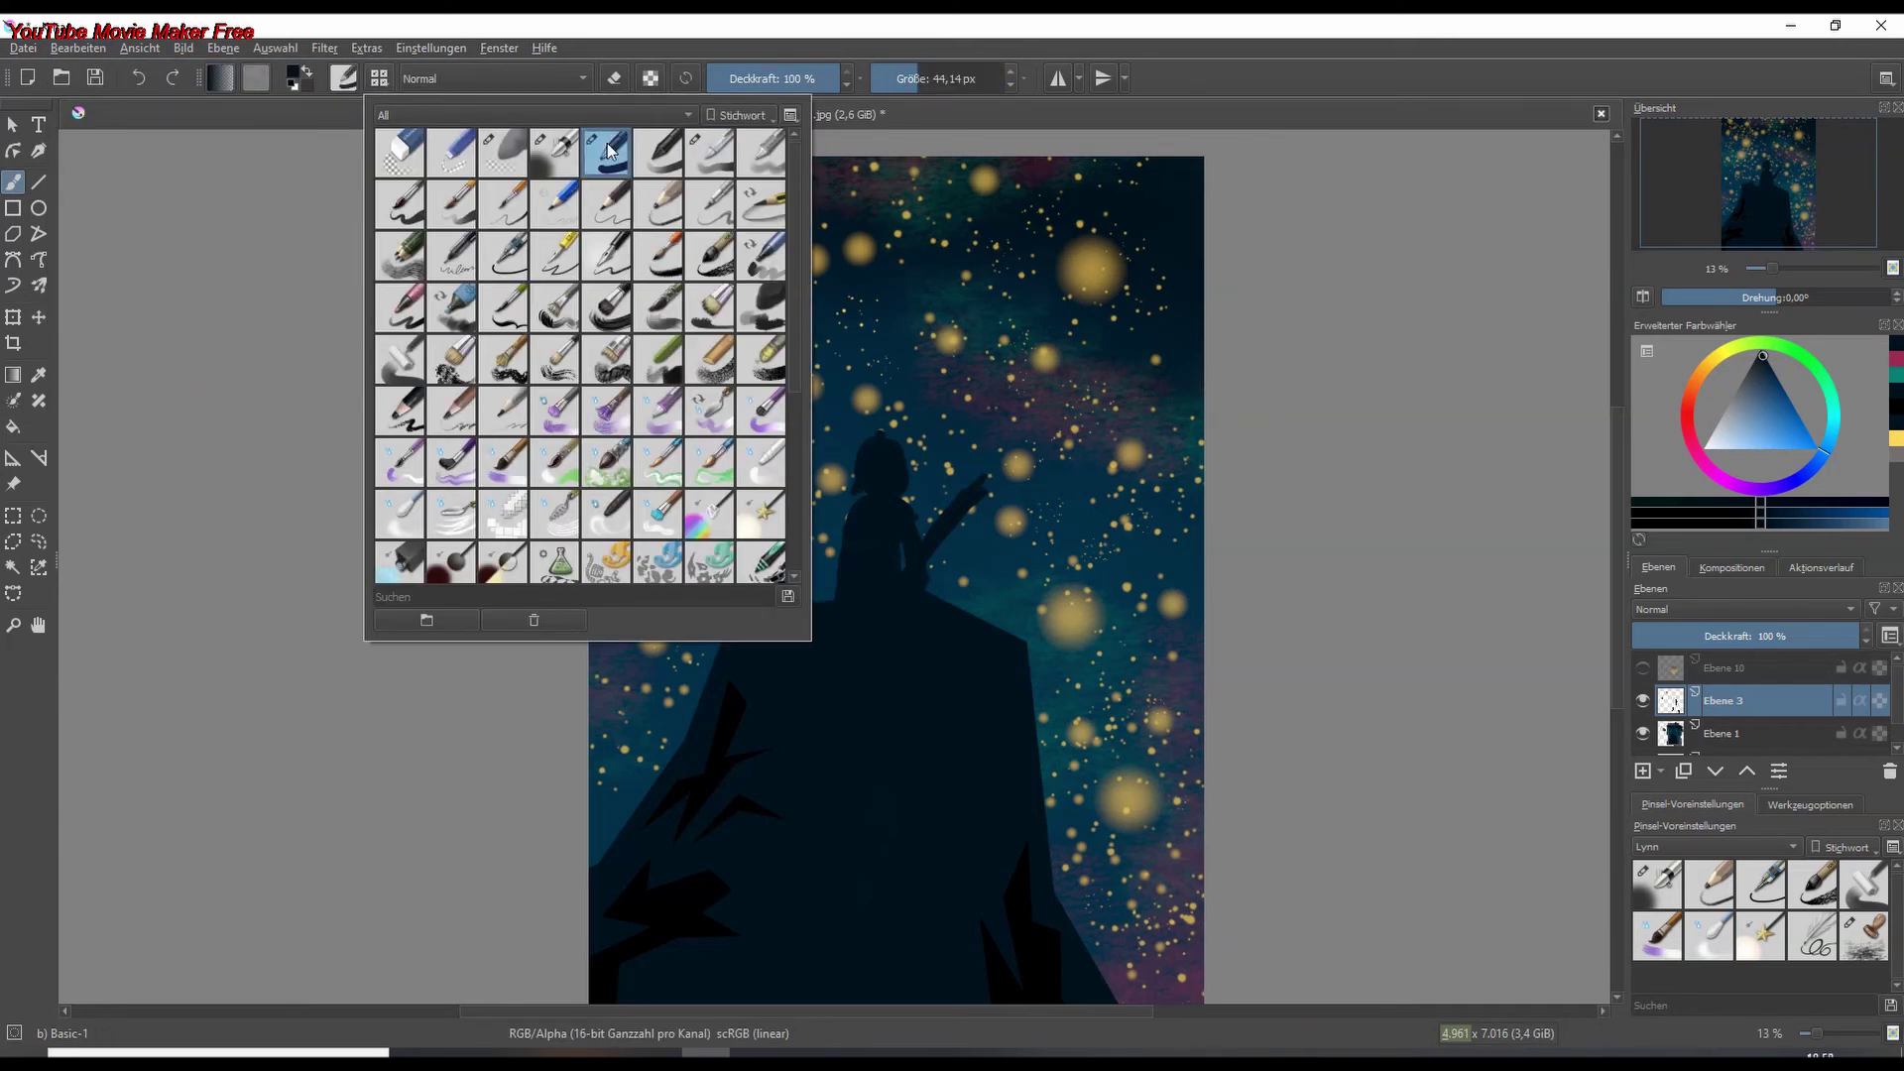
pyautogui.click(773, 625)
pyautogui.click(359, 212)
pyautogui.press('Escape')
pyautogui.click(344, 78)
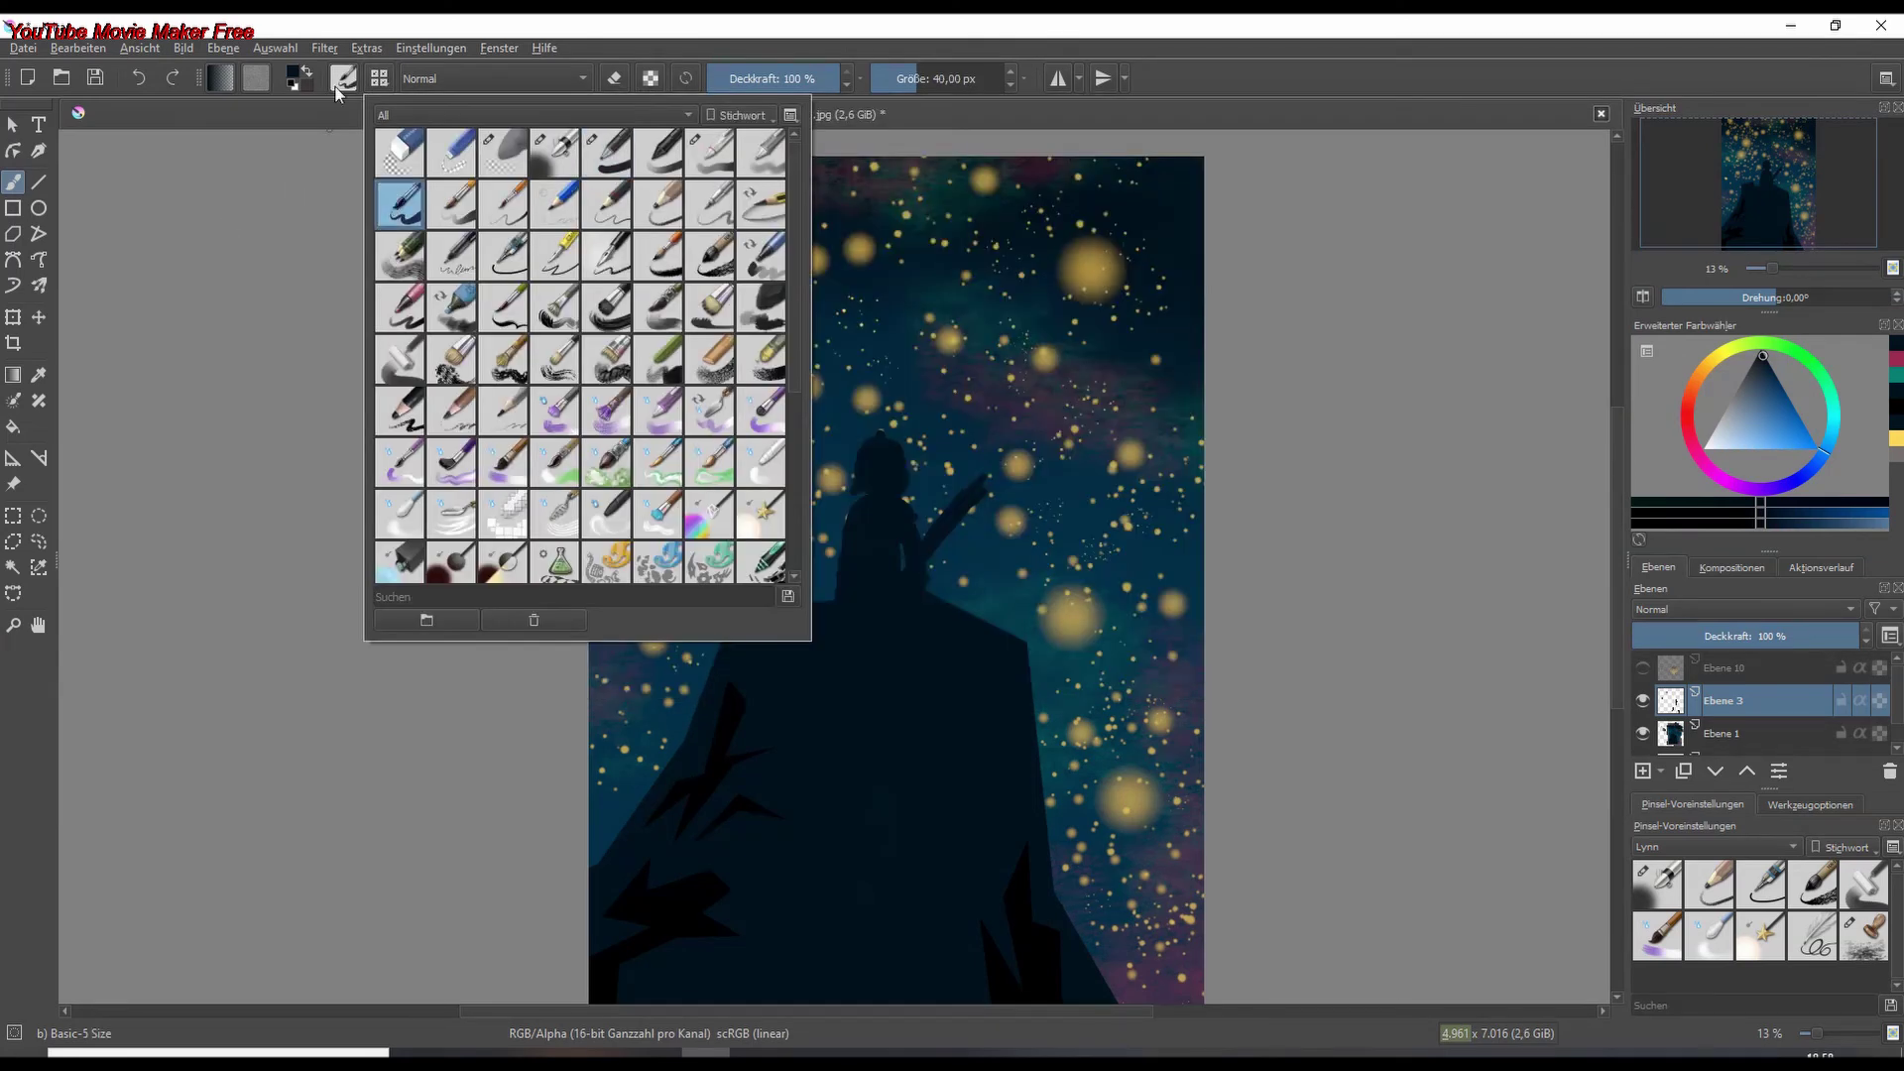
pyautogui.click(400, 205)
pyautogui.click(237, 385)
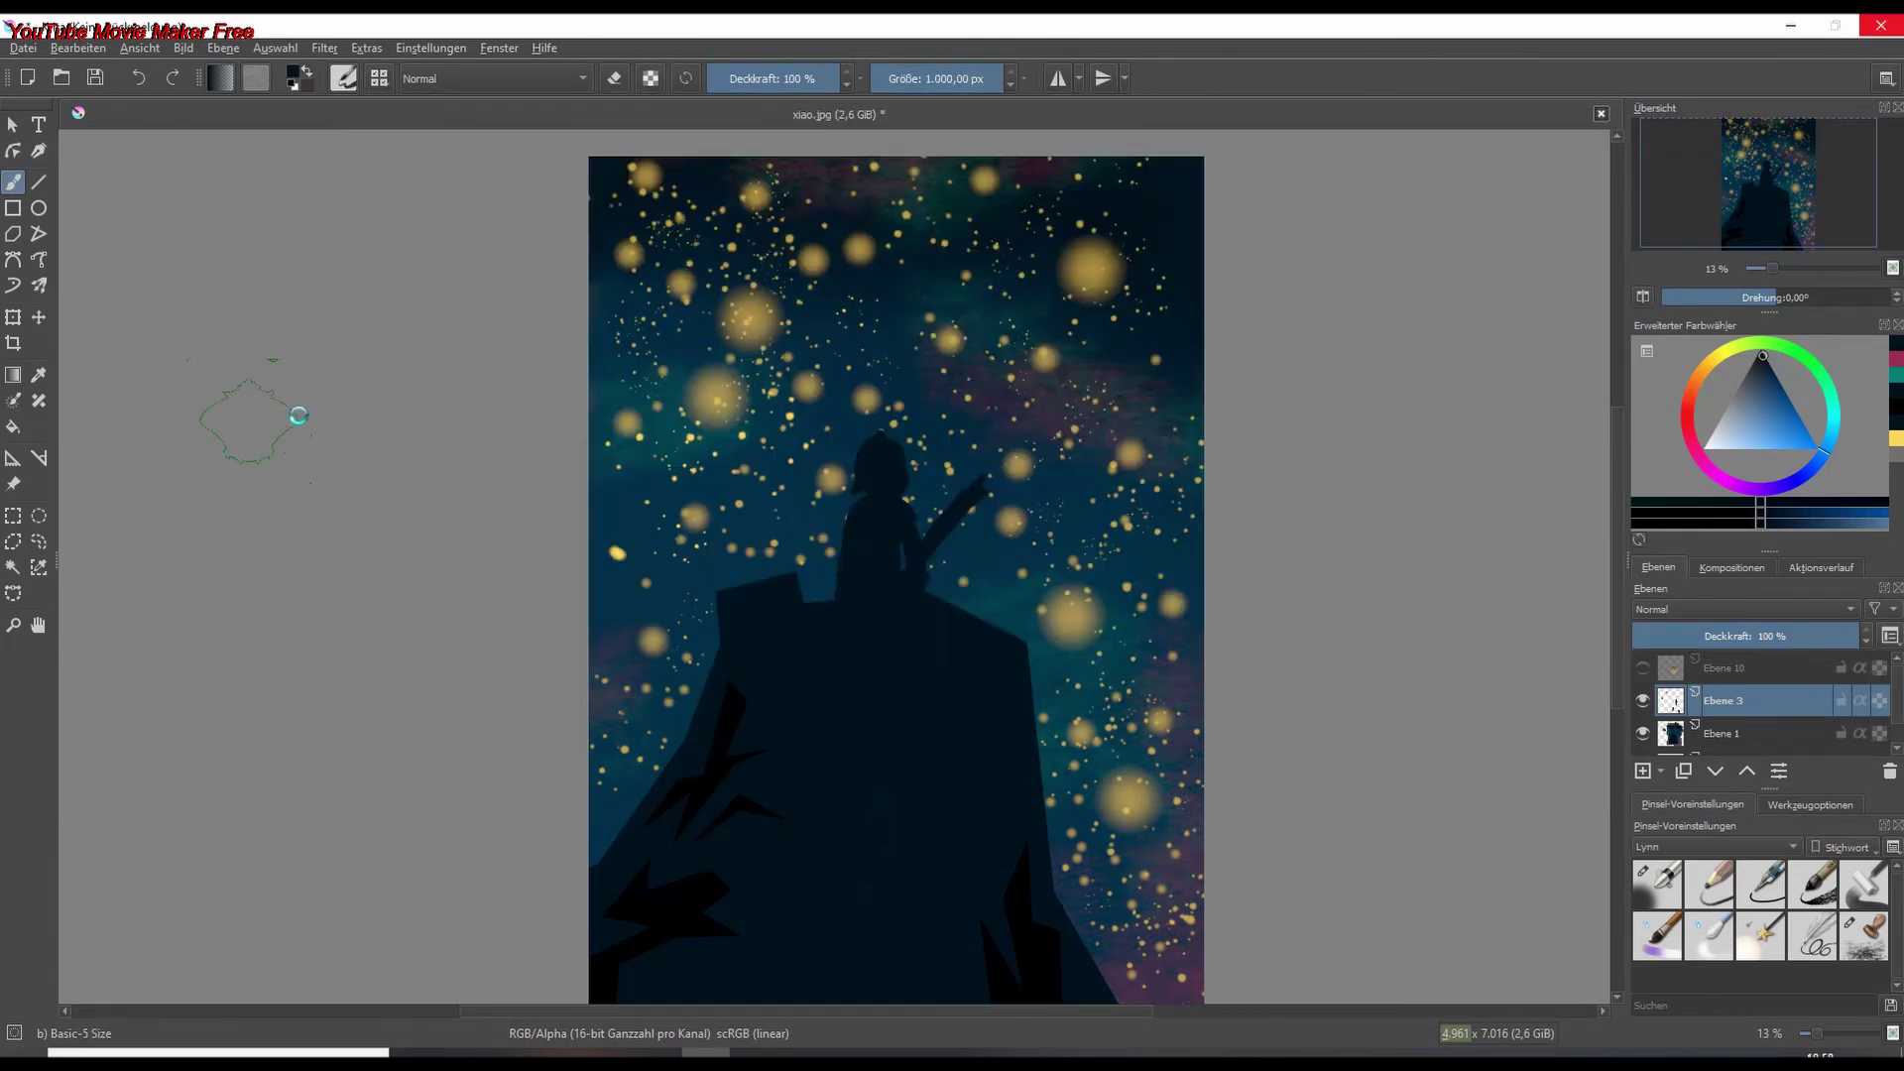
# - Stamp dark lantern shapes over the large glowing lights in the sky on the layer Ebene 11
pyautogui.moveTo(595, 376)
pyautogui.mouseDown()
pyautogui.moveTo(714, 372)
pyautogui.moveTo(738, 318)
pyautogui.moveTo(754, 322)
pyautogui.moveTo(718, 407)
pyautogui.mouseUp()
pyautogui.click(716, 399)
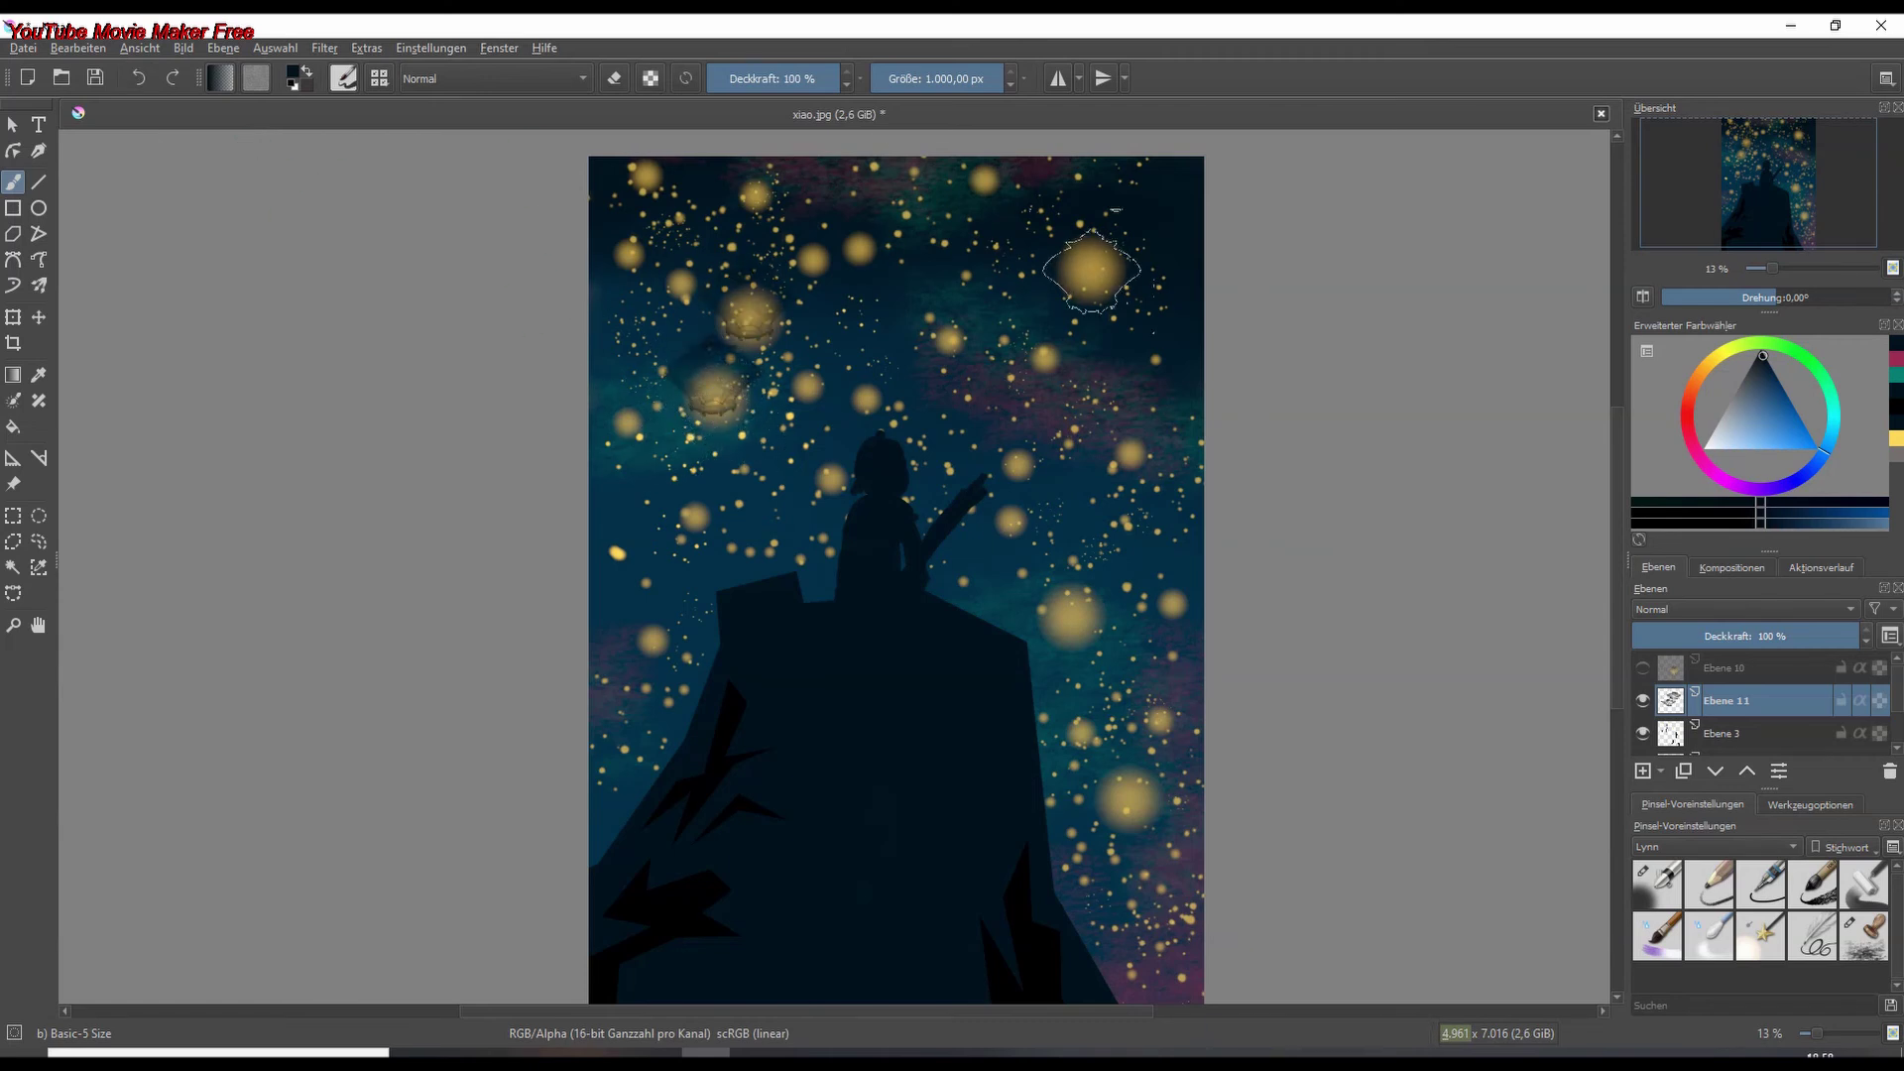
pyautogui.click(1090, 266)
pyautogui.click(1071, 610)
pyautogui.click(1130, 803)
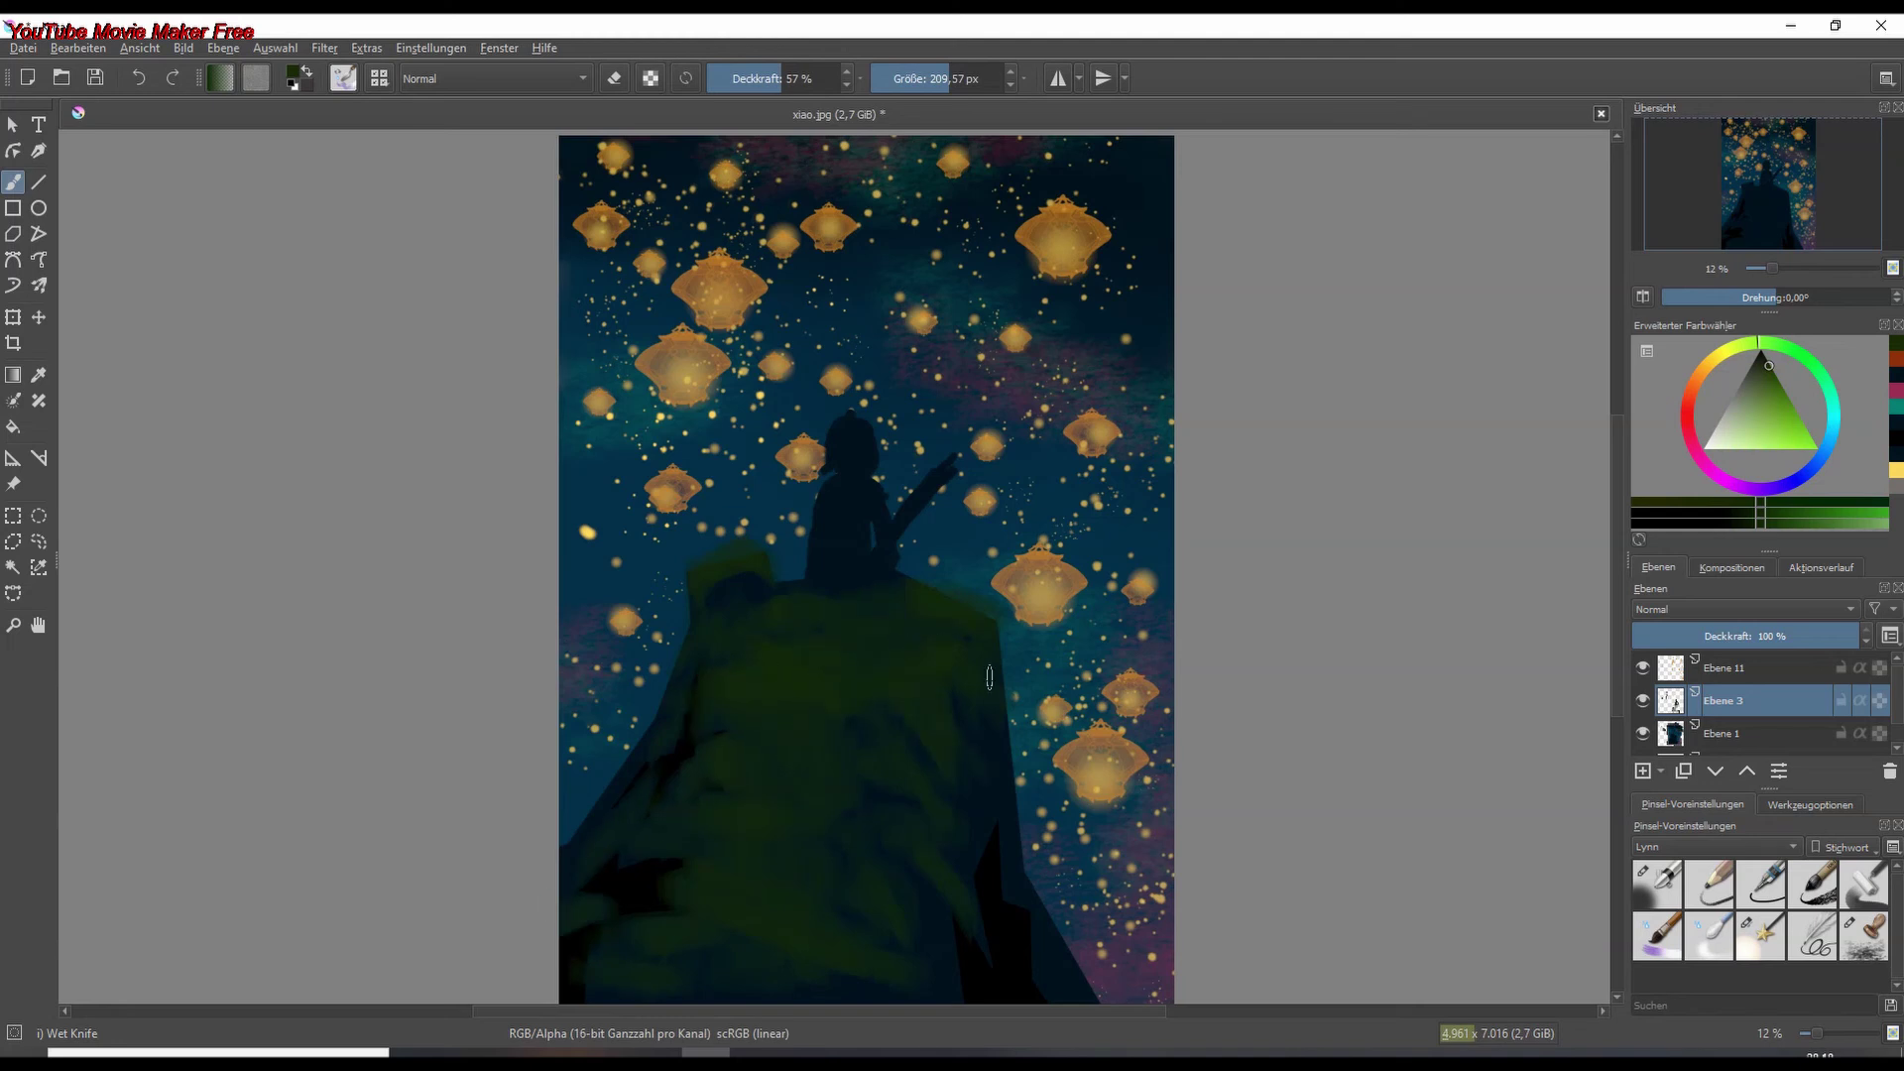
pyautogui.keyDown('ctrl'); pyautogui.click(861, 736); pyautogui.keyUp('ctrl')
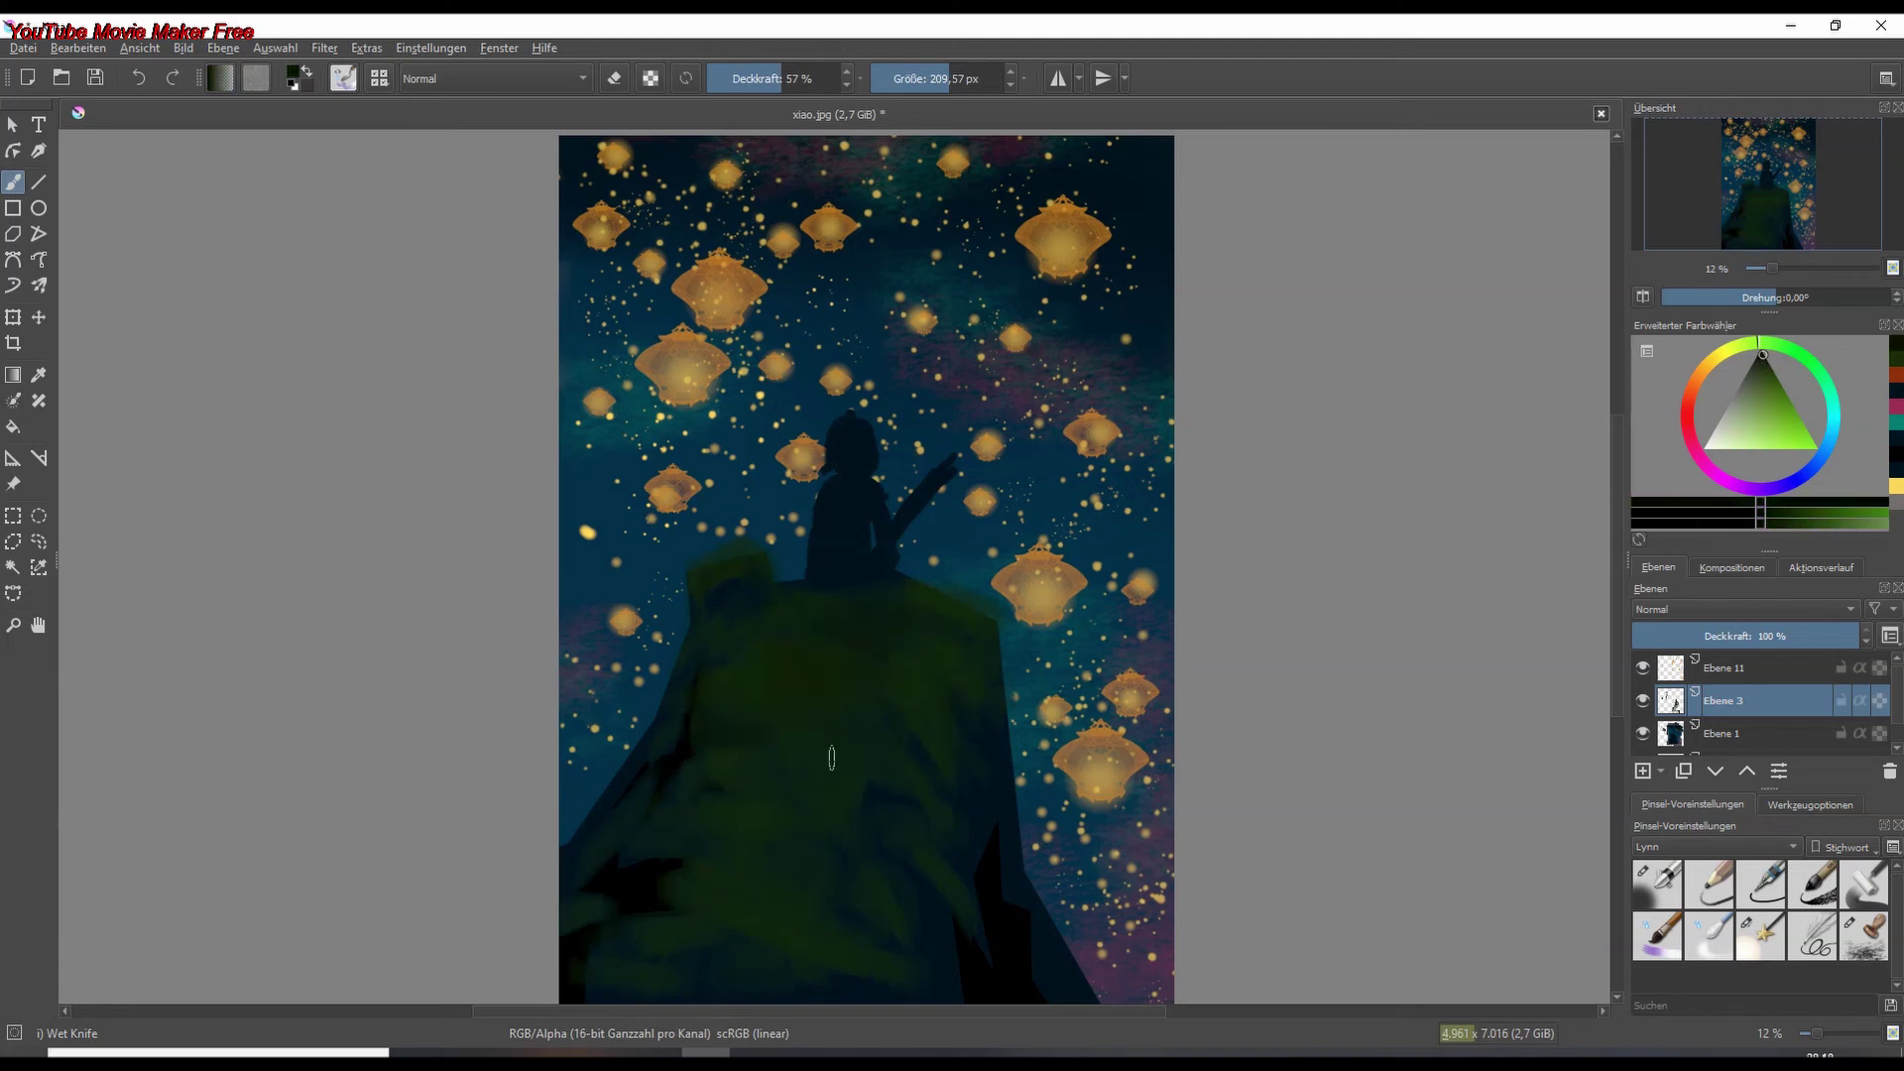
pyautogui.click(342, 79)
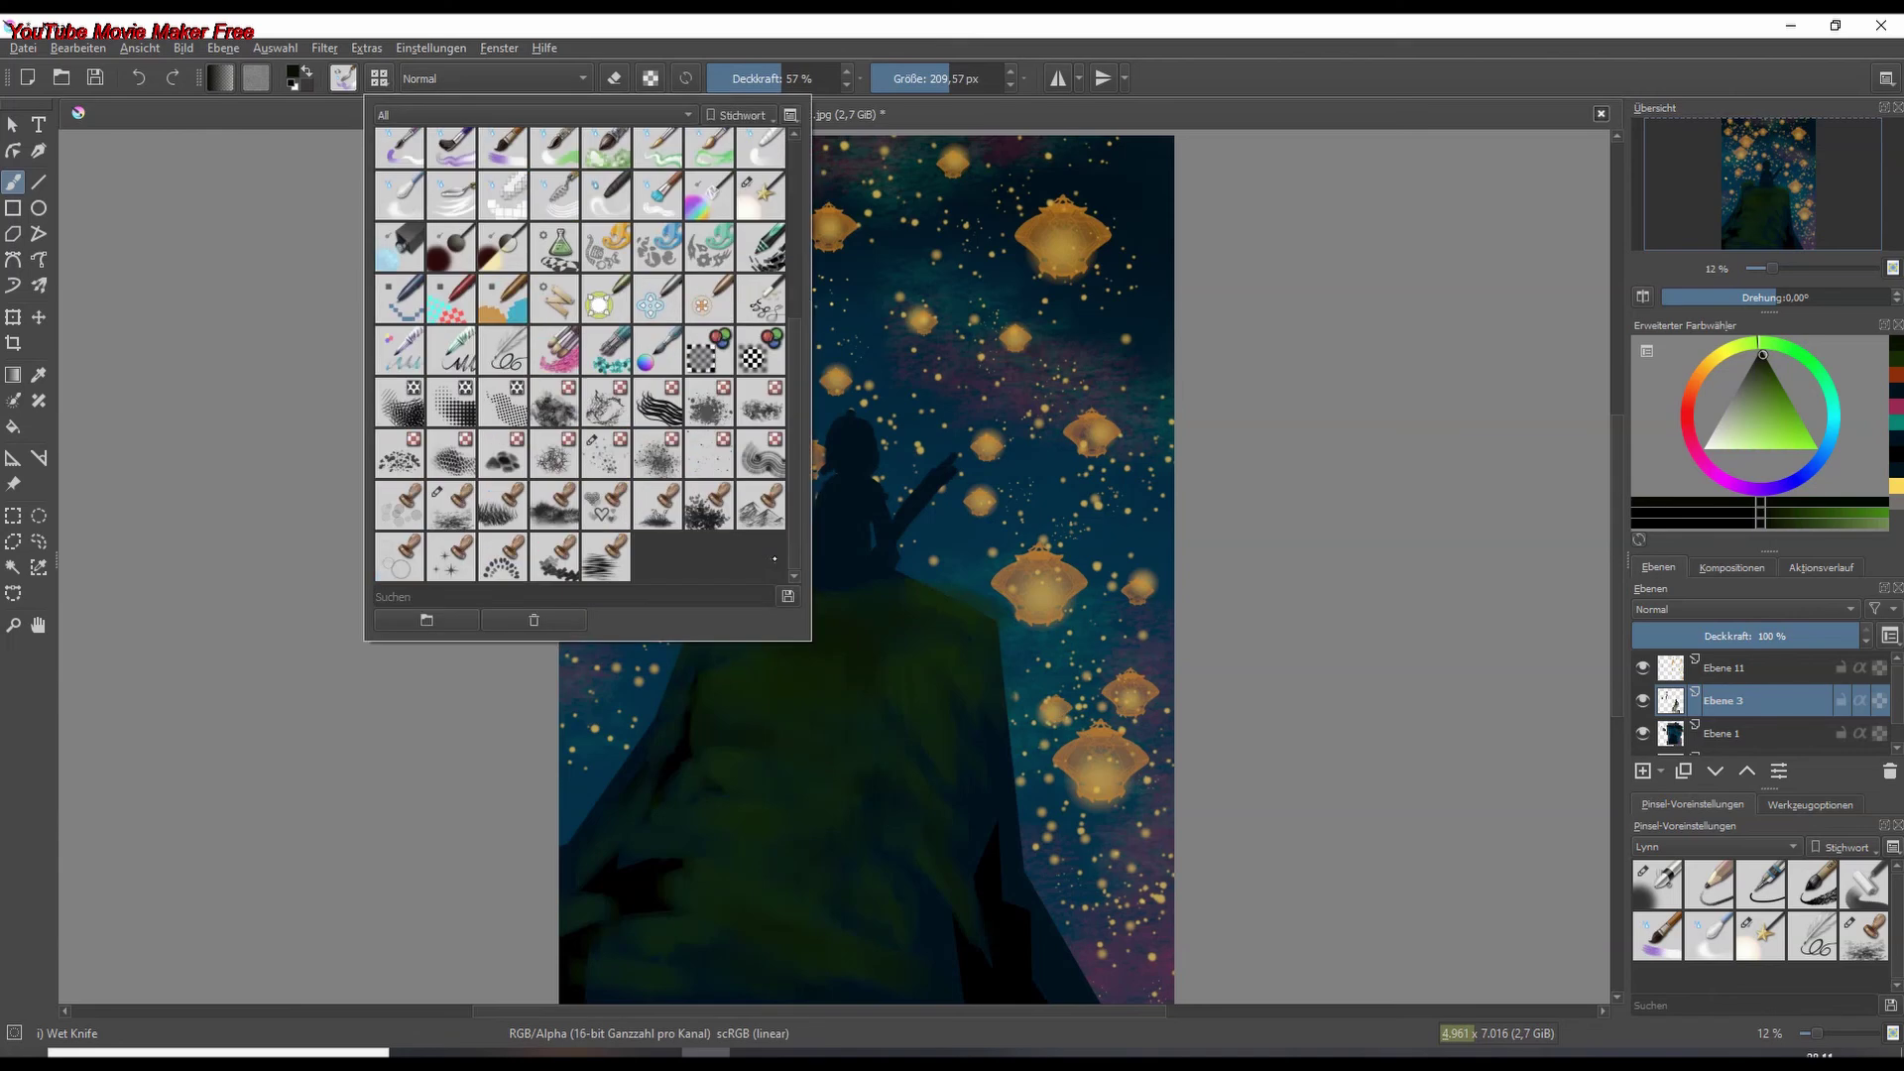
pyautogui.click(744, 161)
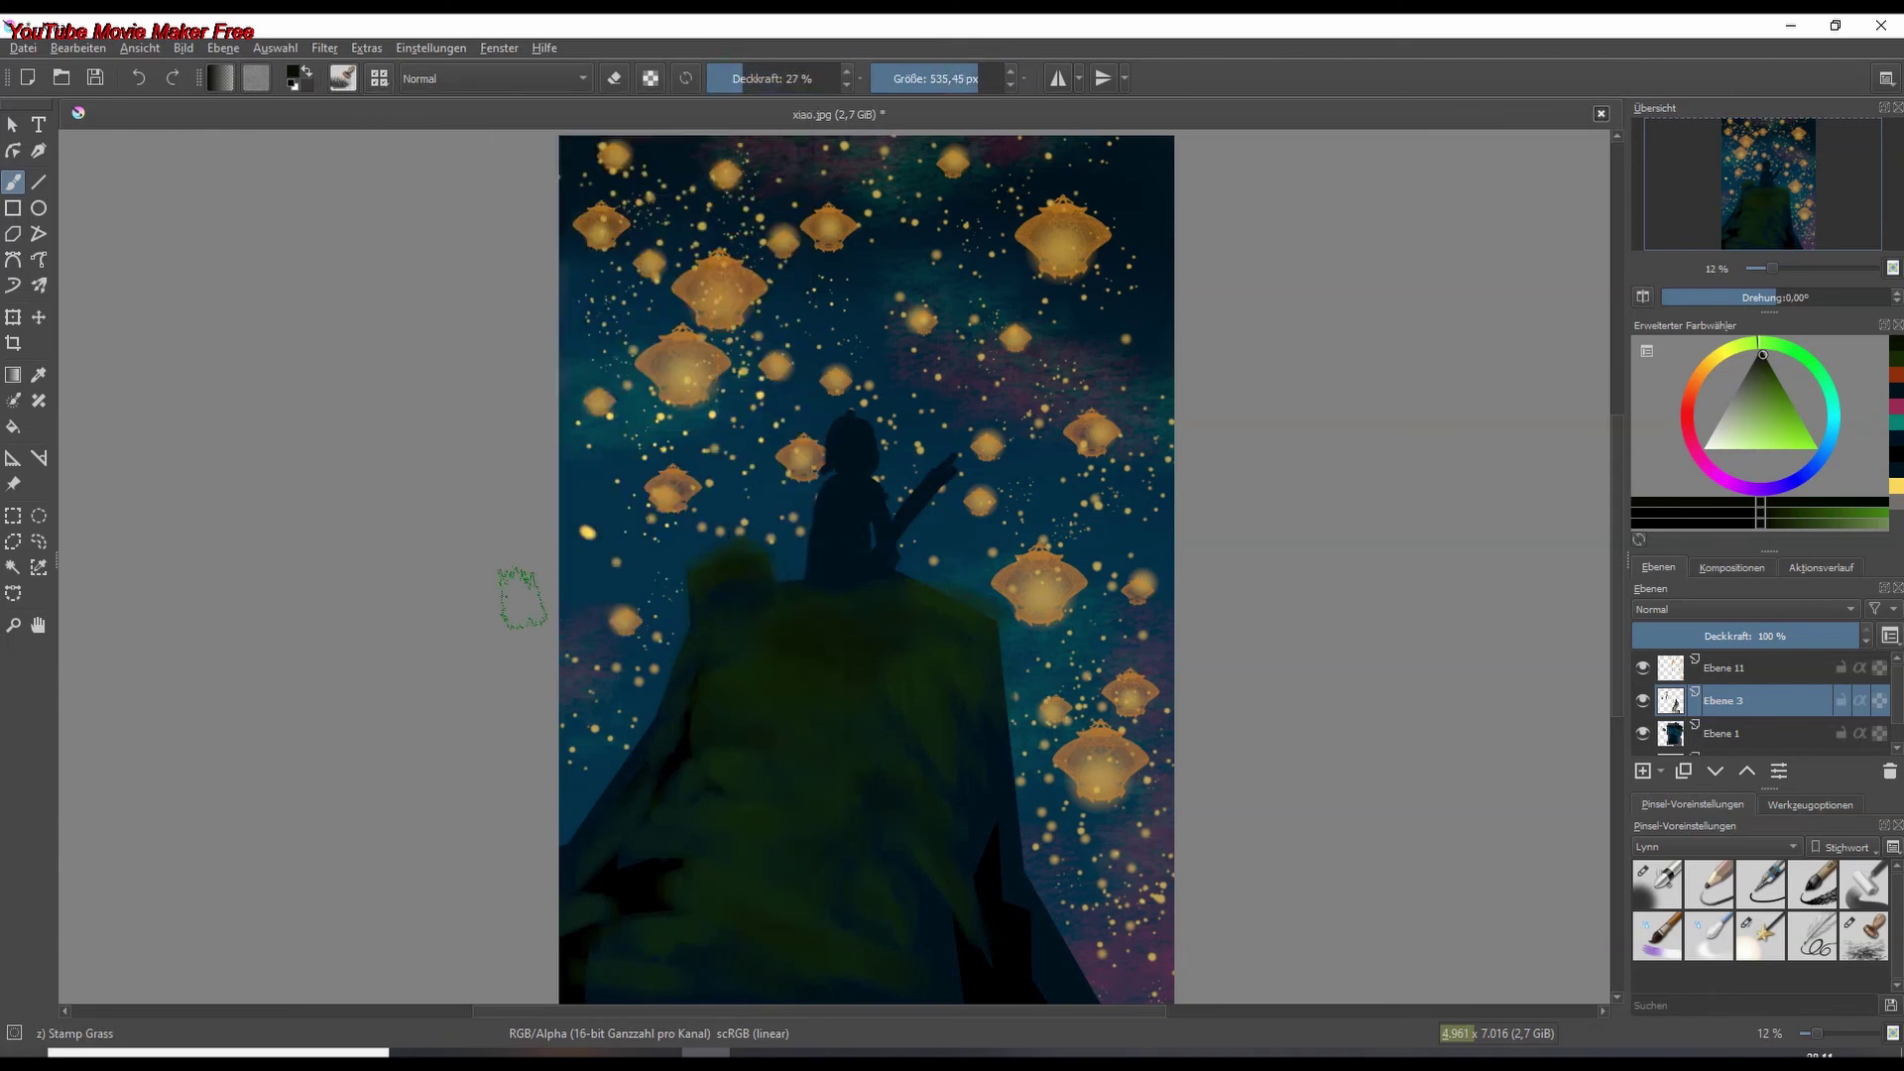
# - Paint yellow rim light along the mountain's lower right edge with the 60 px Wet Textured Soft brush, using the lantern color
pyautogui.press('/')
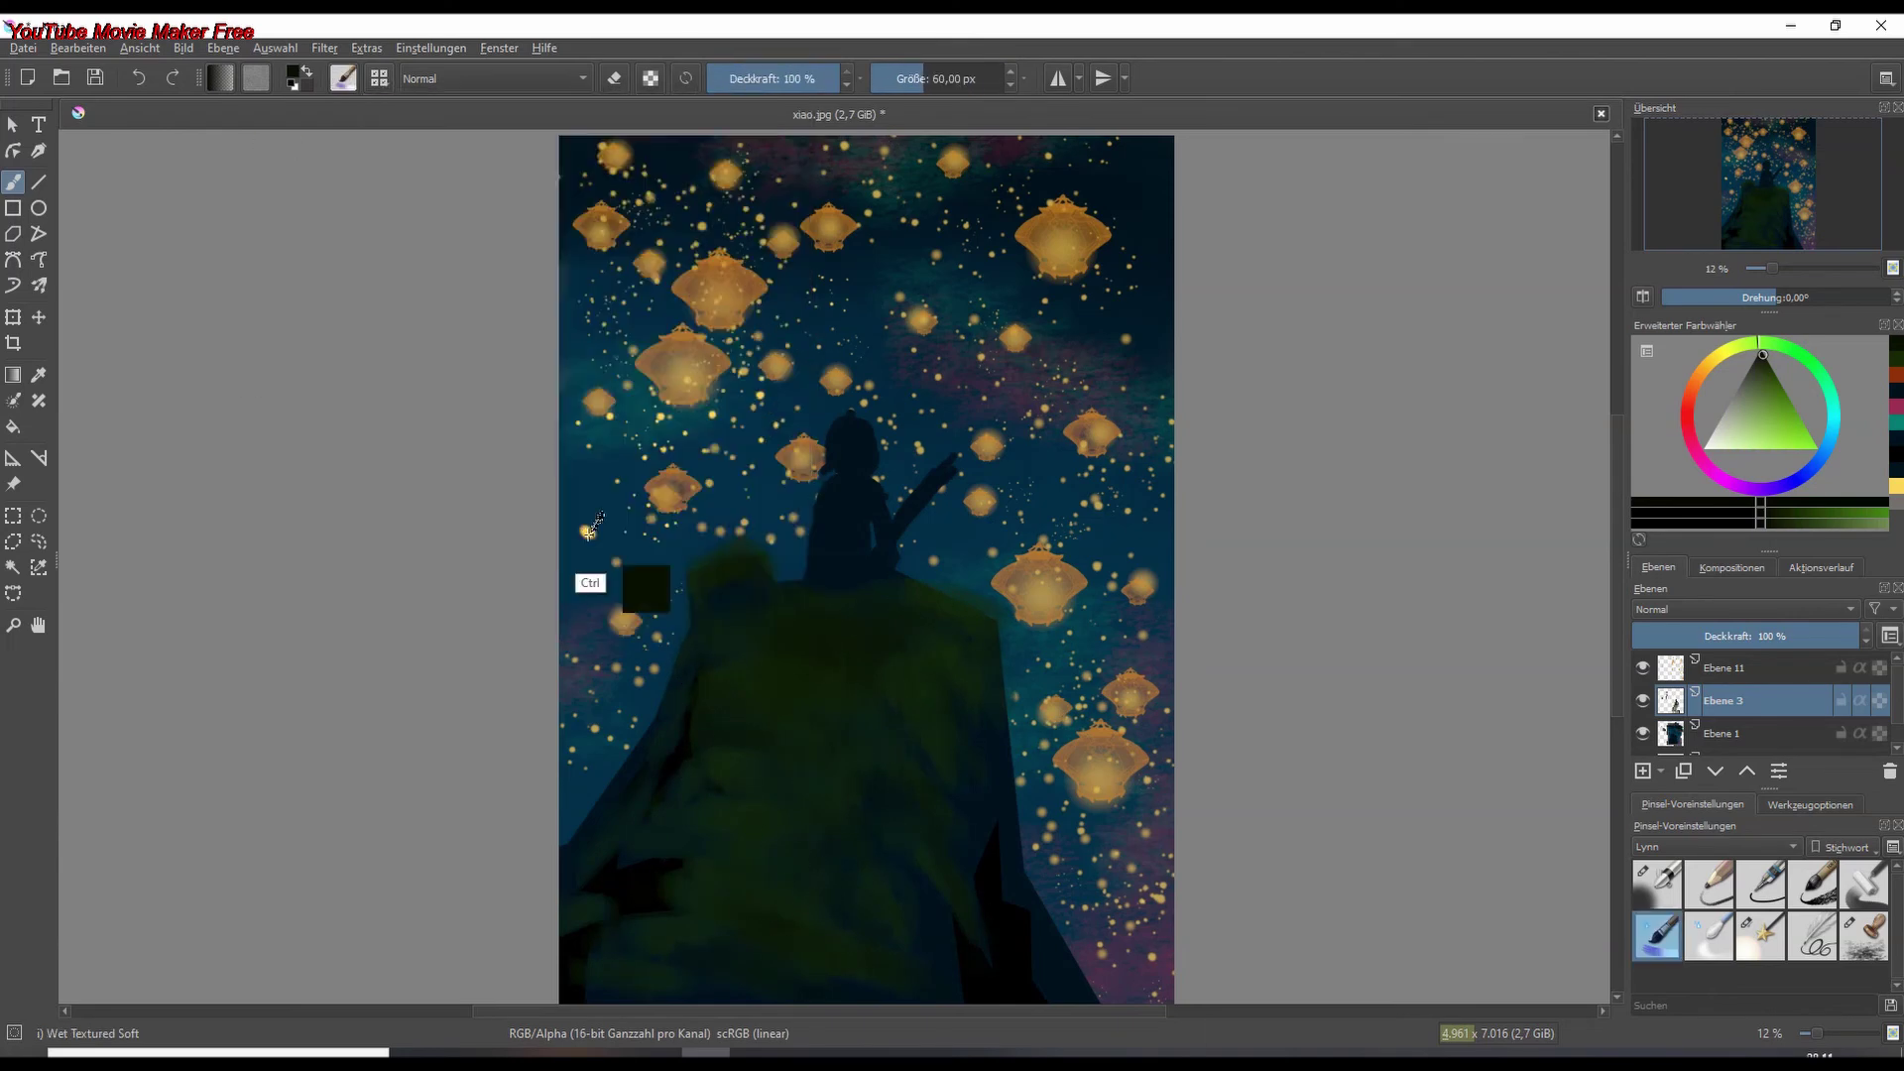
pyautogui.keyDown('ctrl'); pyautogui.click(624, 619); pyautogui.keyUp('ctrl')
pyautogui.scroll(2, 1074, 440)
pyautogui.moveTo(1036, 470); pyautogui.dragTo(1115, 678)
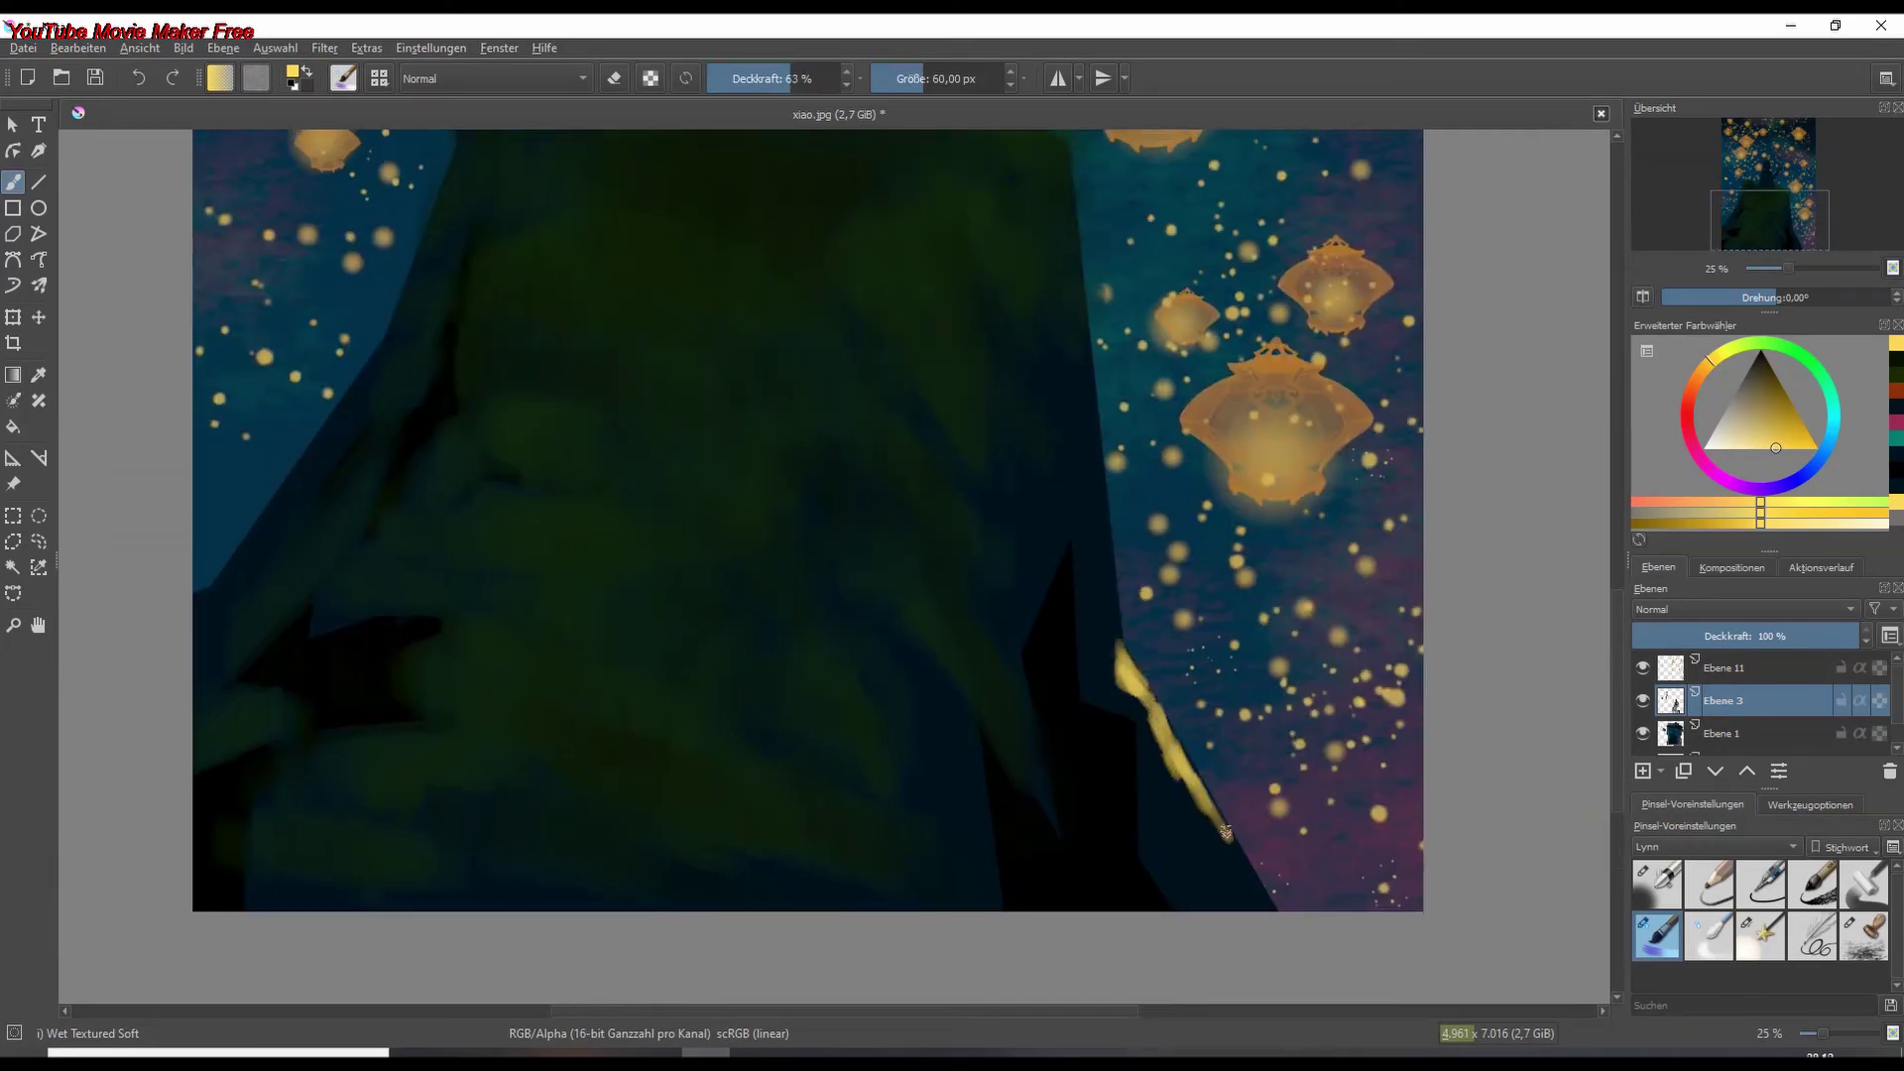
pyautogui.moveTo(1226, 830); pyautogui.dragTo(1240, 898)
pyautogui.moveTo(1088, 324)
pyautogui.mouseDown()
pyautogui.moveTo(1101, 569)
pyautogui.moveTo(1163, 208)
pyautogui.moveTo(1222, 496)
pyautogui.mouseUp()
# - Stamp yellow grass on the mountain's upper right edge and the small summit knob with the 320 px Stamp Grass Patch brush
pyautogui.click(343, 78)
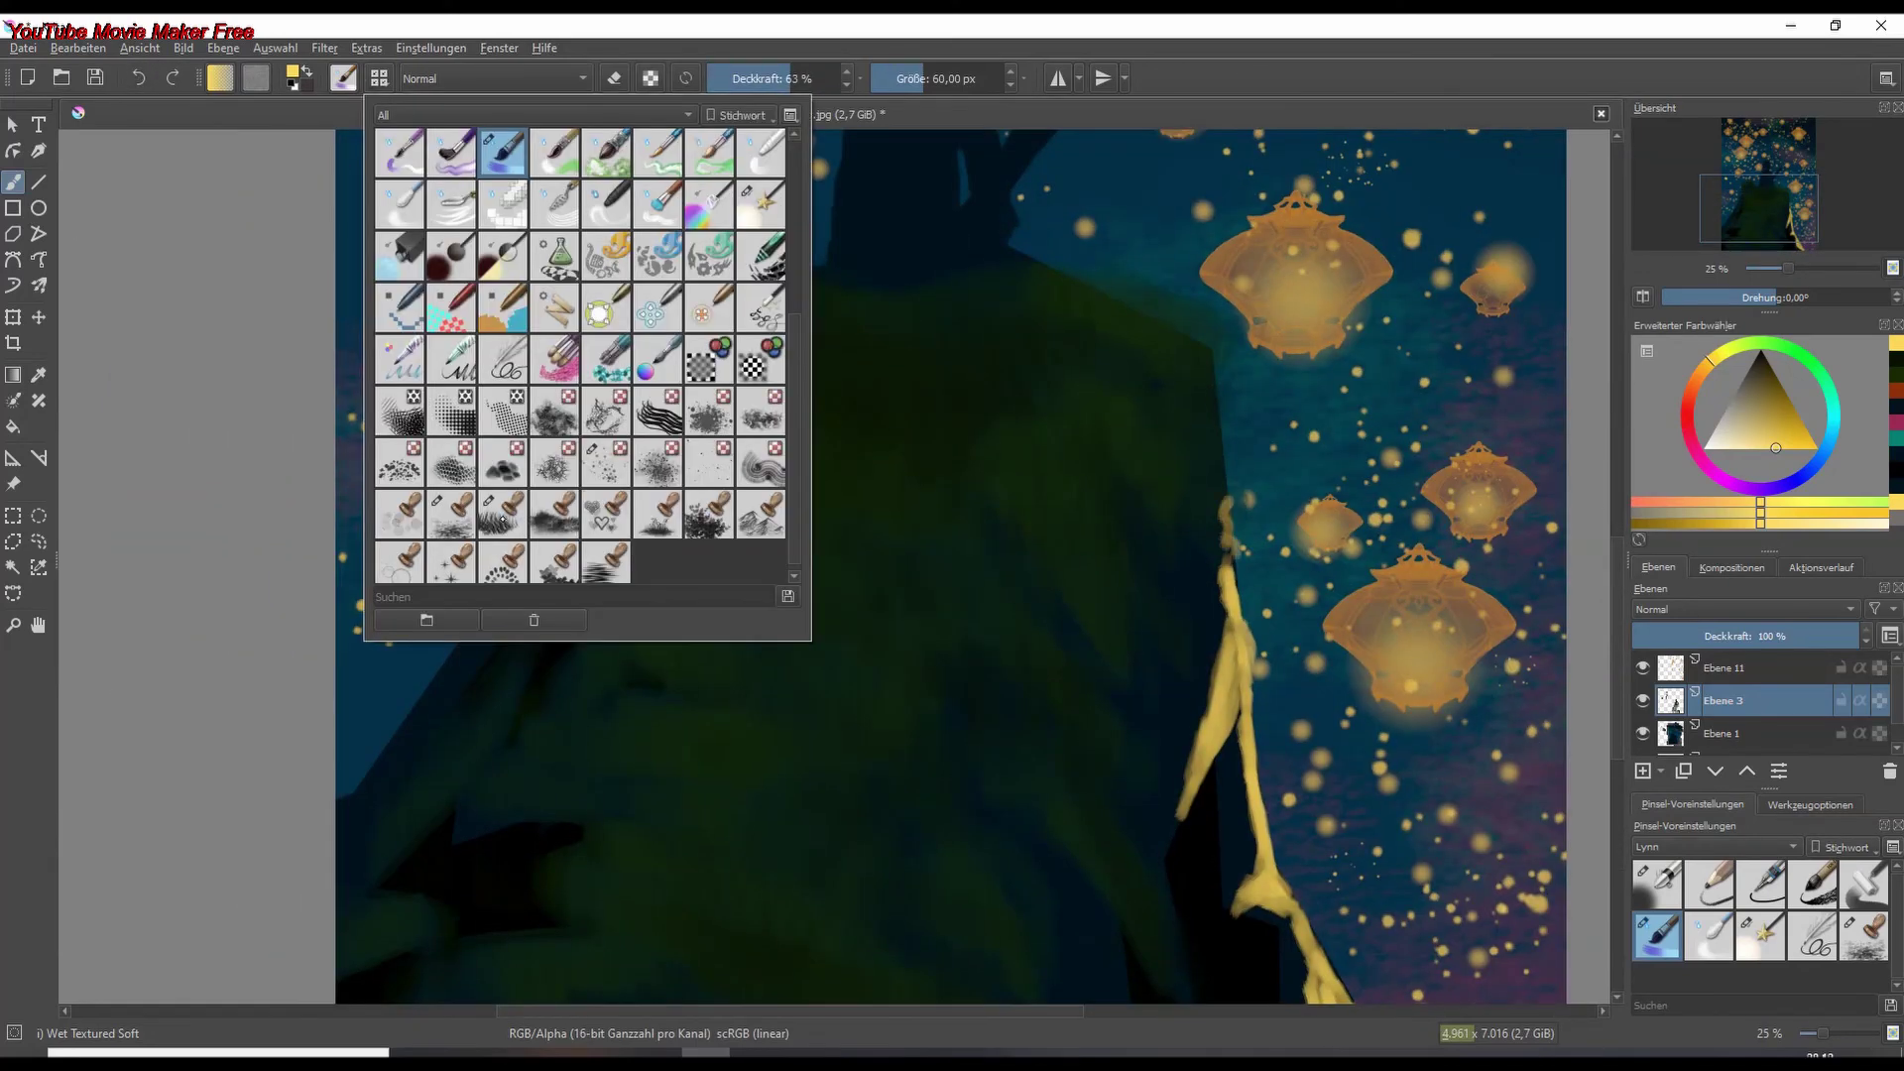
pyautogui.click(555, 337)
pyautogui.click(343, 79)
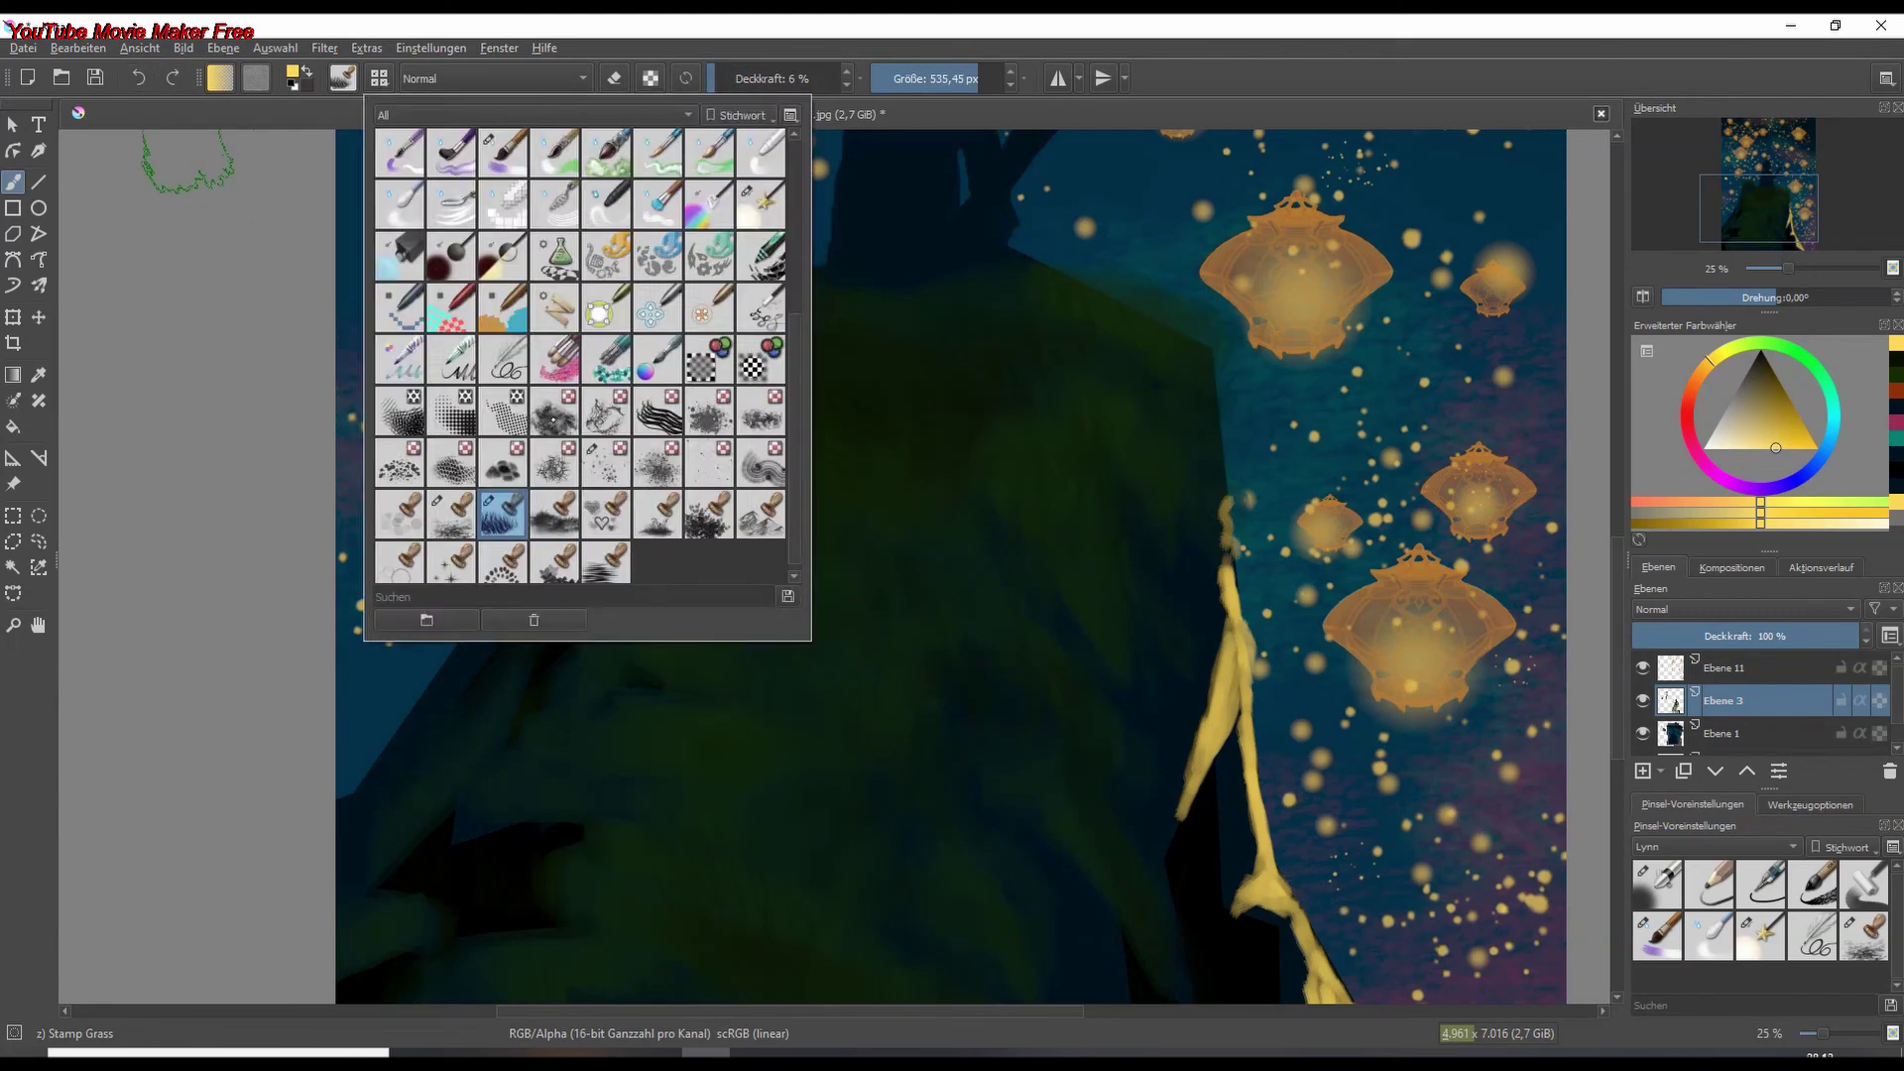
pyautogui.click(585, 337)
pyautogui.moveTo(1200, 466)
pyautogui.mouseDown()
pyautogui.moveTo(1120, 297)
pyautogui.moveTo(1021, 258)
pyautogui.mouseUp()
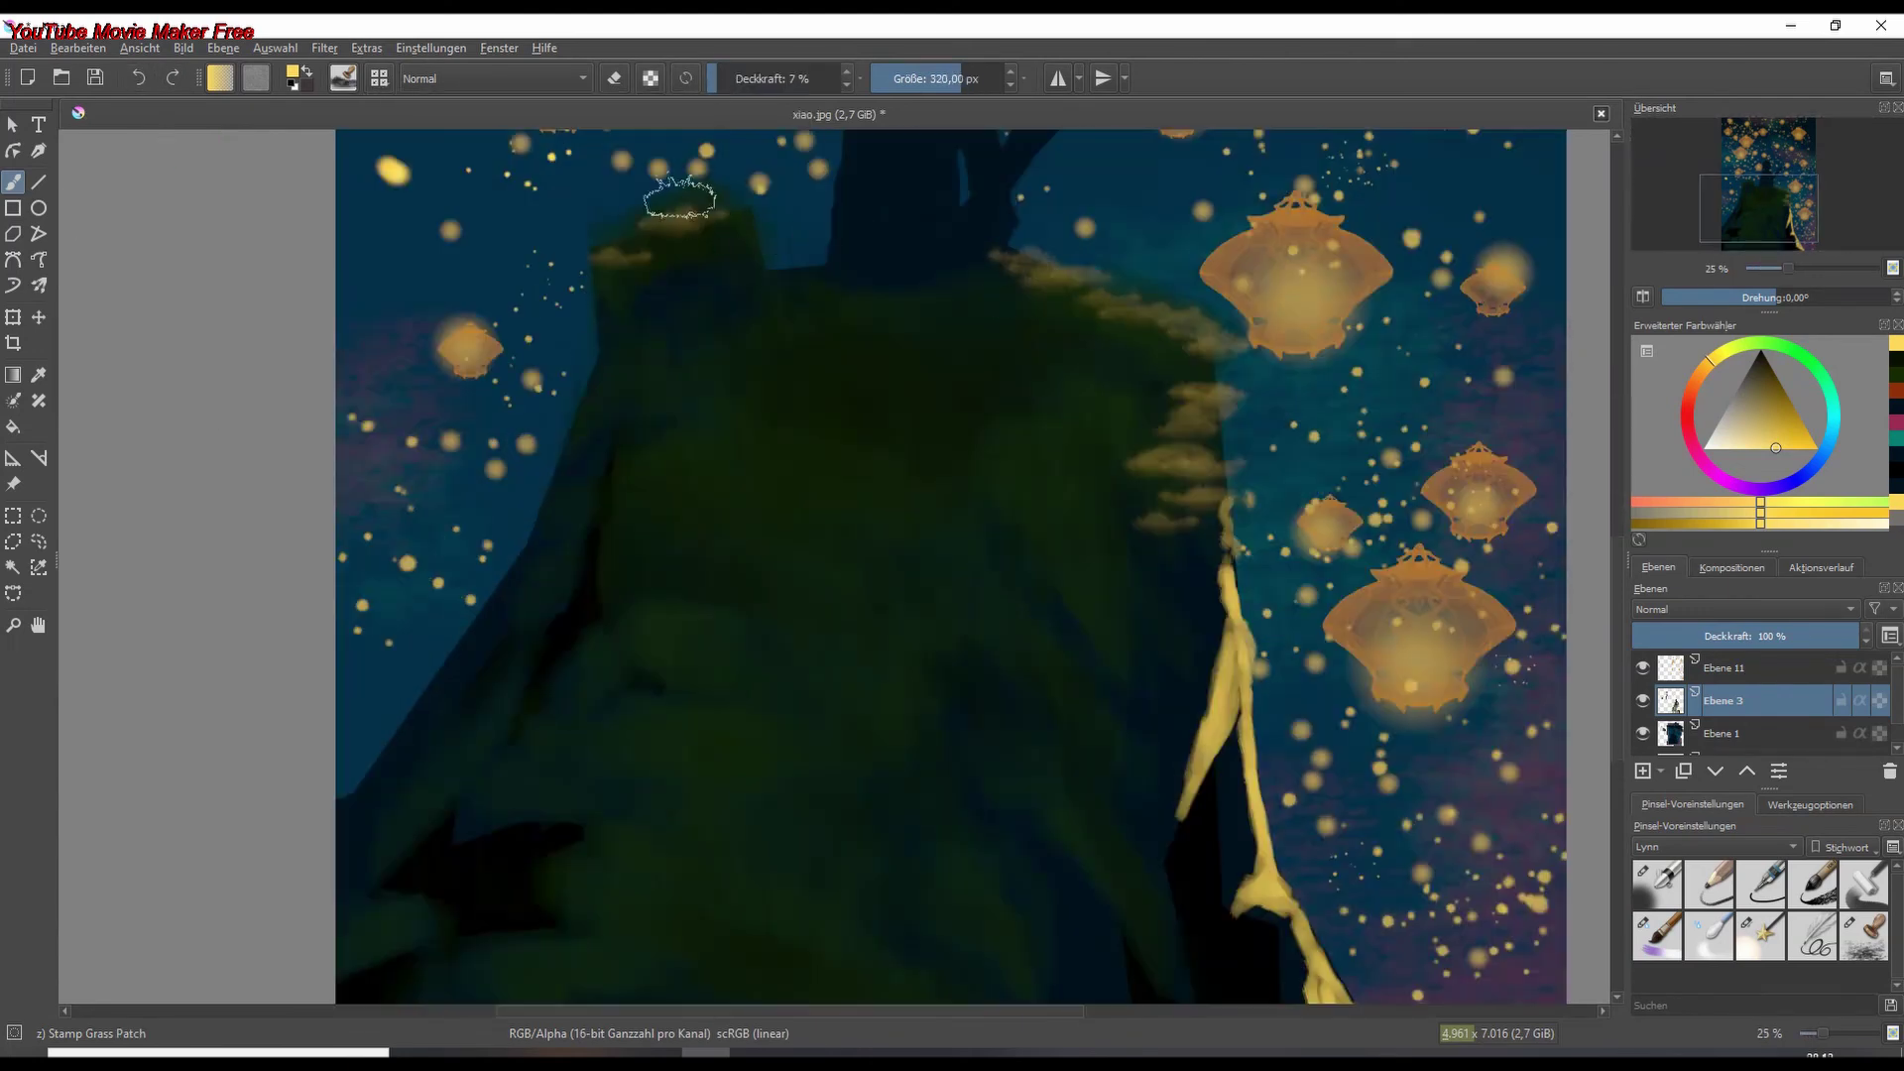
pyautogui.moveTo(1229, 496)
pyautogui.mouseDown()
pyautogui.moveTo(1098, 362)
pyautogui.moveTo(1140, 278)
pyautogui.mouseUp()
# - Paint yellow highlights on the summit knob's side and the mountain's left edge with the 60 px Wet Textured Soft brush
pyautogui.click(343, 78)
pyautogui.click(400, 152)
pyautogui.moveTo(741, 217); pyautogui.dragTo(752, 261)
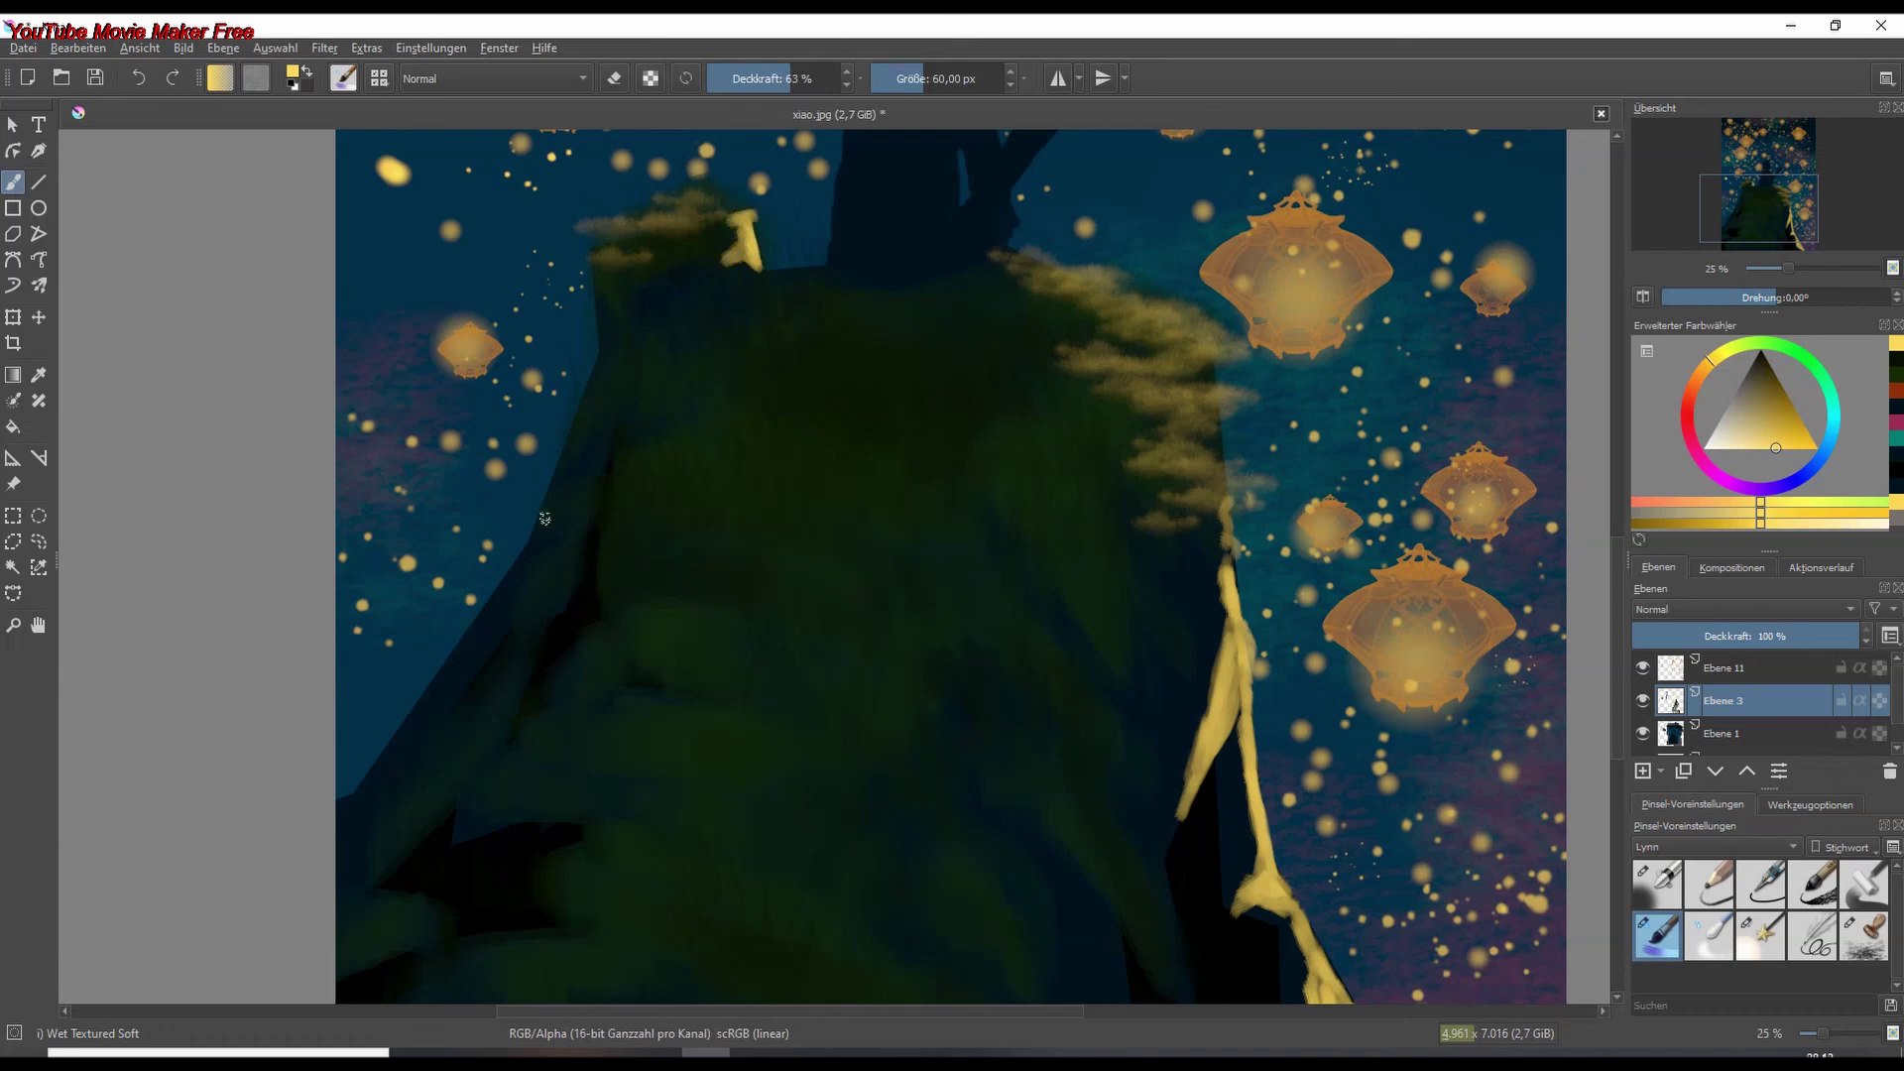
pyautogui.scroll(-5, 626, 278)
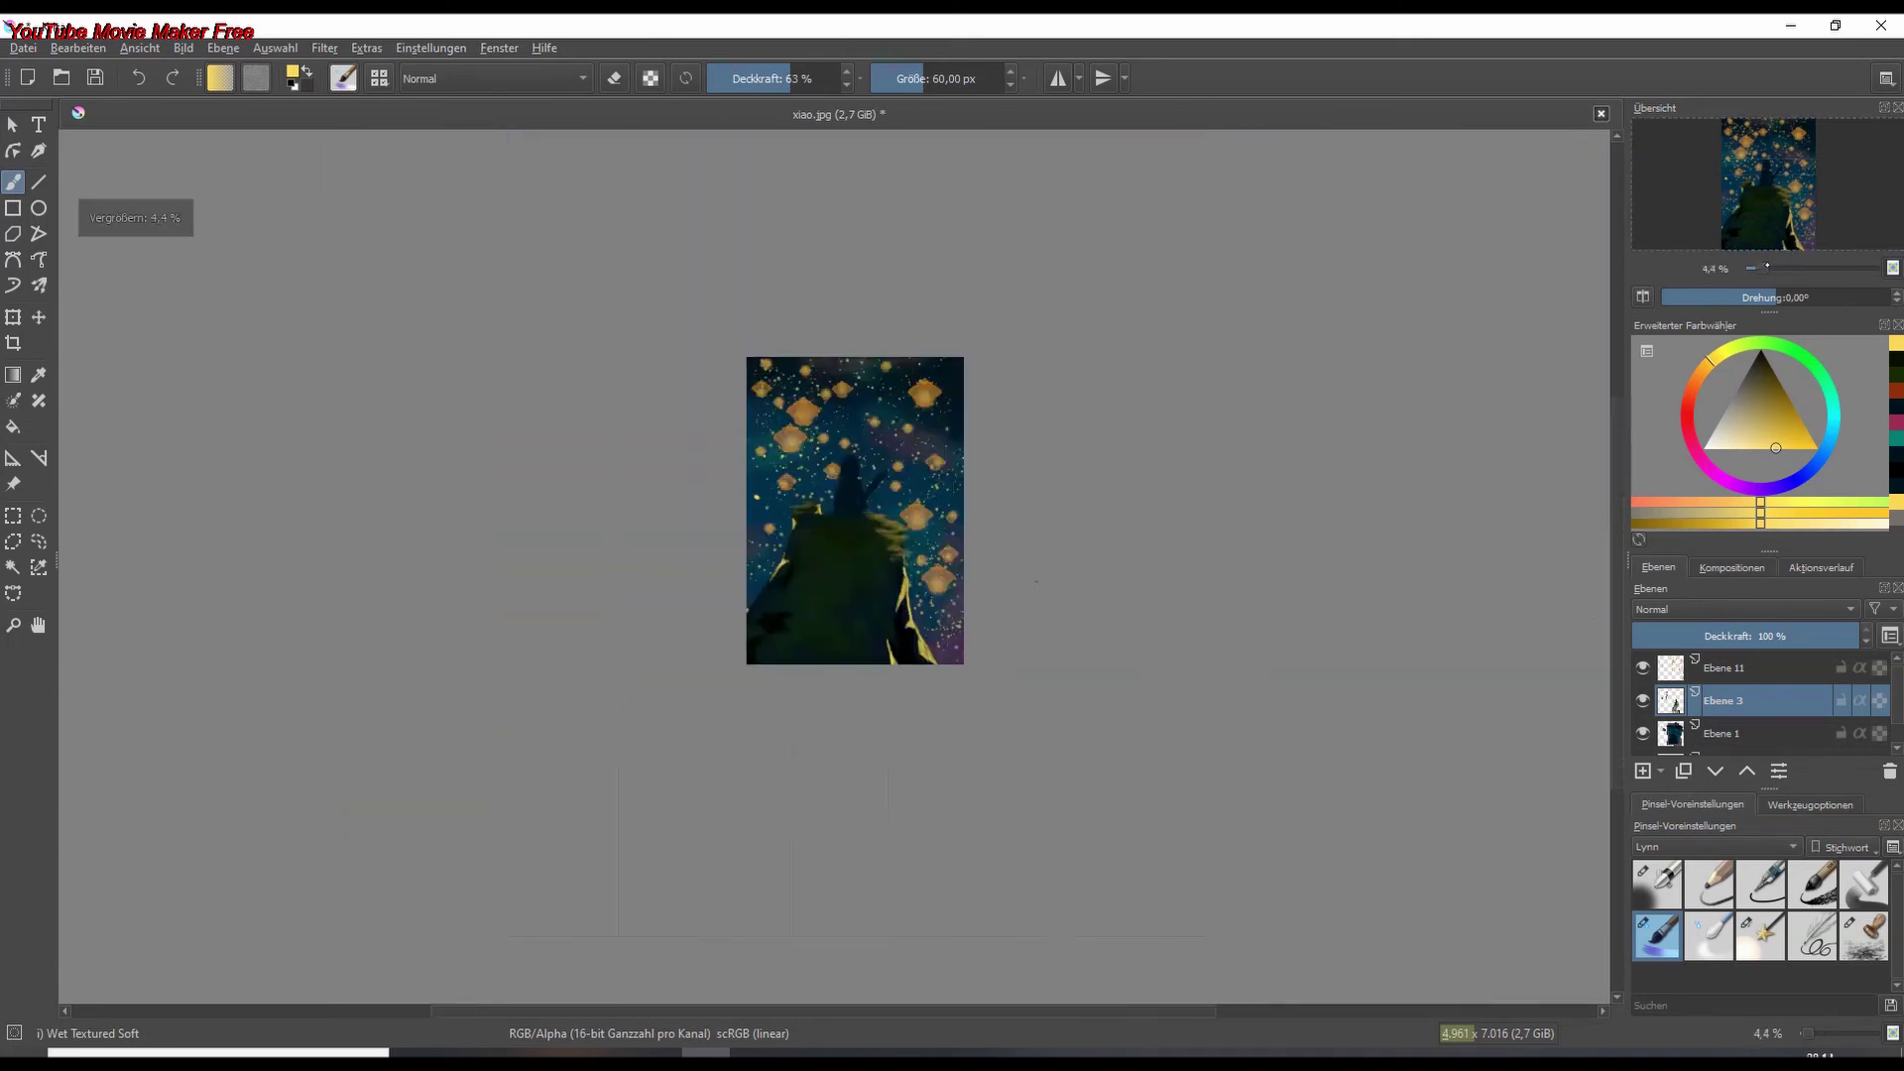
# - Stamp scattered yellow grass tufts across the mountain's front face with the Stamp Grass Patch brush
pyautogui.scroll(3, 626, 277)
pyautogui.click(343, 79)
pyautogui.click(585, 337)
pyautogui.moveTo(875, 679)
pyautogui.mouseDown()
pyautogui.moveTo(723, 552)
pyautogui.moveTo(872, 651)
pyautogui.moveTo(820, 455)
pyautogui.moveTo(991, 436)
pyautogui.mouseUp()
# - Soften the yellow grass tufts near the foot of the mountain with the Blender Blur brush
pyautogui.click(343, 78)
pyautogui.click(525, 488)
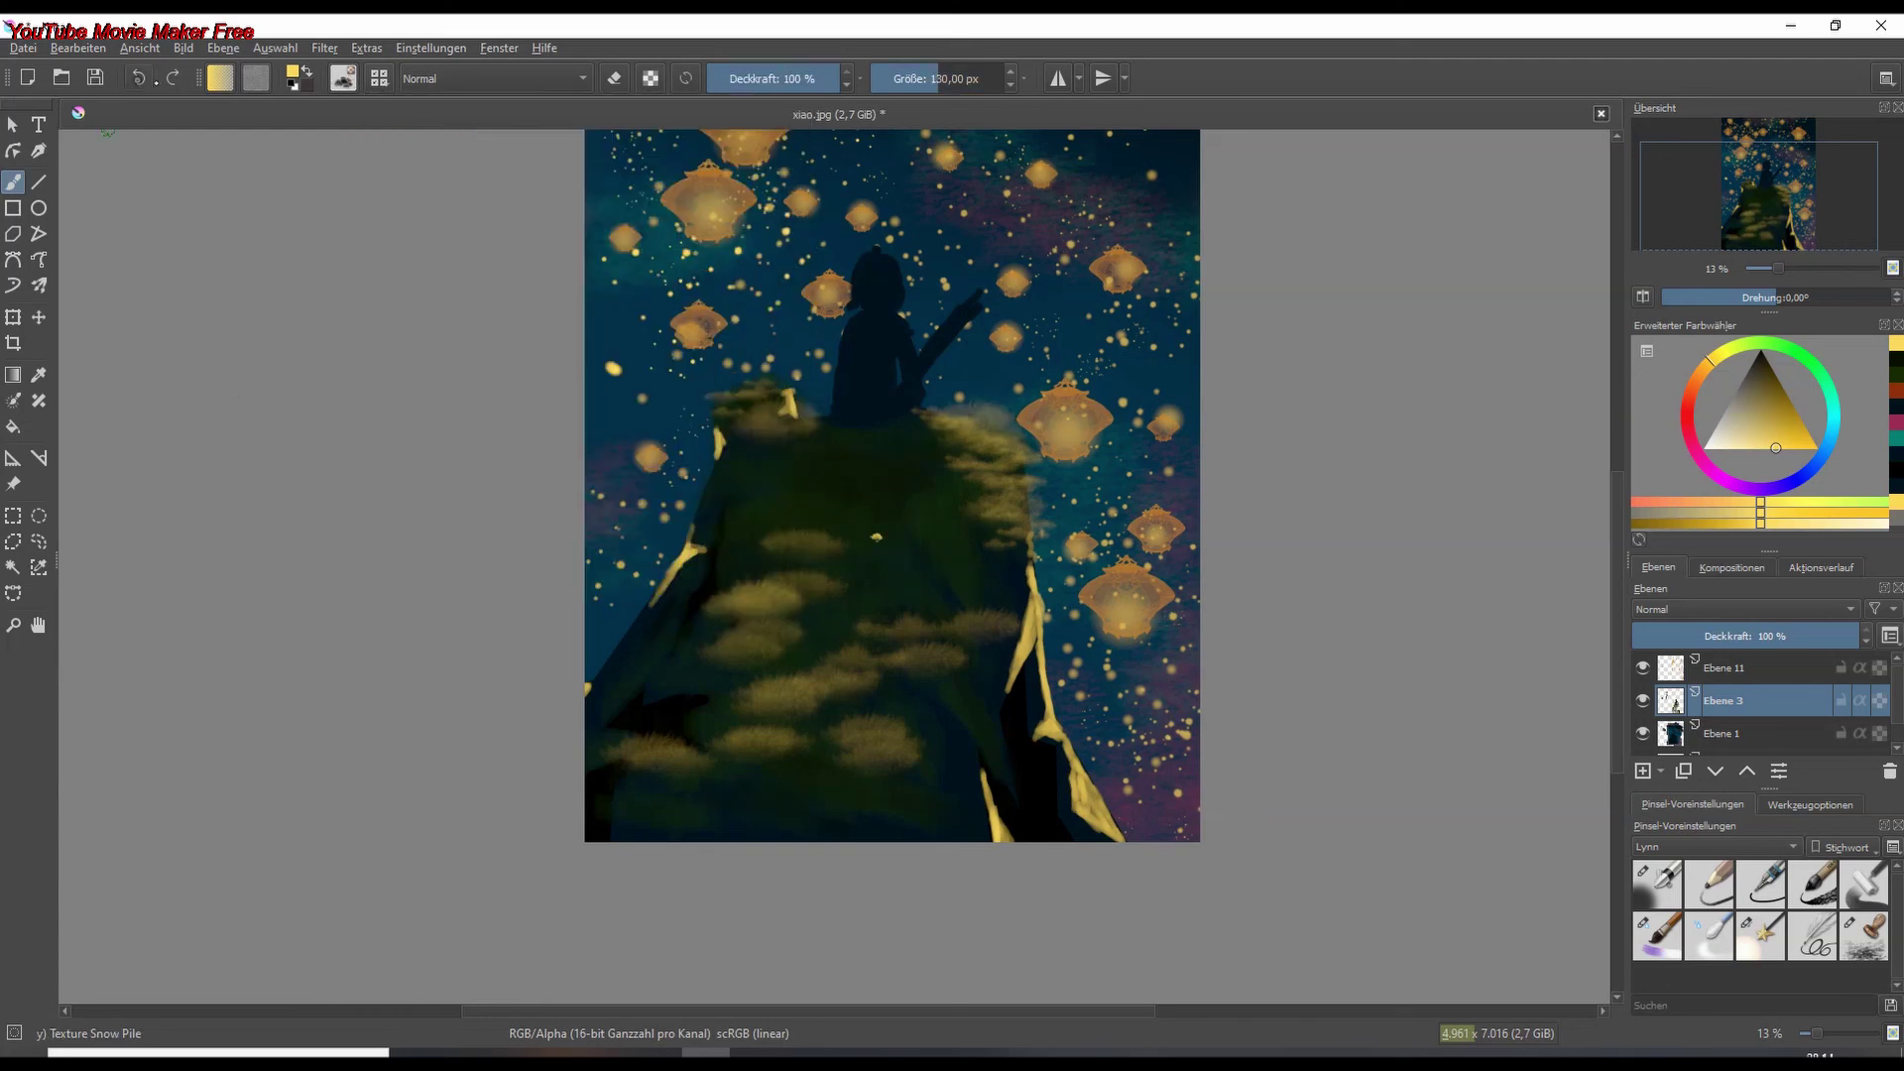
pyautogui.click(1708, 935)
pyautogui.scroll(4, 1011, 667)
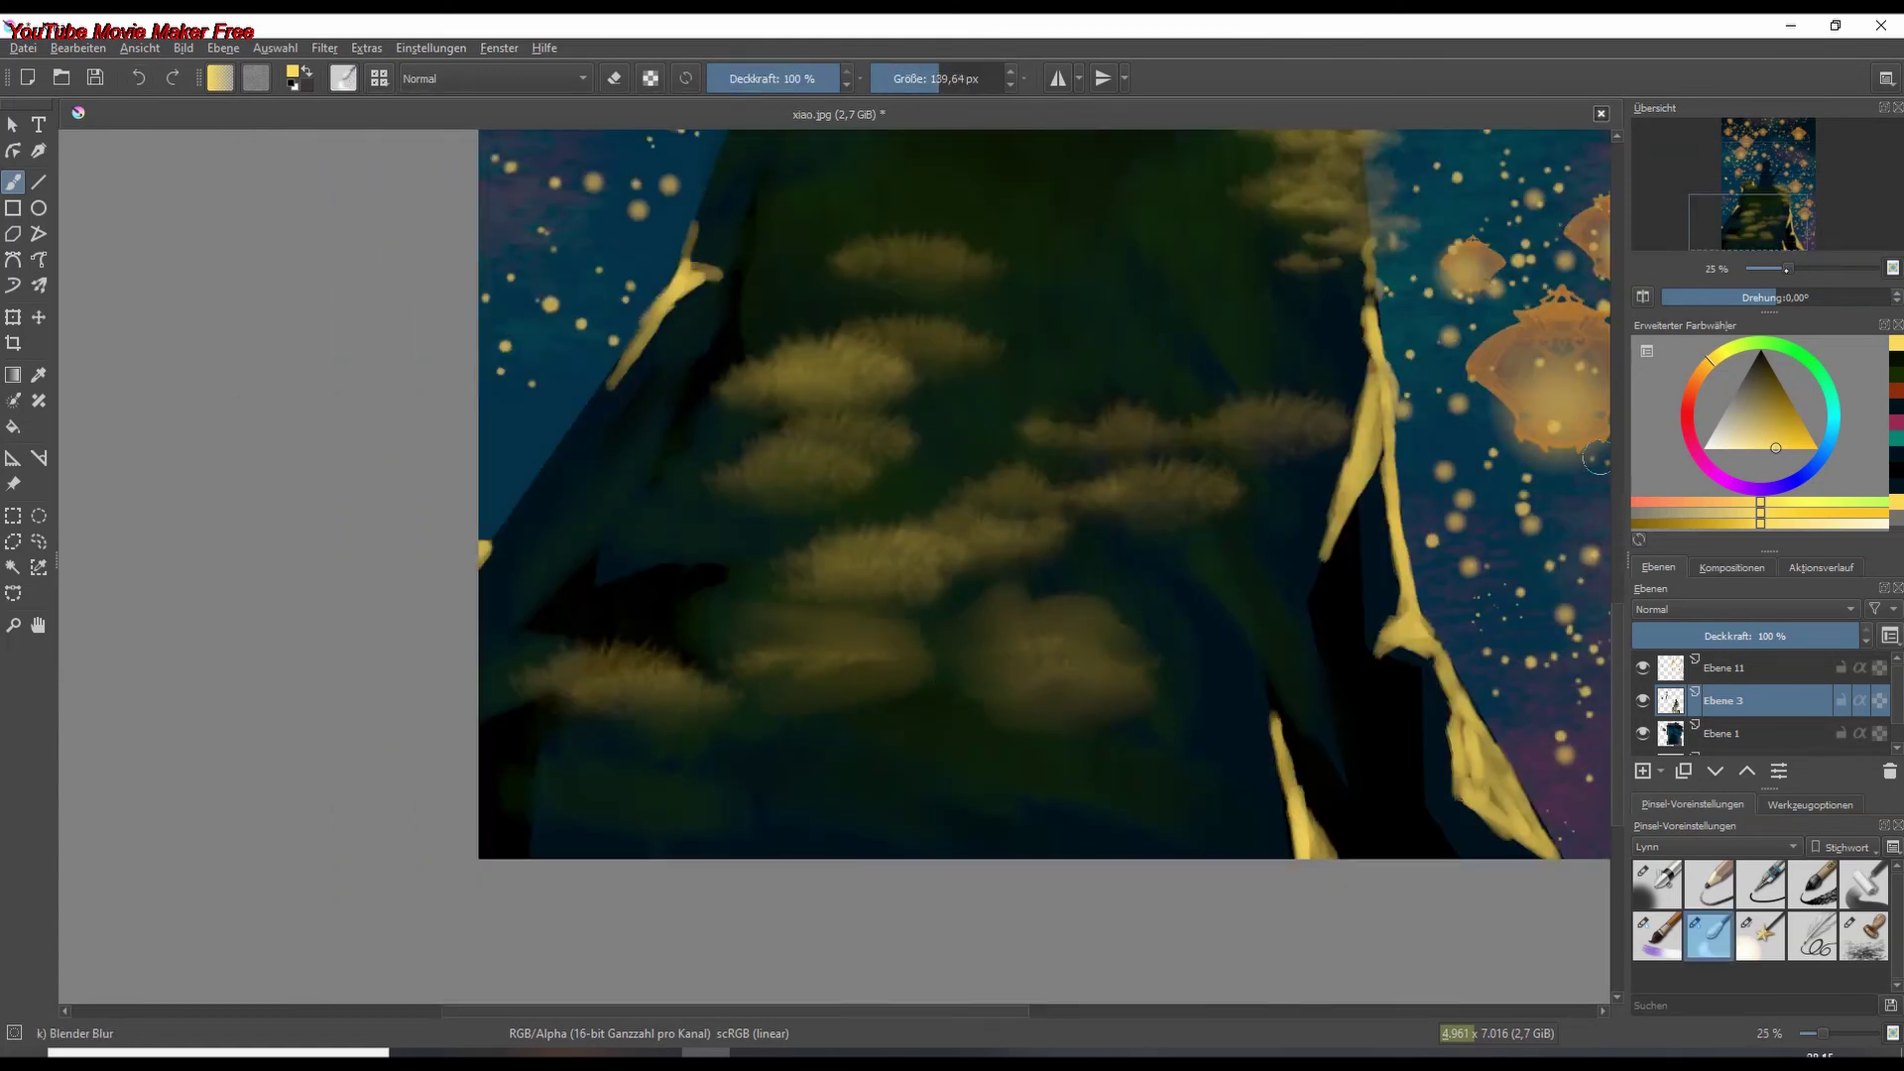
# - Stamp sampled dark green over the yellow tufts on the mountain's face using Stamp Grass Patch at 830.18 px and 56% opacity
pyautogui.scroll(-5, 221, 132)
pyautogui.keyDown('ctrl'); pyautogui.click(995, 586); pyautogui.keyUp('ctrl')
pyautogui.press('/')
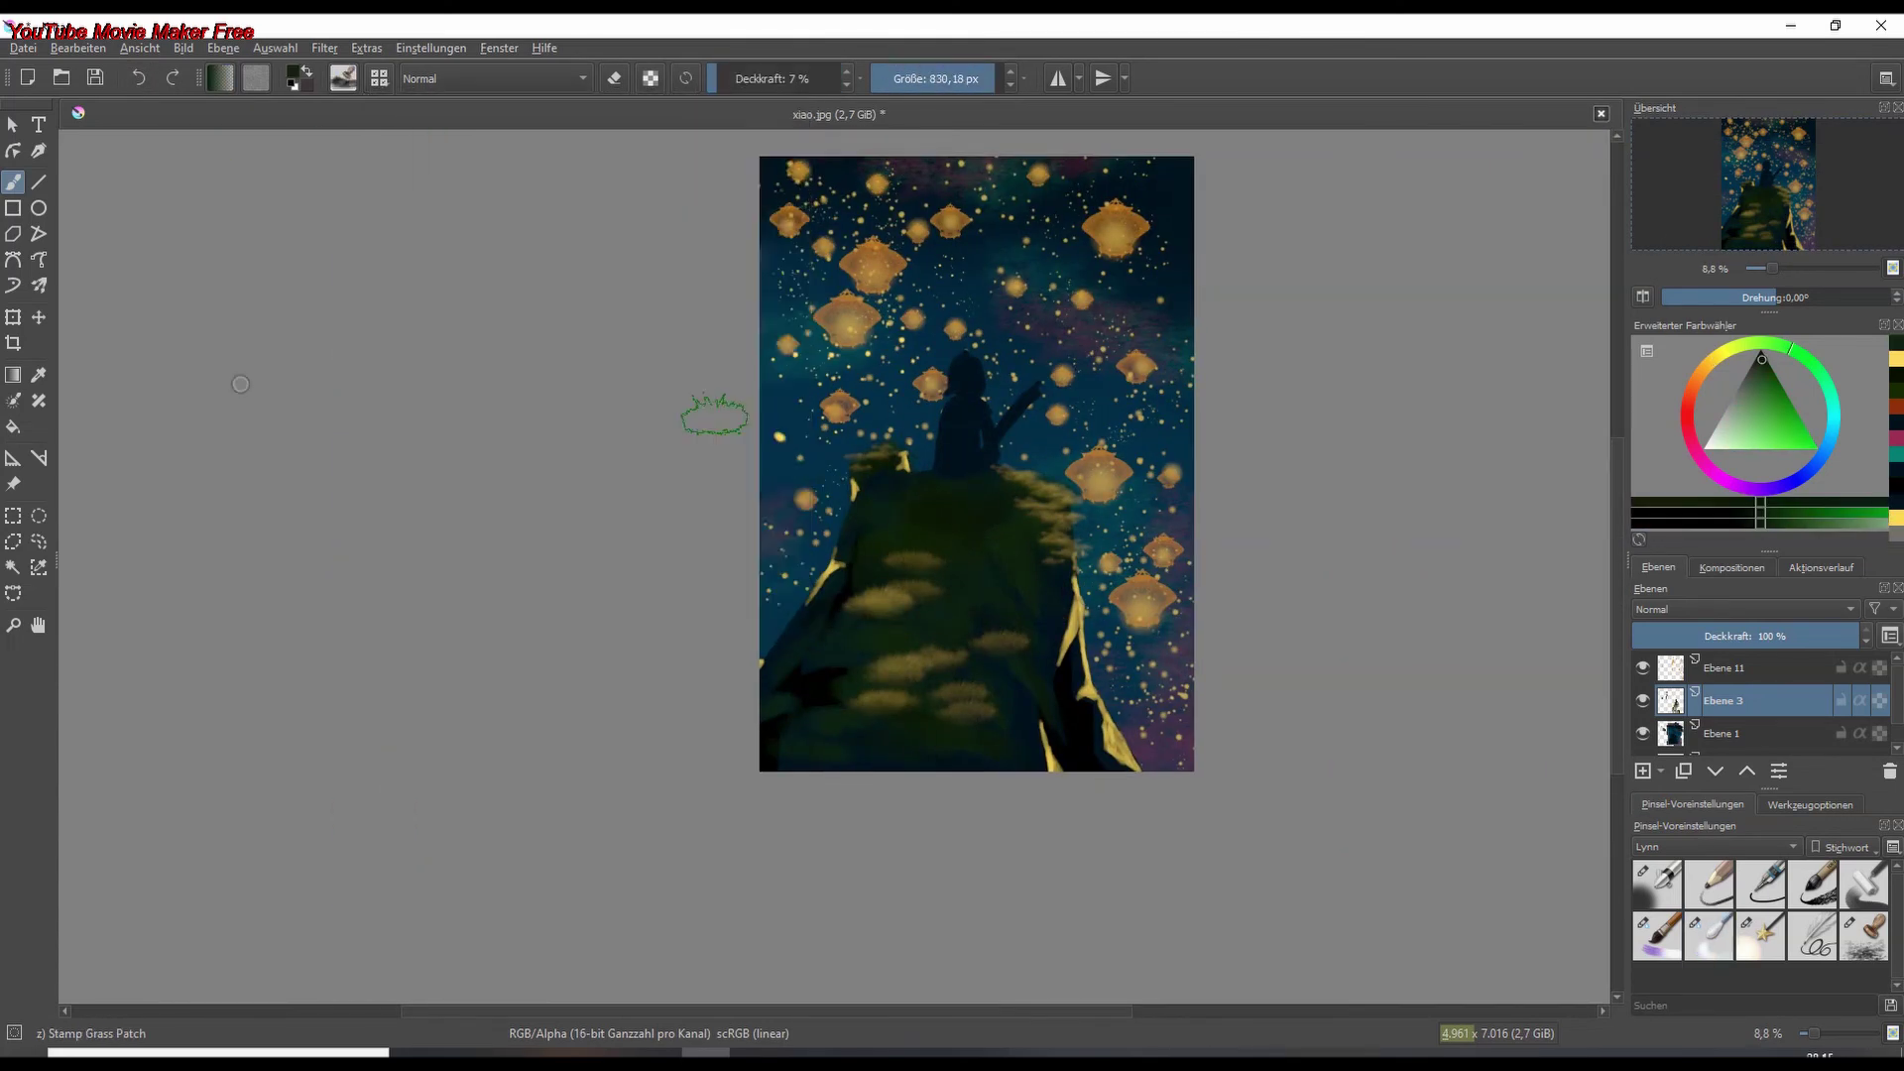
pyautogui.scroll(5, 689, 317)
pyautogui.press('o')
pyautogui.press('o')
pyautogui.press('o')
pyautogui.press('o')
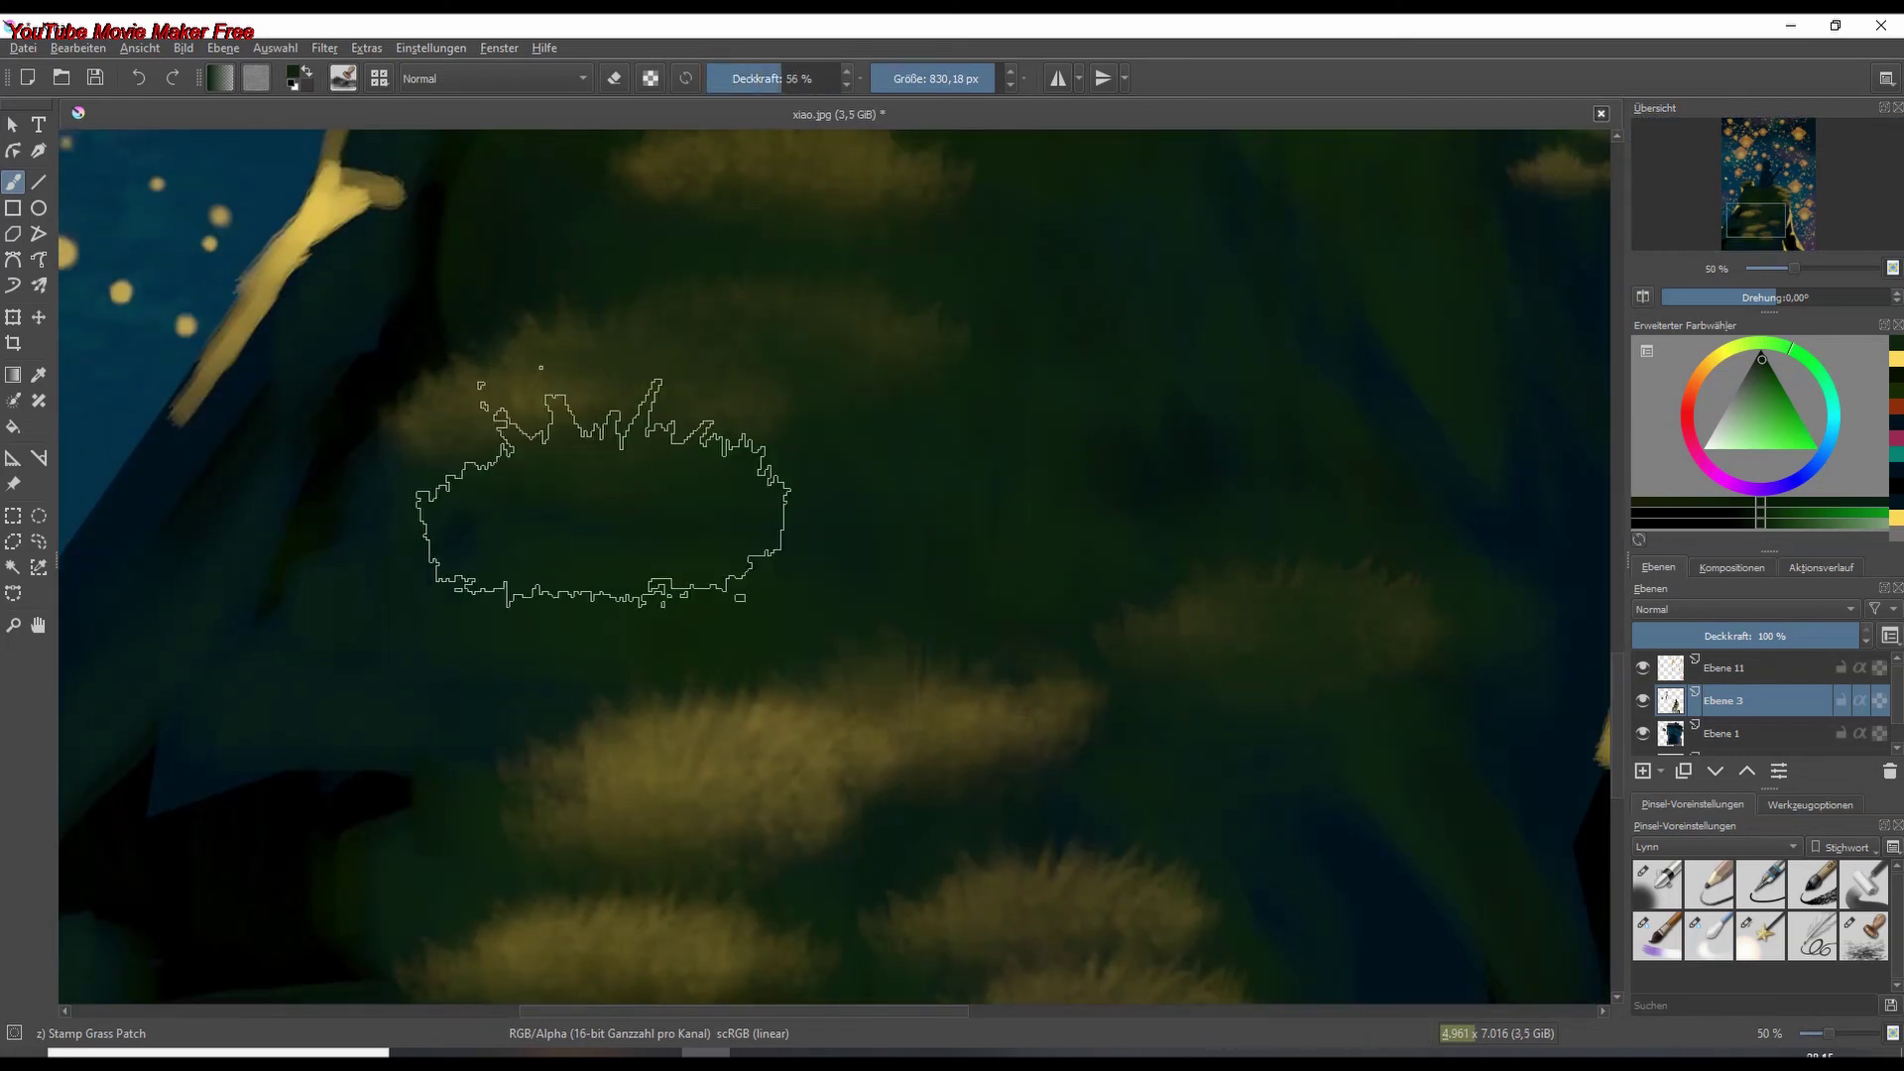
# - Cover most of the remaining yellow grass at the mountain's foot and upper right edge with dark green grass stamps
pyautogui.scroll(-3, 834, 397)
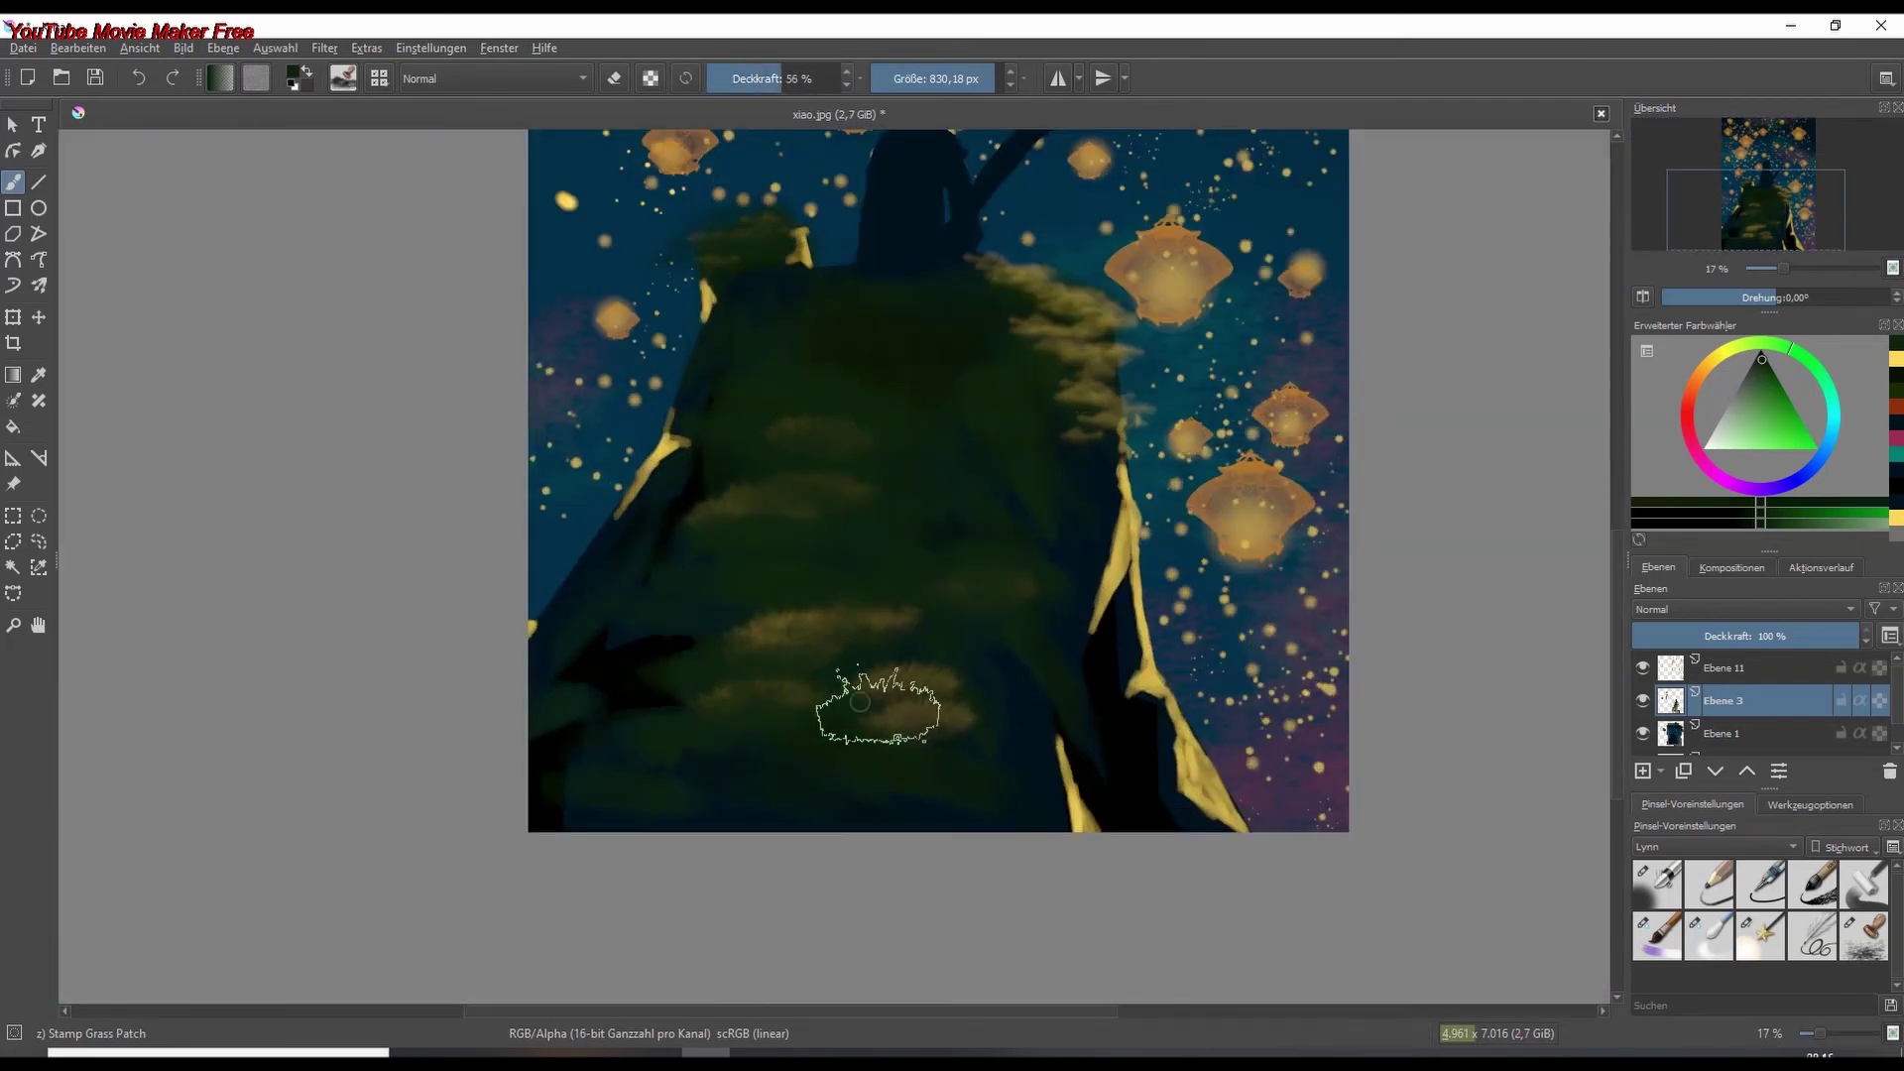
pyautogui.moveTo(893, 705); pyautogui.dragTo(913, 675)
pyautogui.moveTo(999, 340); pyautogui.dragTo(1118, 361)
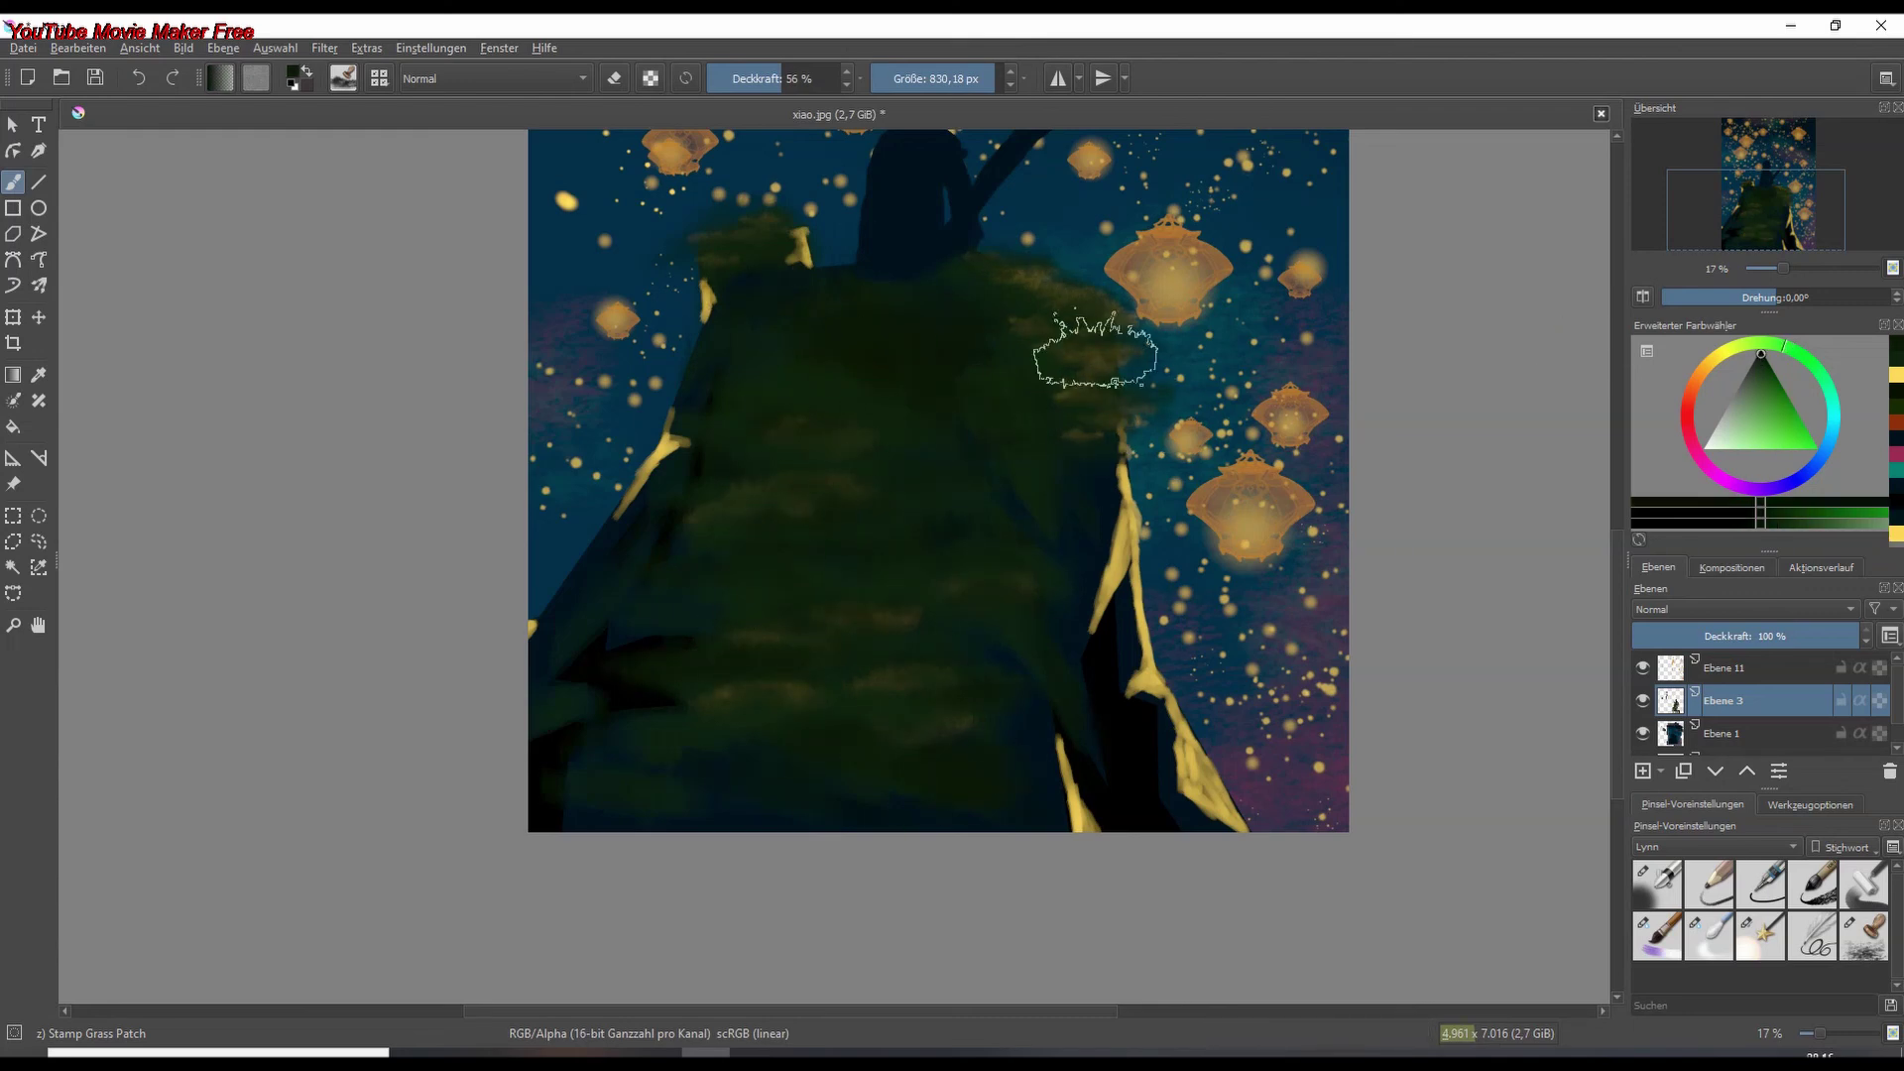
# - Add a new paint layer directly above the layer Ebene 3
pyautogui.moveTo(1781, 268); pyautogui.dragTo(1775, 296)
pyautogui.press('Insert')
pyautogui.moveTo(1434, 354); pyautogui.dragTo(1584, 308)
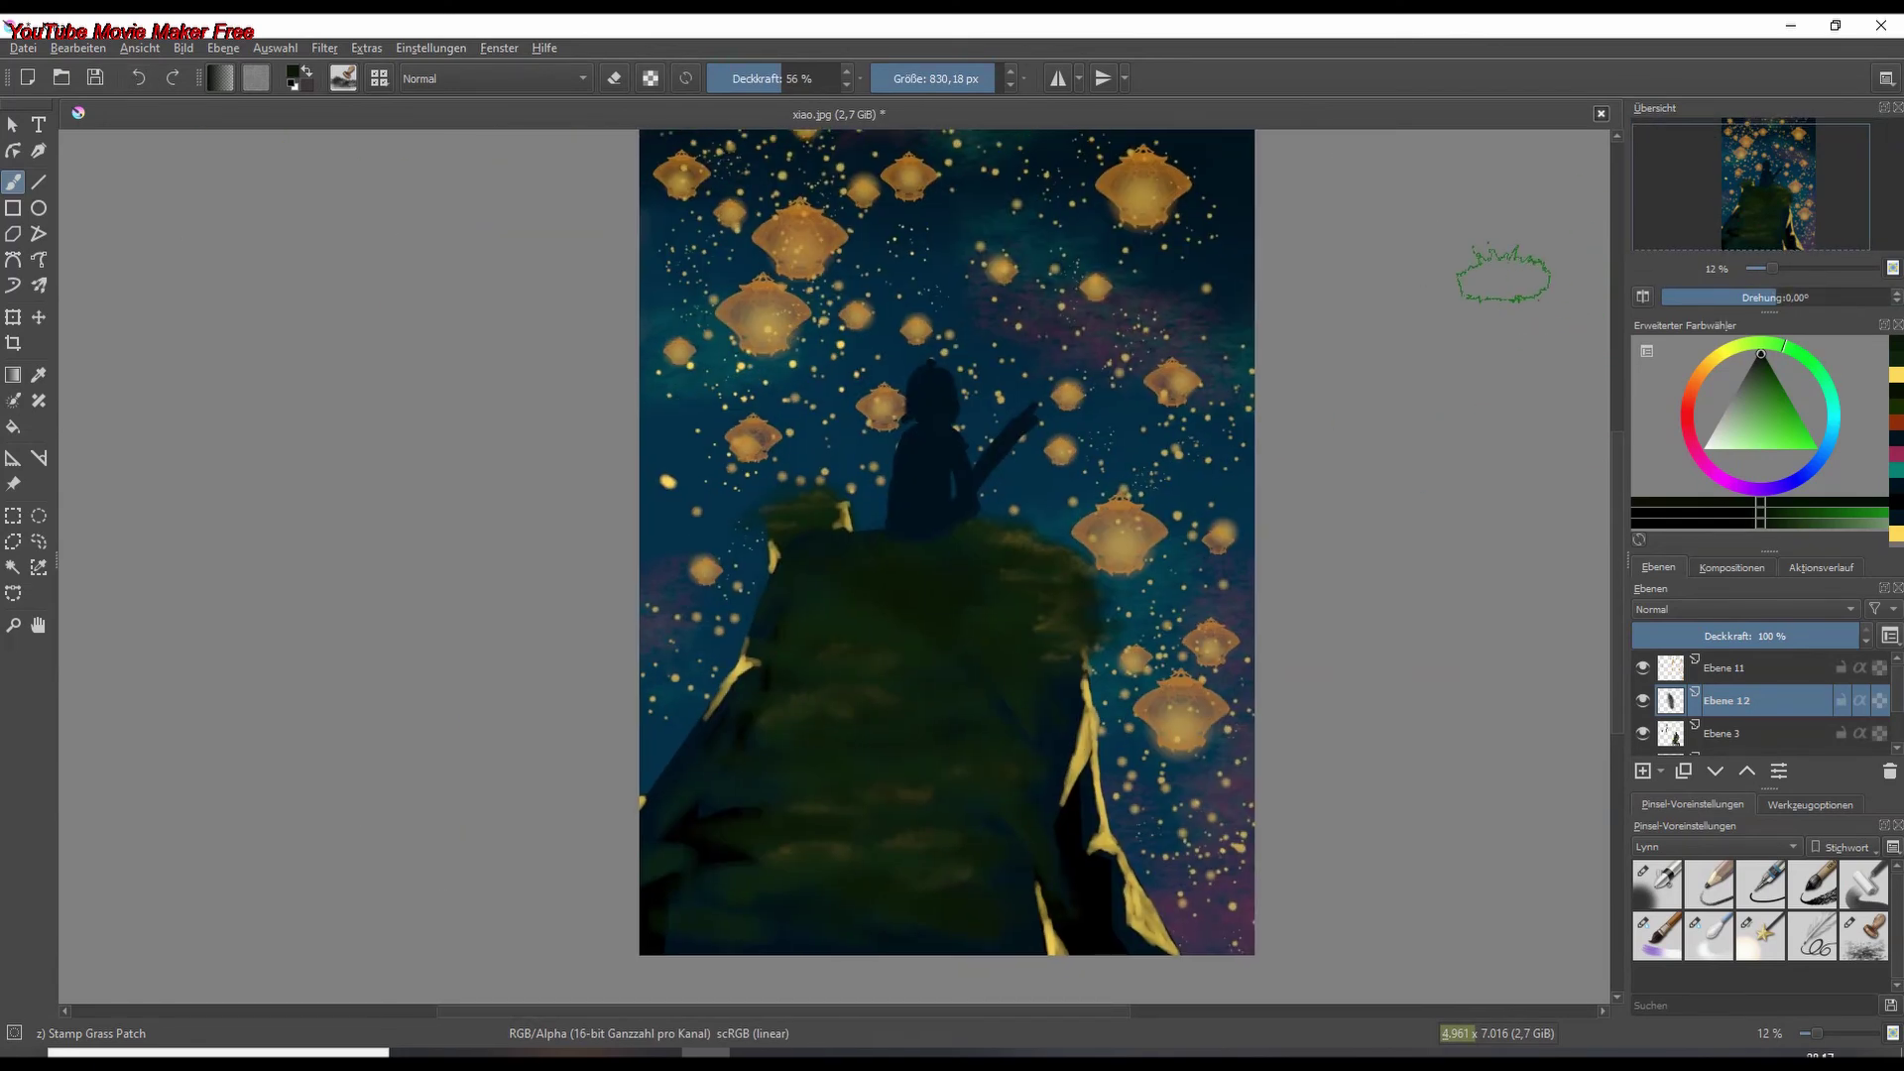